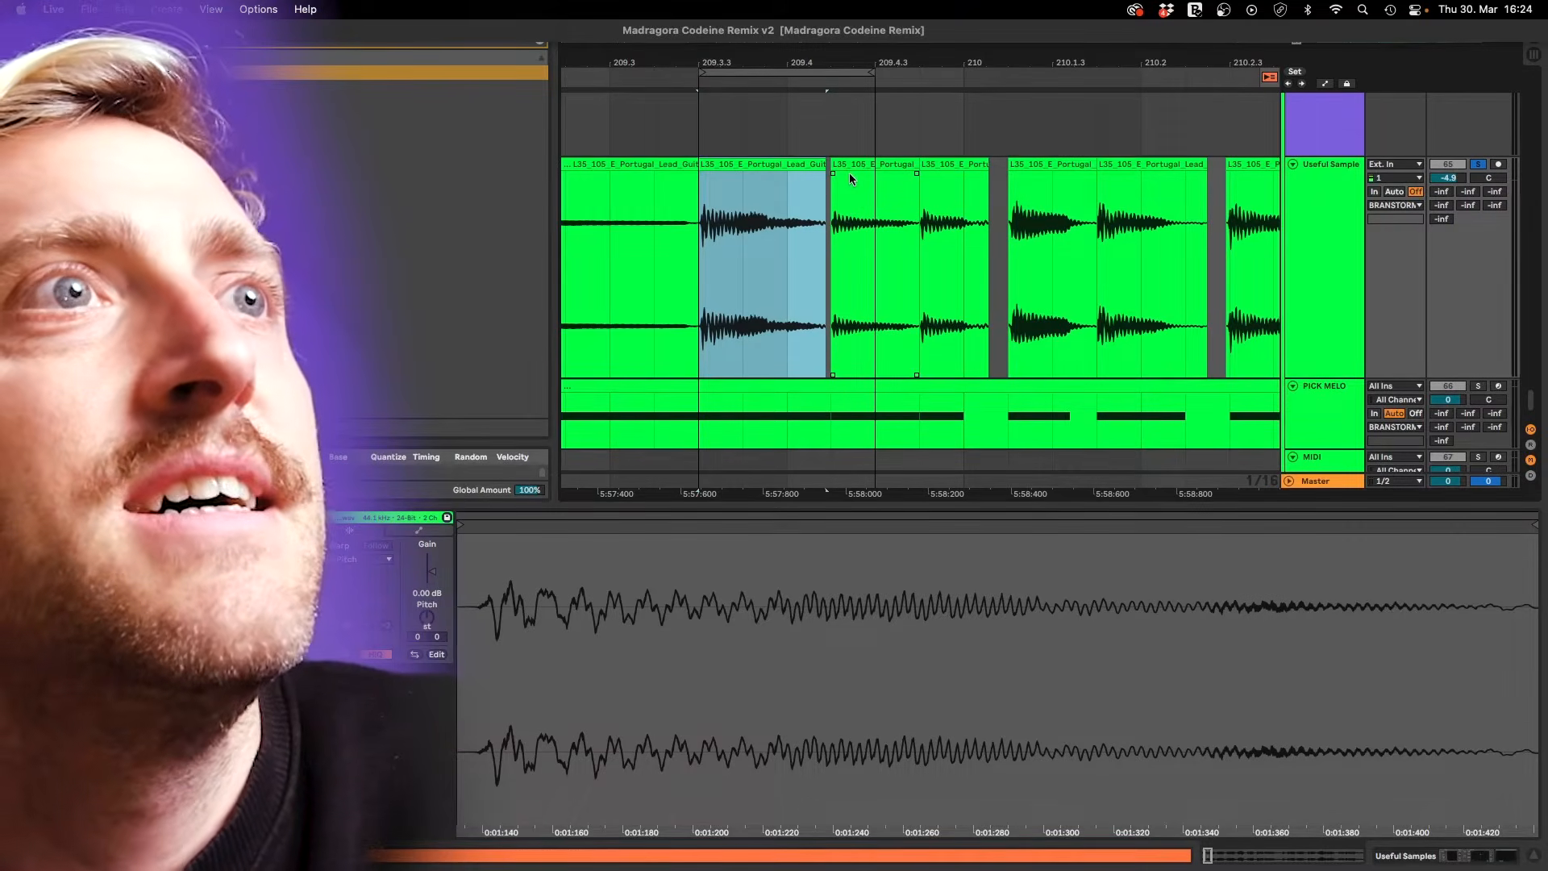
- Select the guitar slice at 209.3.3 on the Useful Samples track and show that track's effects with the Tuner
click(850, 165)
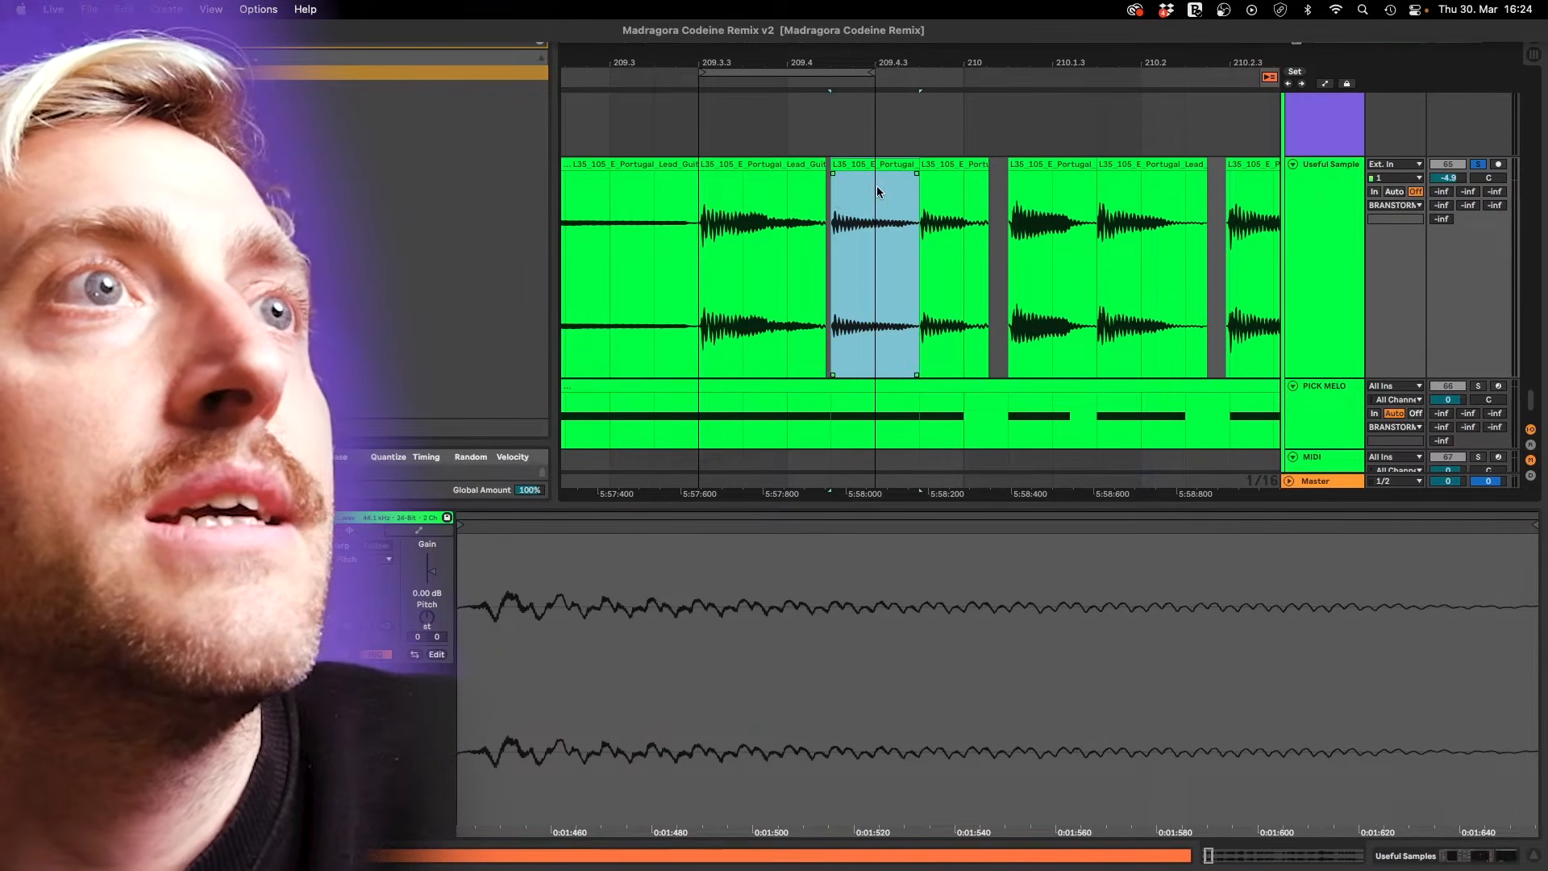
drag(877, 191, 713, 190)
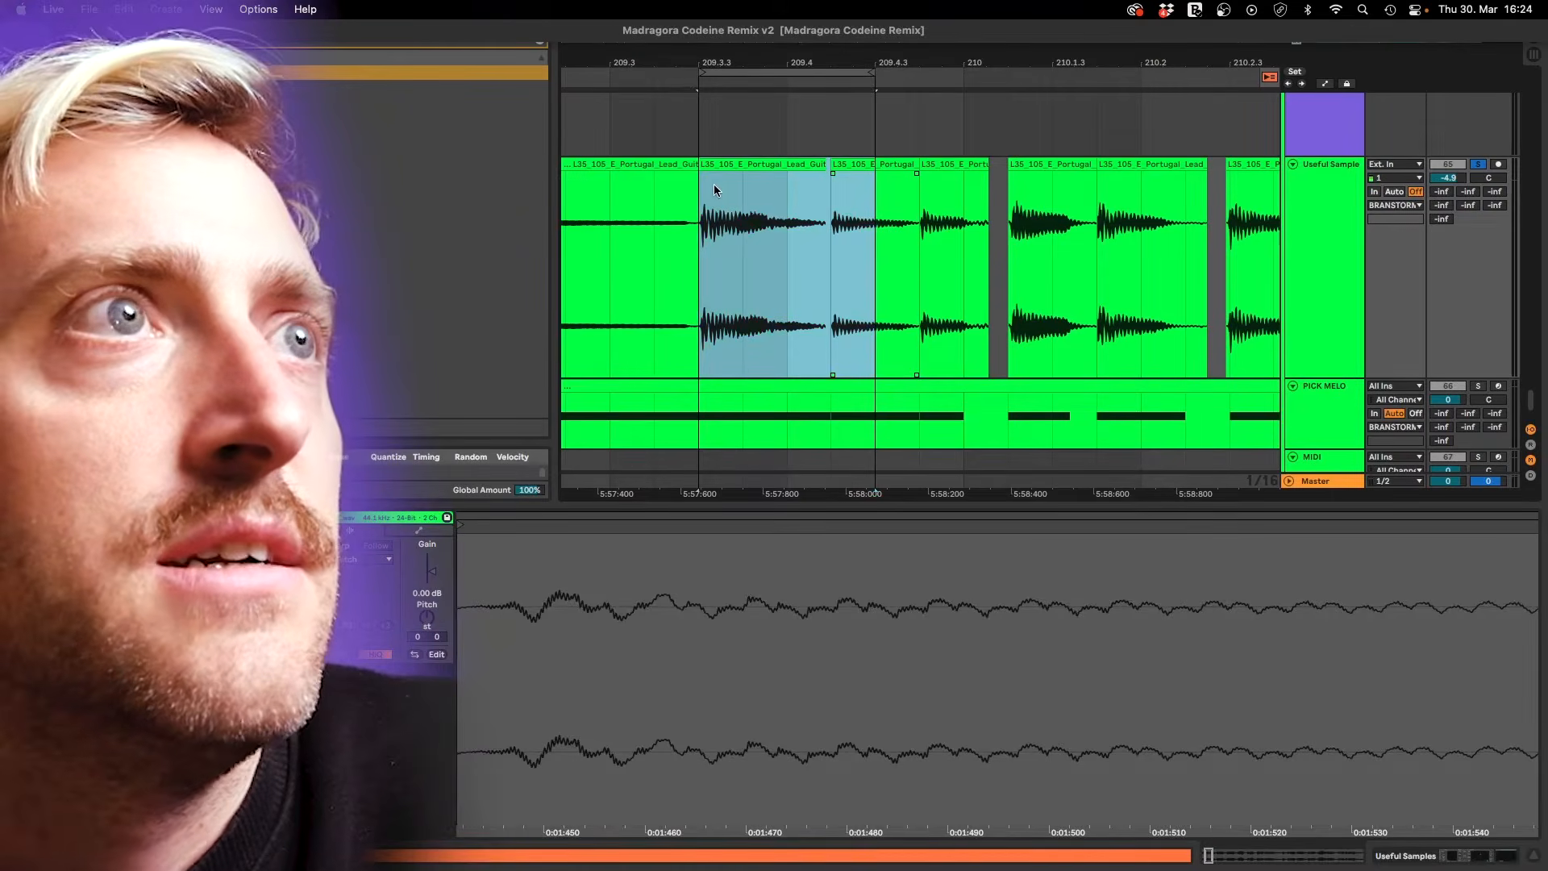
click(735, 165)
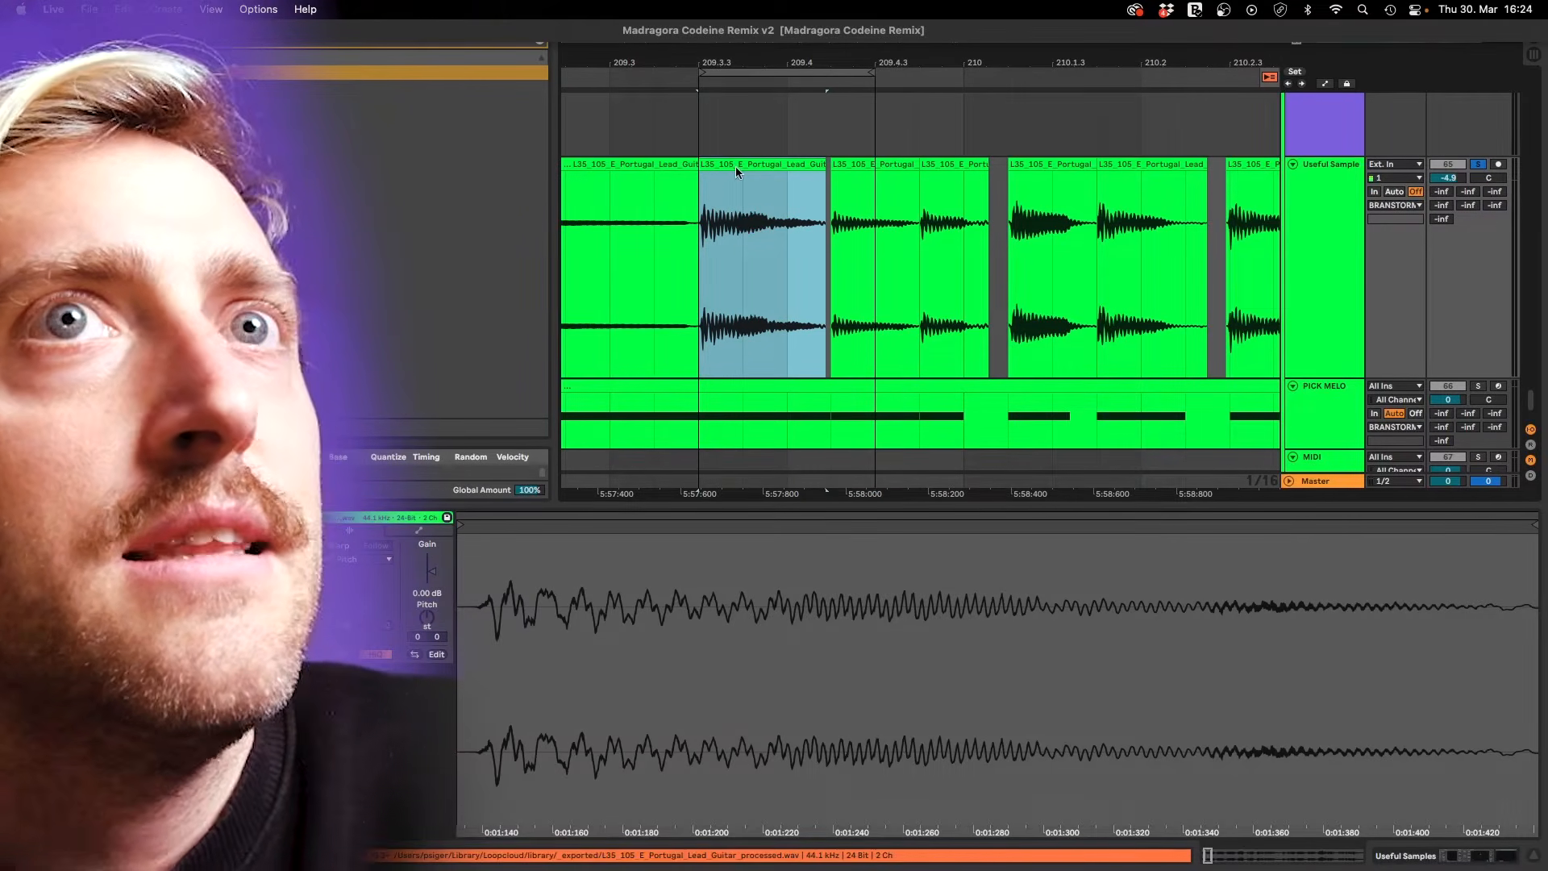
click(1449, 859)
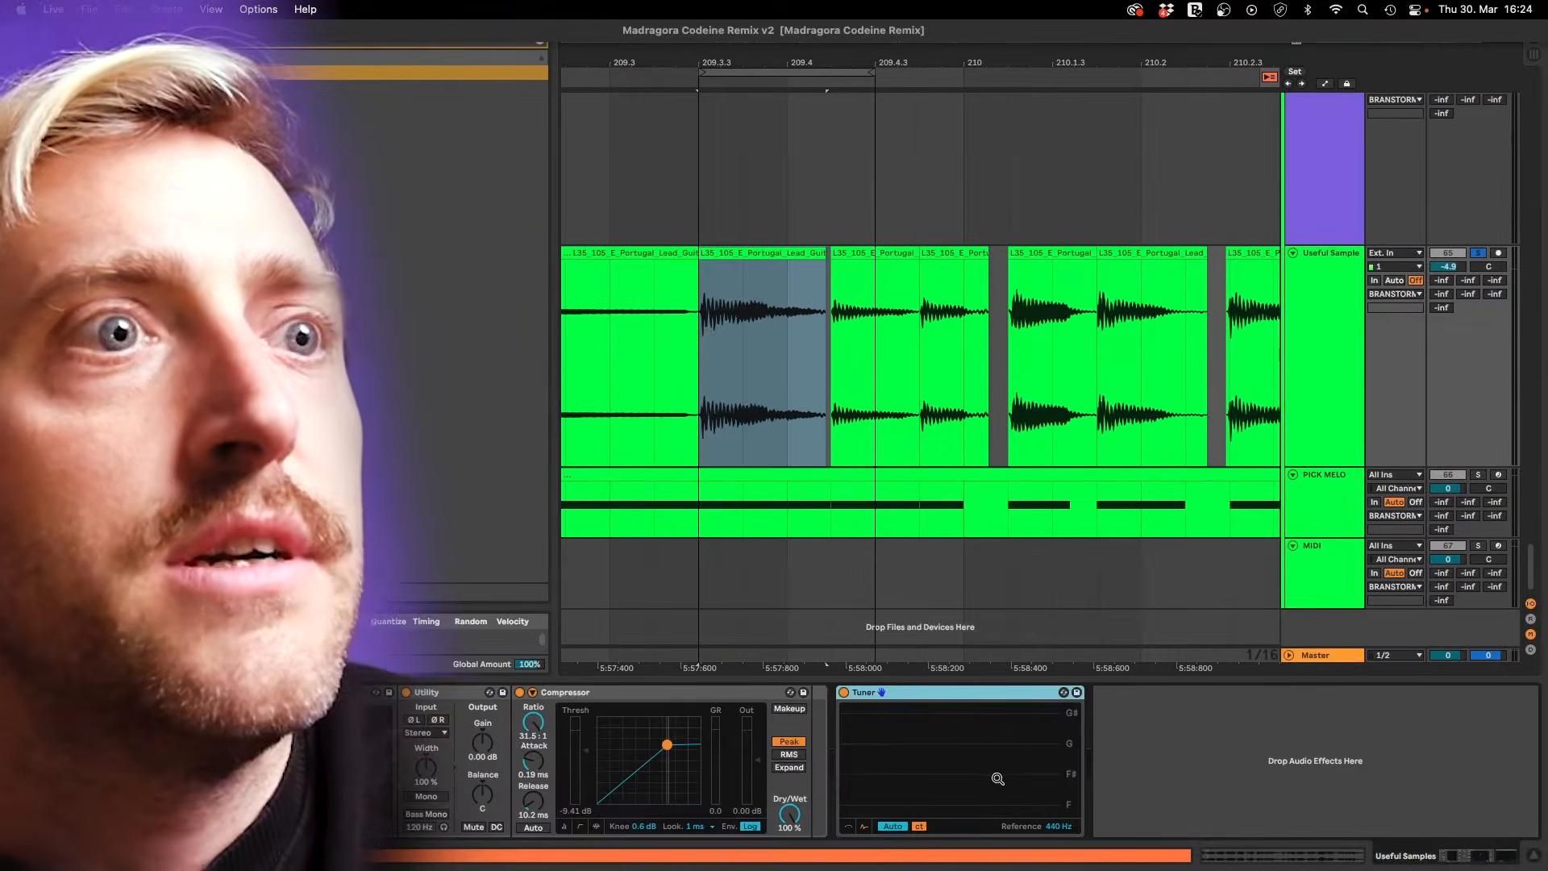
- Try to repeat the guitar slice from 209.3.3 by placing a copy of it at 209.4
click(748, 259)
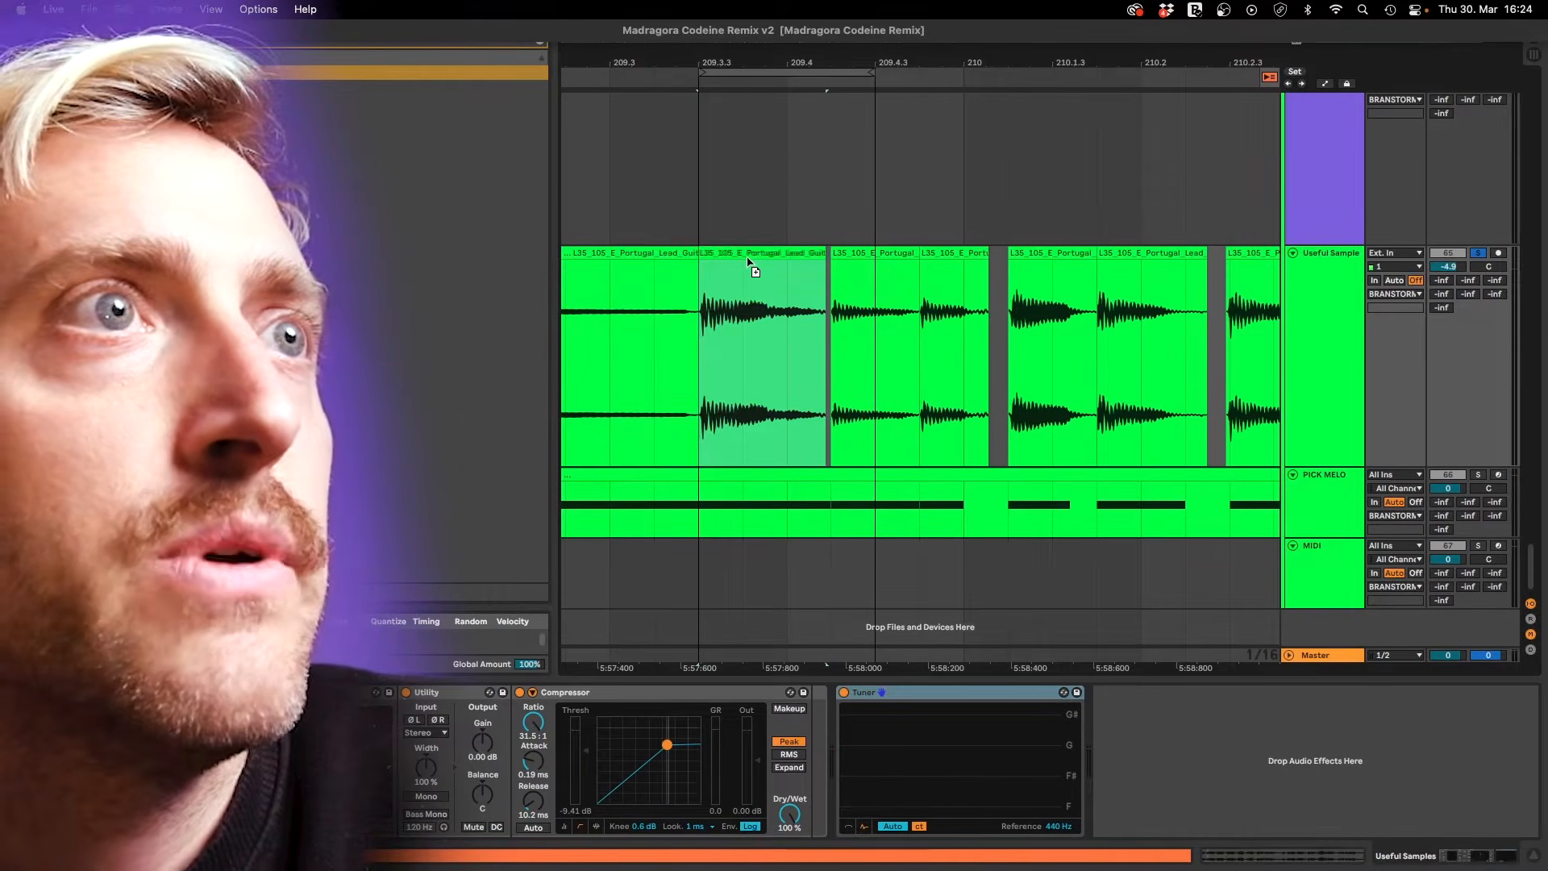
drag(747, 261, 829, 257)
click(752, 253)
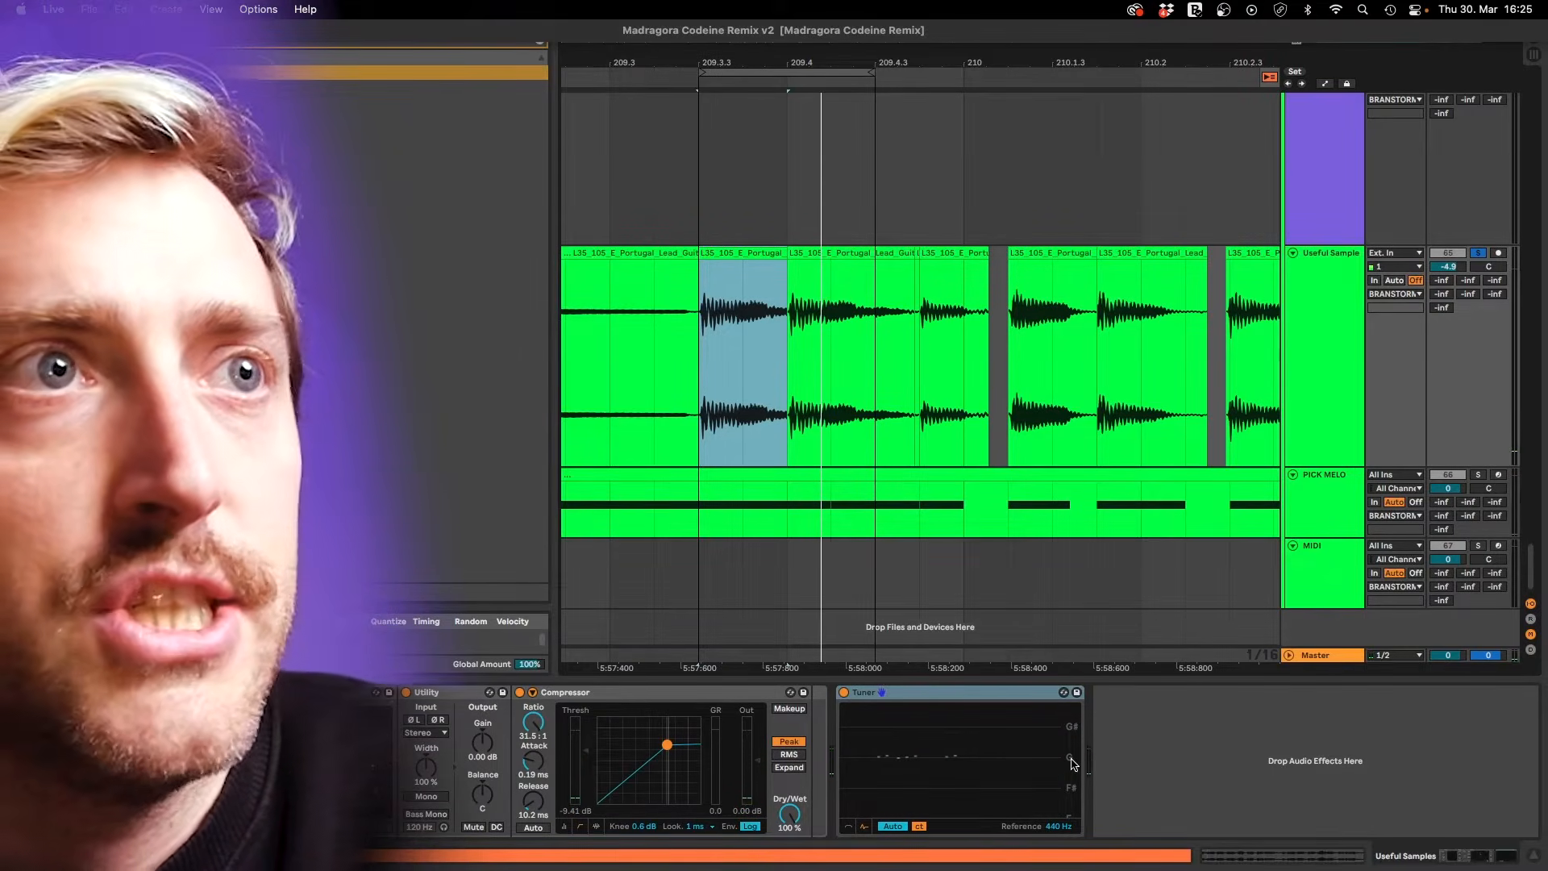
- Check the pitch of the repeated guitar slice in the SPAN Plus analyzer and undo the clip copy
key(alt+super+p)
key(space)
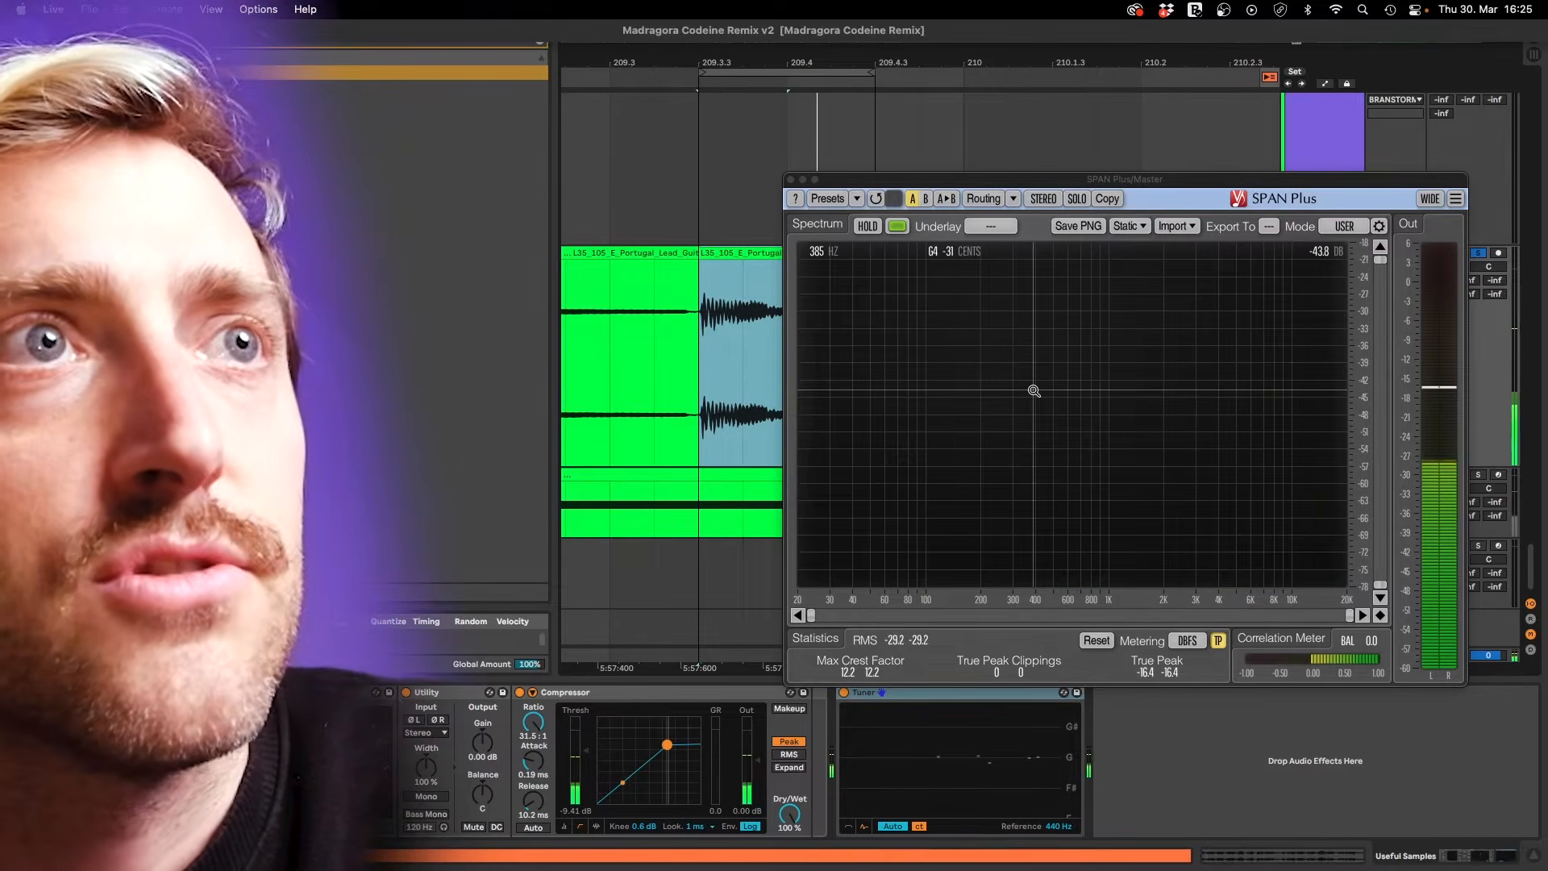
click(792, 180)
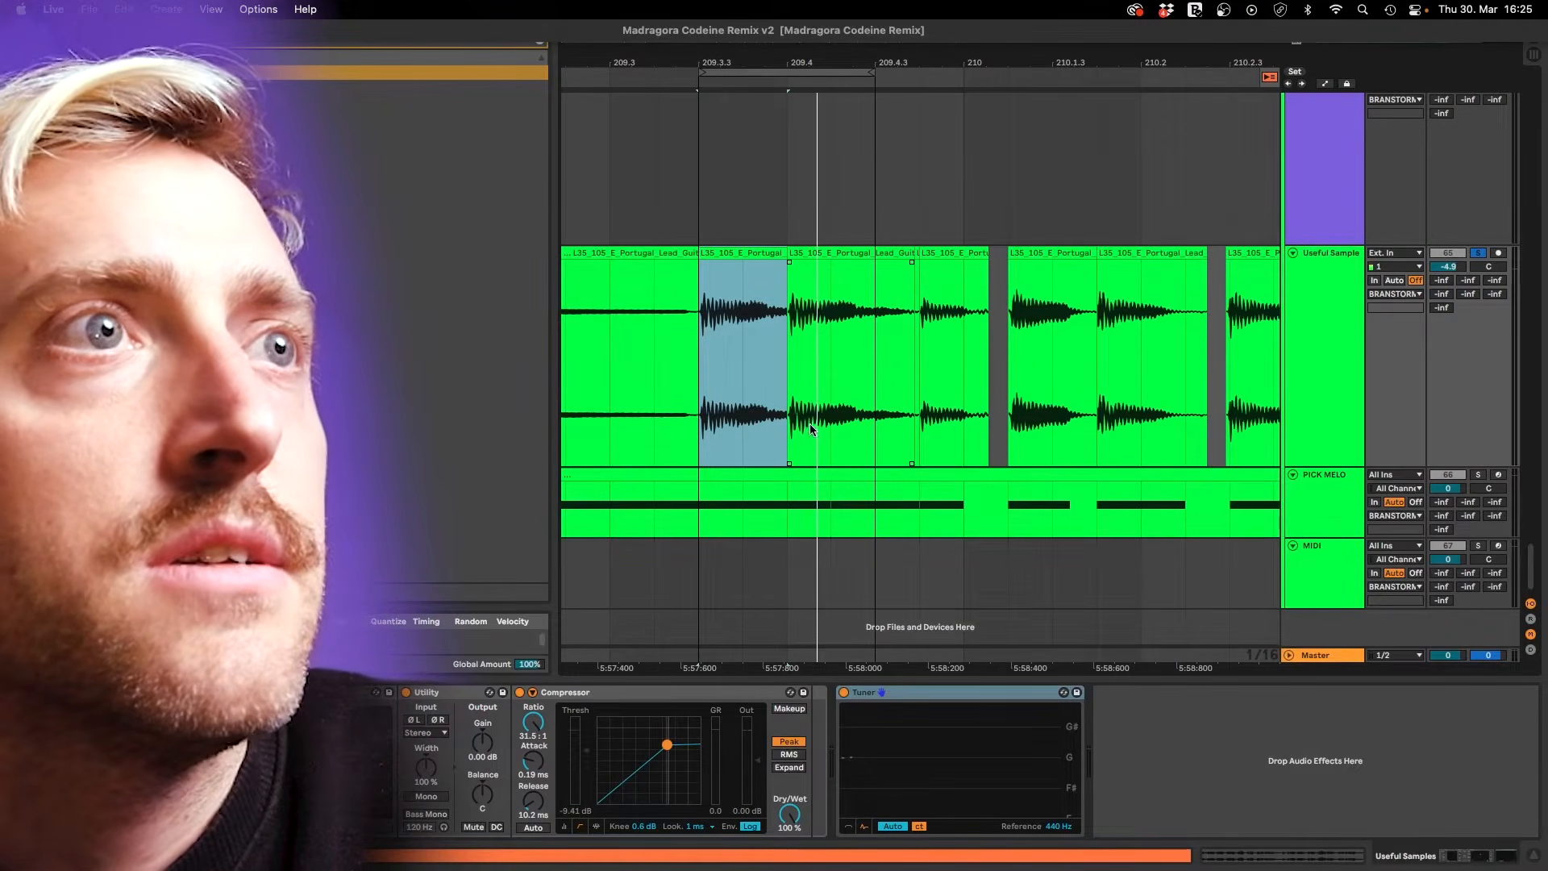
scroll(811, 425, left, 2)
key(super+z)
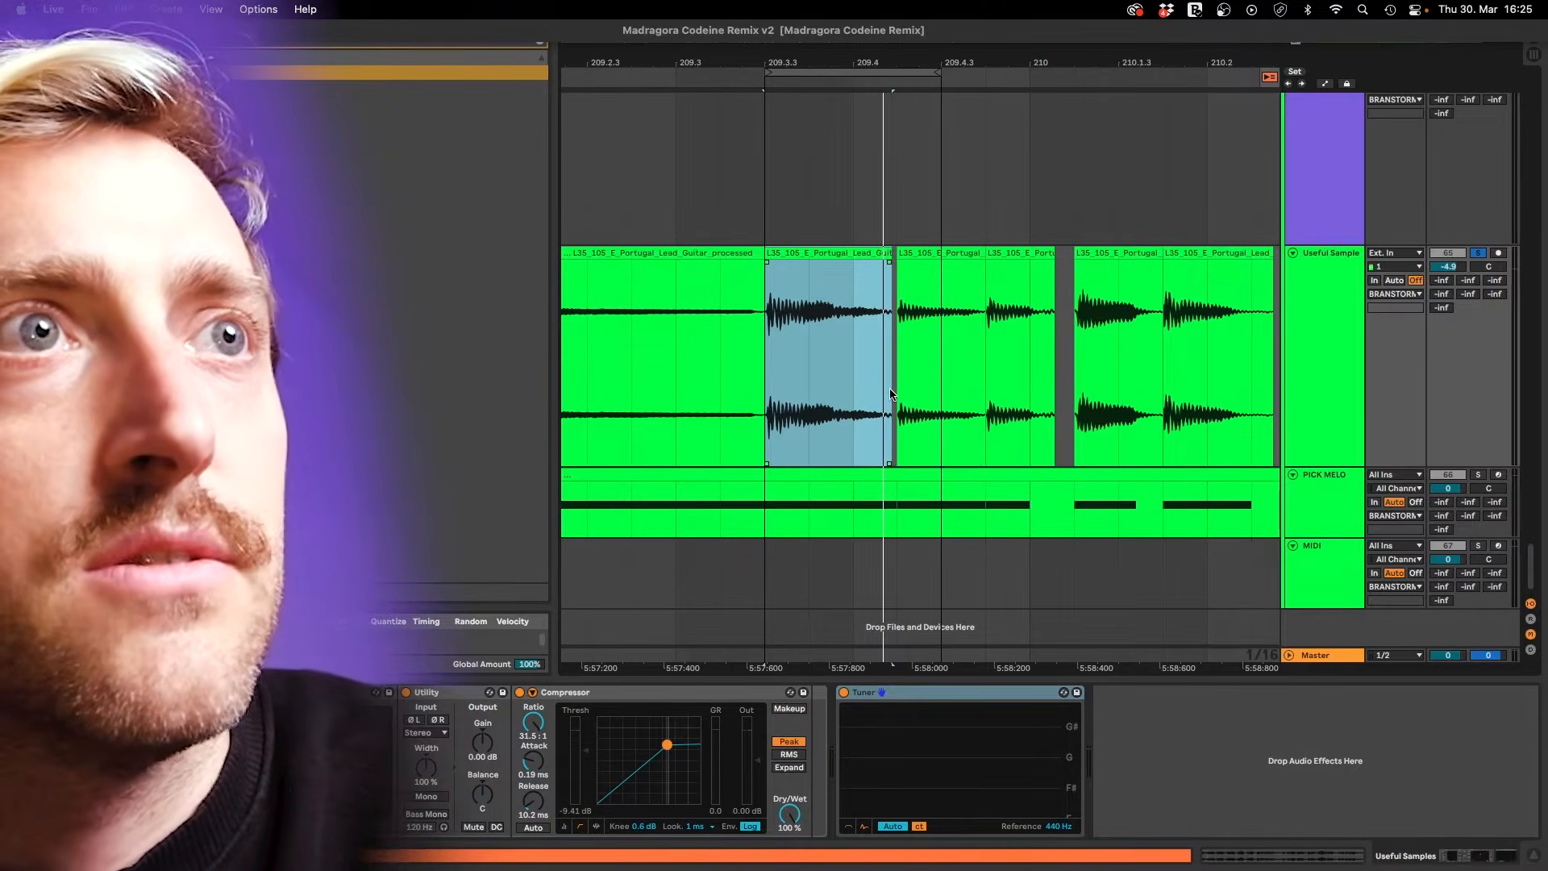
- In the PICK MELO clip, transpose the second note, at 1.3.3, up to G4
double_click(895, 504)
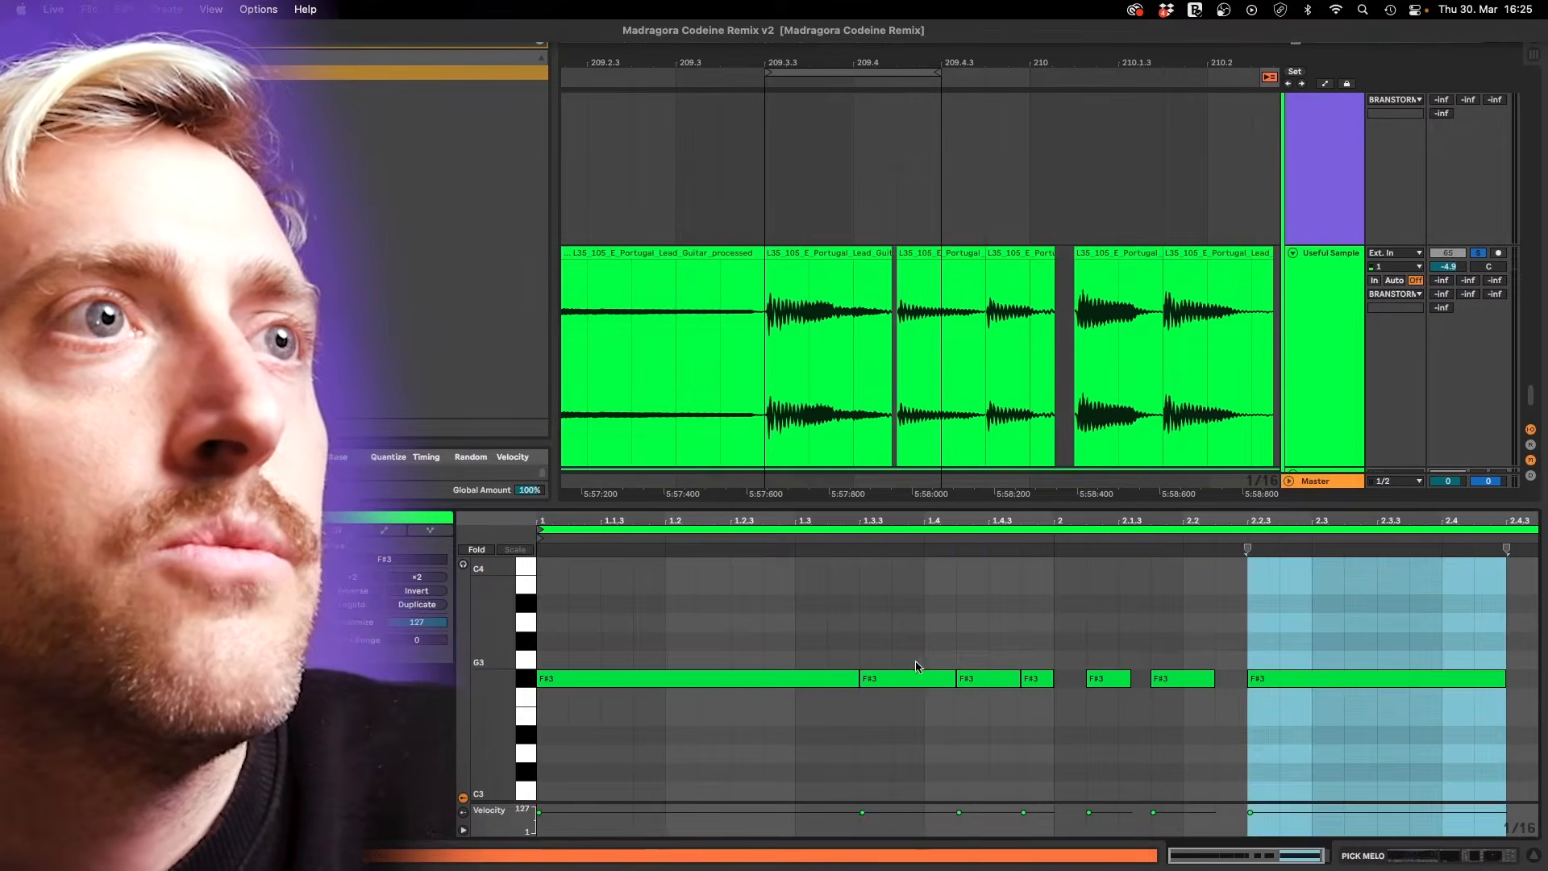
click(916, 678)
key(Up)
key(Up)
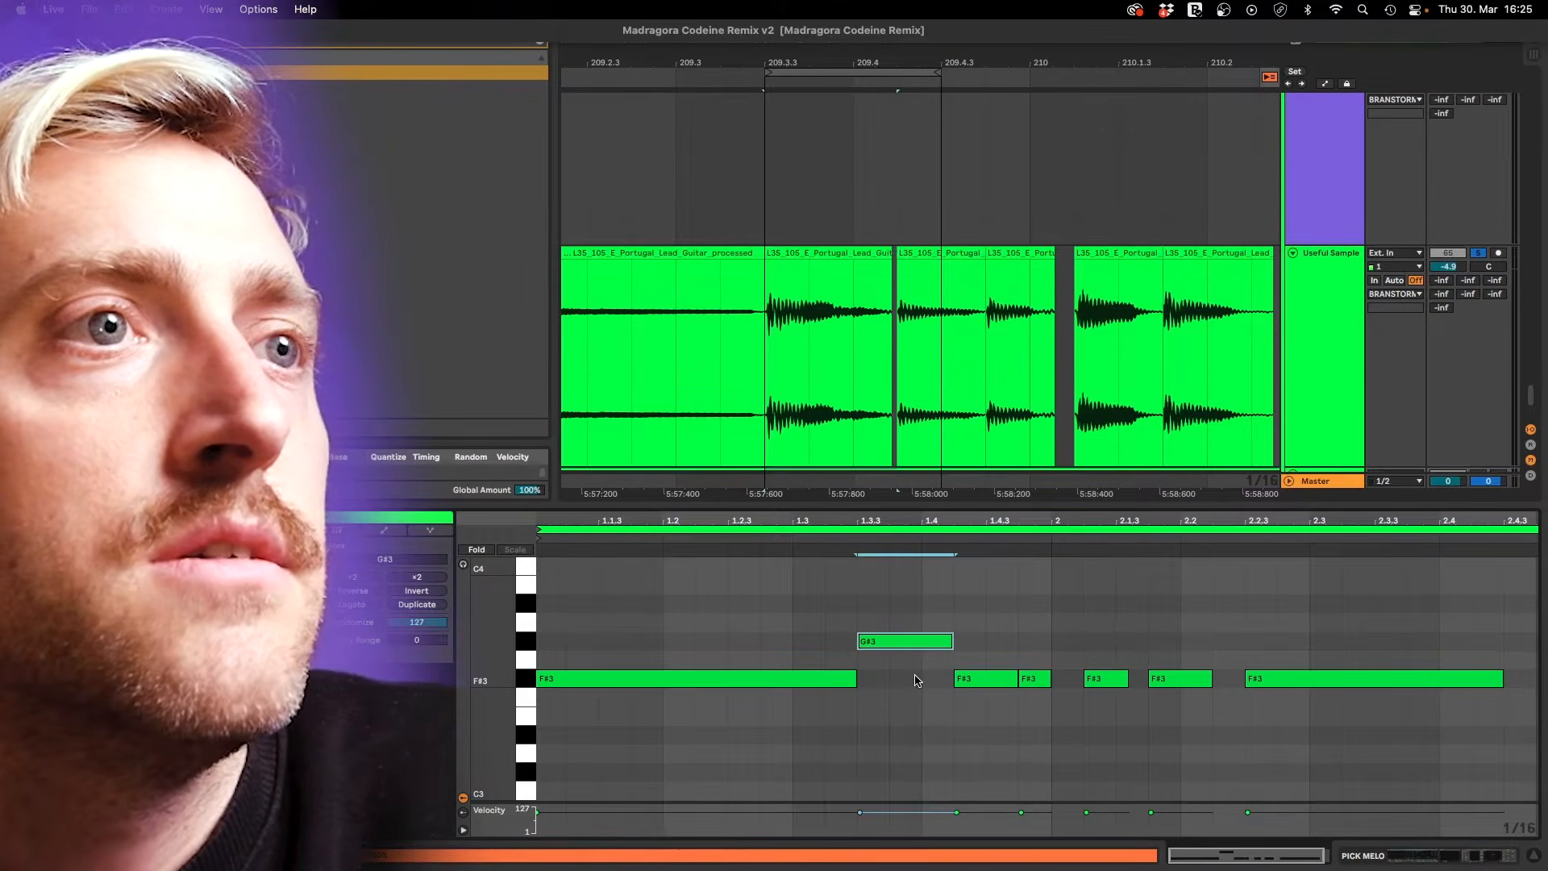
key(Down)
key(shift+Up)
scroll(915, 681, down, 5)
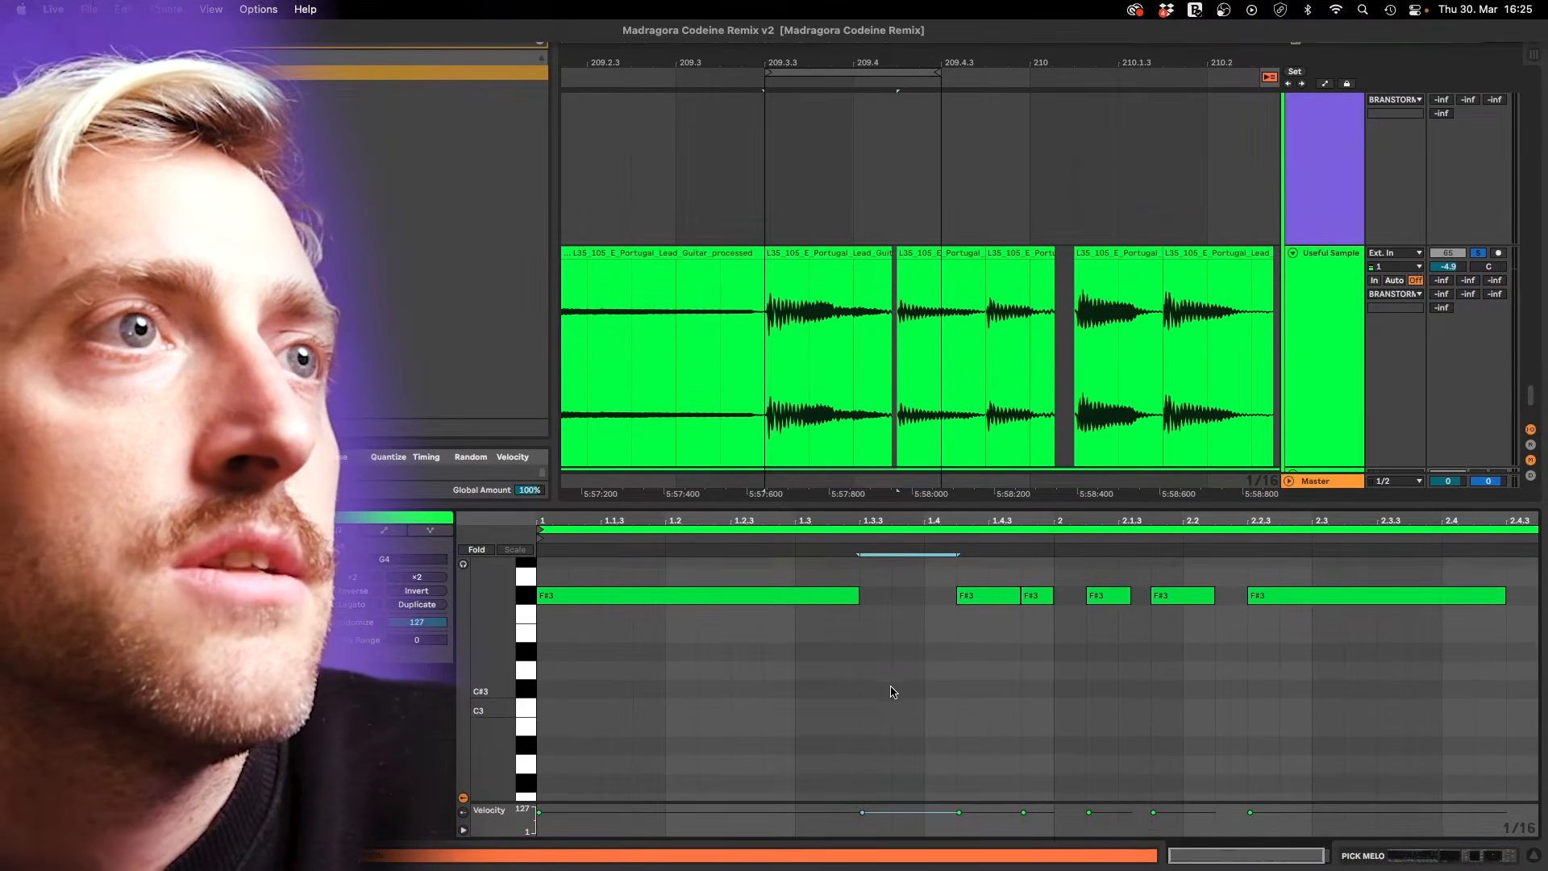
scroll(892, 691, up, 2)
- Play the first guitar slice at bar 209 and examine its pitch in the SPAN Plus spectrum
scroll(857, 449, left, 5)
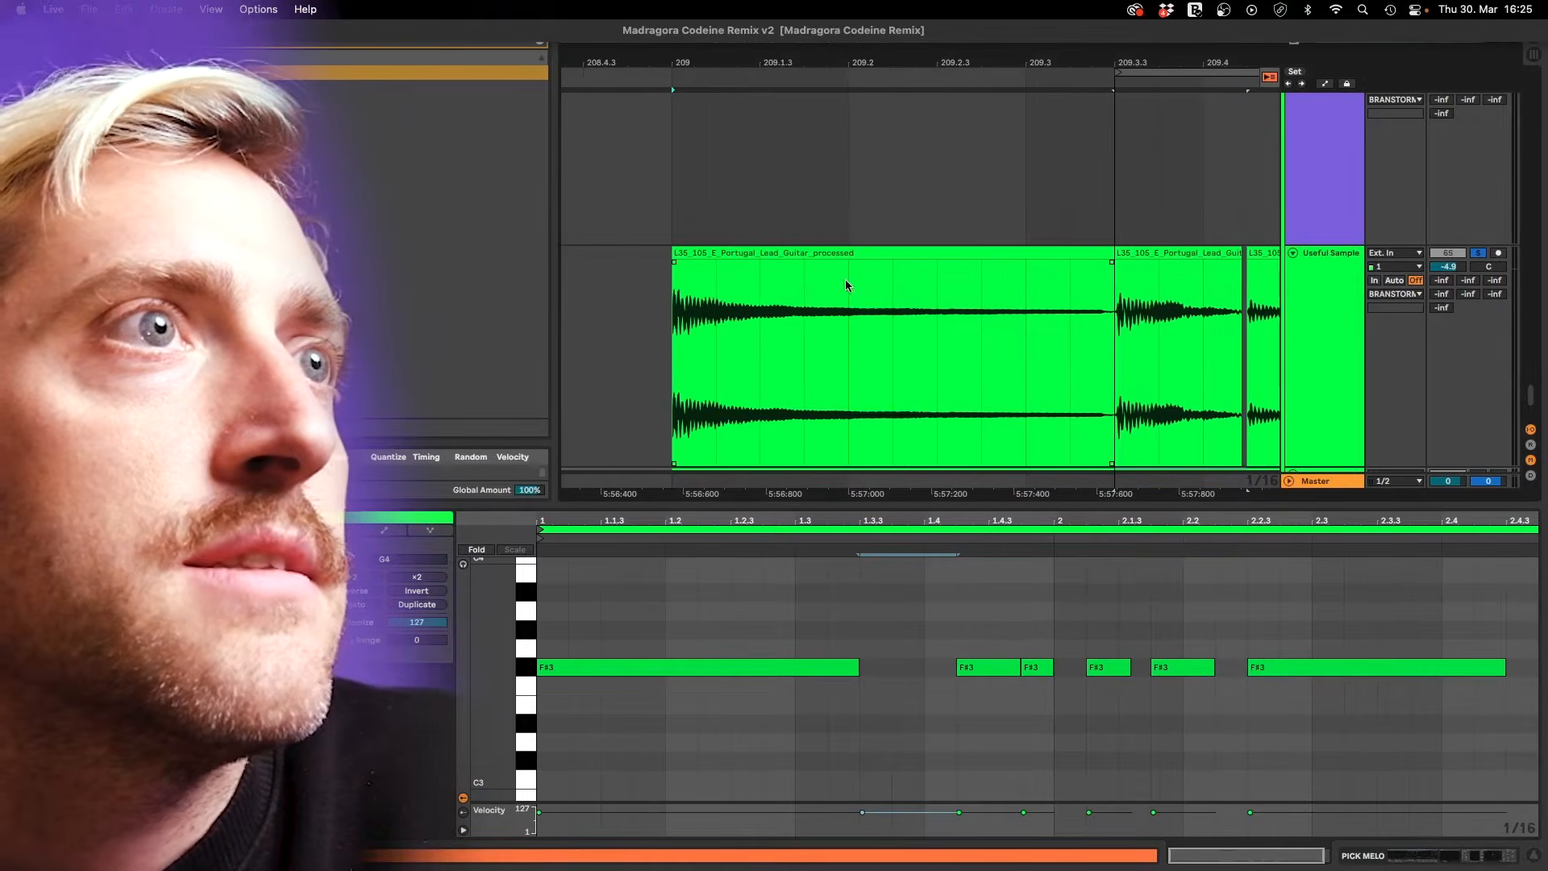
click(849, 255)
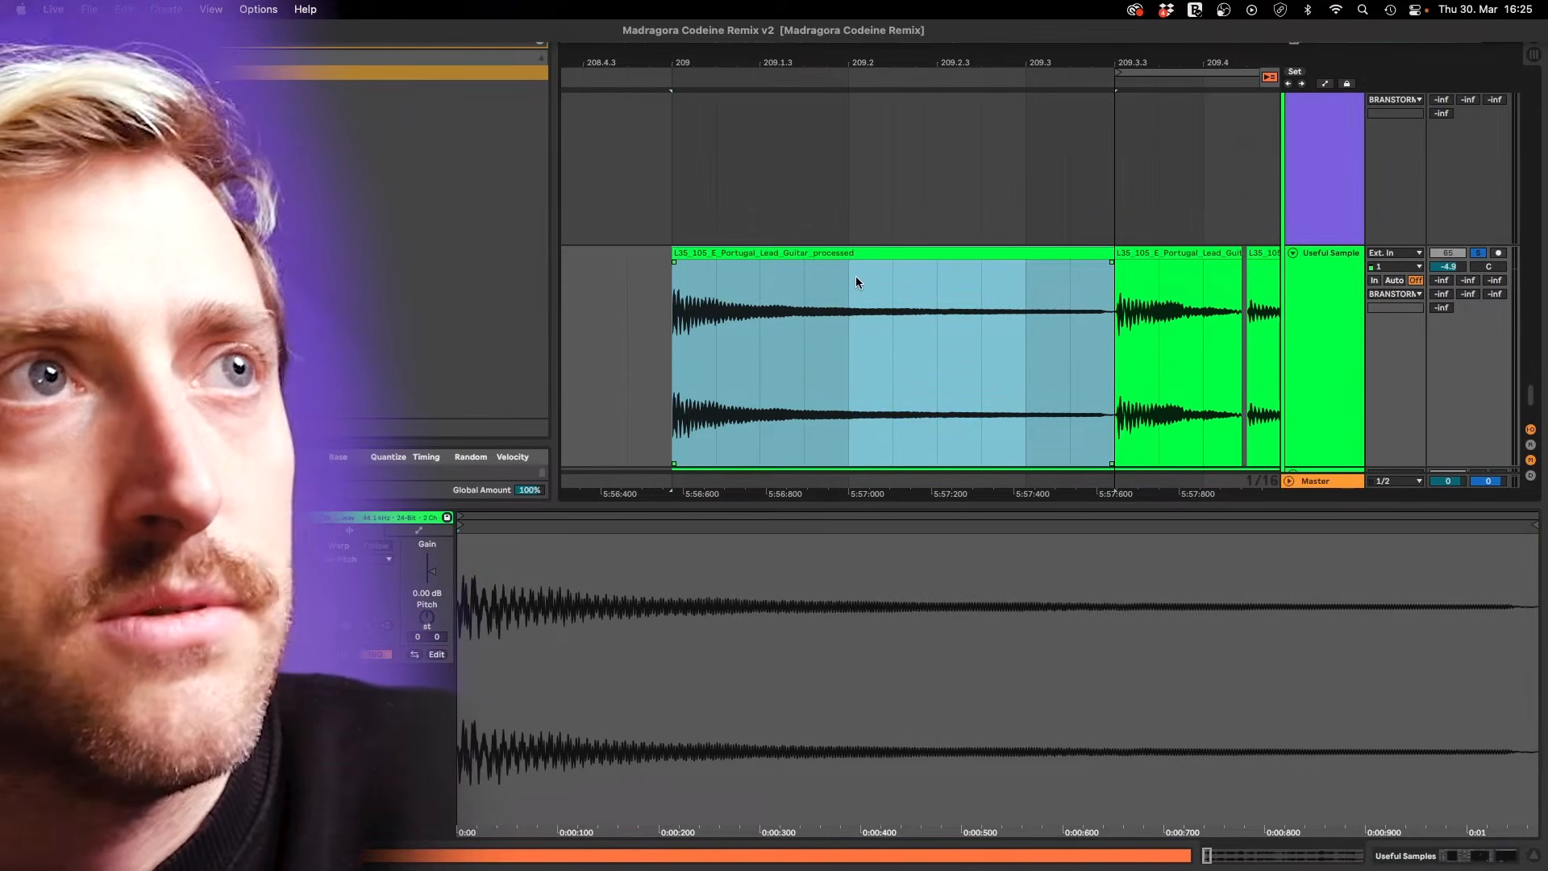
key(space)
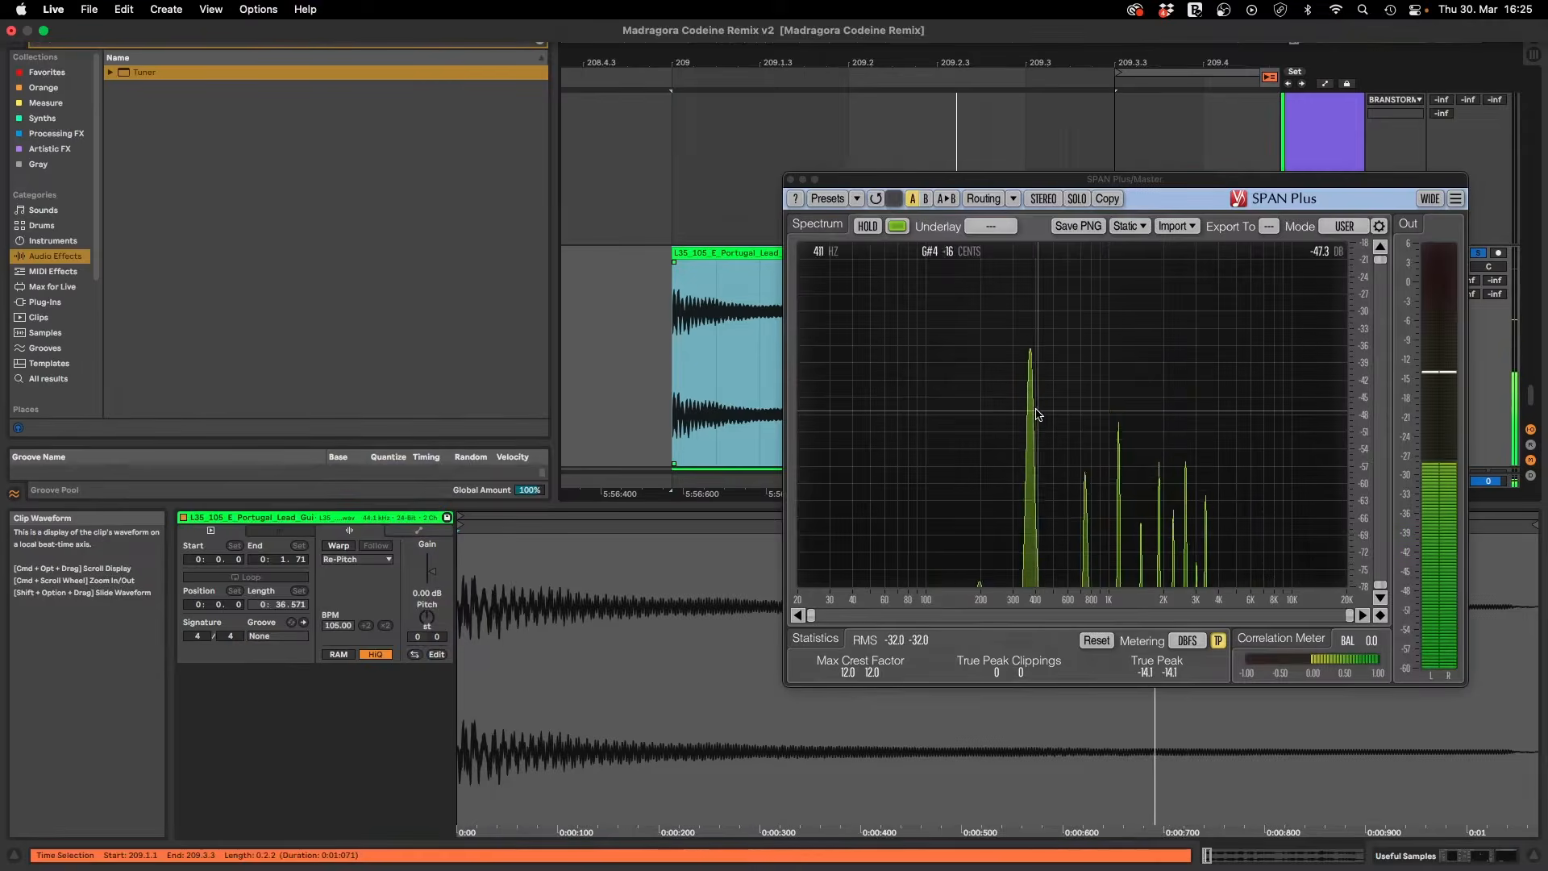
key(space)
key(space)
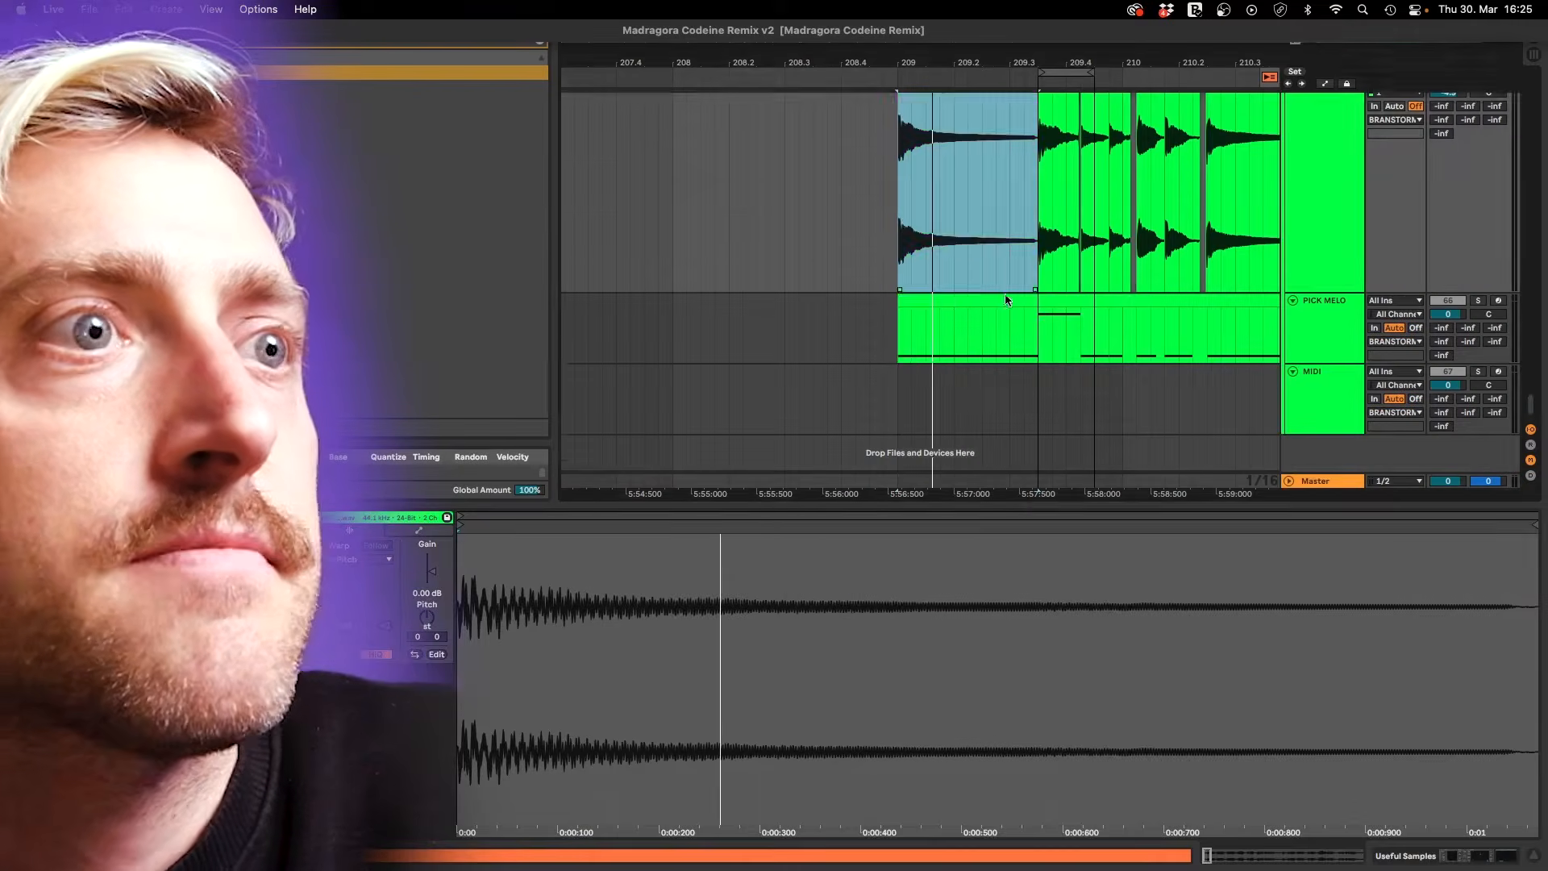
- Try the first PICK MELO note an octave higher at F#4 and undo that shift
scroll(889, 664, up, 5)
scroll(892, 666, right, 1)
scroll(885, 673, down, 2)
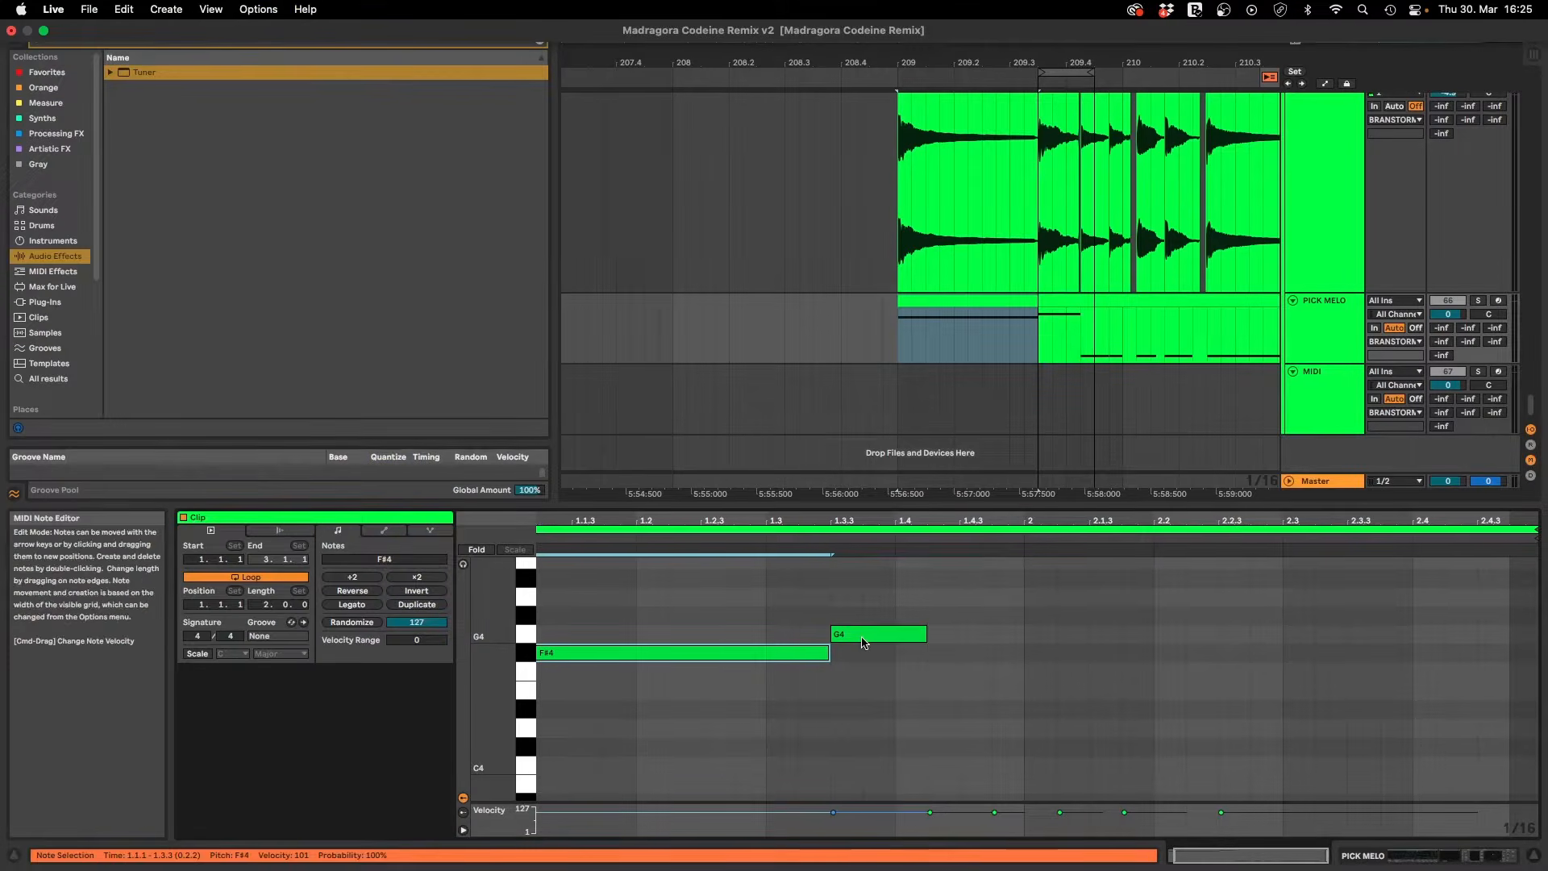
key(super+z)
key(shift+Up)
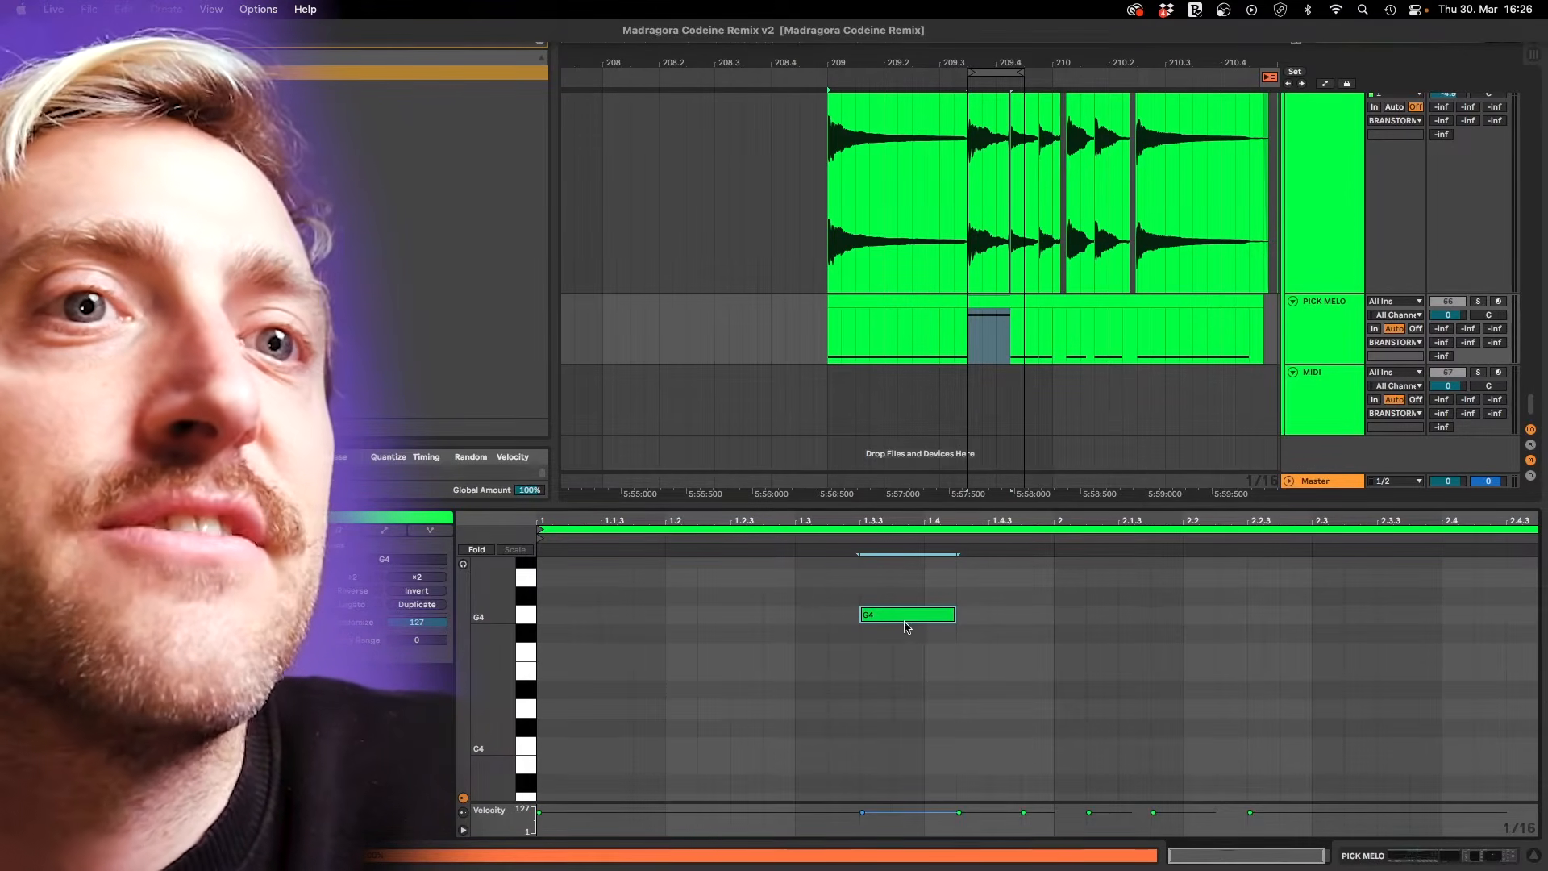
- Add the -12 Pitch MIDI effect preset in front of the sampler on the PICK MELO track
click(1422, 861)
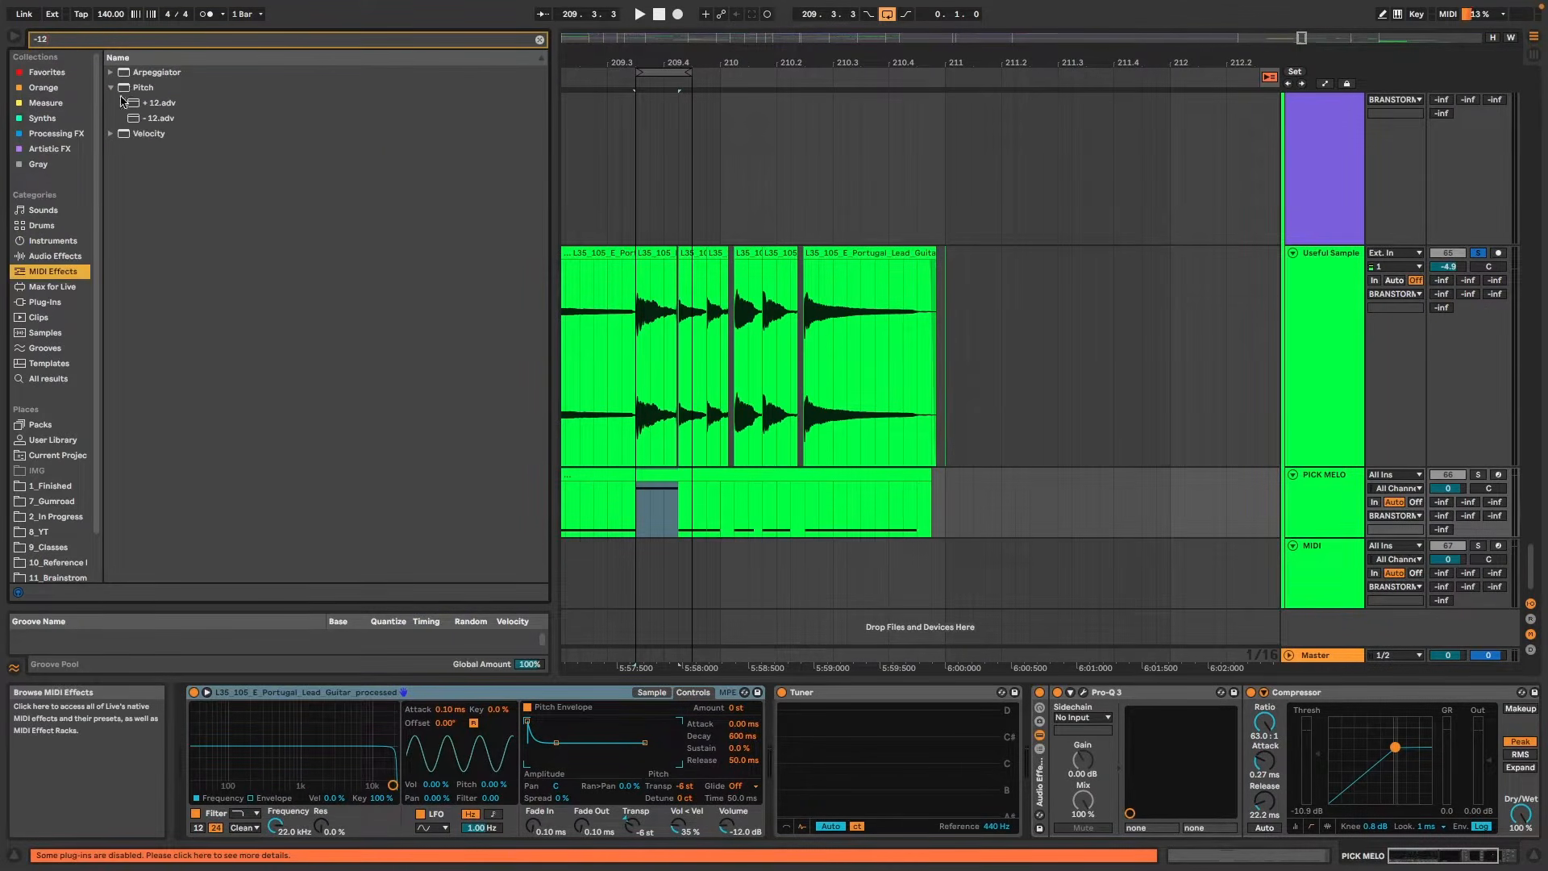
drag(188, 387, 223, 723)
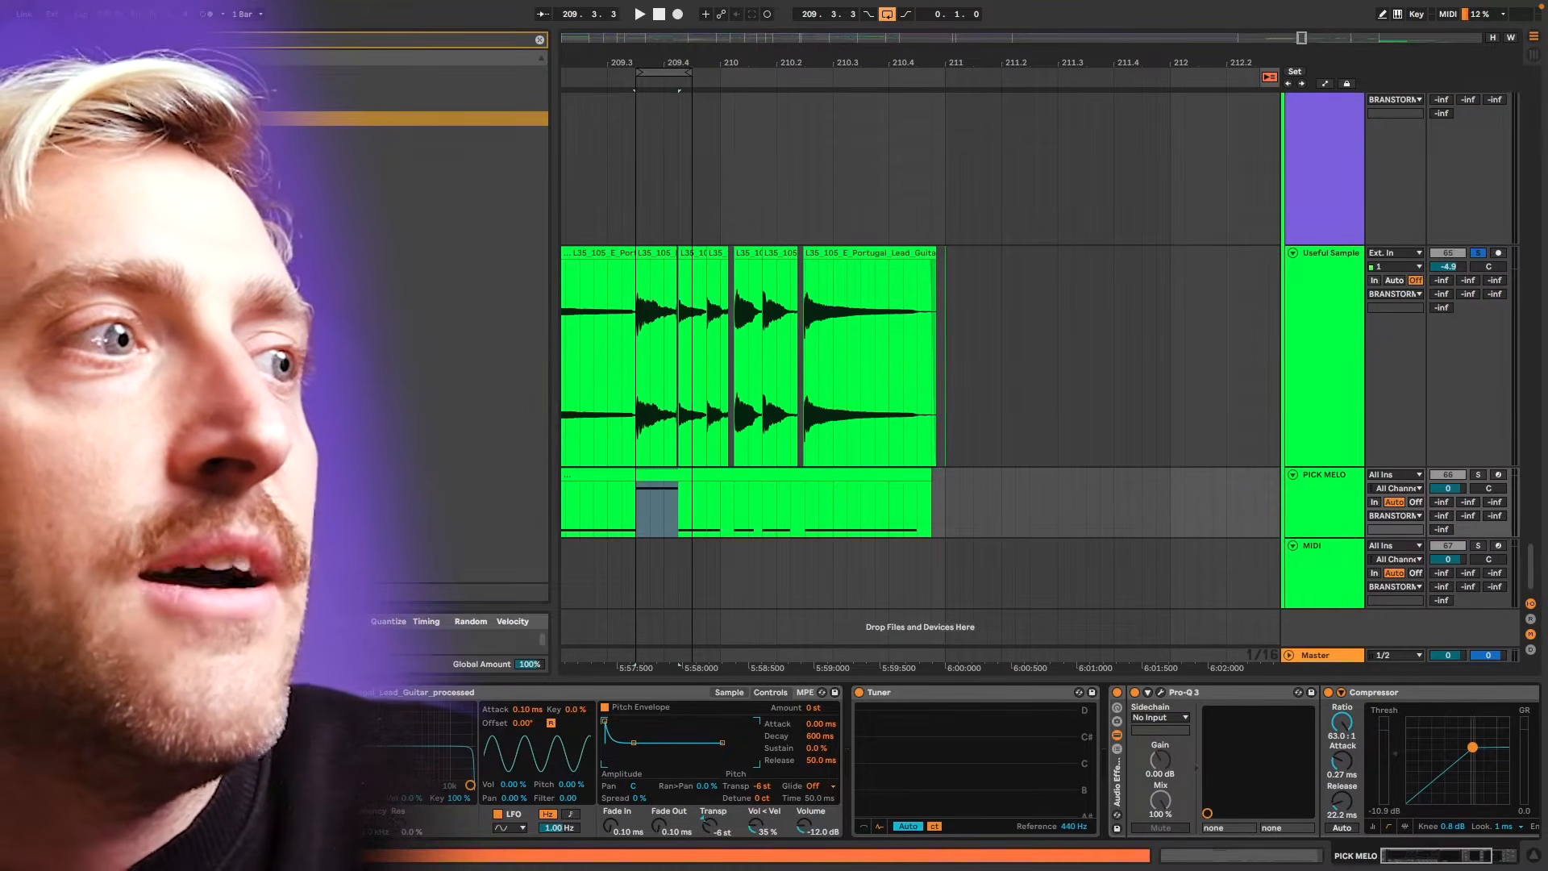
- Raise the first long note of the PICK MELO clip an octave to F#4
click(599, 470)
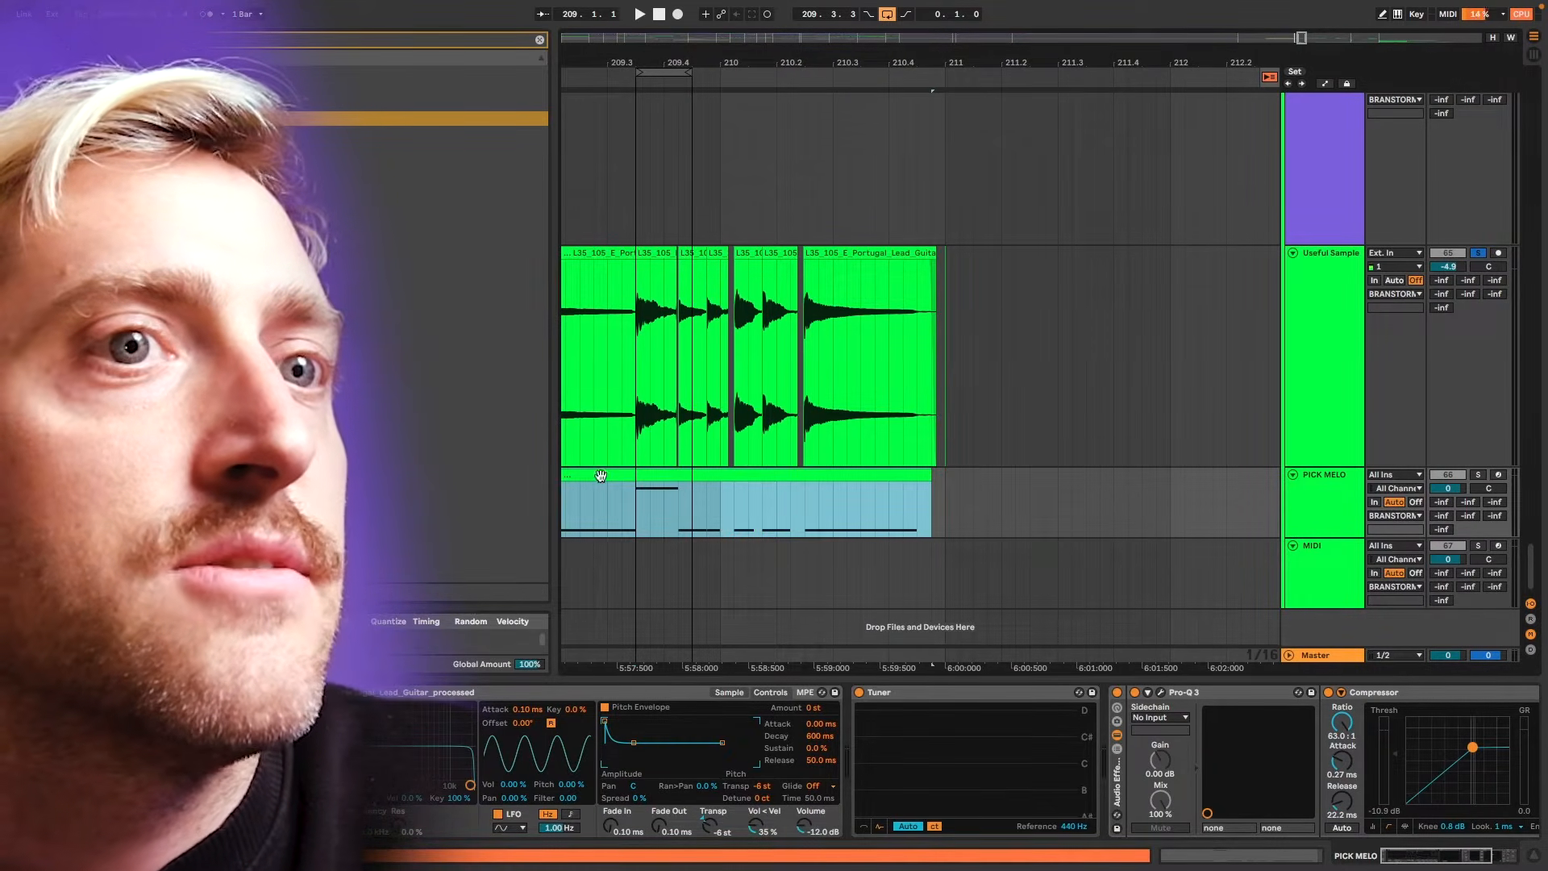
key(shift+Tab)
scroll(807, 716, down, 5)
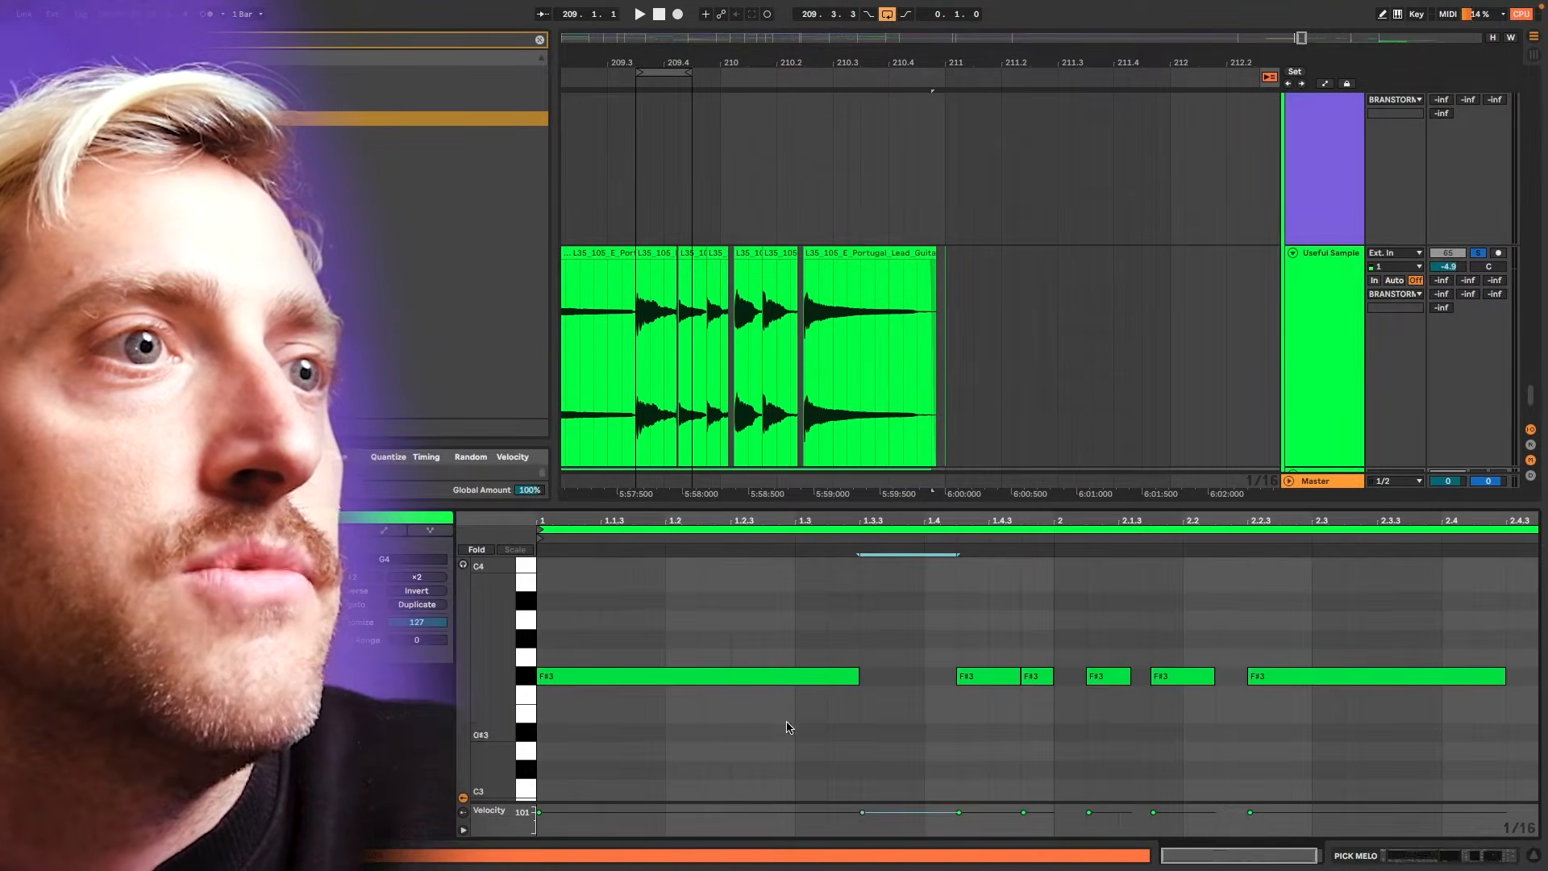
drag(740, 722, 806, 641)
key(shift+Up)
scroll(813, 629, up, 3)
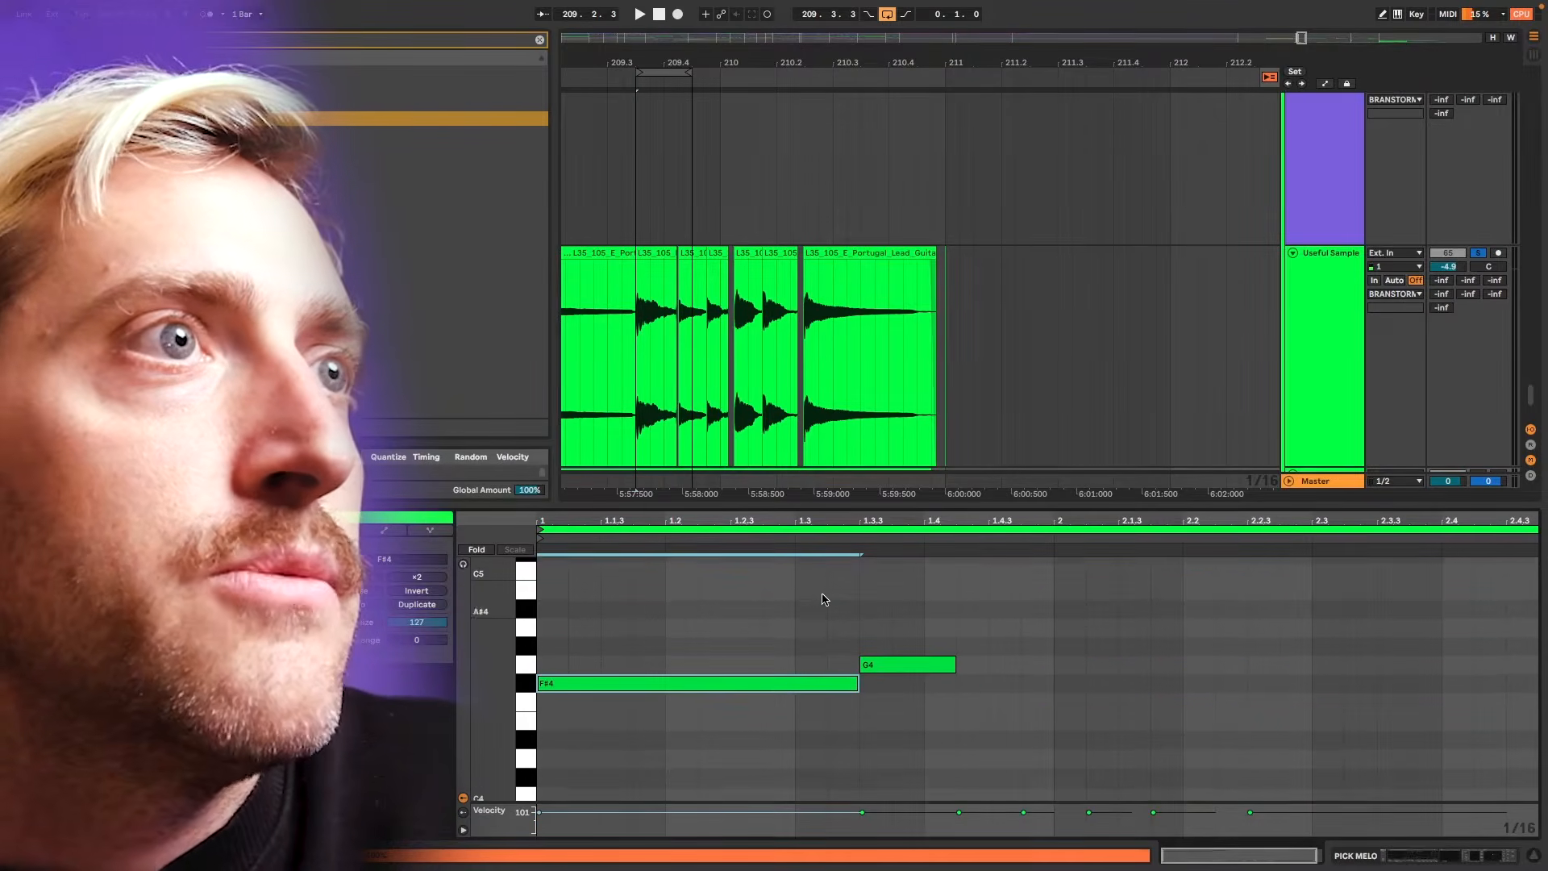
- Play back the opening guitar slices and compare them with the first two PICK MELO notes
scroll(718, 376, down, 4)
scroll(734, 367, left, 4)
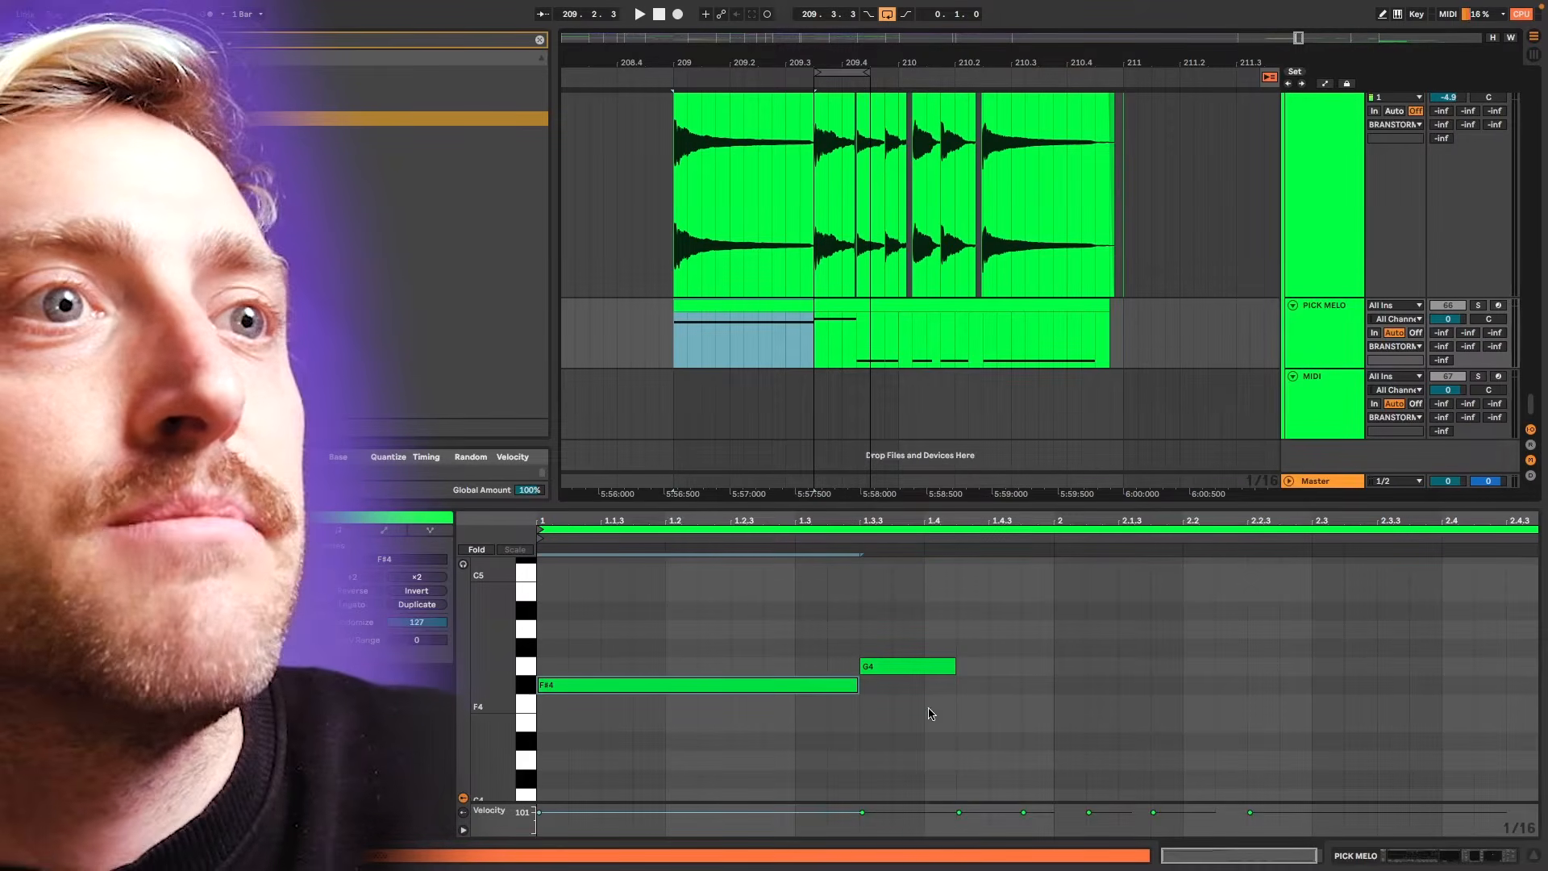
scroll(918, 361, up, 3)
key(space)
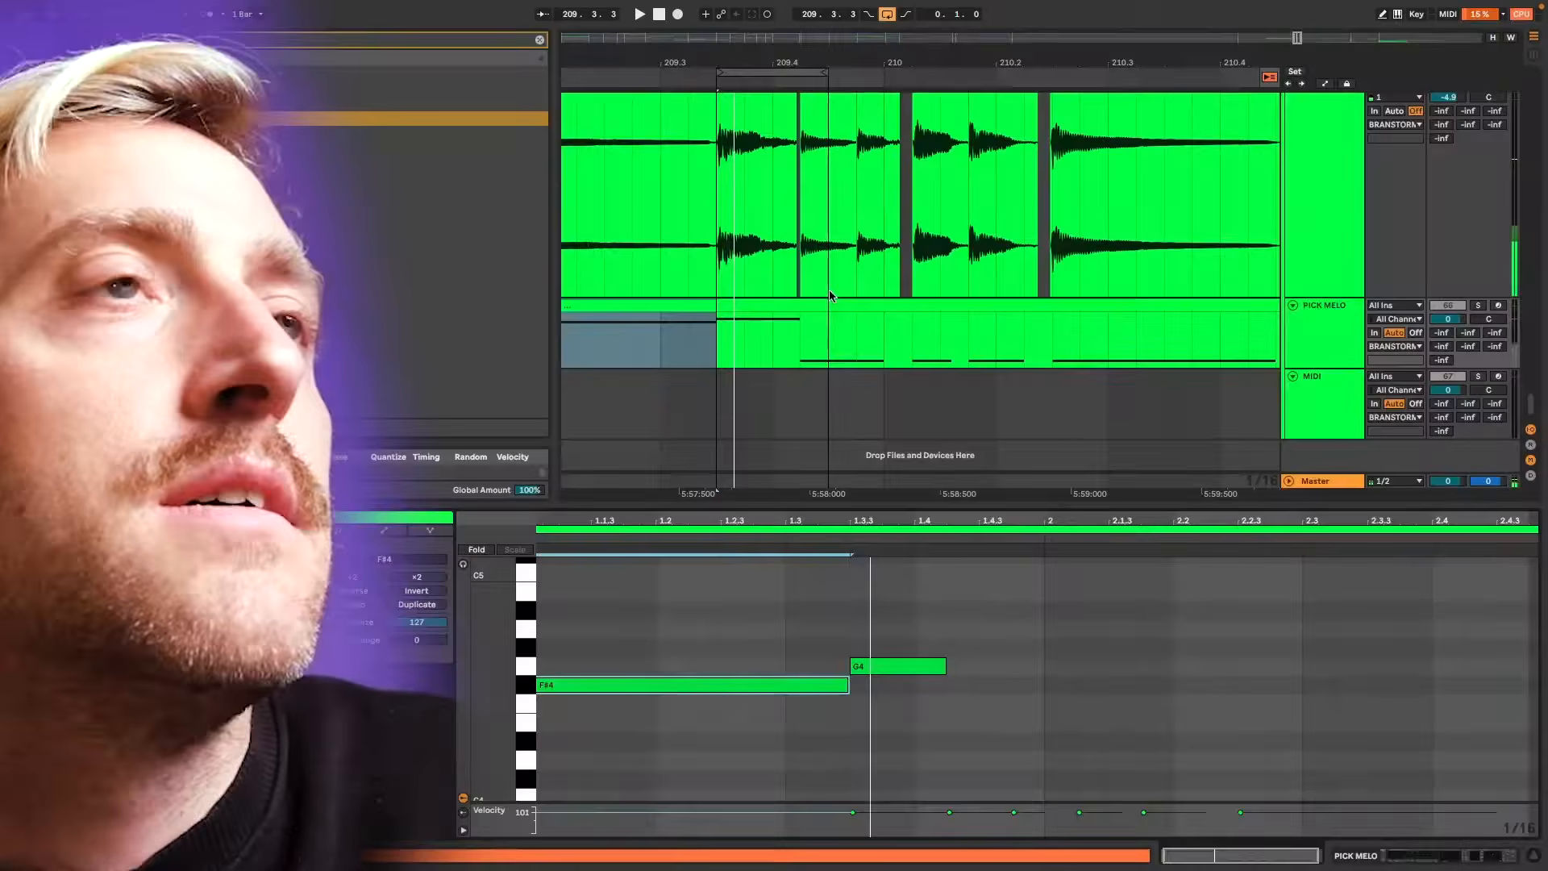
scroll(830, 300, up, 2)
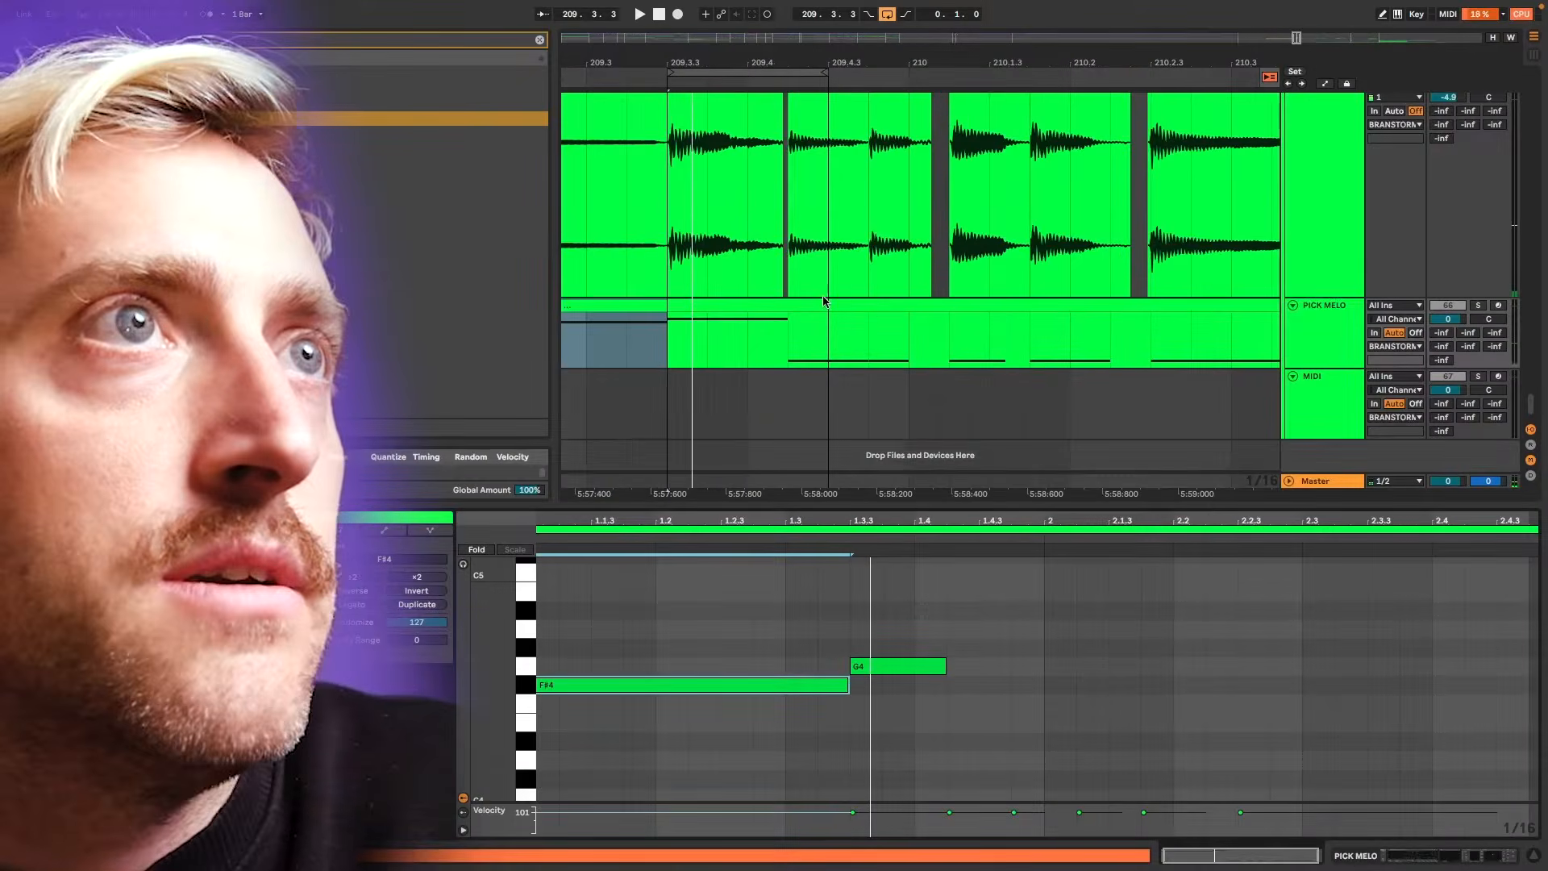
scroll(829, 298, up, 2)
- Loop the two guitar slices starting at 209.4.2 and extend the second one to meet the following slice
click(853, 245)
click(830, 166)
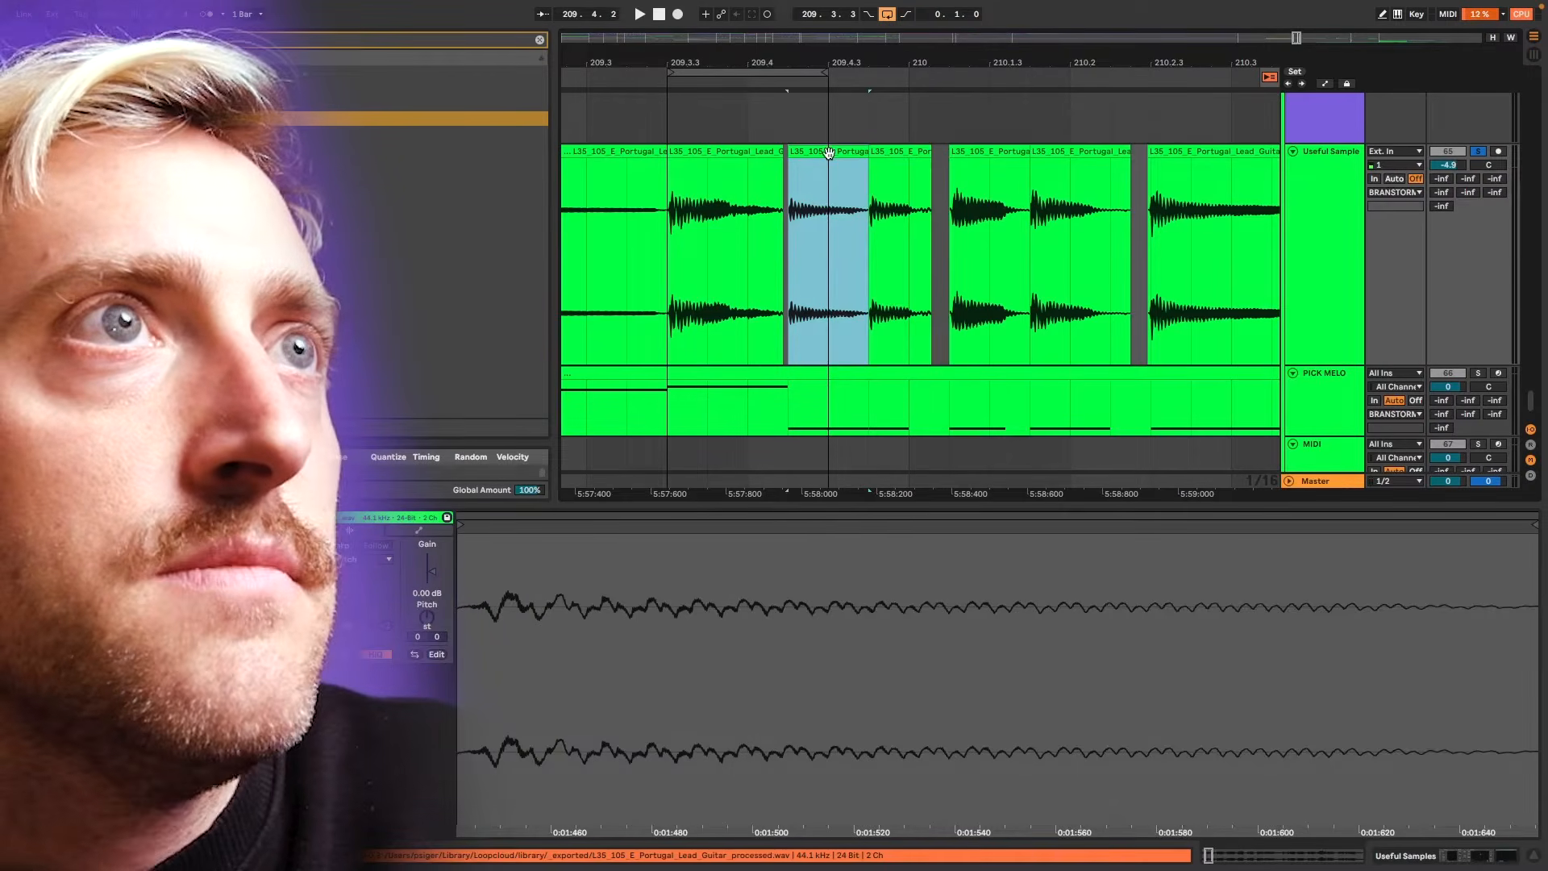
shift+click(877, 153)
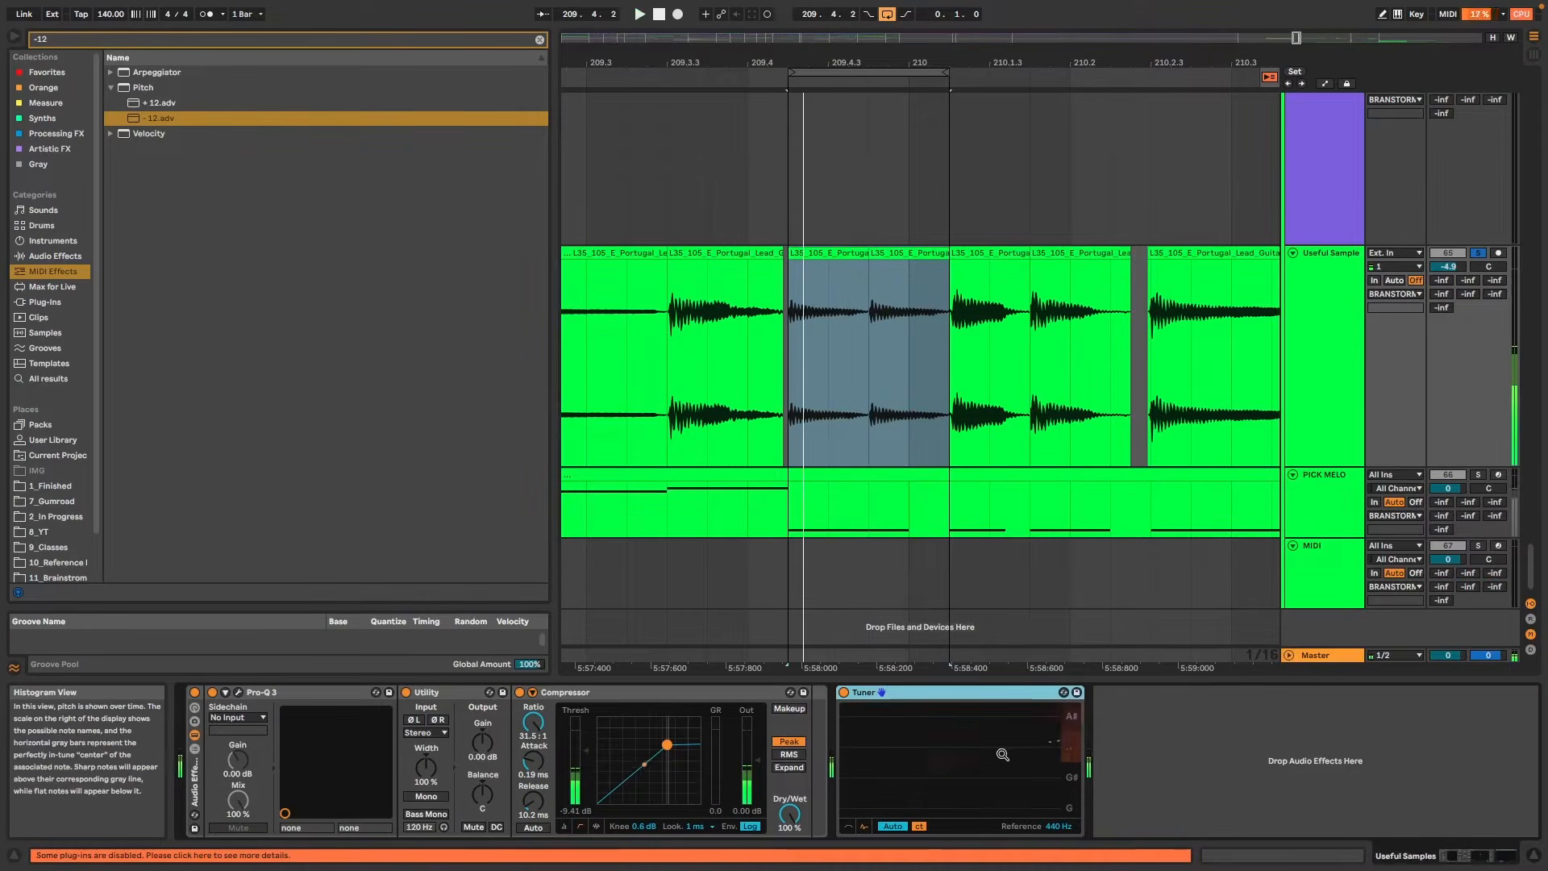
- Play the looped guitar slices and examine their pitch in the Tuner and the SPAN Plus analyzer
key(space)
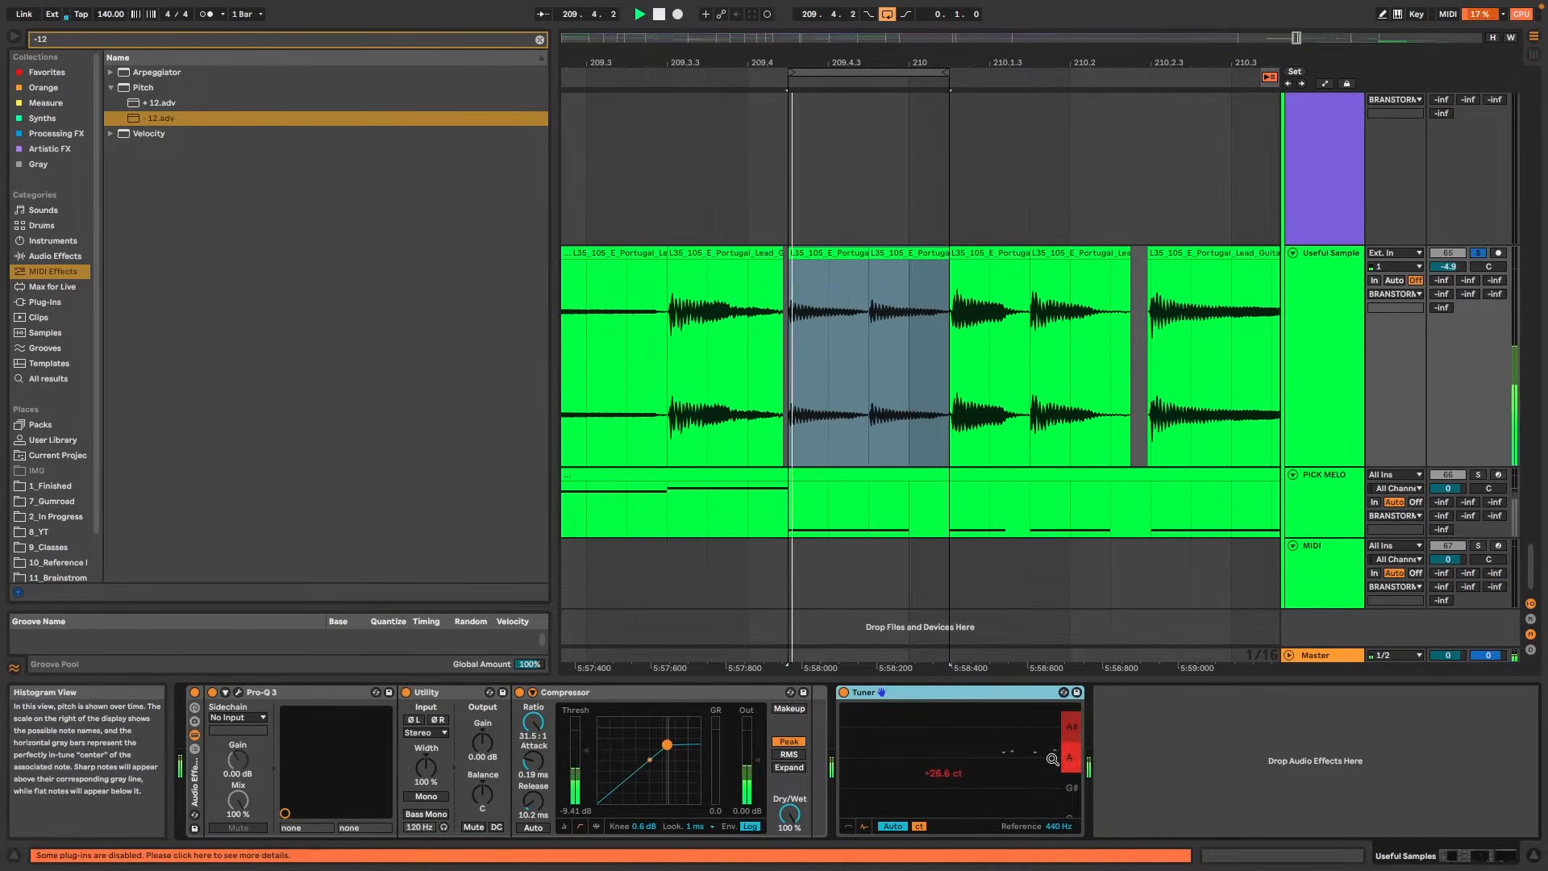
key(alt+super+p)
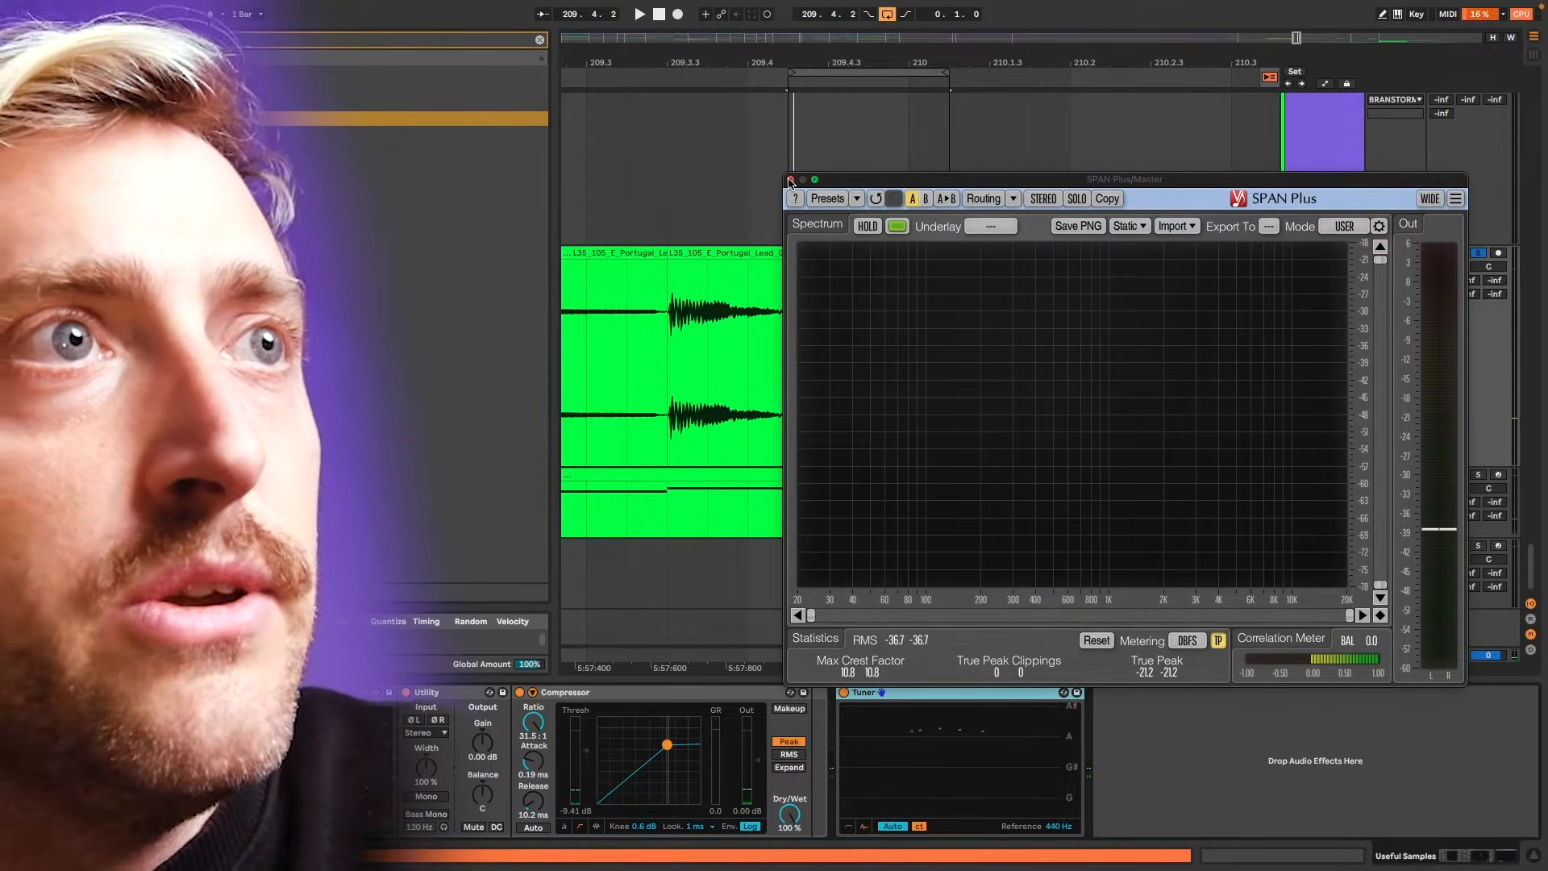
click(791, 180)
- In the PICK MELO clip, raise the remaining F#3 notes an octave to F#4 and set the third note to A#4
scroll(862, 347, down, 3)
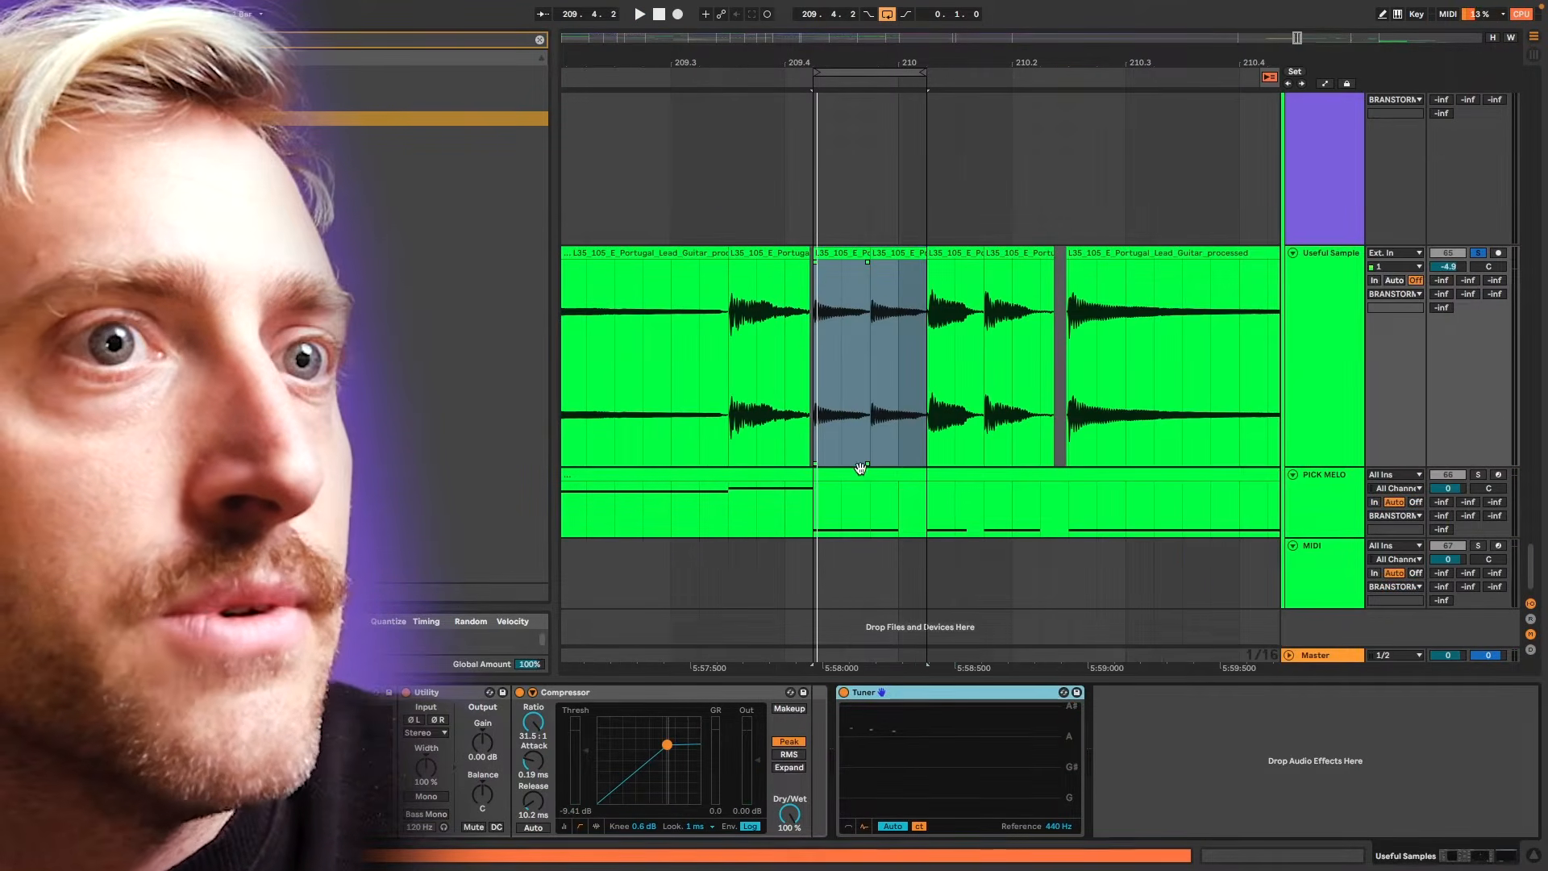
double_click(860, 471)
scroll(993, 685, down, 4)
click(980, 756)
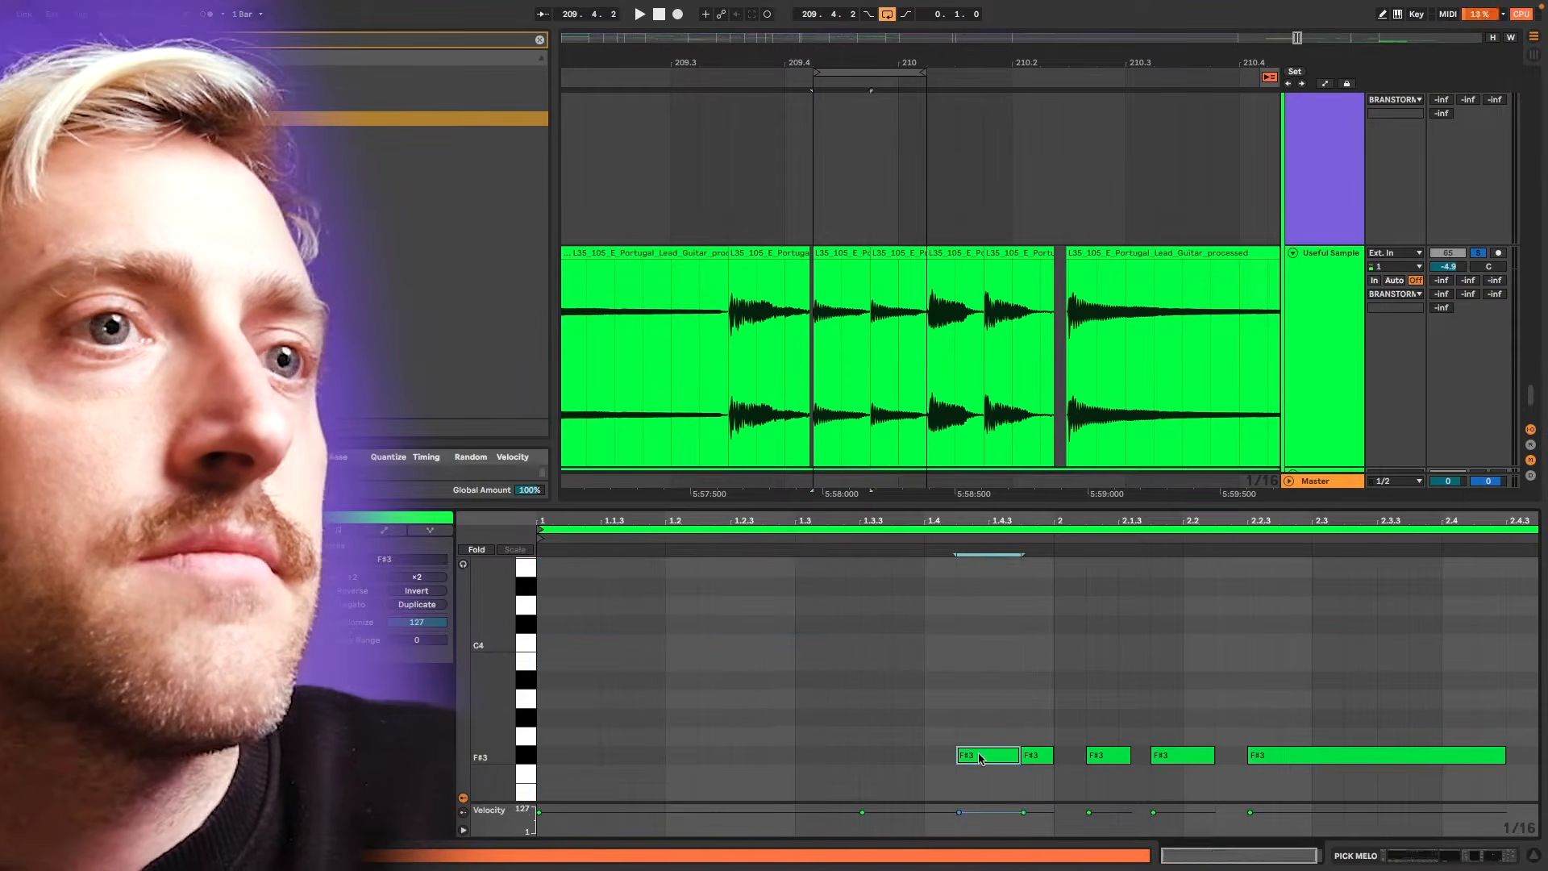
key(shift+Up)
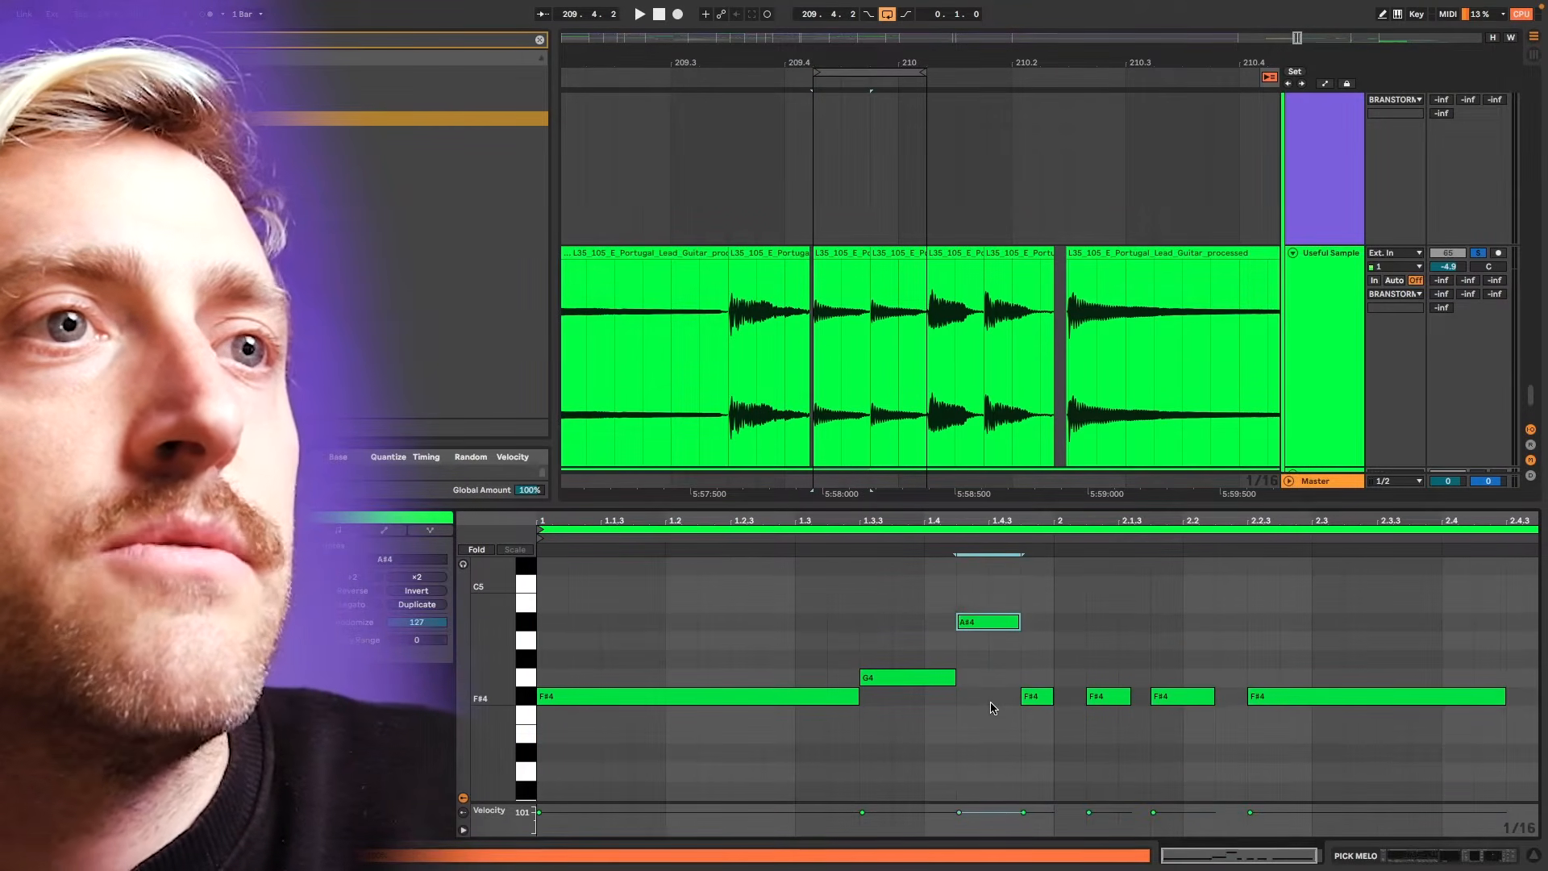
- Lower the third PICK MELO note by six semitones to E4
key(Down)
key(Down)
key(Down)
key(Down)
key(Down)
key(Down)
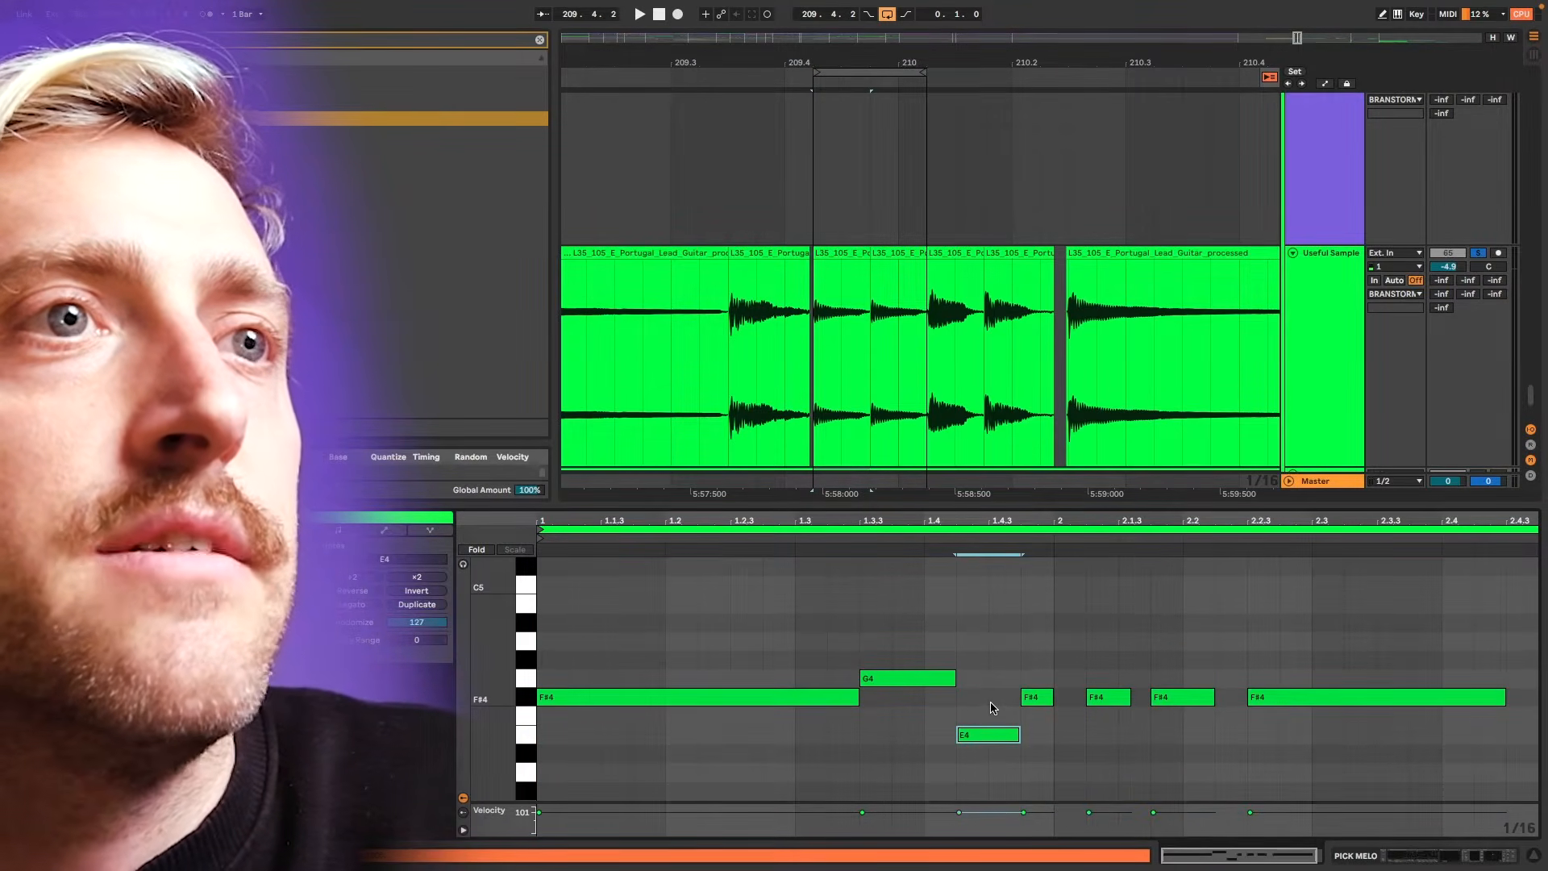
scroll(960, 113, down, 3)
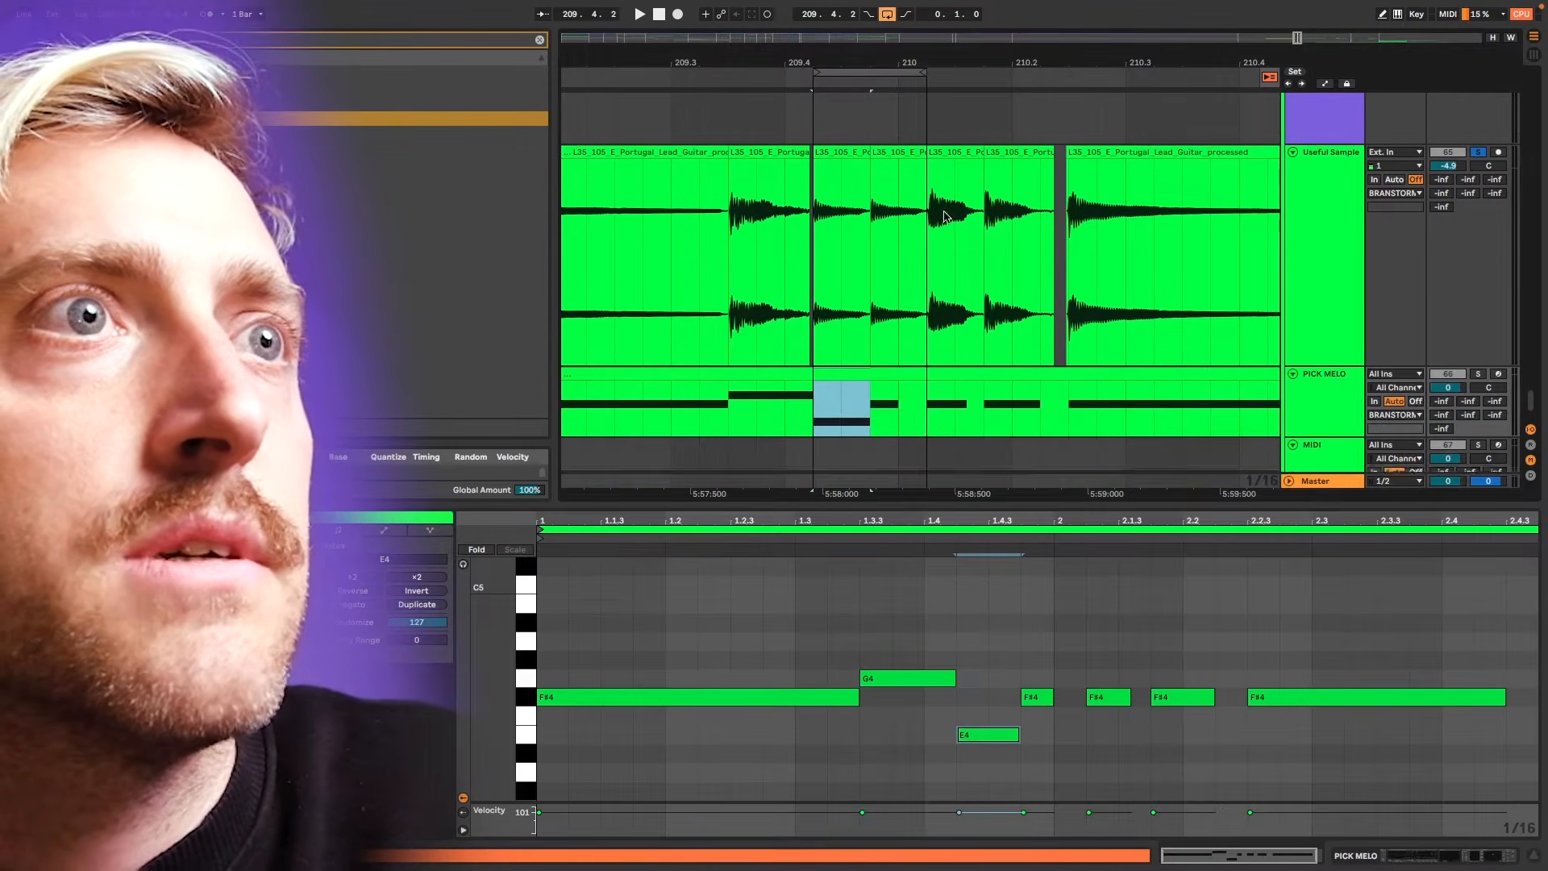
- Duplicate the third PICK MELO note, E4, so the copy starts directly at the end of the original
click(988, 735)
drag(987, 734, 1059, 745)
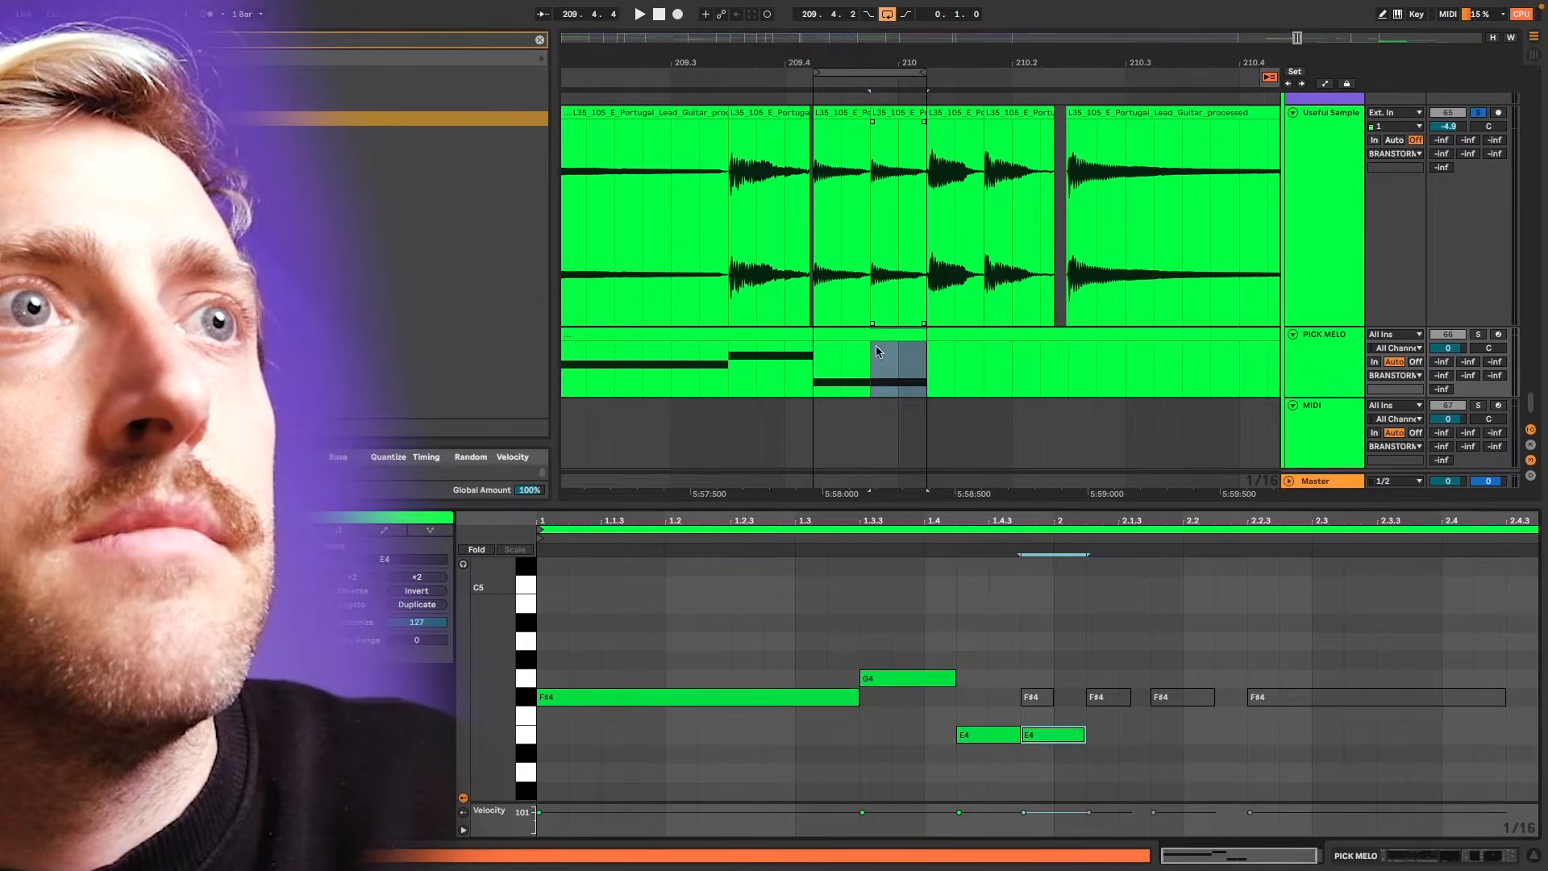
- Play the loop with the PICK MELO and Useful Samples tracks soloed in turn to compare their pitch, and solo both again
click(860, 334)
click(1480, 335)
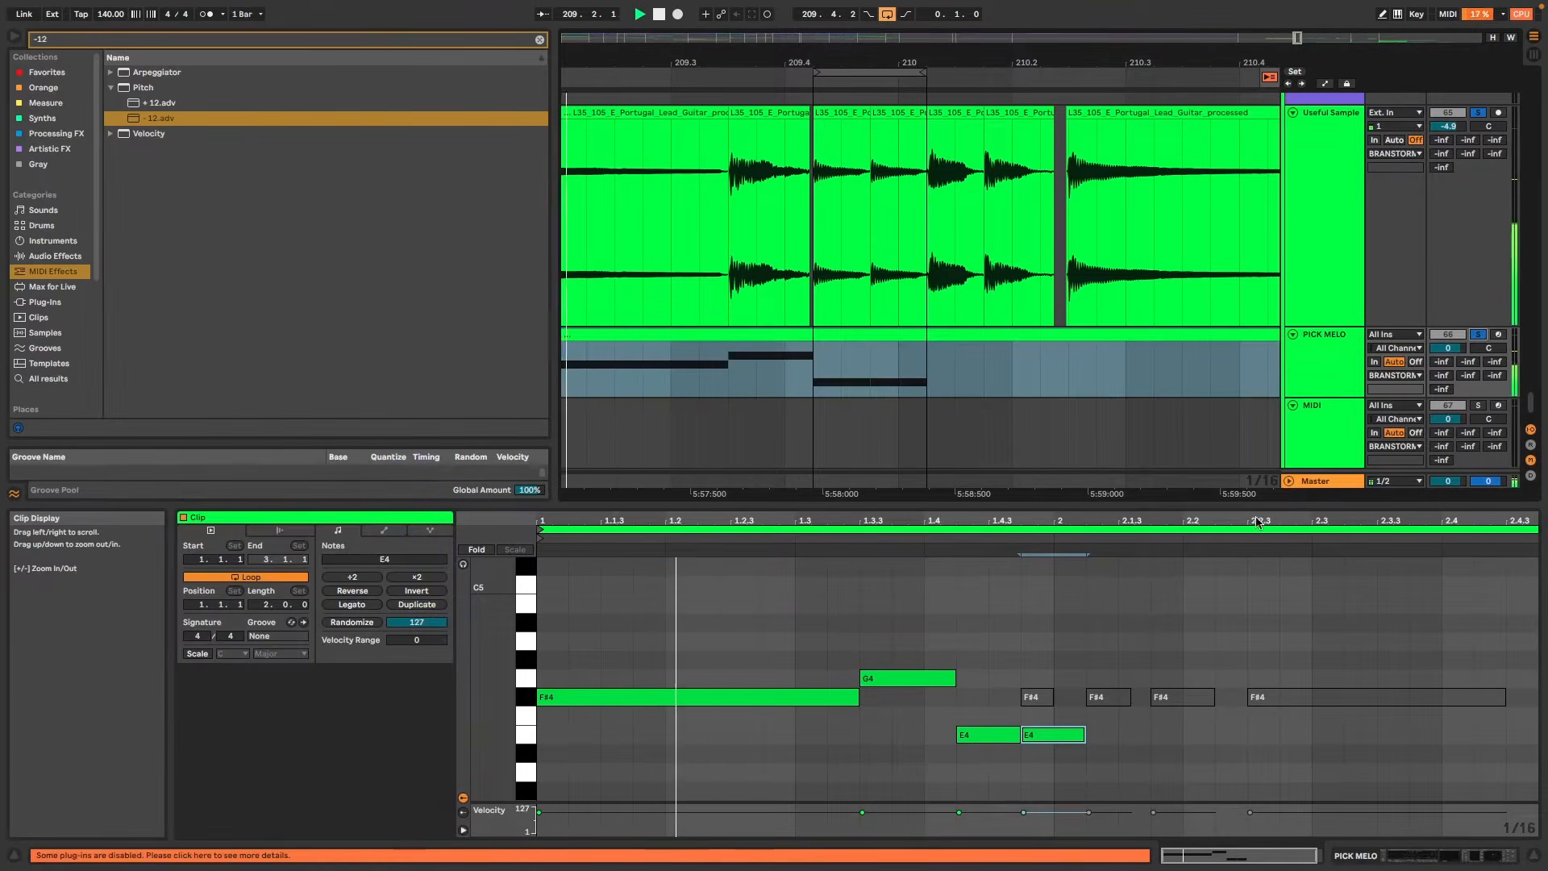
click(827, 229)
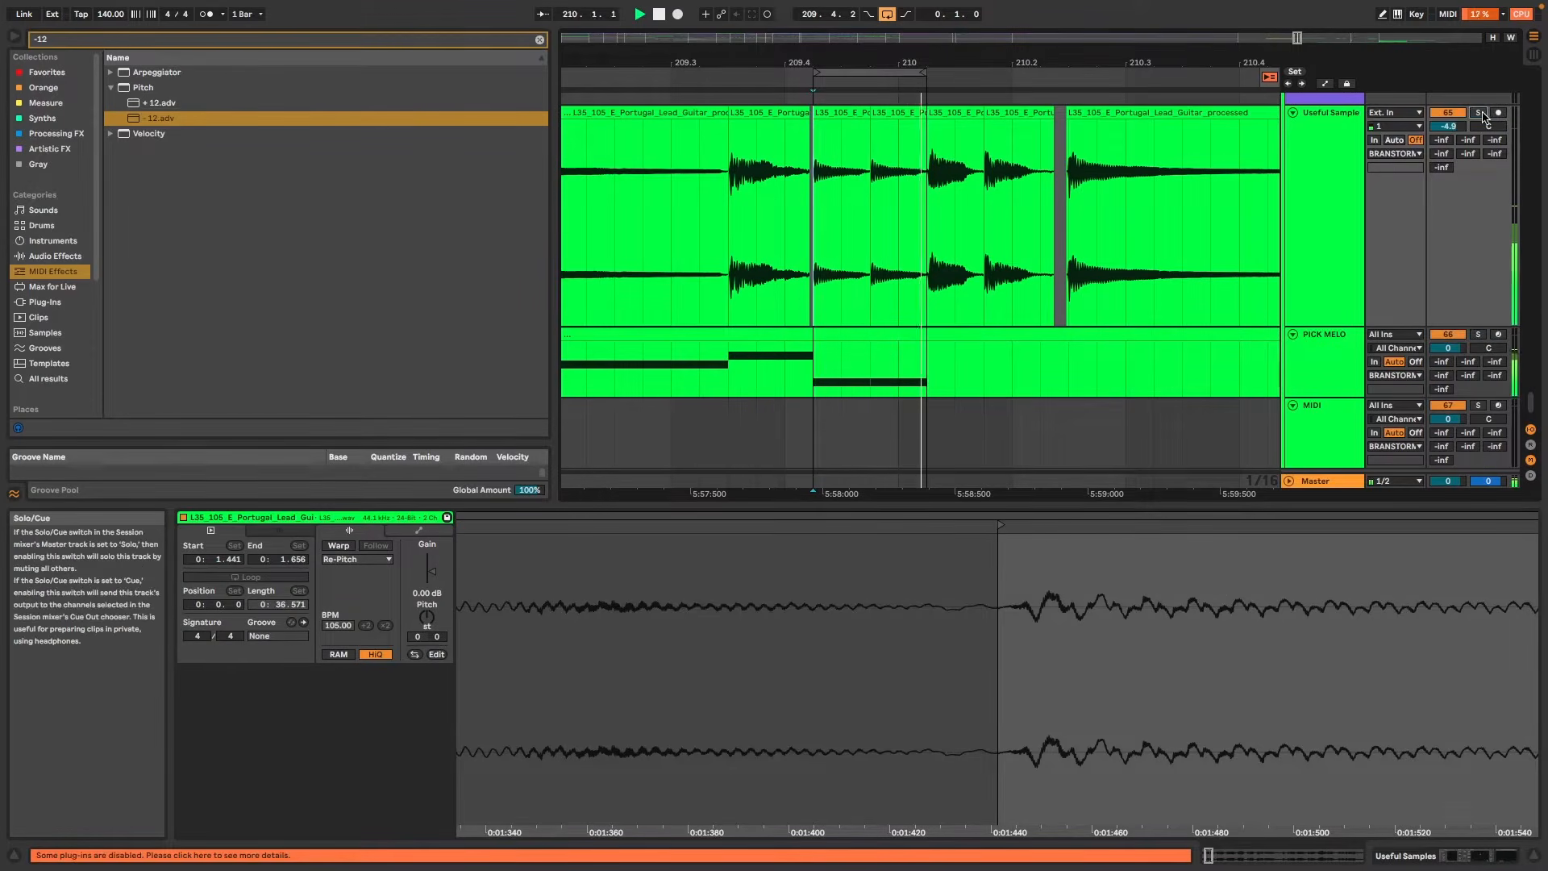
click(1480, 335)
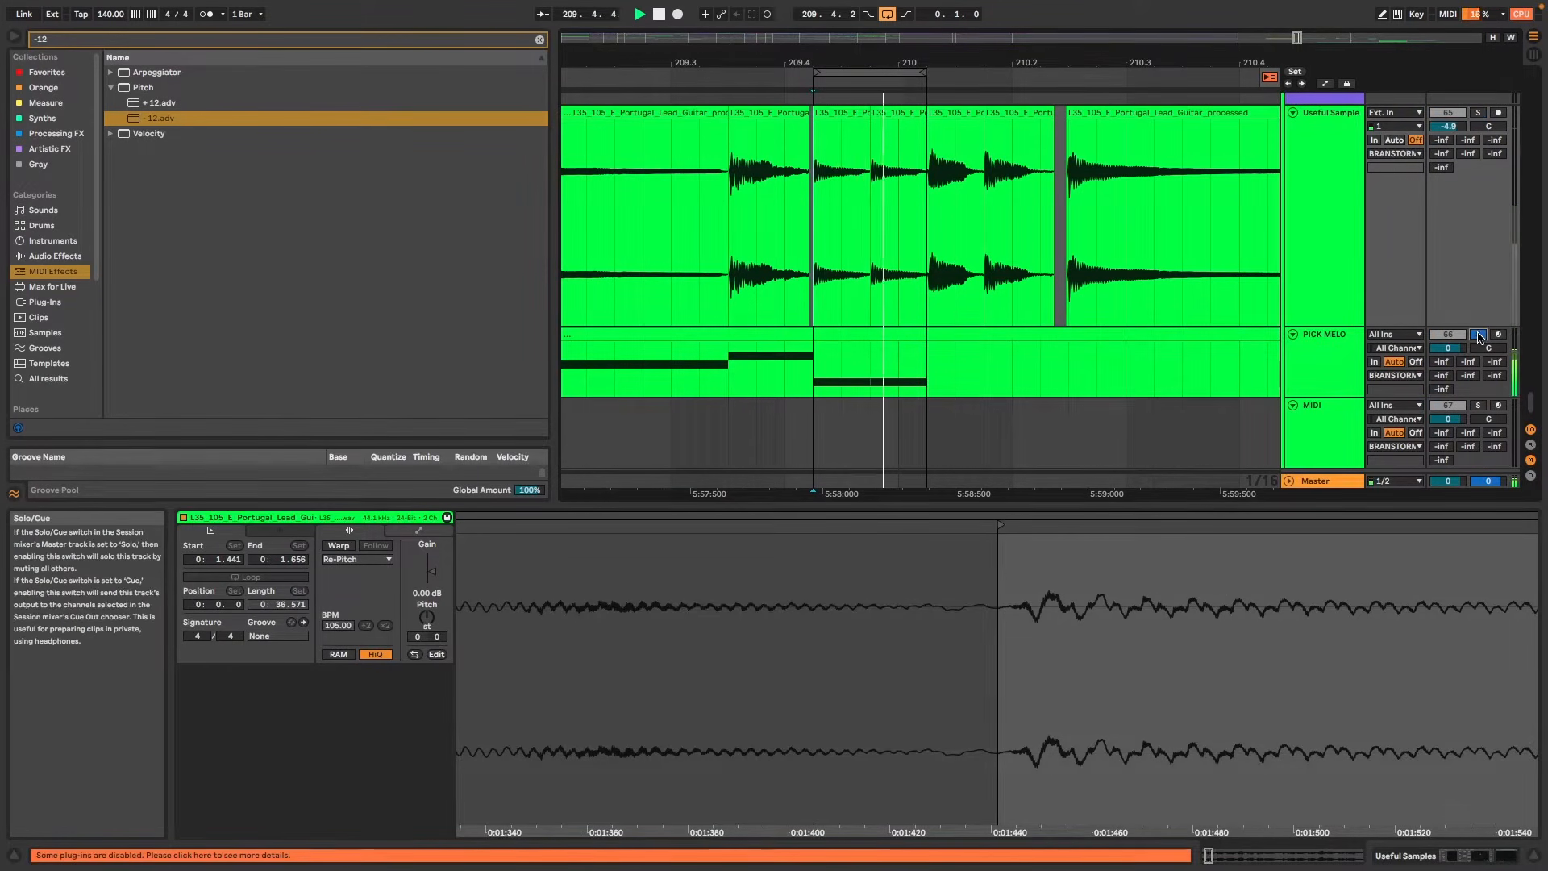
click(1478, 112)
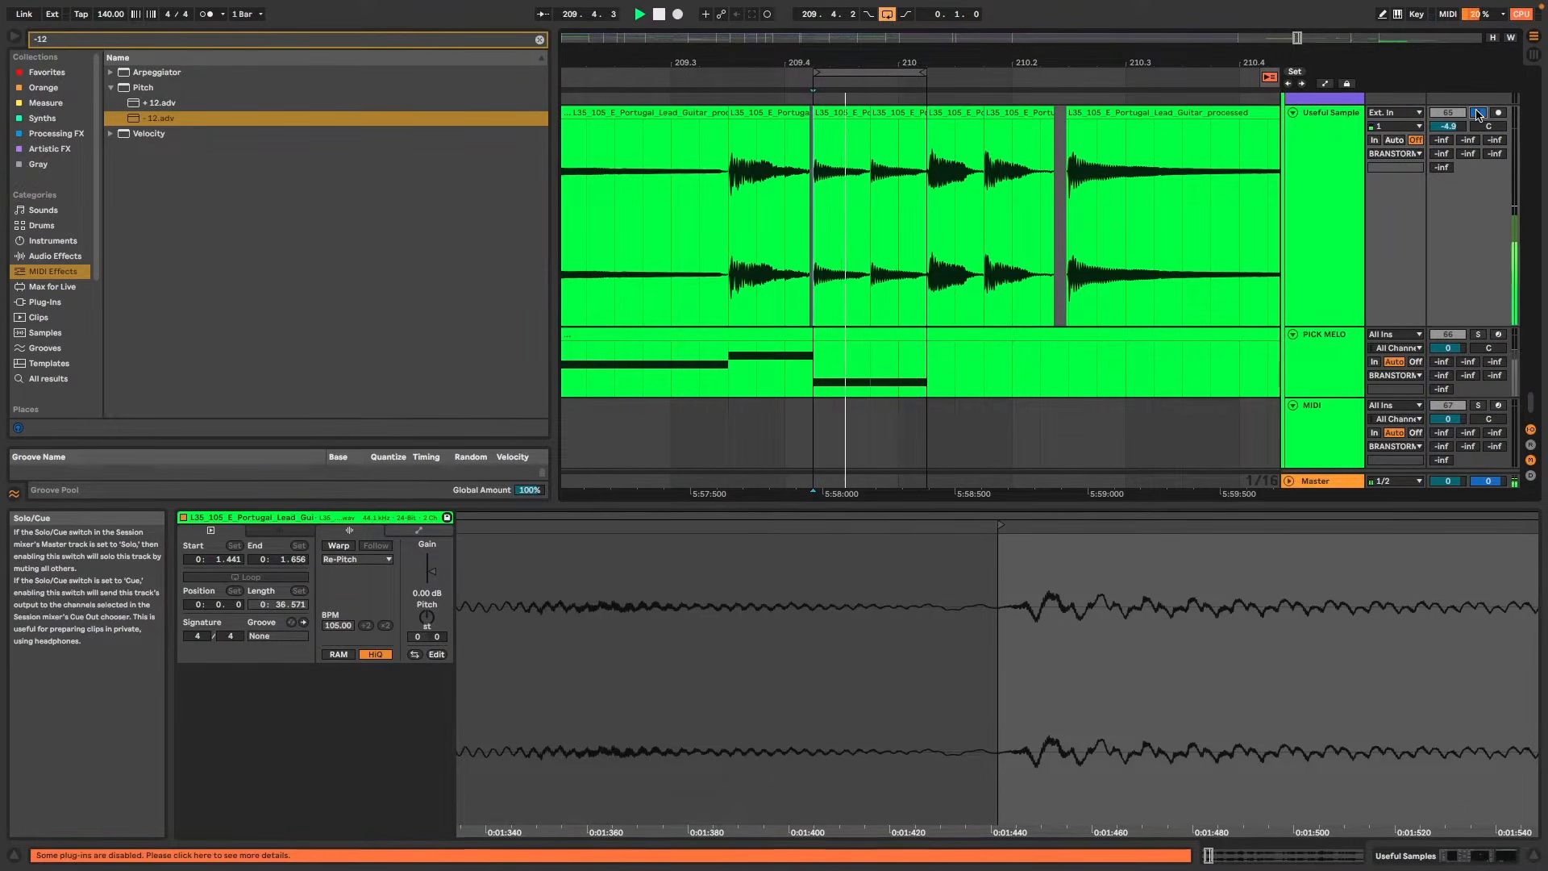
key(space)
super+click(1479, 335)
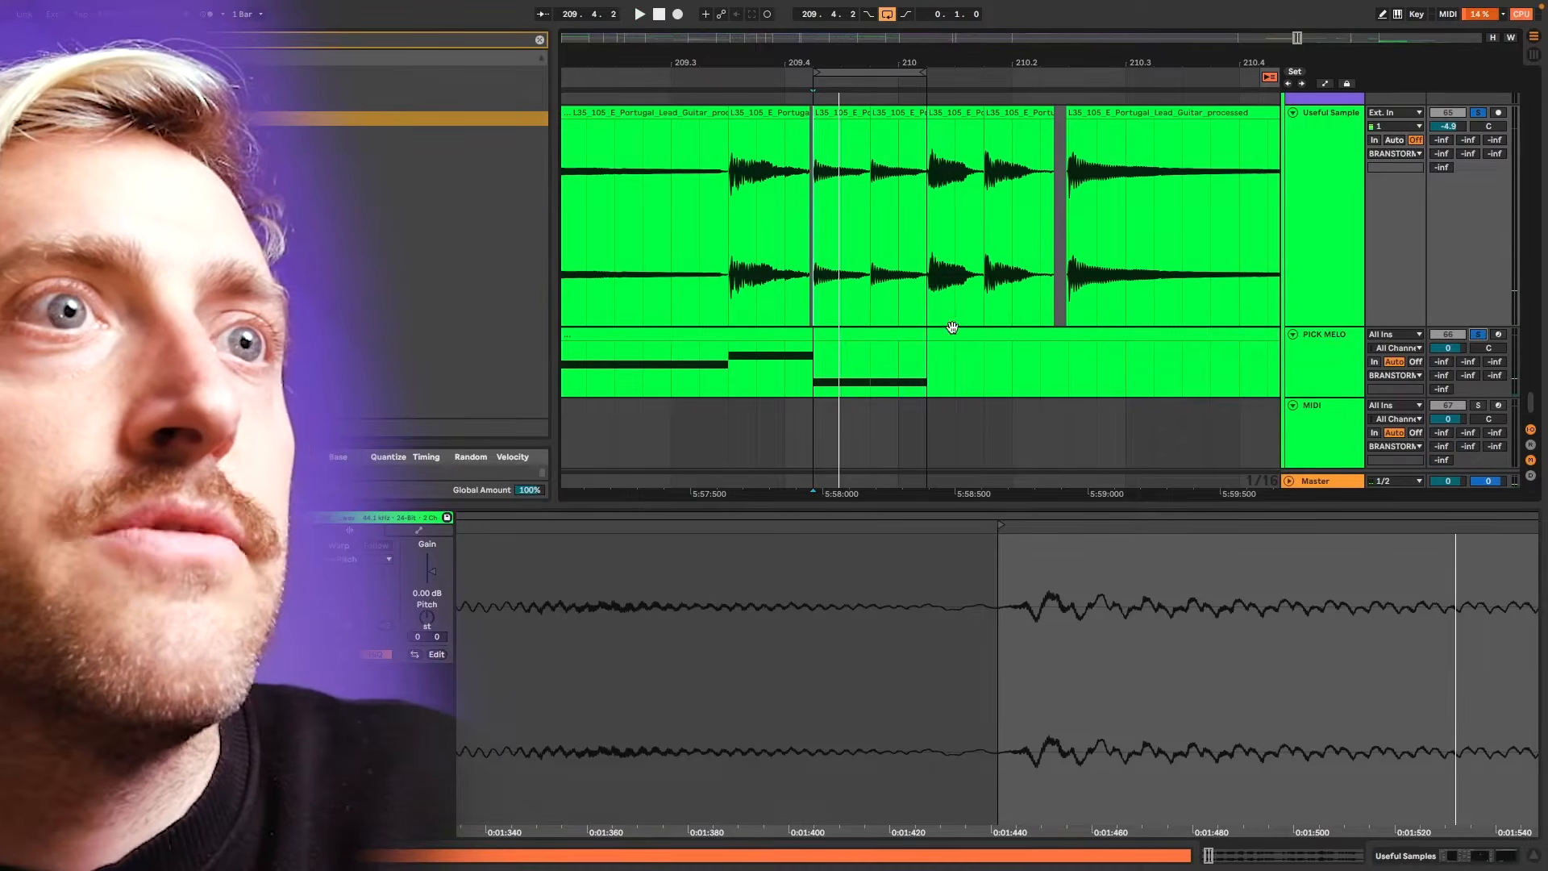
- Try both adjacent E4 notes in the PICK MELO clip at G#4, and lower them back to E4
click(909, 333)
drag(1000, 716, 1063, 739)
key(Up)
key(Up)
key(Up)
key(Up)
key(Up)
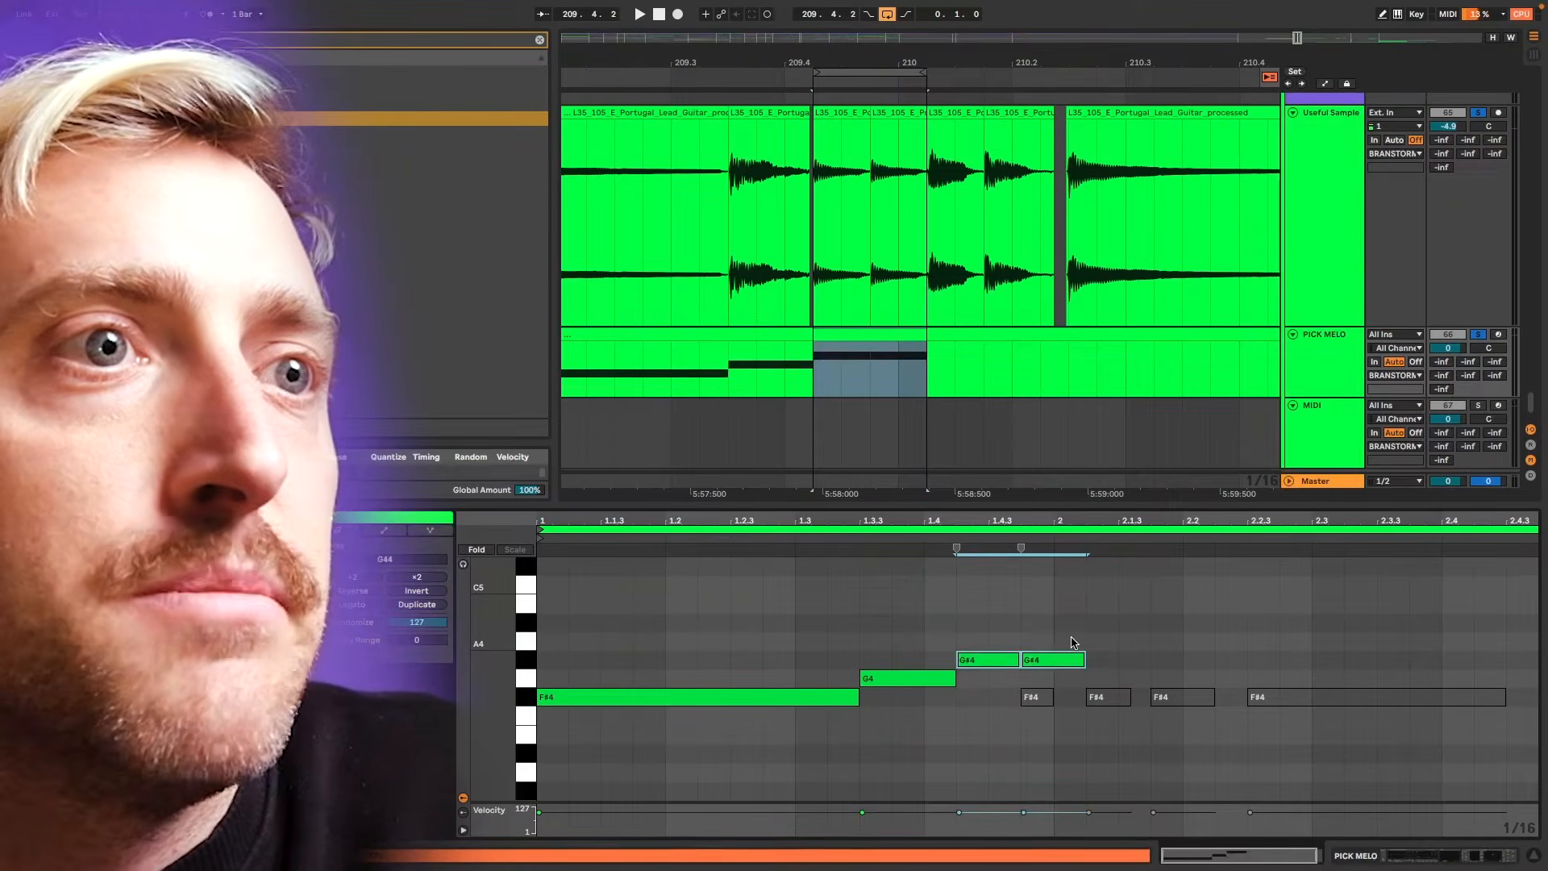
key(Down)
key(Down)
key(Down)
key(Down)
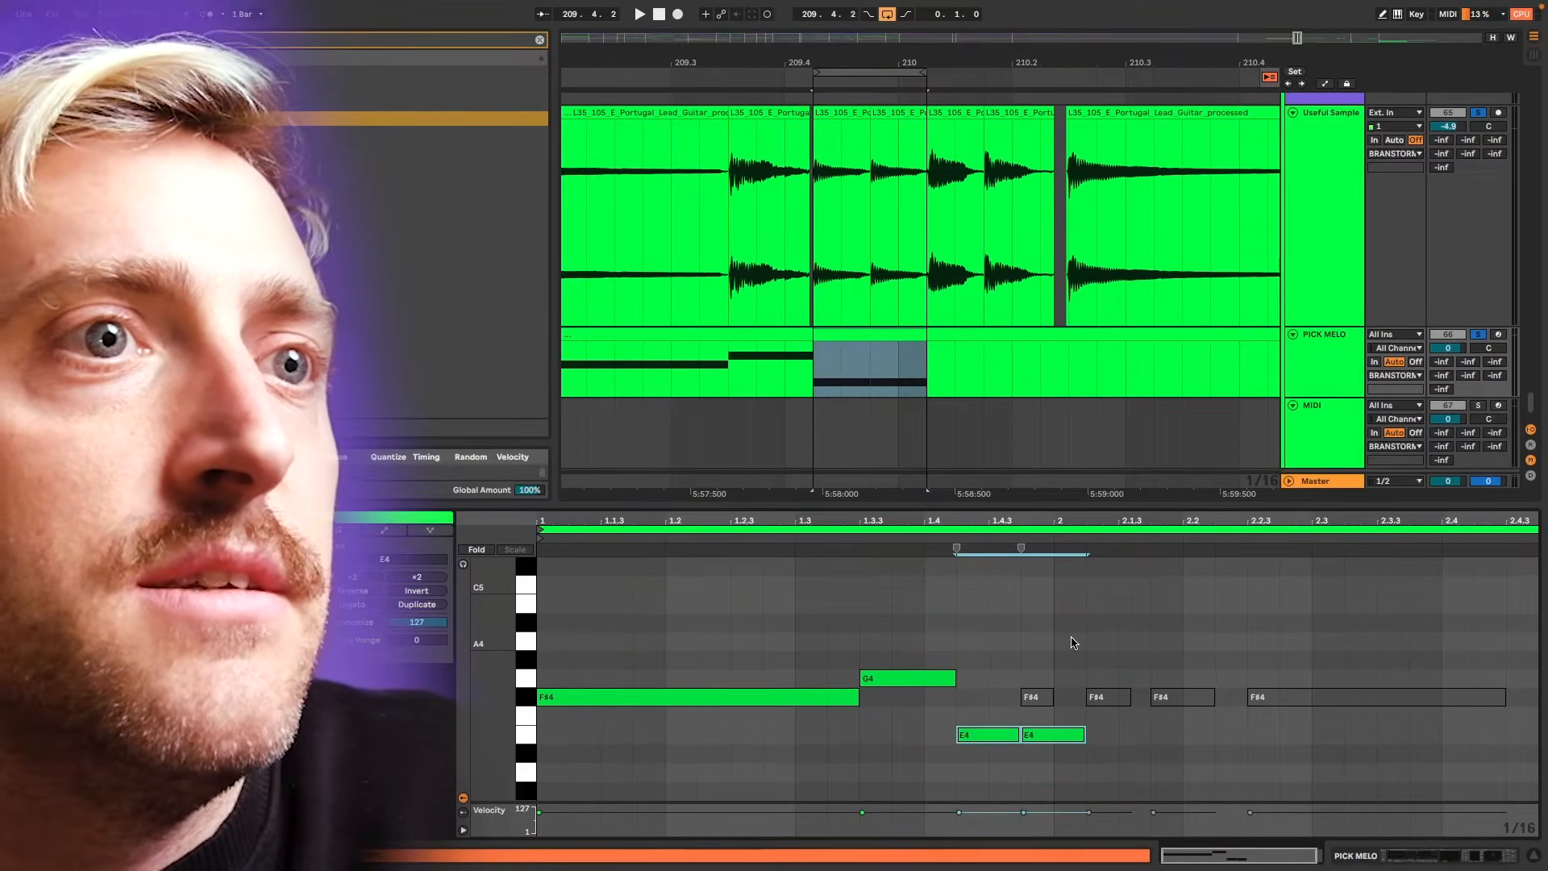
- Delete the copied E4 note and select the guitar slice at 209.4.2
double_click(1061, 735)
click(884, 138)
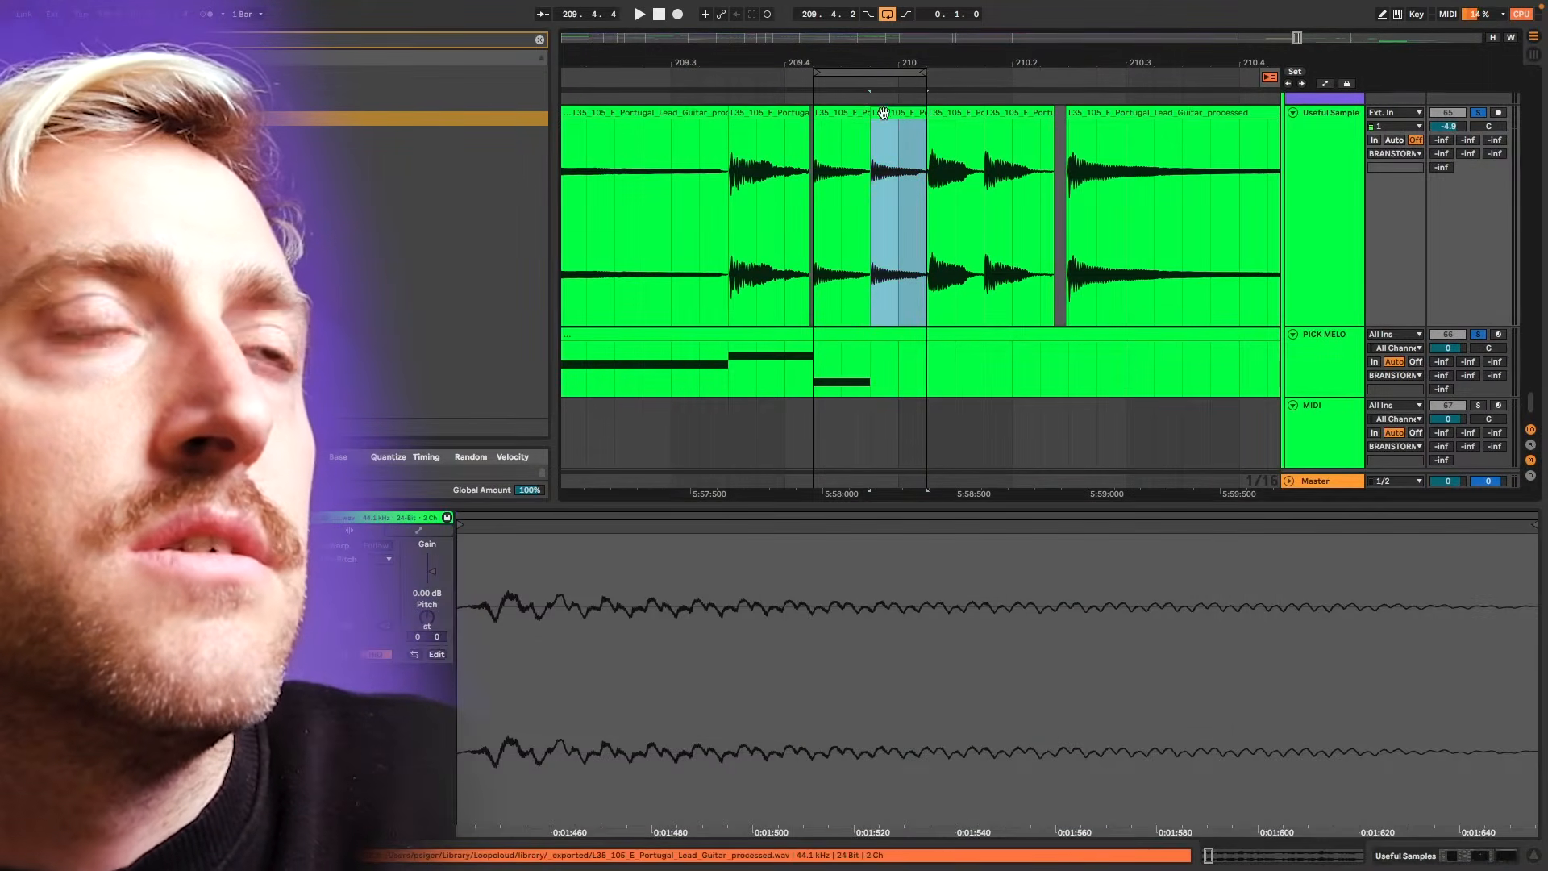
click(845, 112)
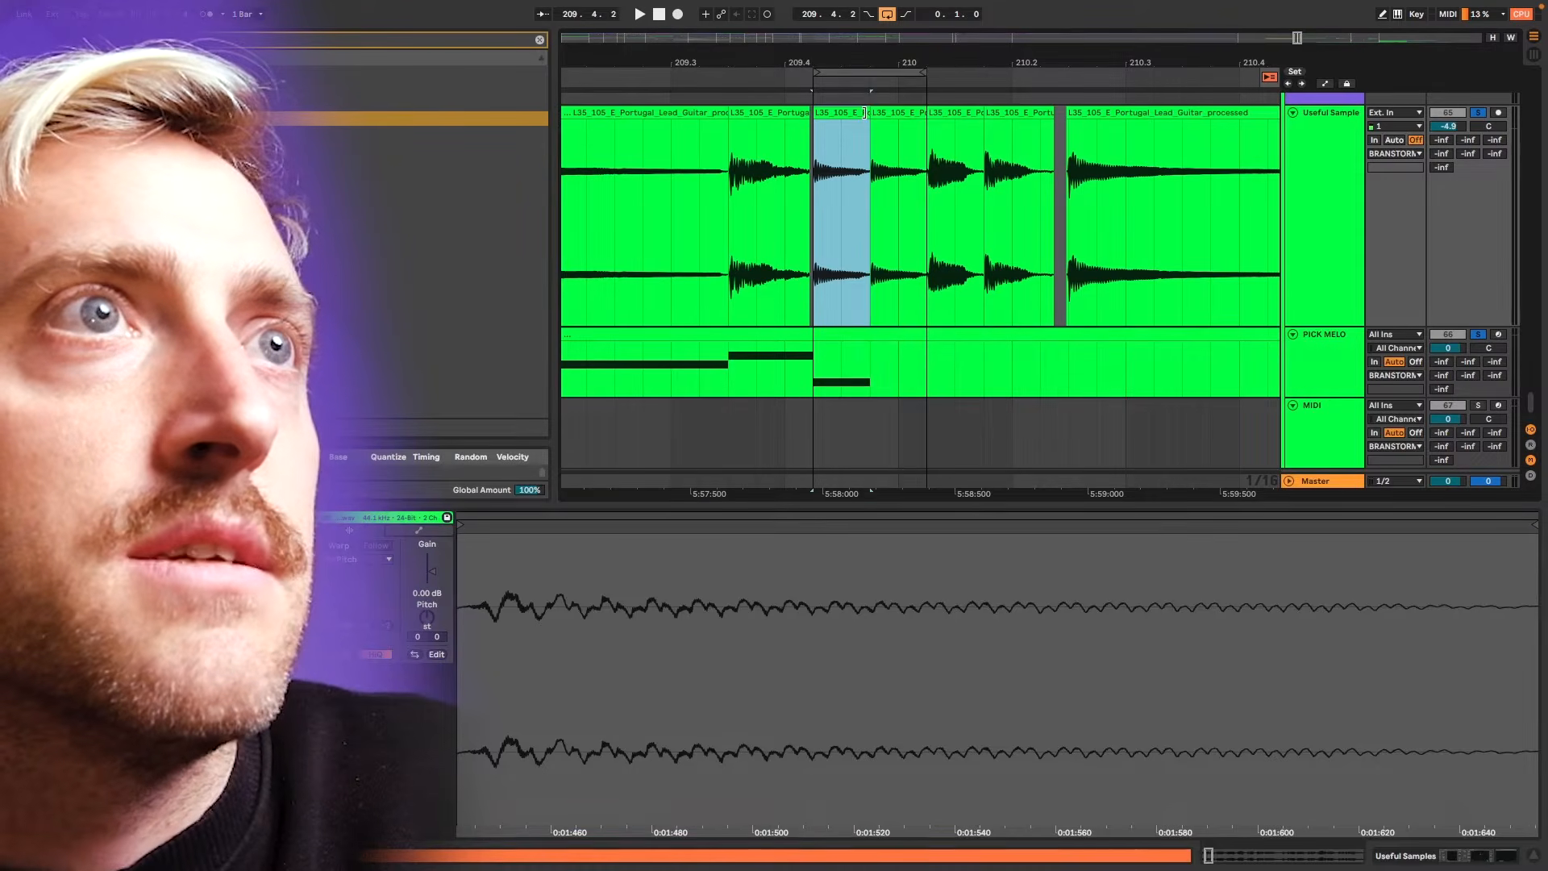
mouse_move(864, 112)
mouse_down()
mouse_move(911, 115)
mouse_move(865, 113)
mouse_up()
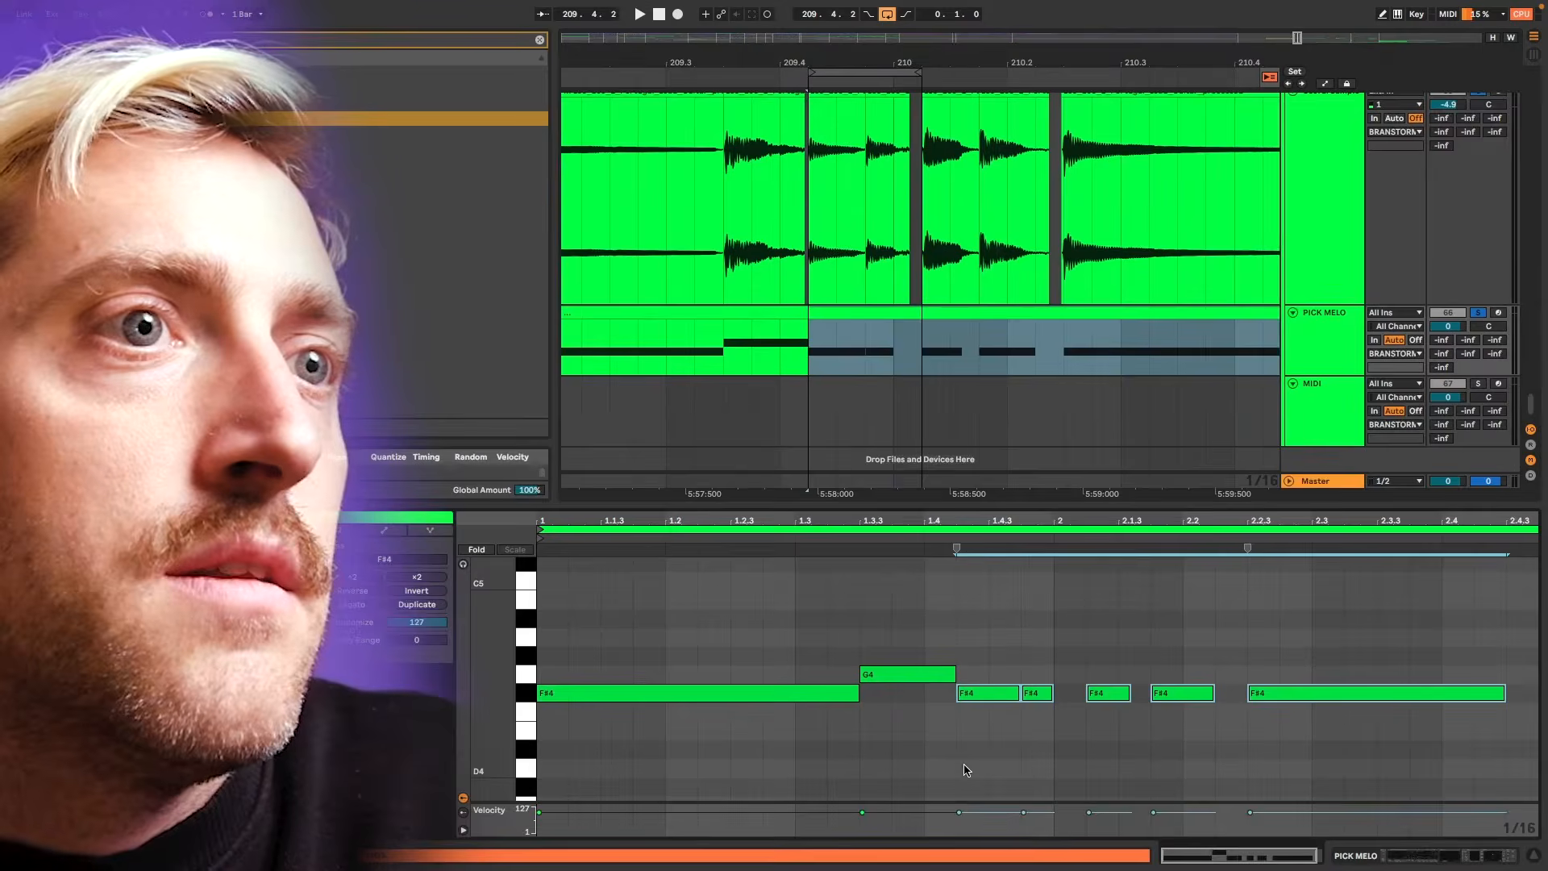
- Lower the third PICK MELO note by two semitones to E4
click(979, 696)
key(Down)
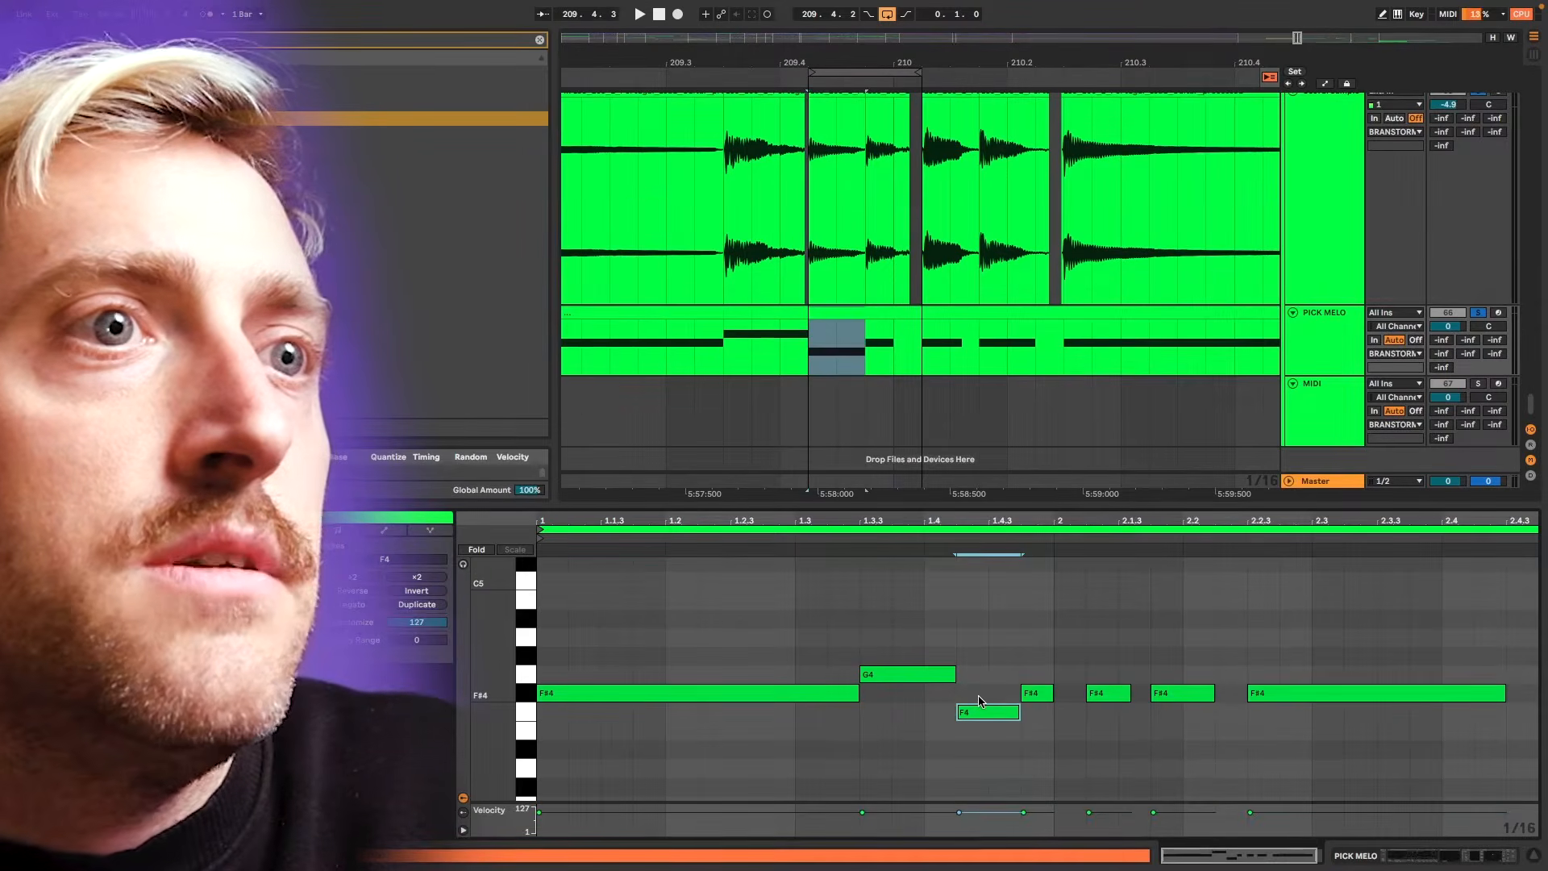
key(Down)
- Duplicate the guitar slice at 209.4.4, loop the range from 209.4.4 to 210.1.4 and select both copies
scroll(891, 265, up, 2)
click(882, 175)
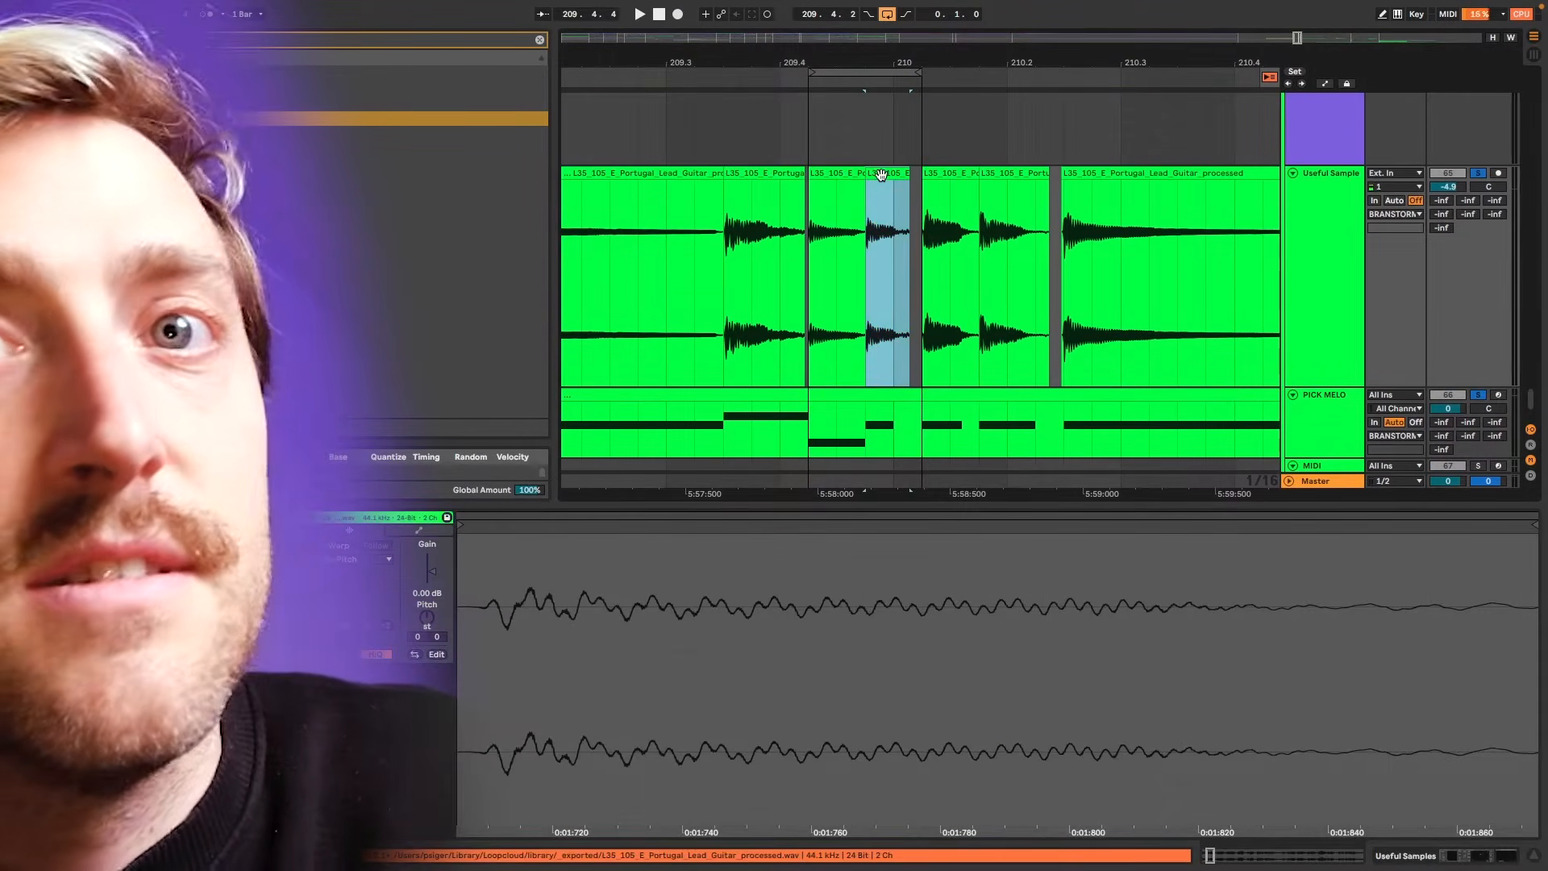
key(super+d)
shift+click(897, 172)
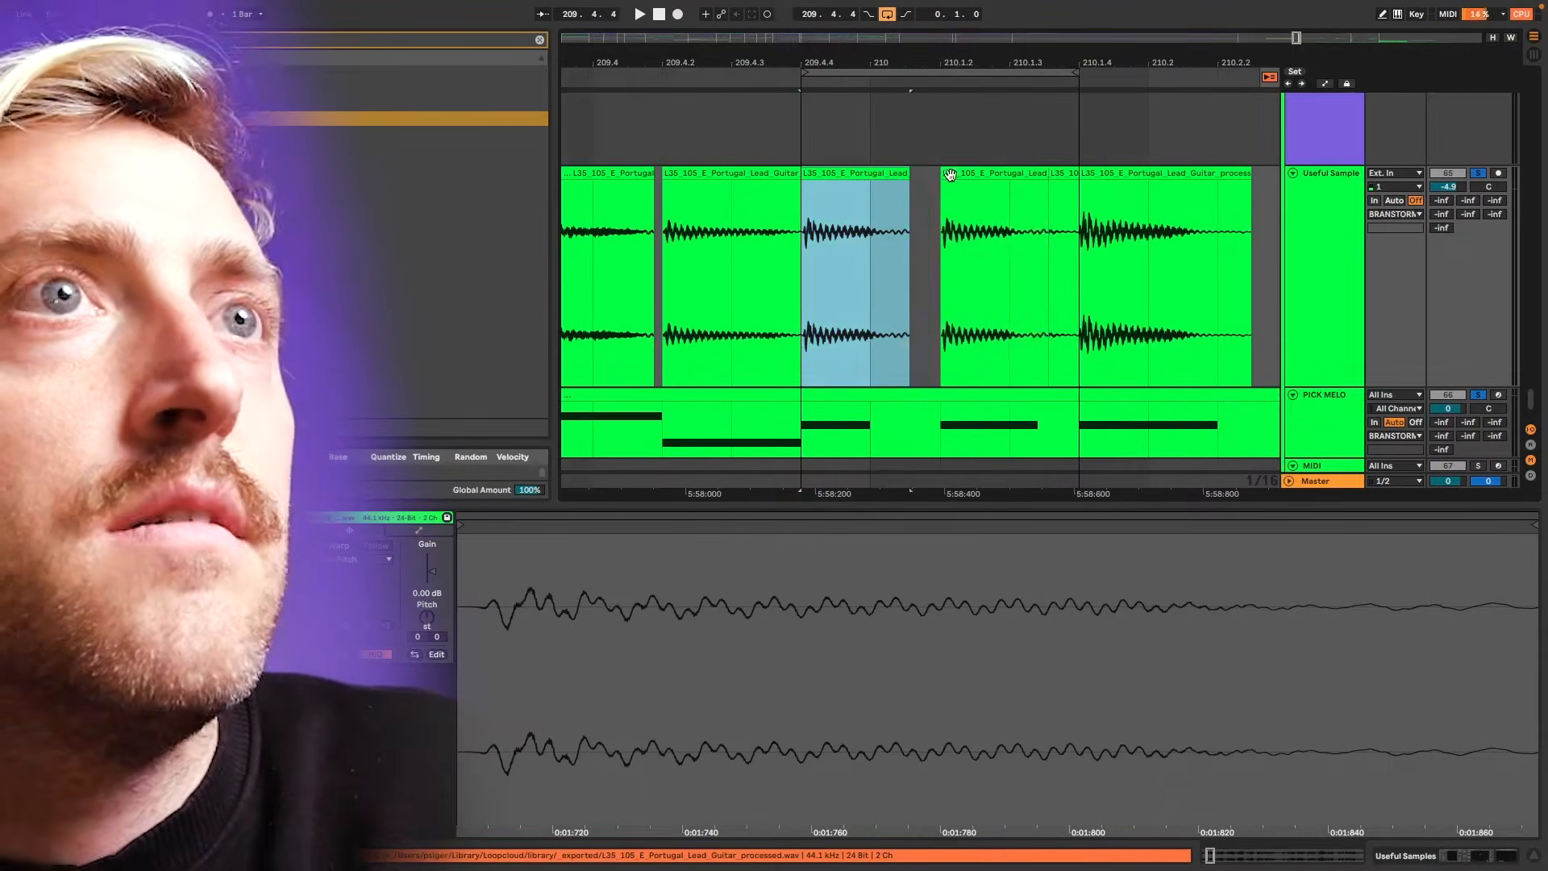
shift+click(992, 172)
- Play the looped copies, examine their pitch in SPAN Plus and the Tuner, and check it against the fourth PICK MELO note
key(space)
key(super+alt+p)
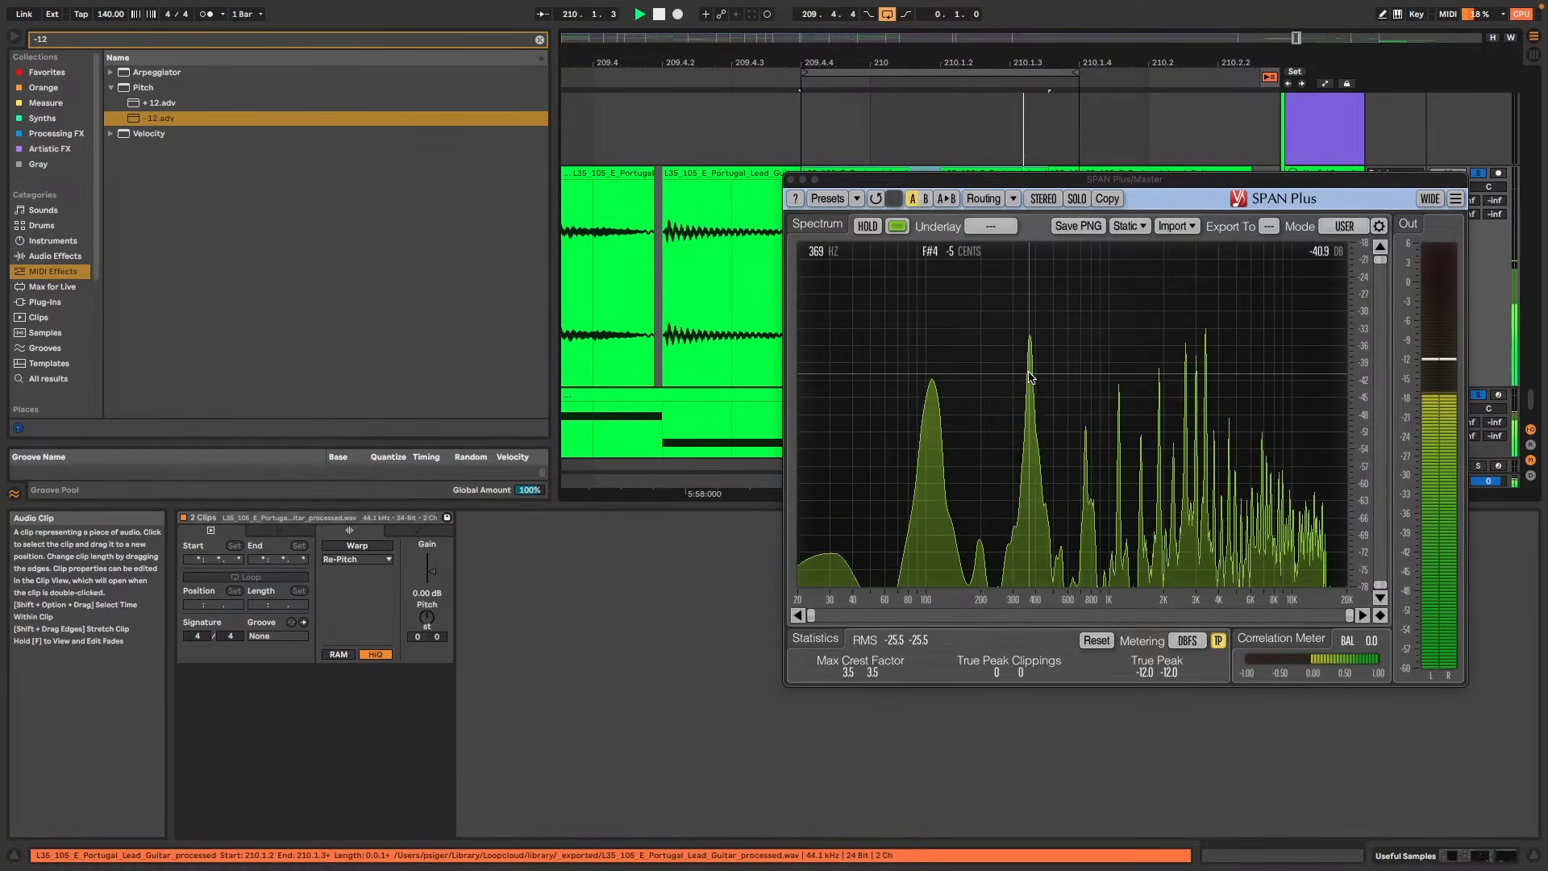
key(space)
click(792, 179)
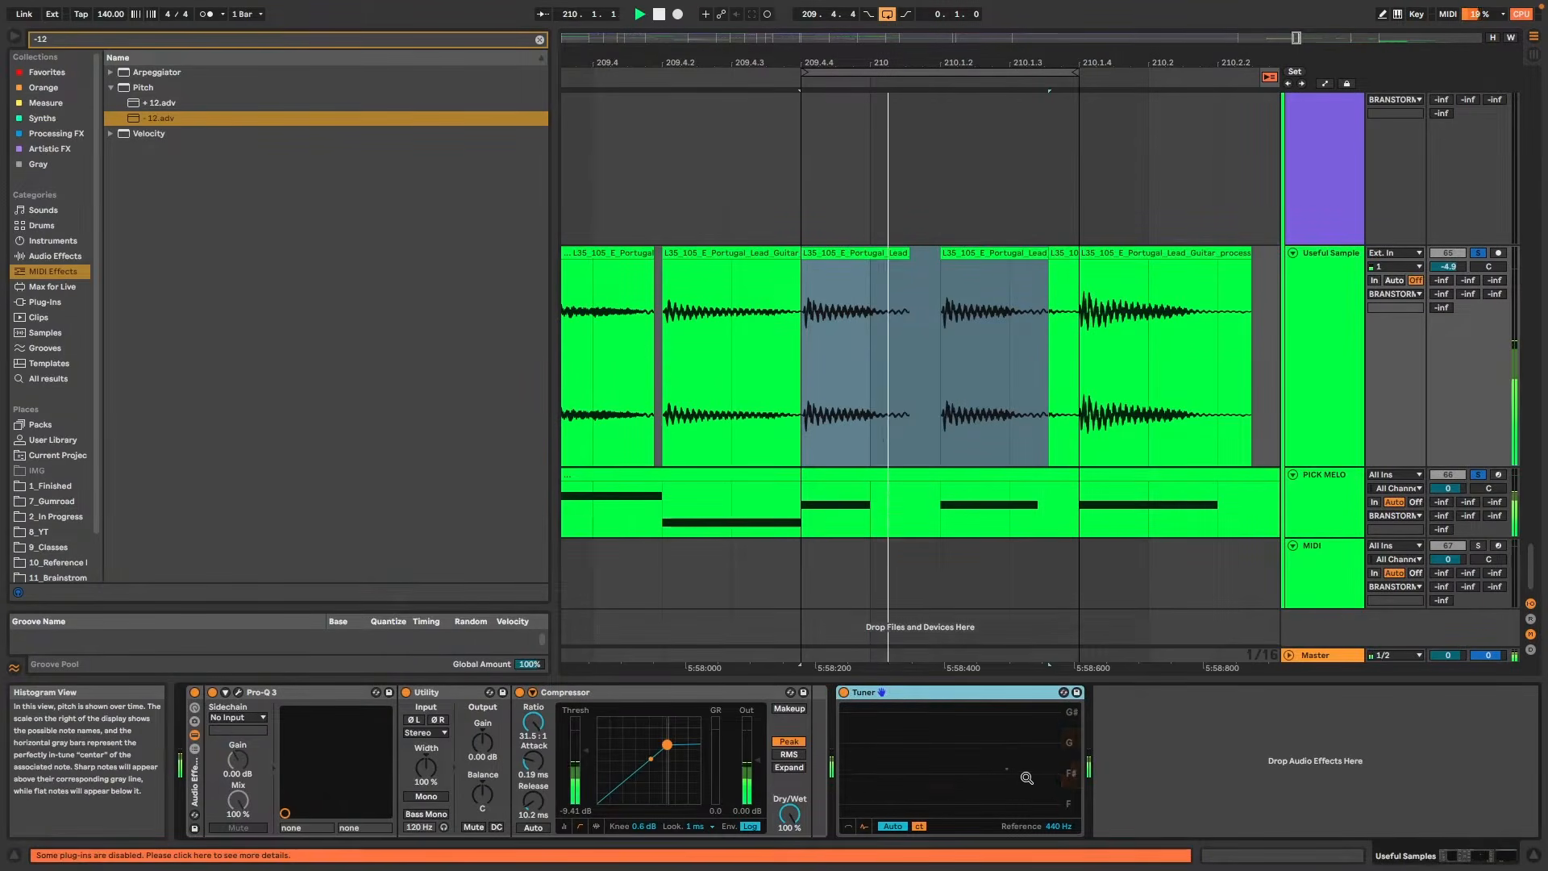
key(space)
double_click(871, 476)
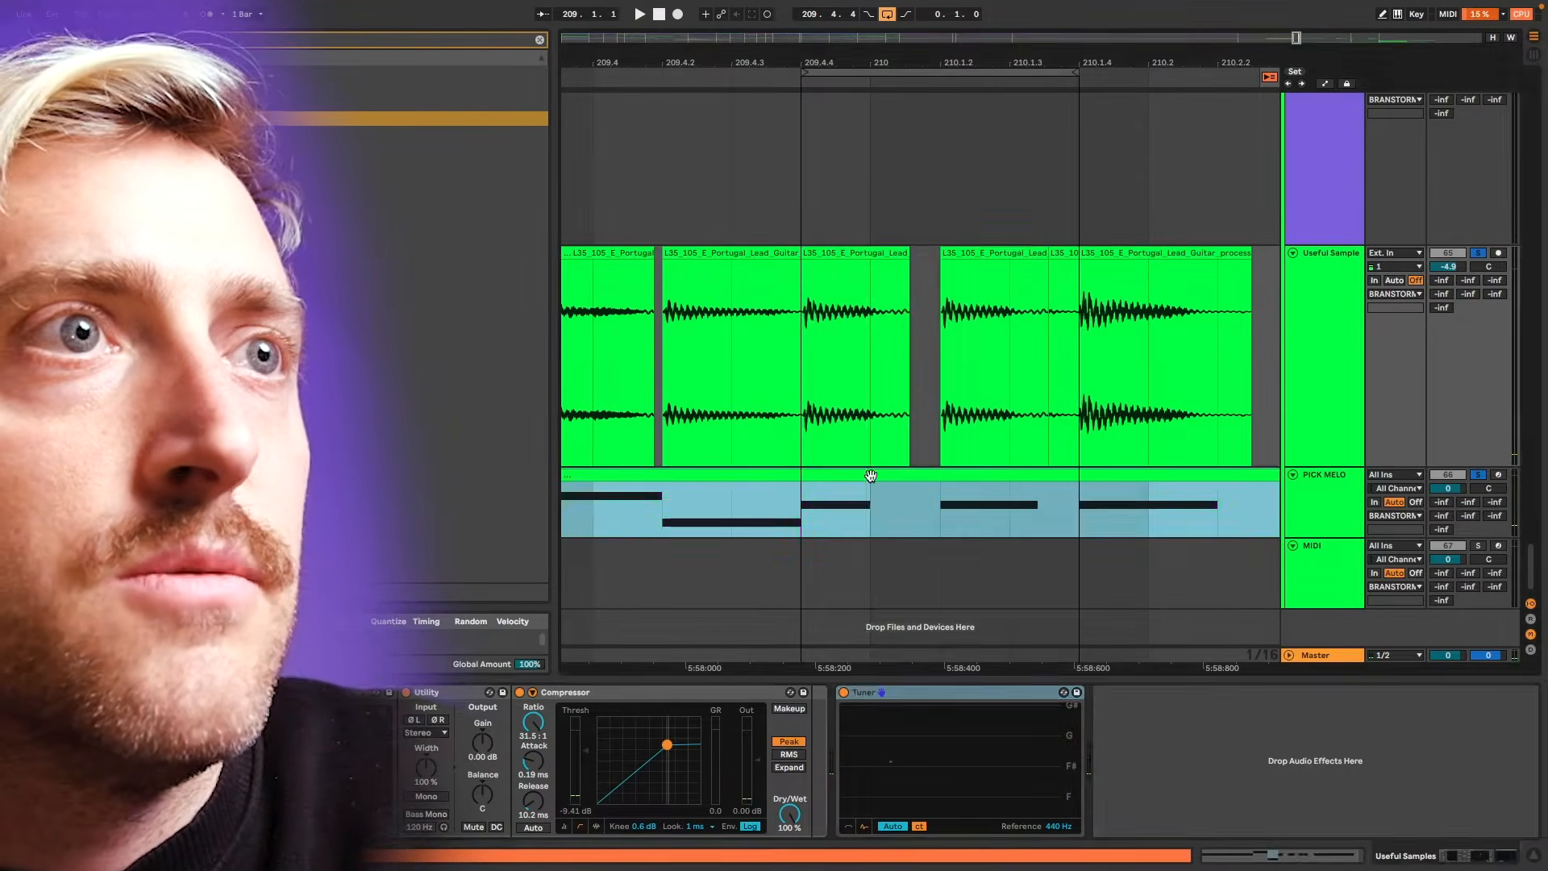
click(1037, 694)
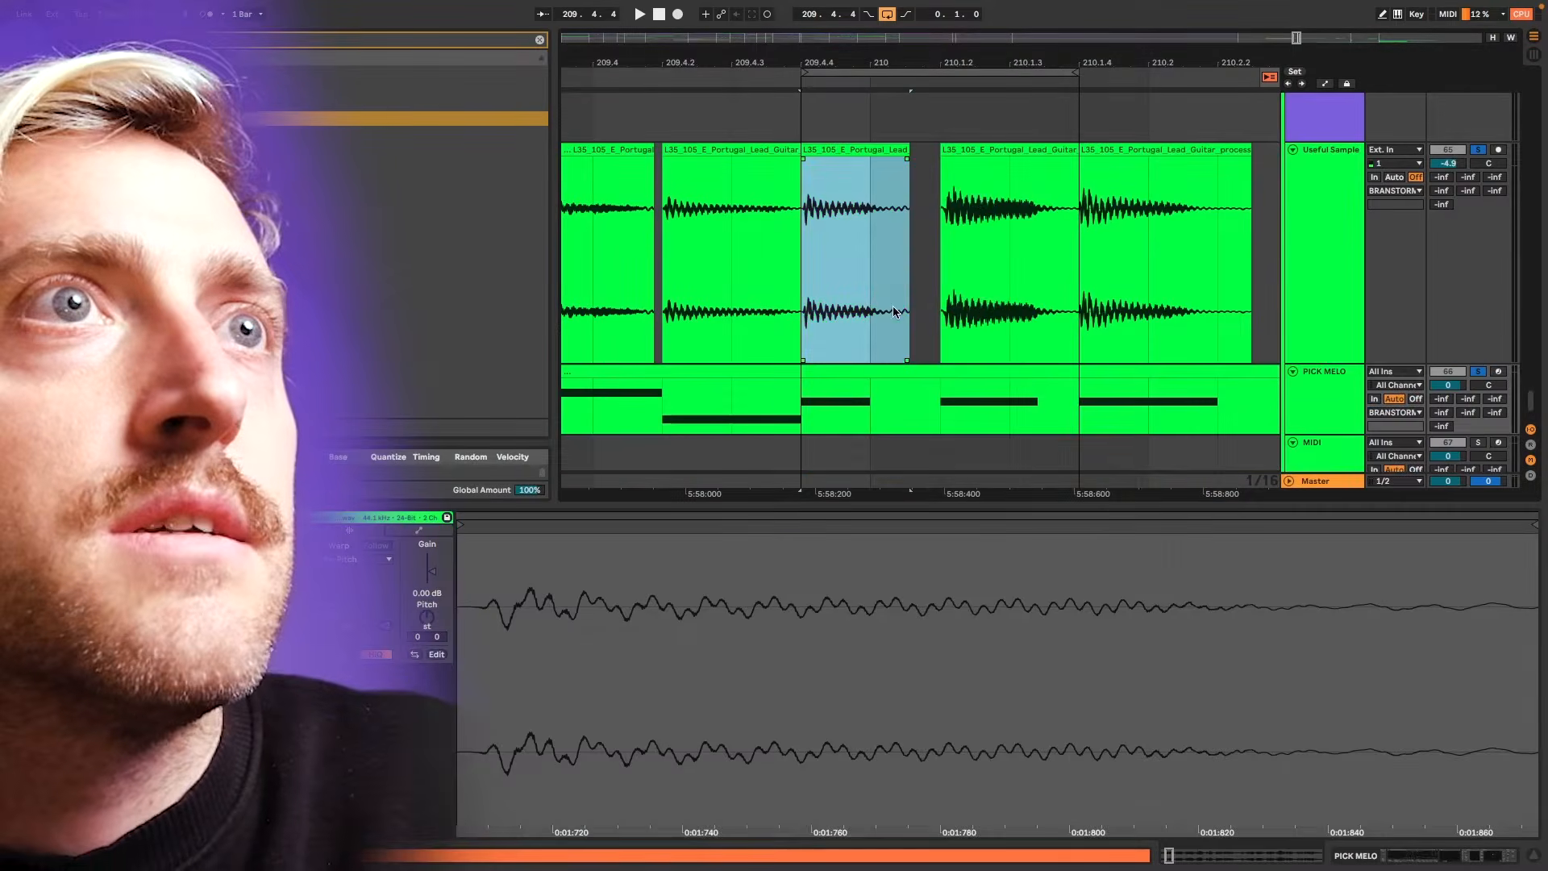
- Duplicate the guitar slice at 210.1.2 over the following one and loop both copies from 210.1.2 to 210.2.2
click(992, 150)
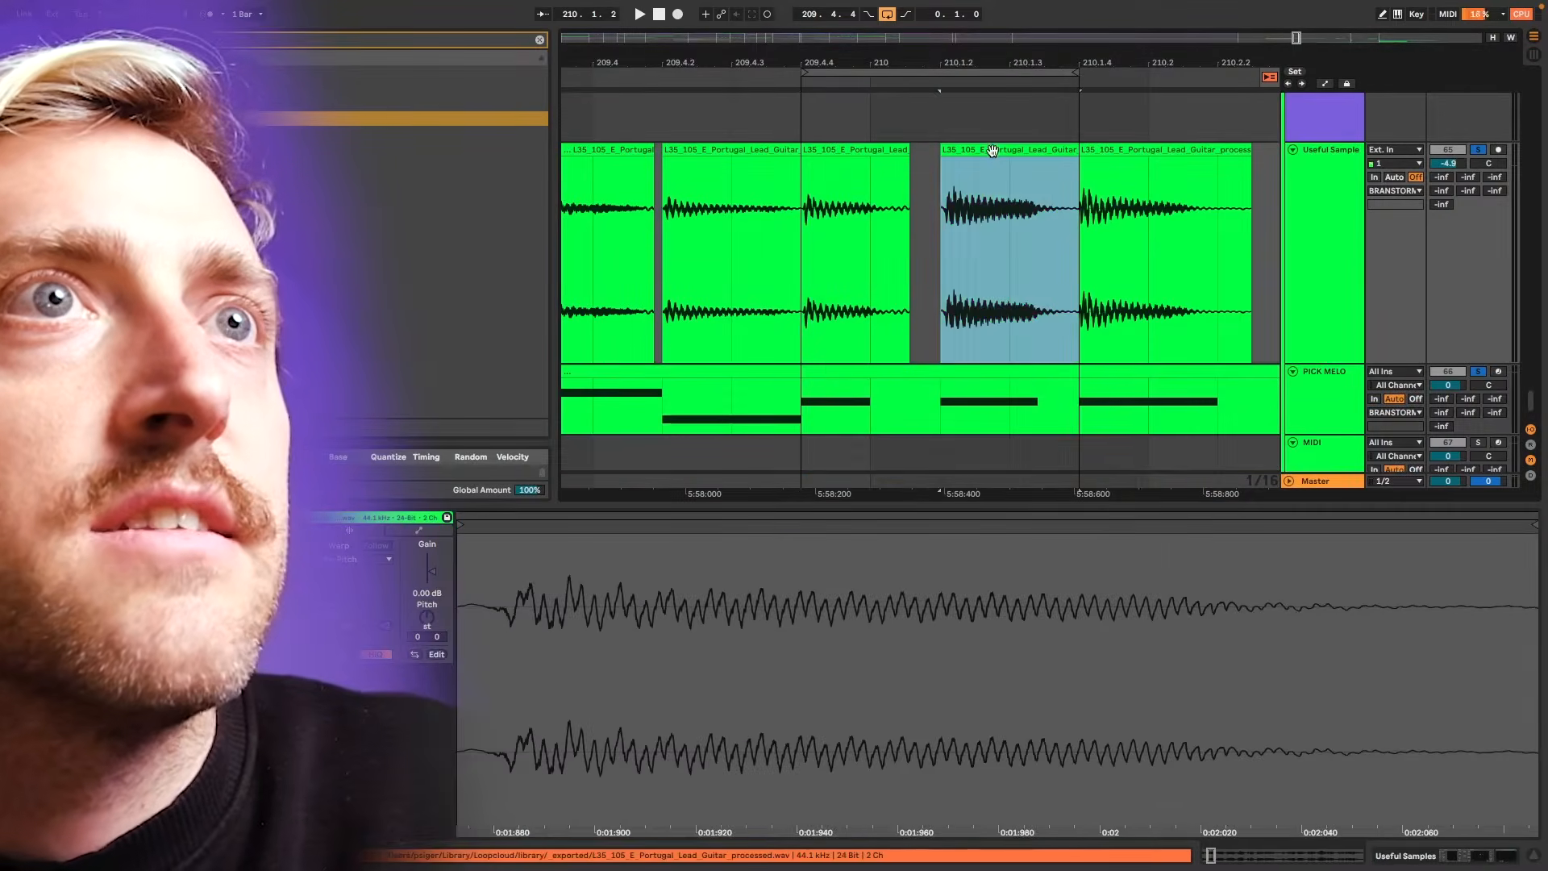
key(super+d)
shift+click(1062, 152)
key(super+l)
- Play the looped slices and leave only the Useful Samples track soloed
key(space)
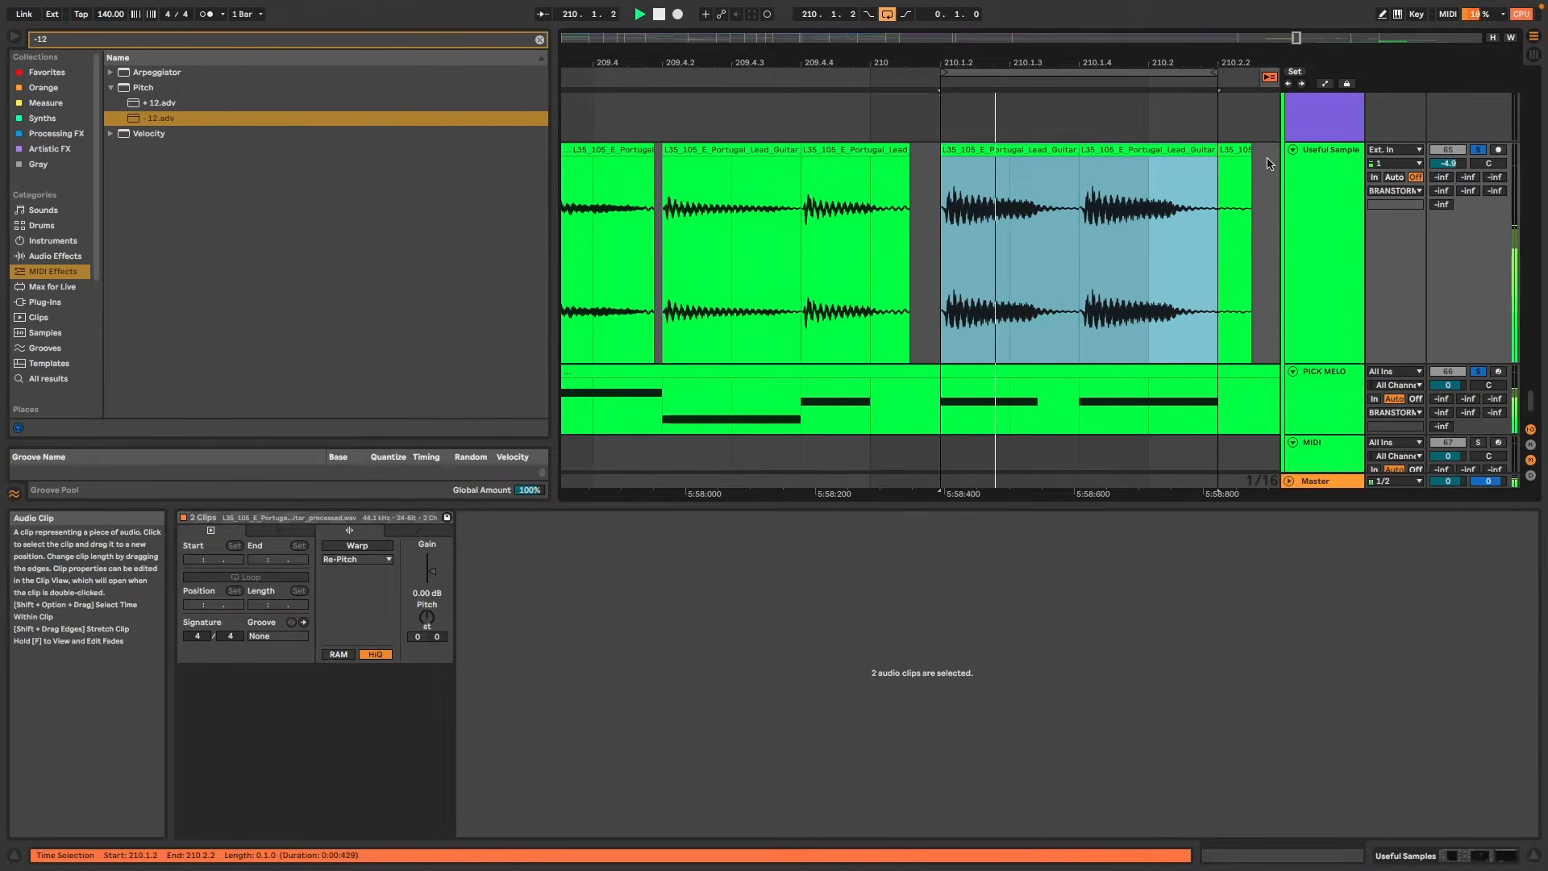
key(space)
click(1478, 372)
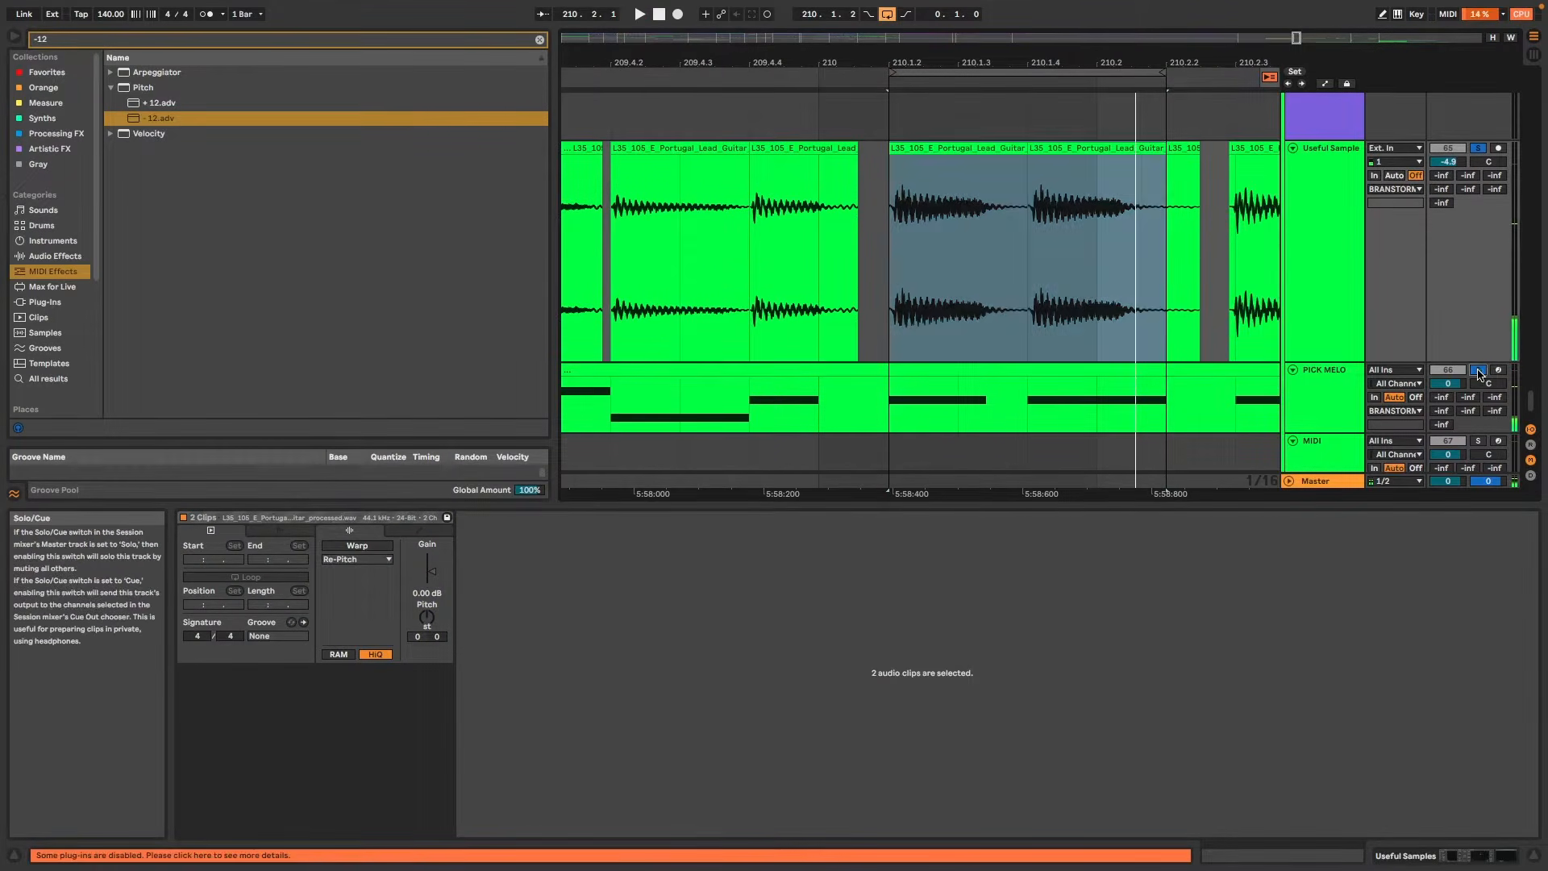
click(1478, 148)
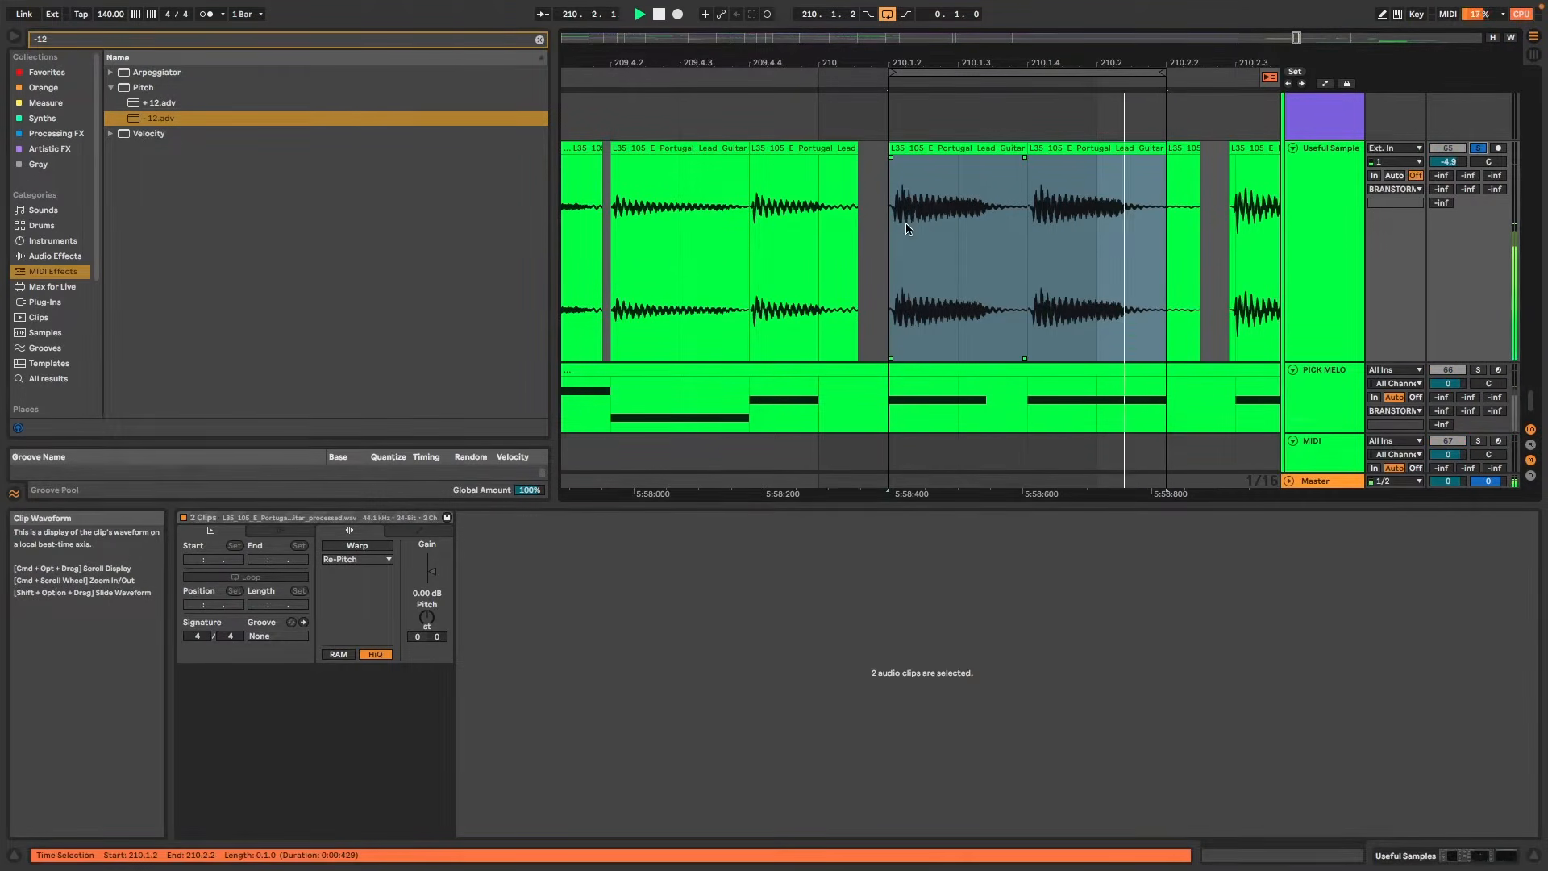
- Examine the pitch of the looped slice copies in SPAN Plus and the Tuner
key(alt+super+p)
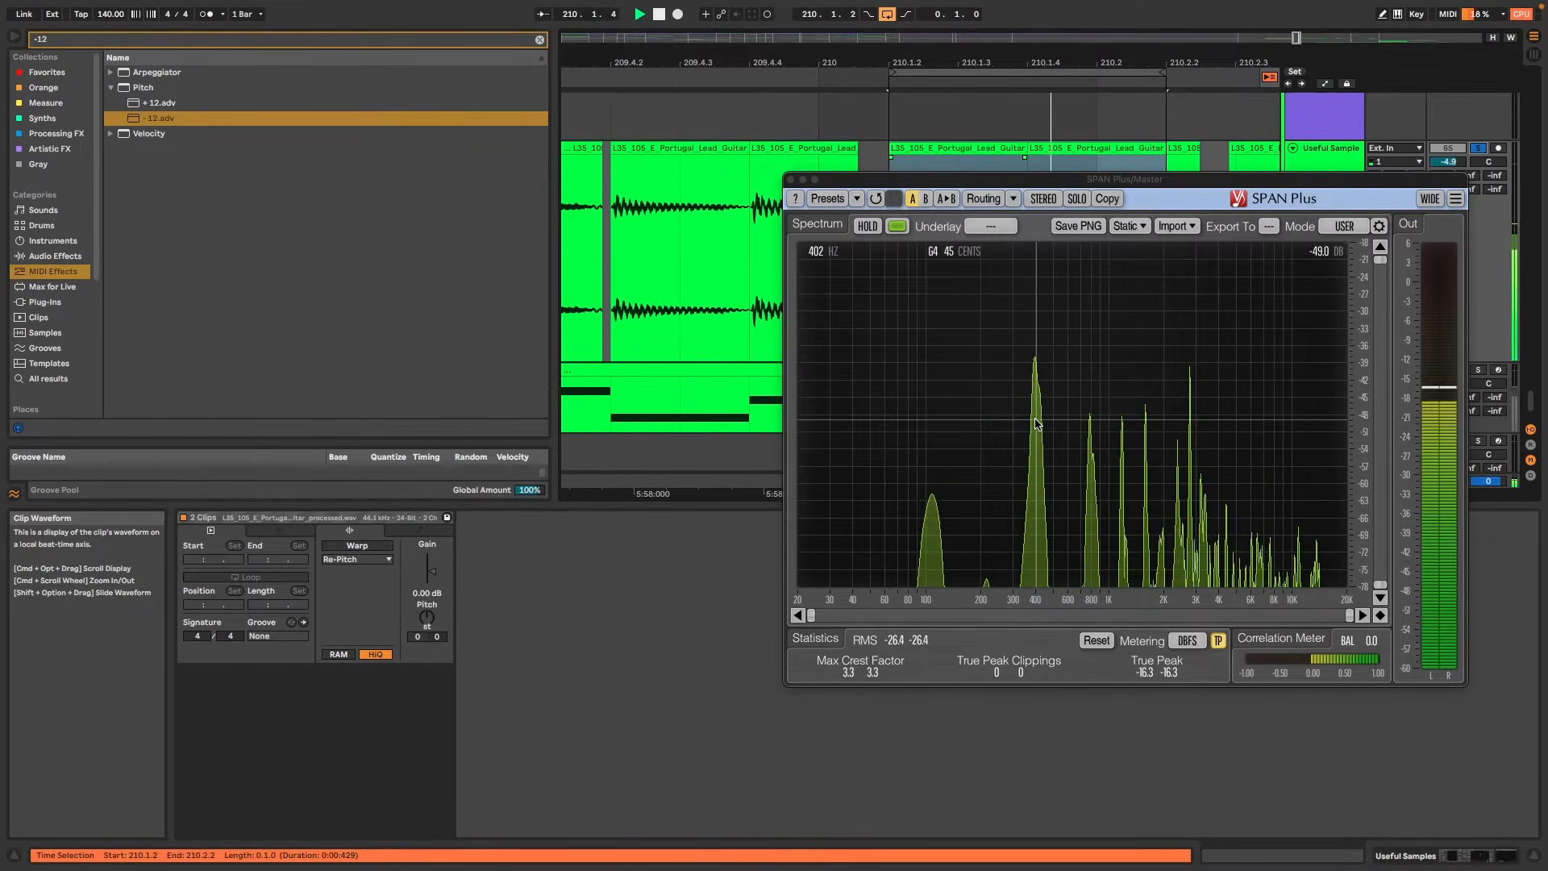
key(space)
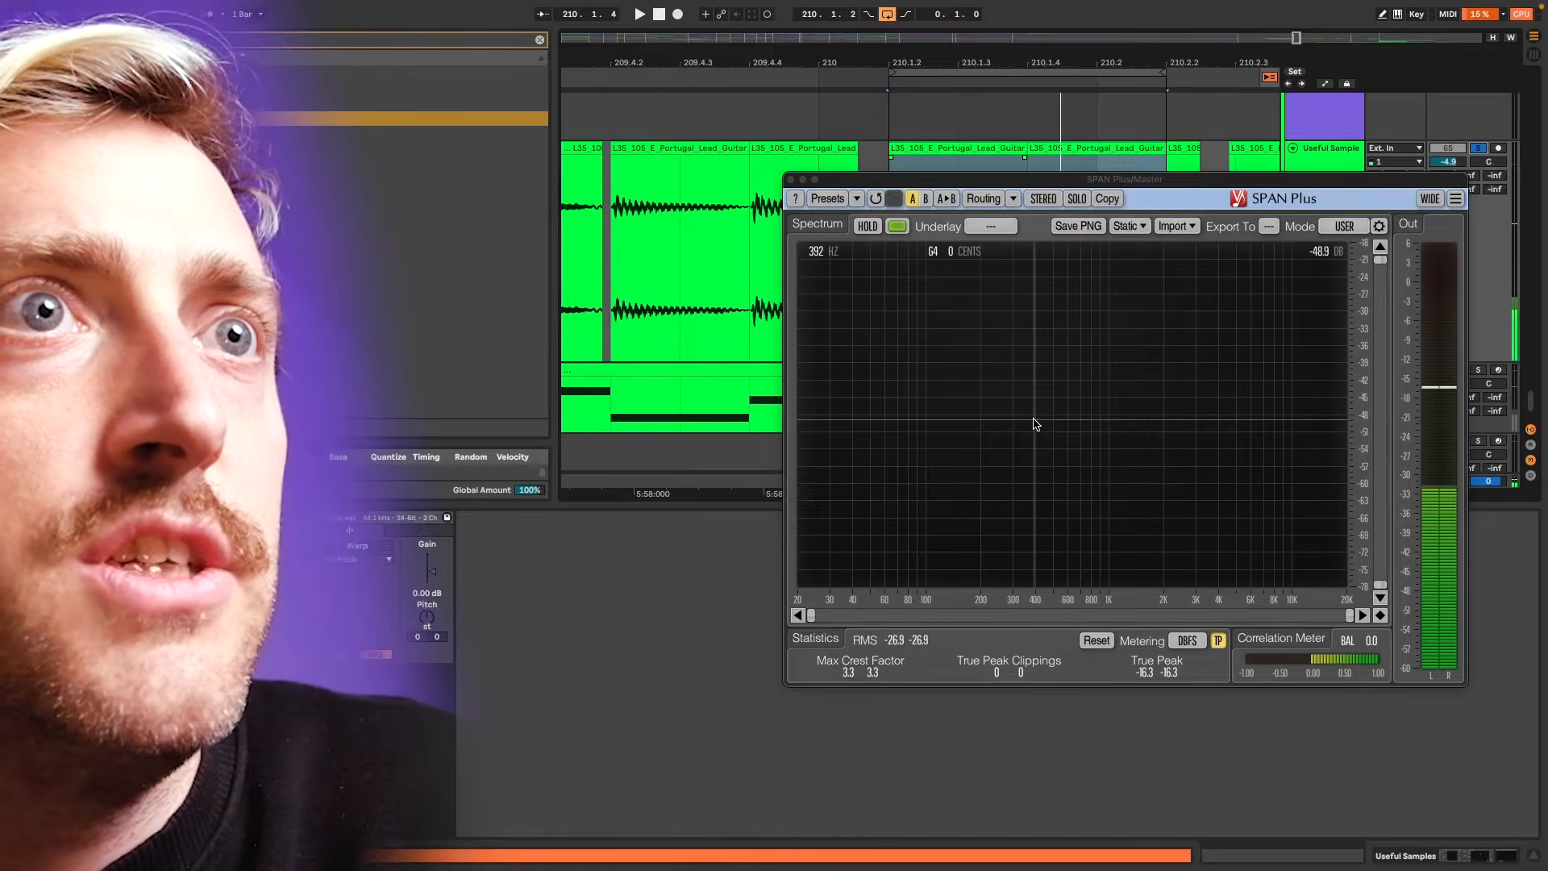
key(space)
key(space)
key(alt+super+p)
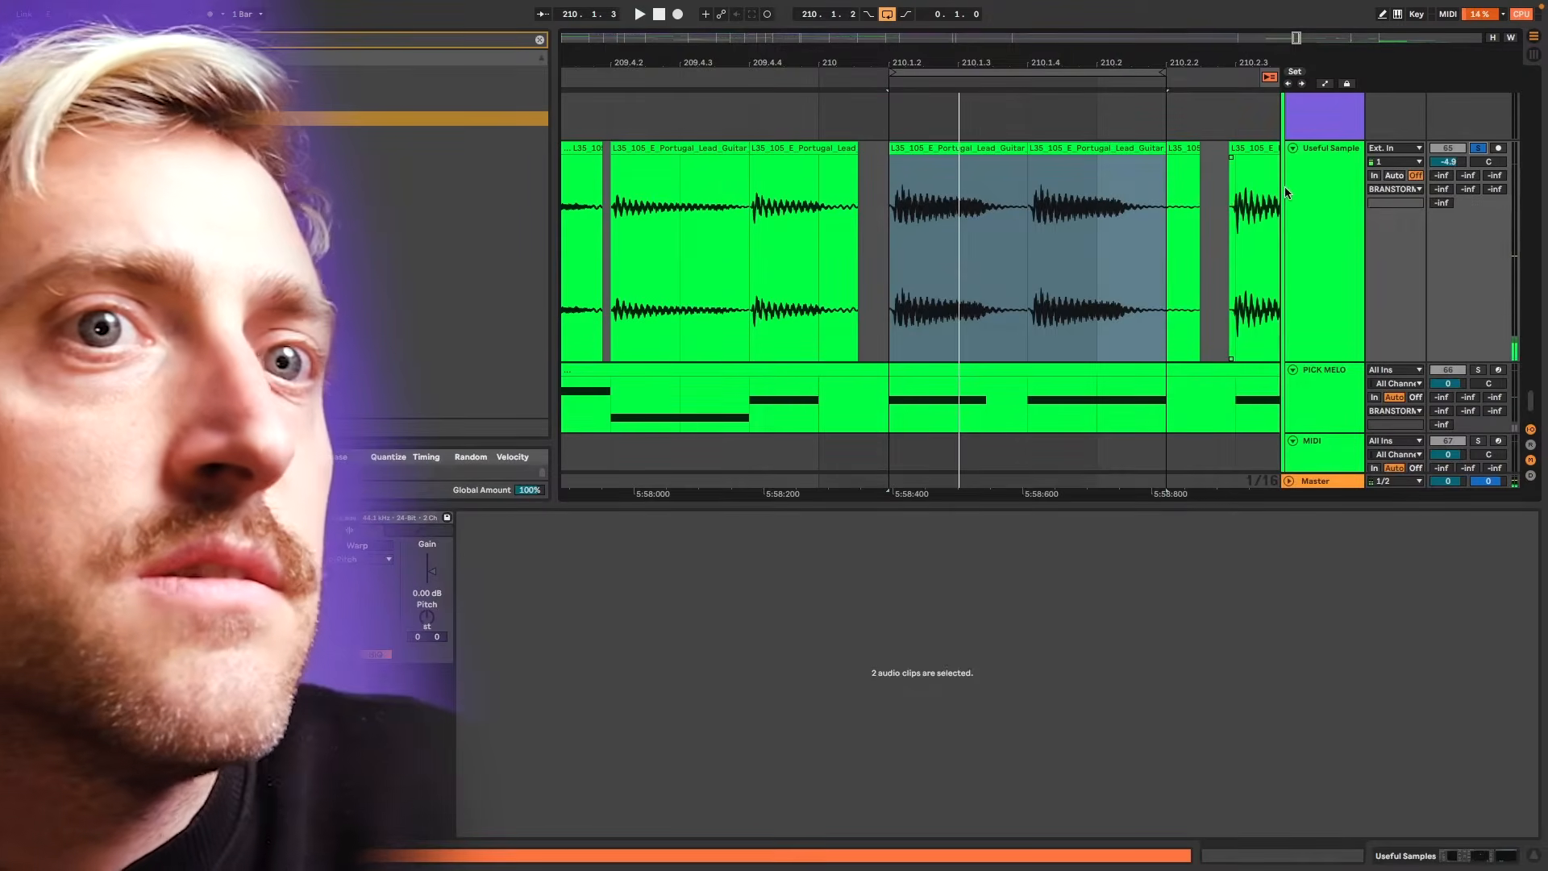
click(1287, 192)
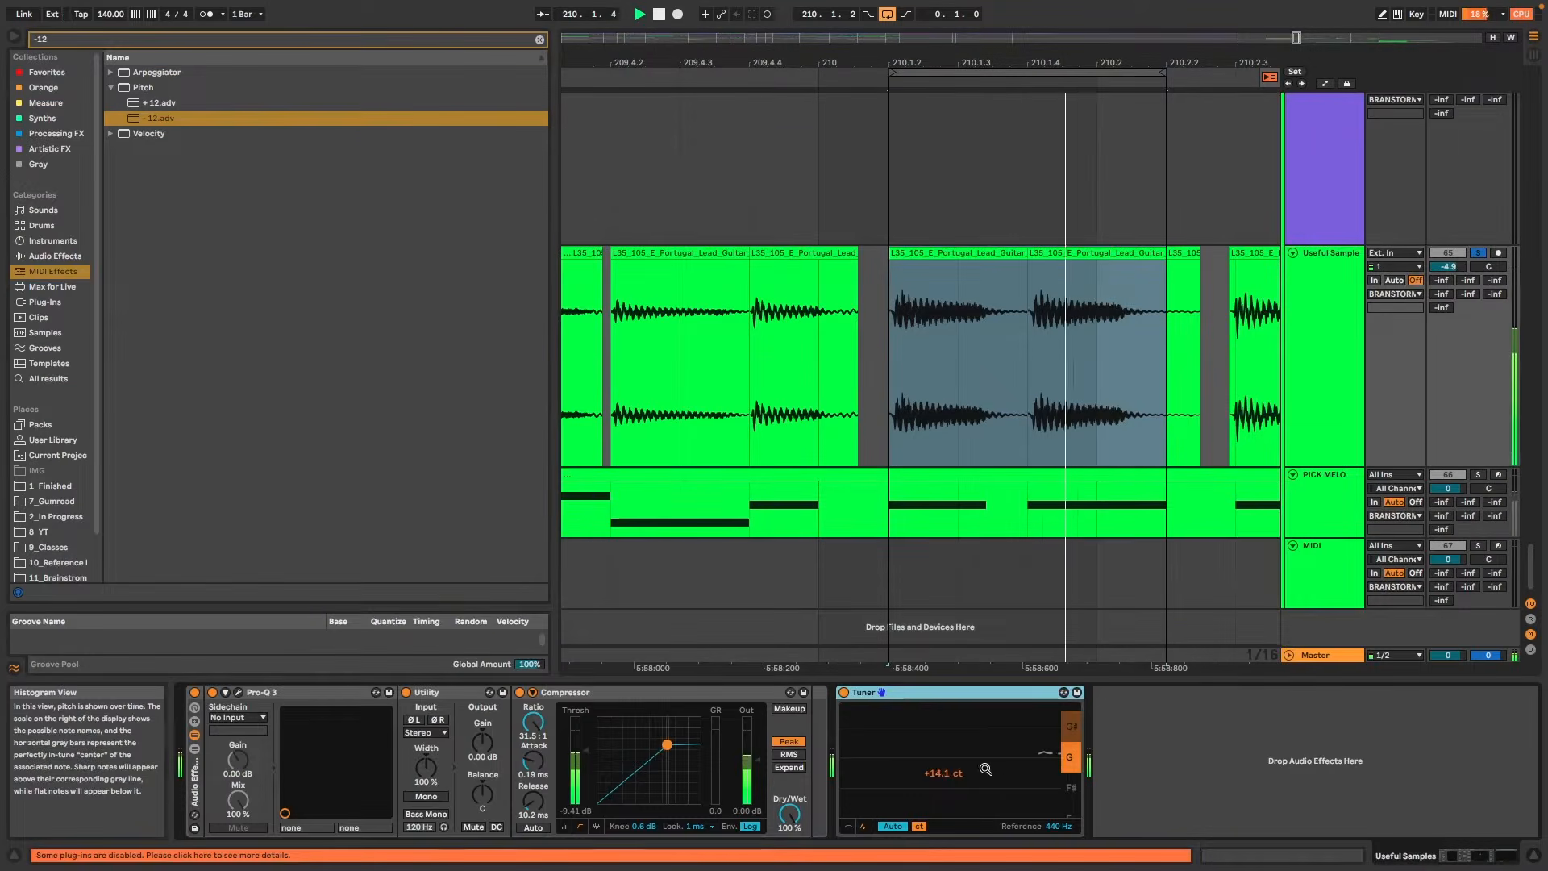
click(899, 502)
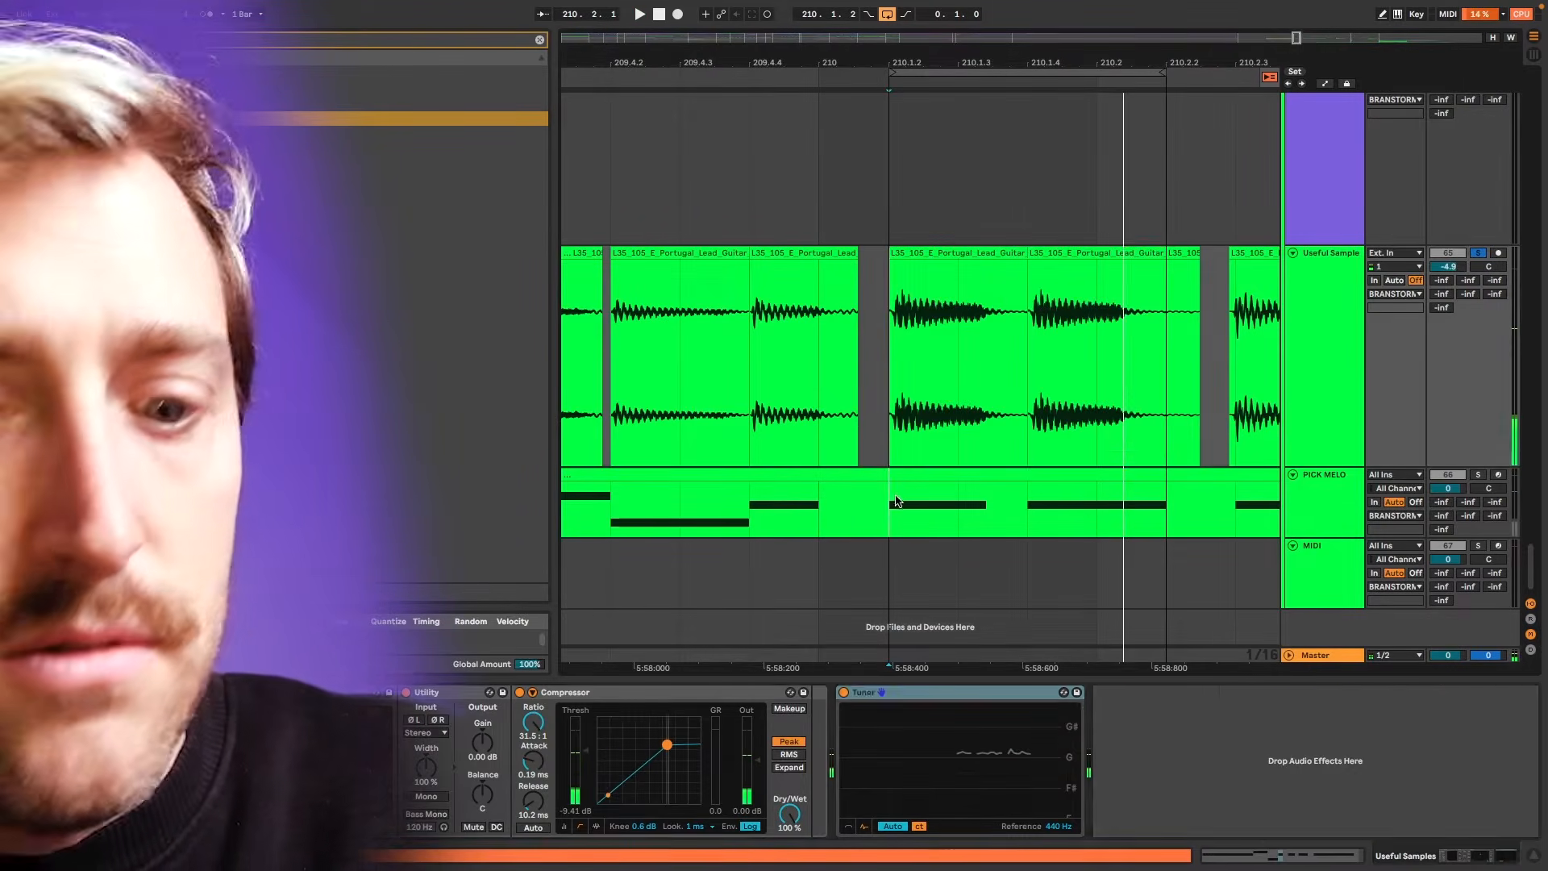
- Undo the duplication of the slice at 210.1.2 and raise the fifth PICK MELO note to G4
key(super+z)
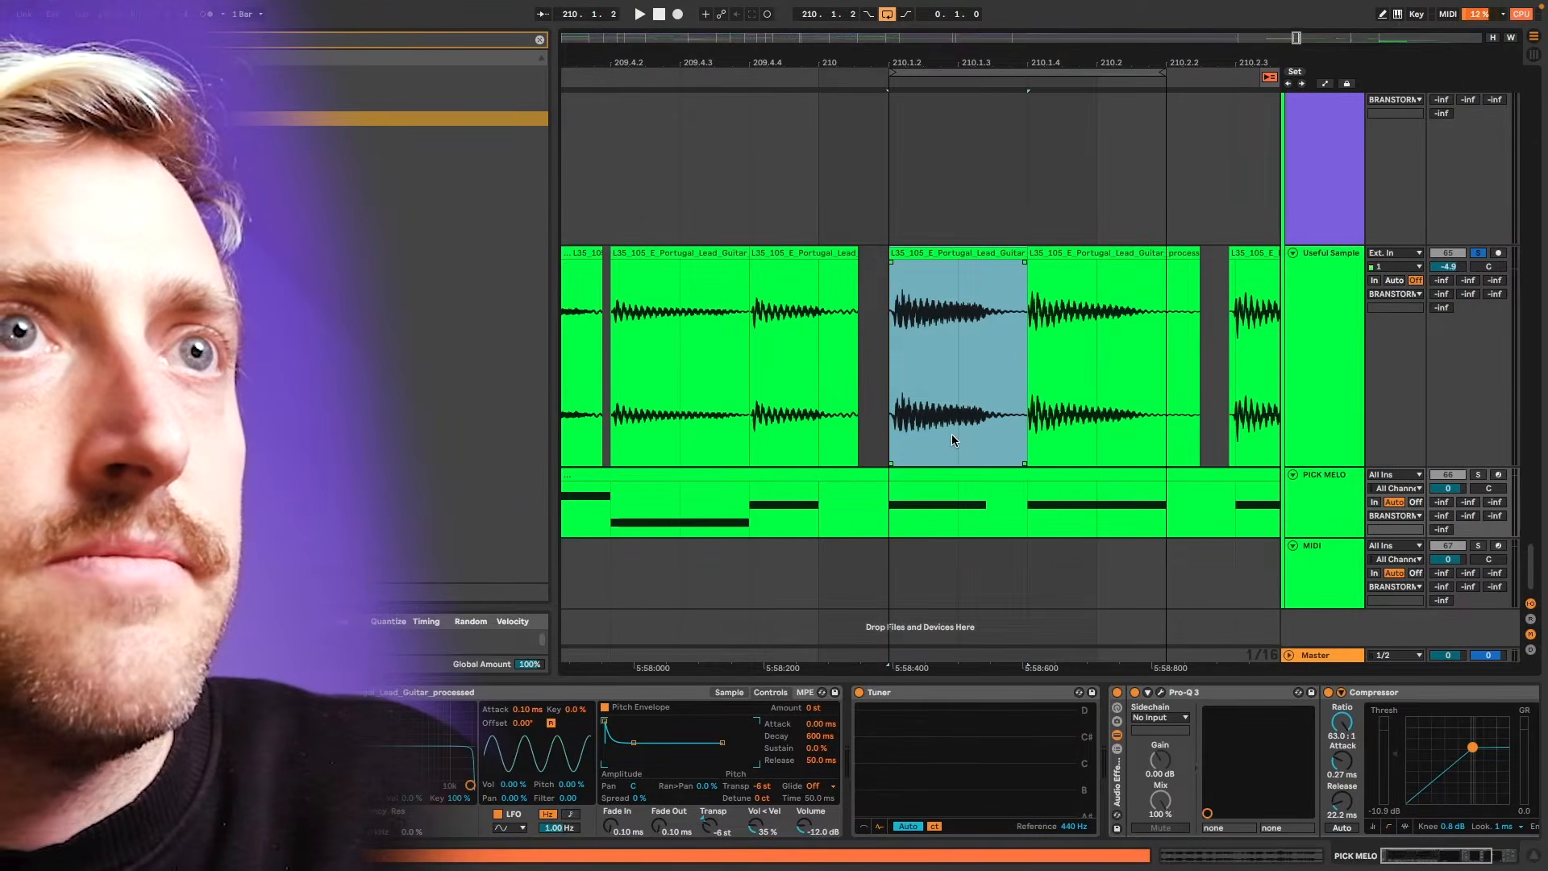
click(924, 475)
click(1256, 856)
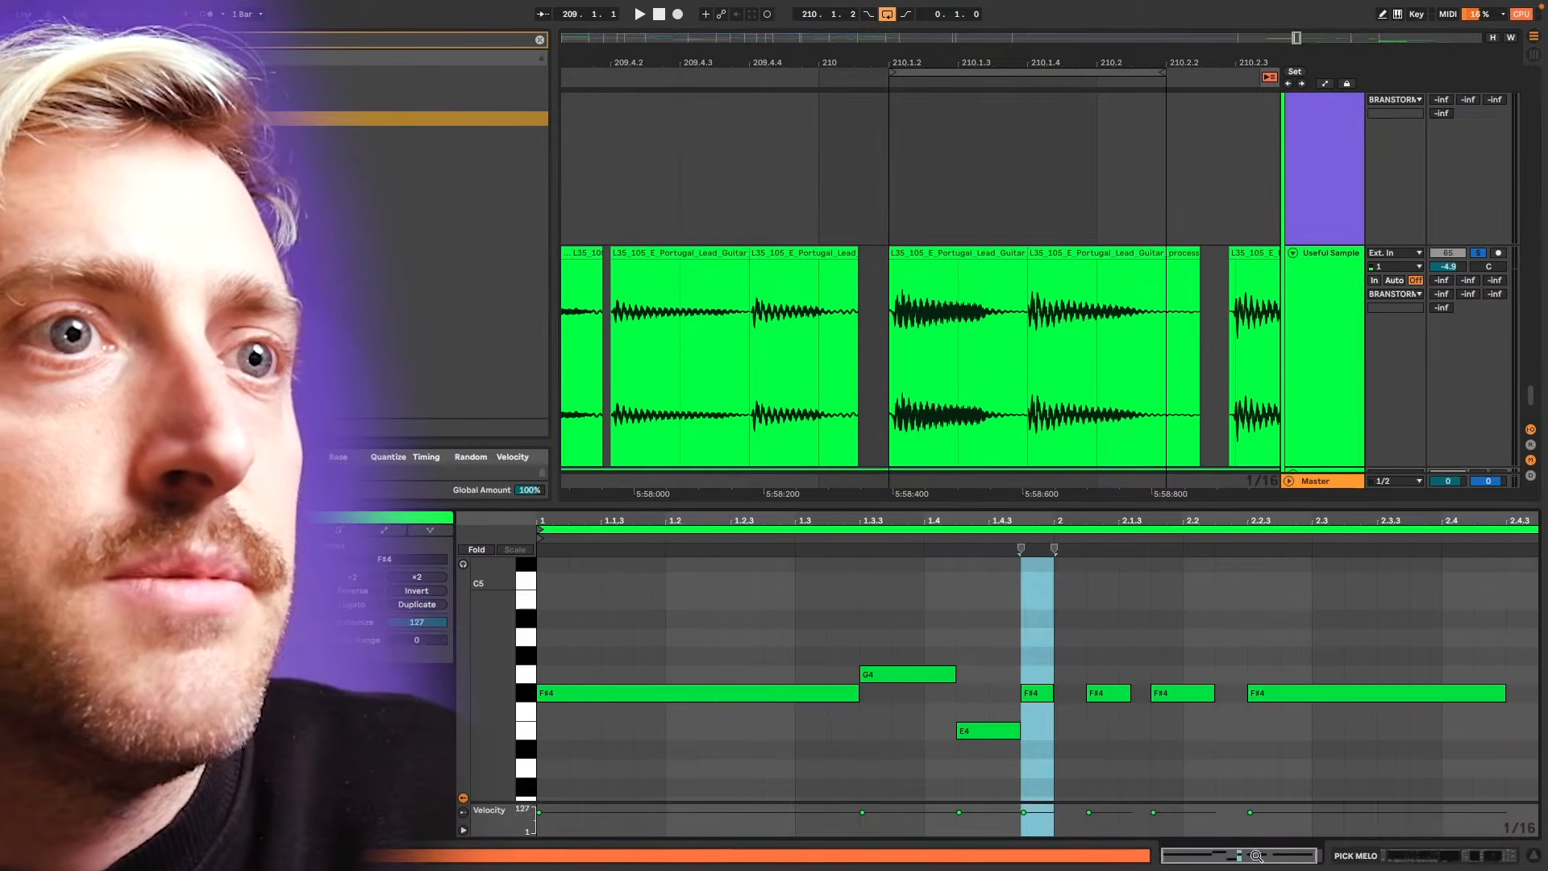
- Copy the guitar slice at 210.1.4 over the preceding one, and examine its pitch in SPAN Plus against the sixth PICK MELO note
click(788, 371)
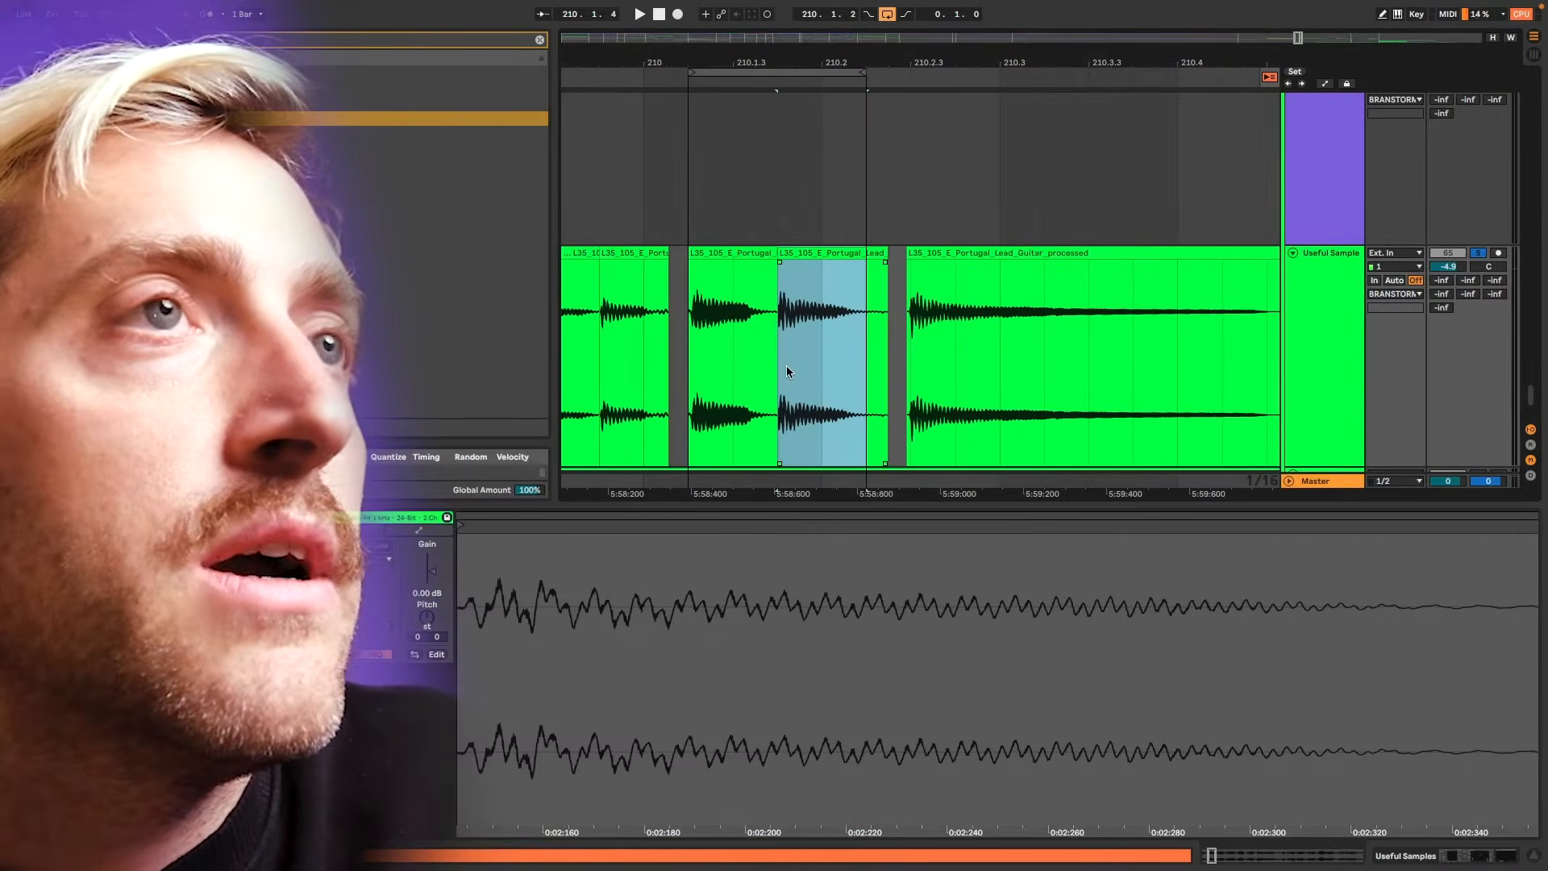
click(737, 258)
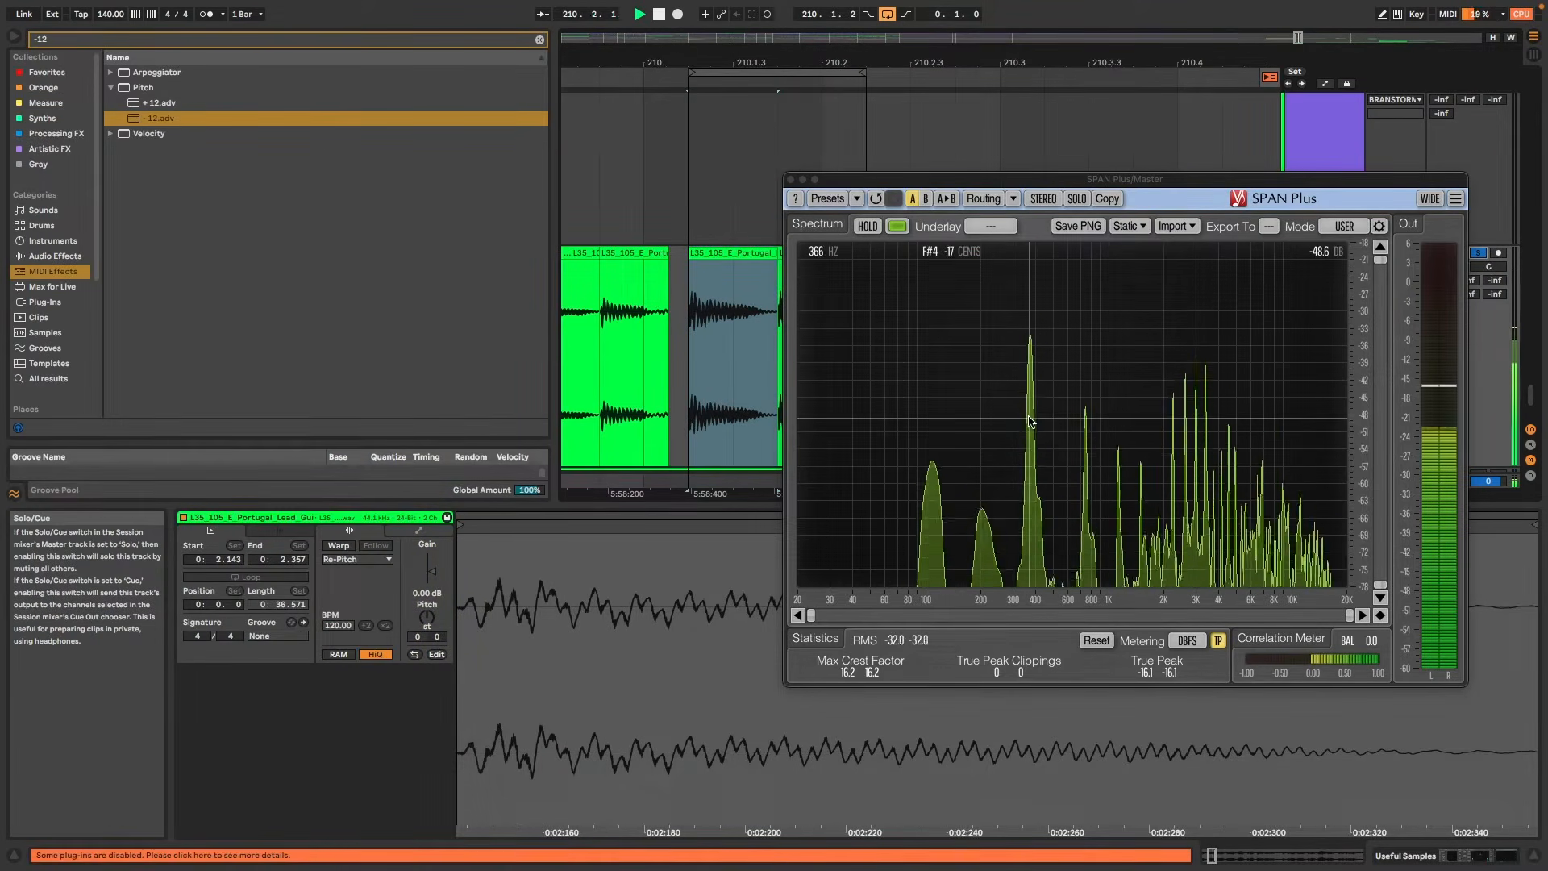
key(space)
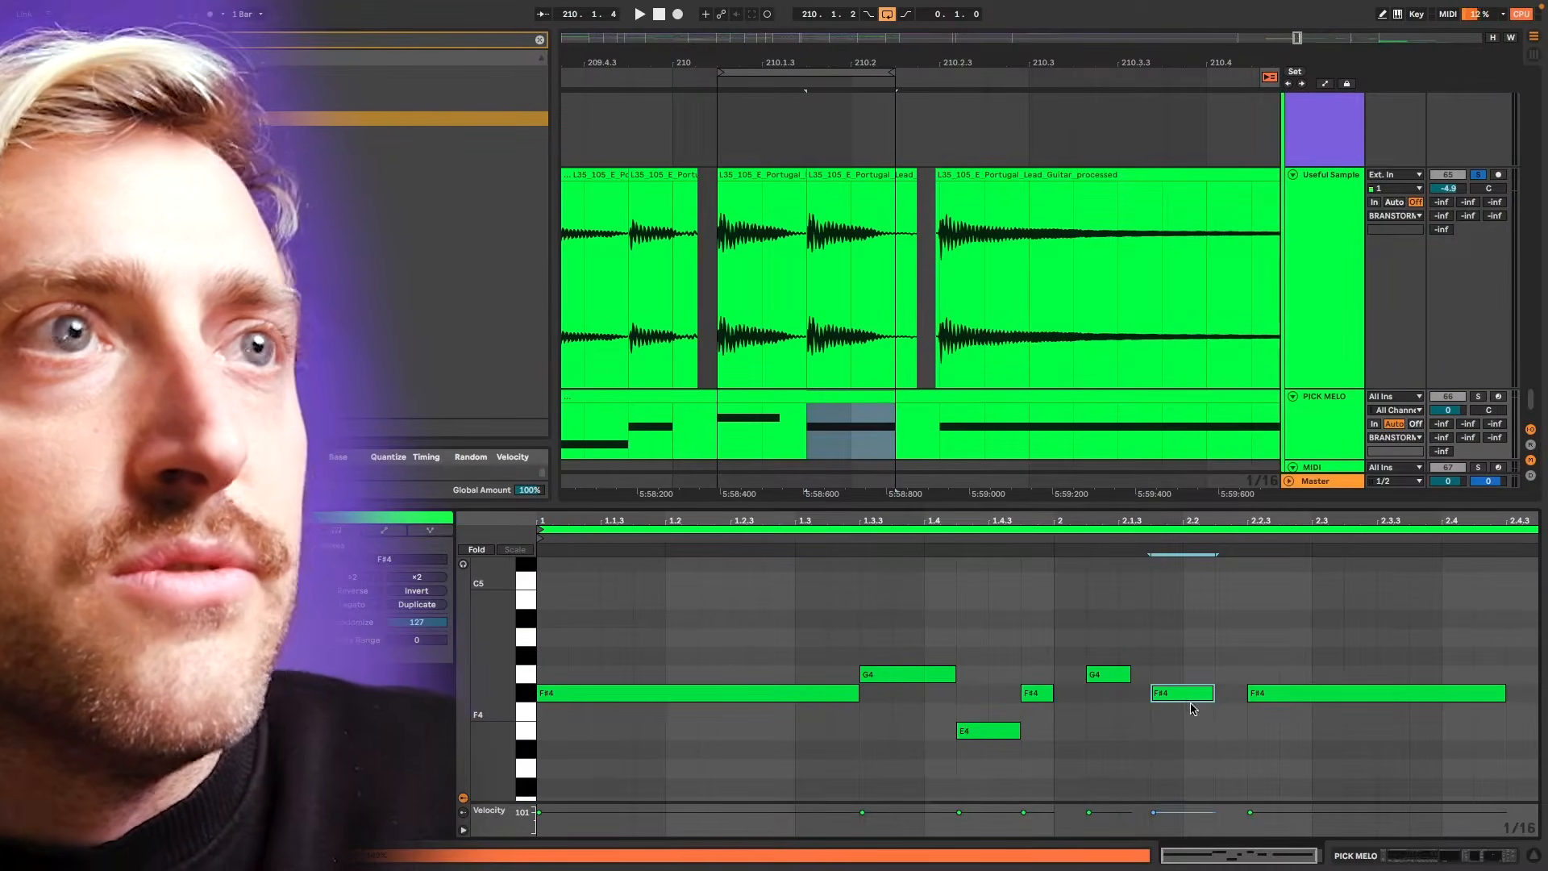
key(Up)
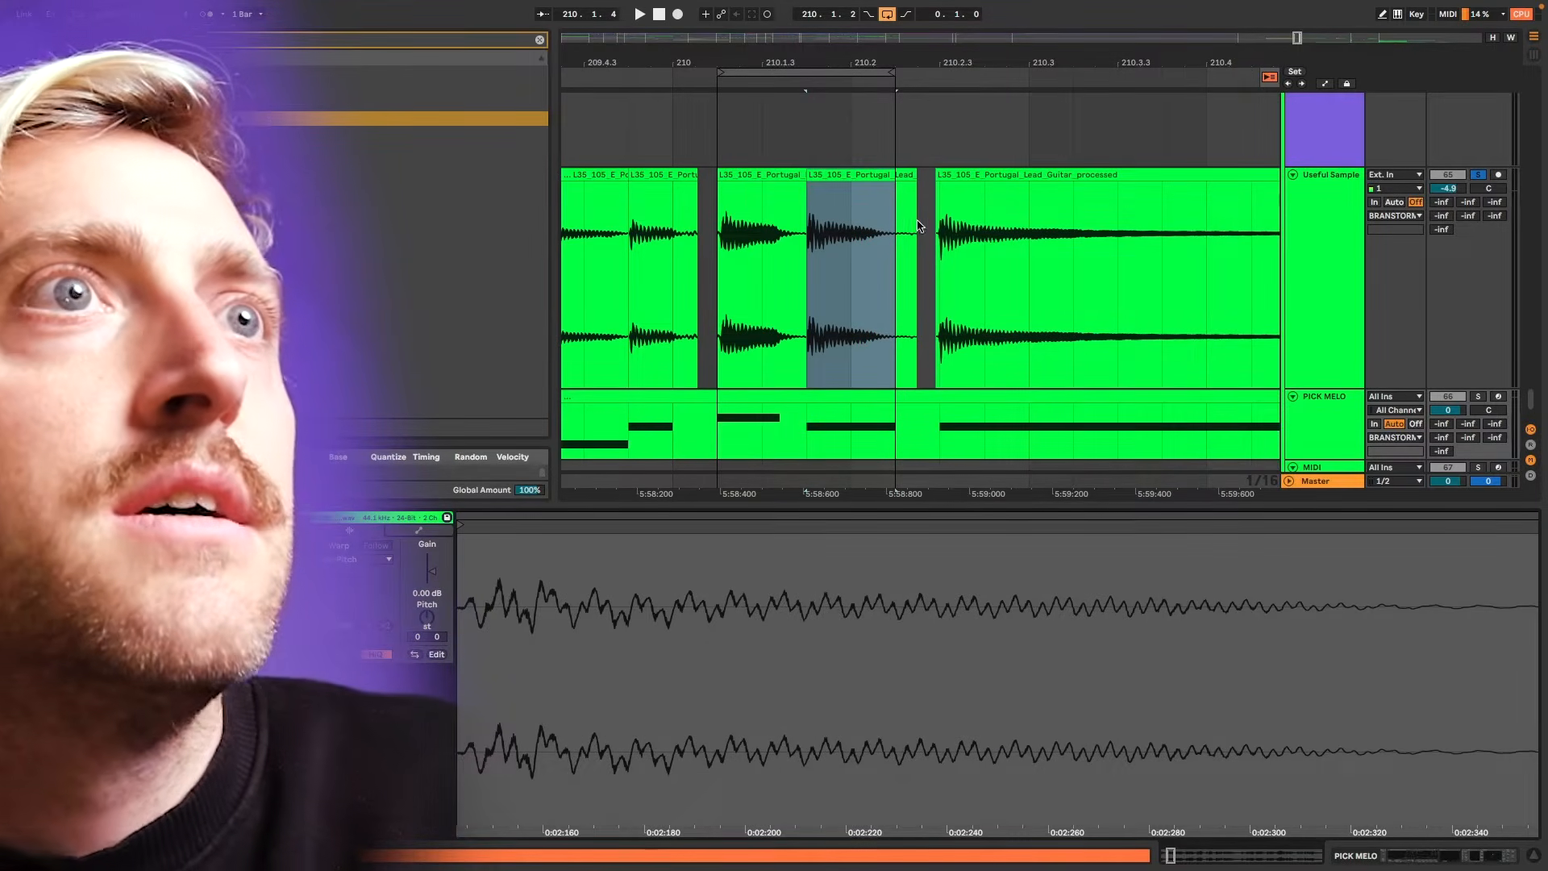
- Loop the last guitar slice to check its pitch in SPAN Plus, and lower the last PICK MELO note to E4
click(943, 177)
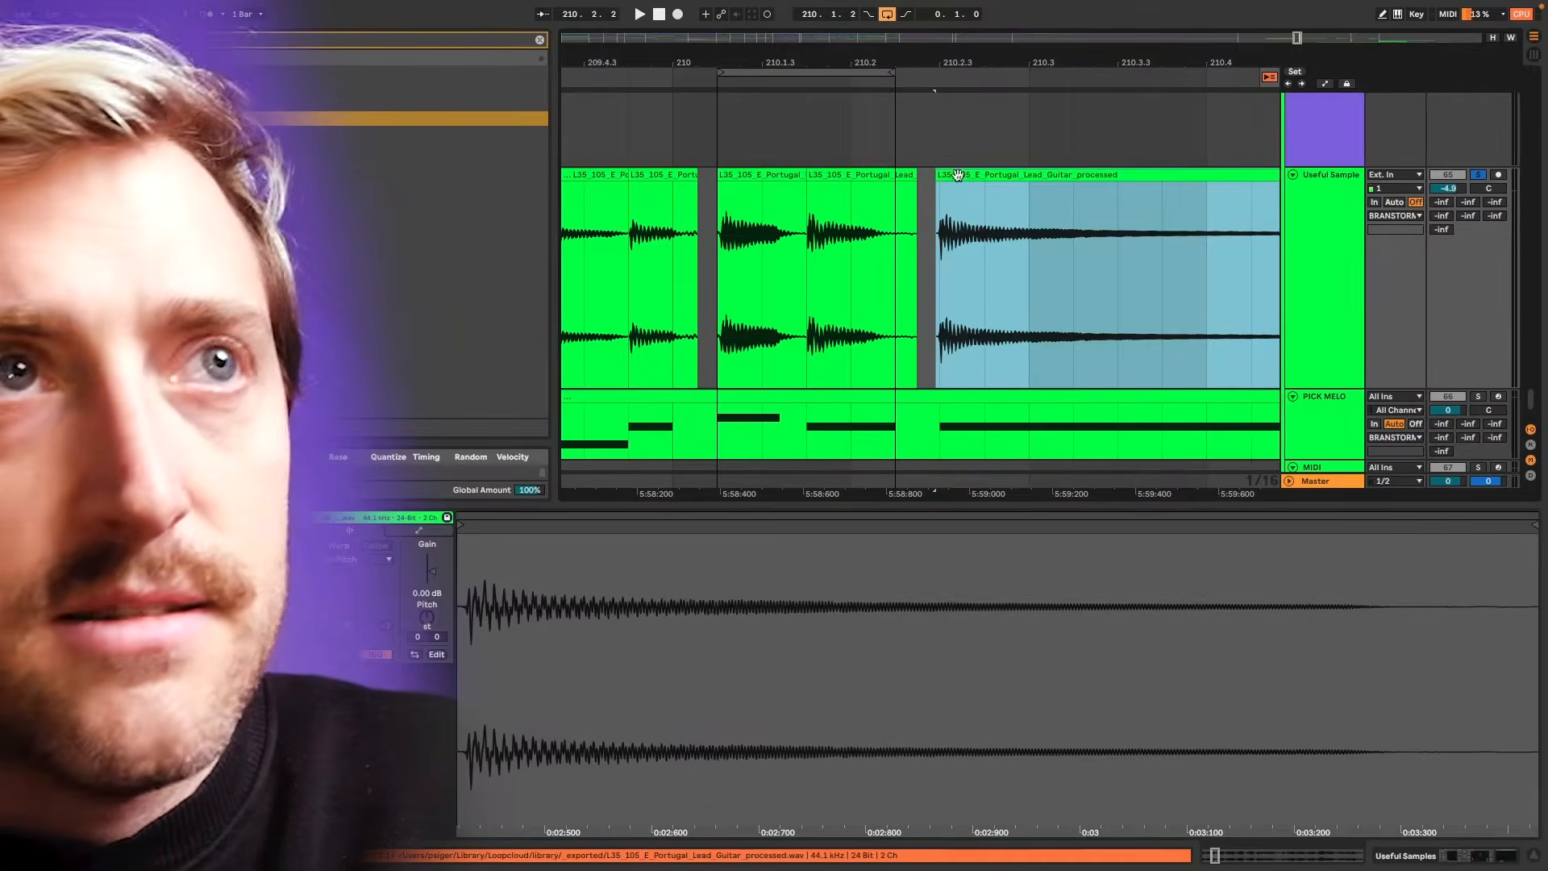
key(super+l)
key(alt+super+p)
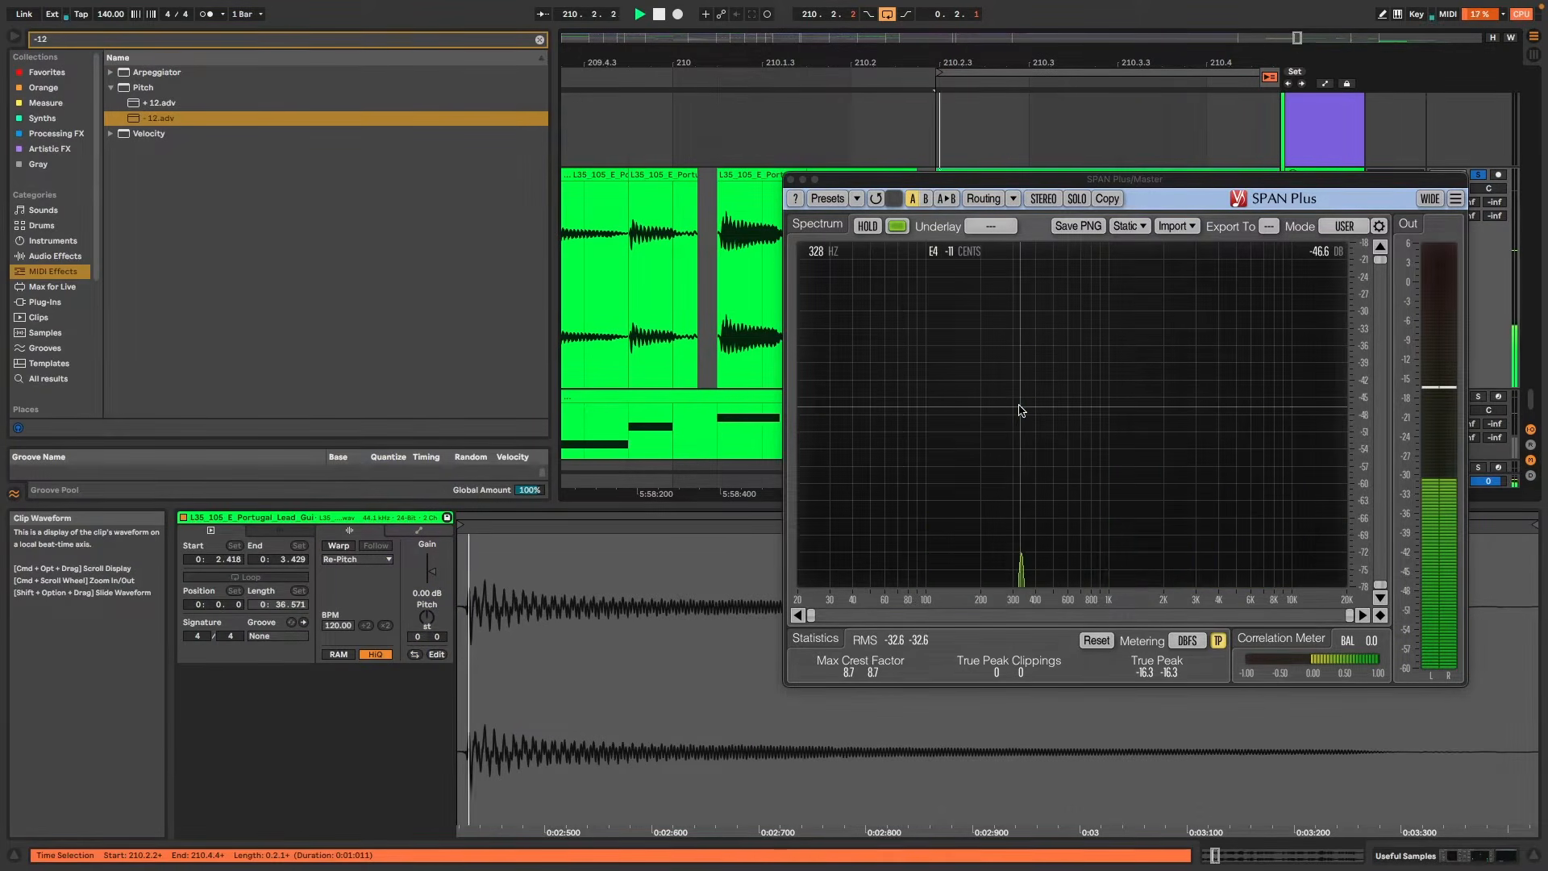
key(alt+super+p)
click(961, 429)
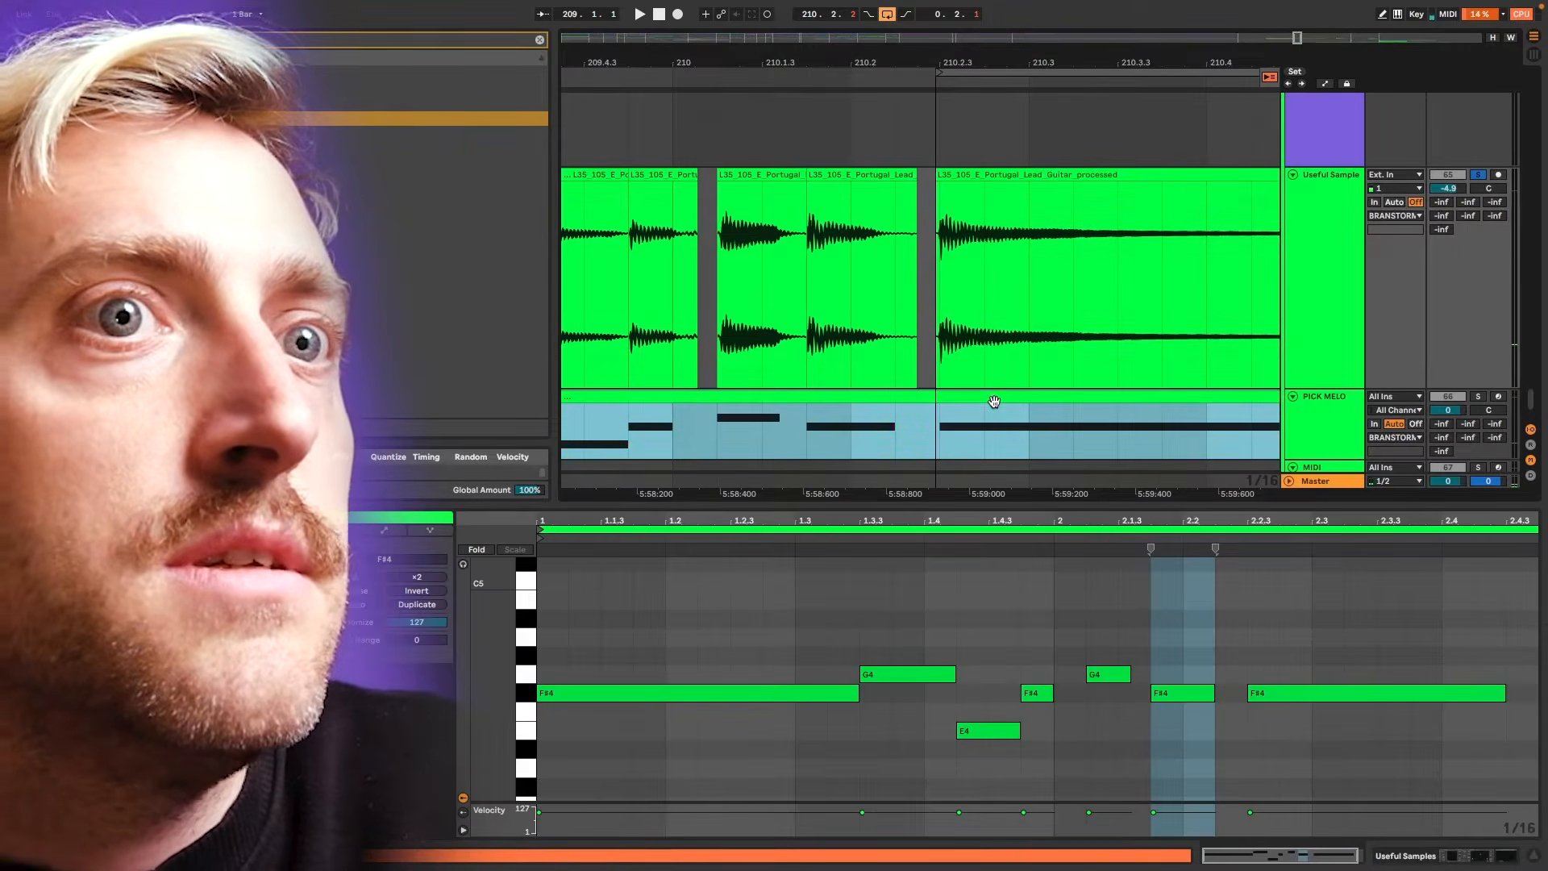
drag(1288, 694, 1292, 736)
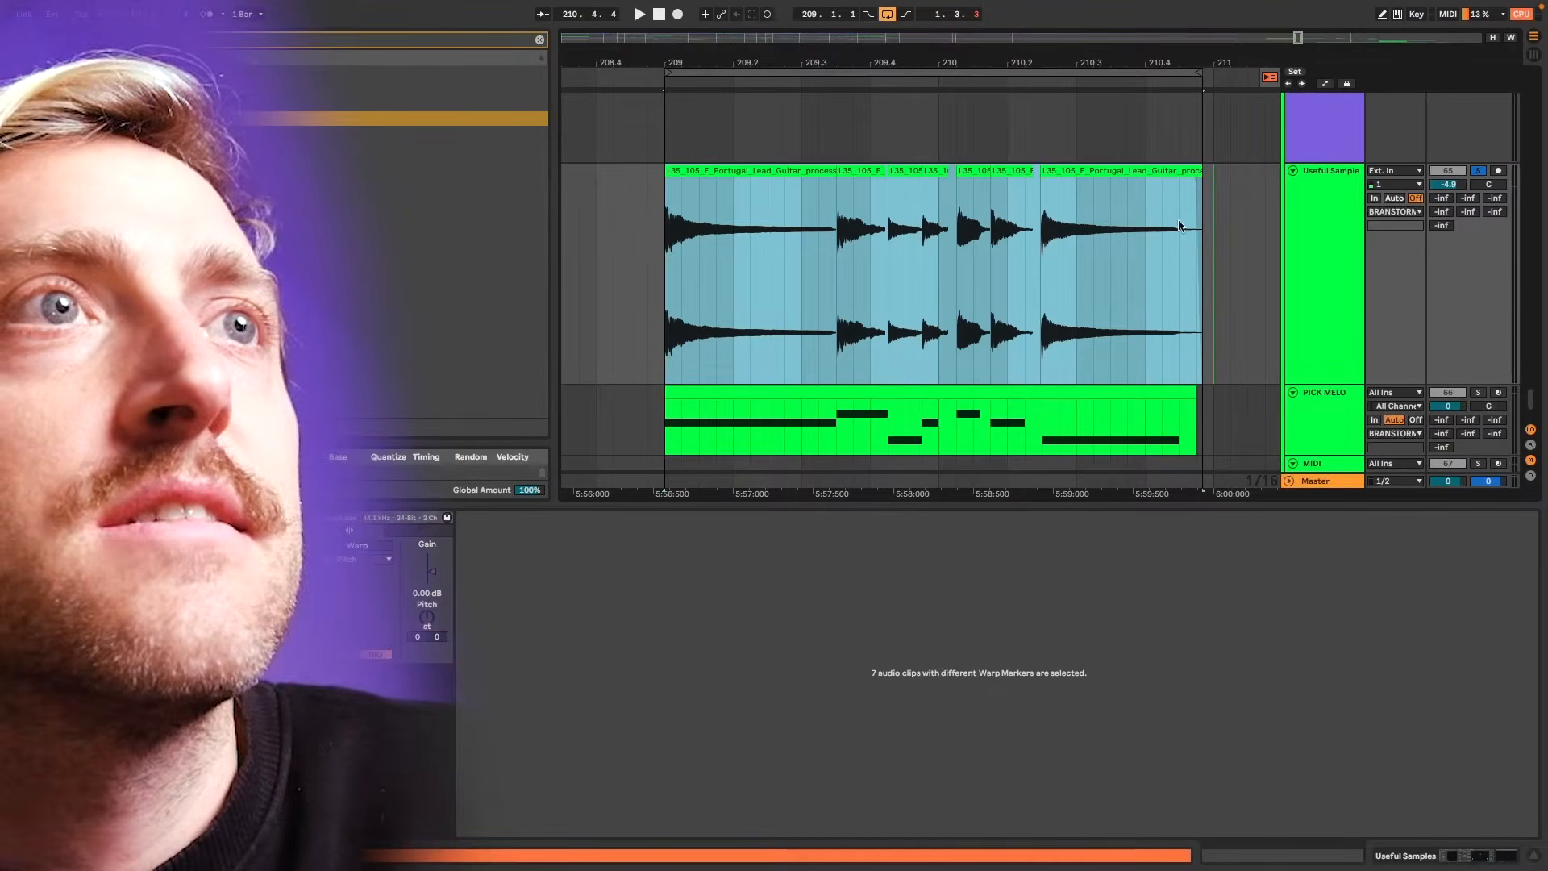
- Play the looped seven-slice phrase, switch the solo to PICK MELO for comparison, and select its notes from 209.3.3 to 210.1.1
key(space)
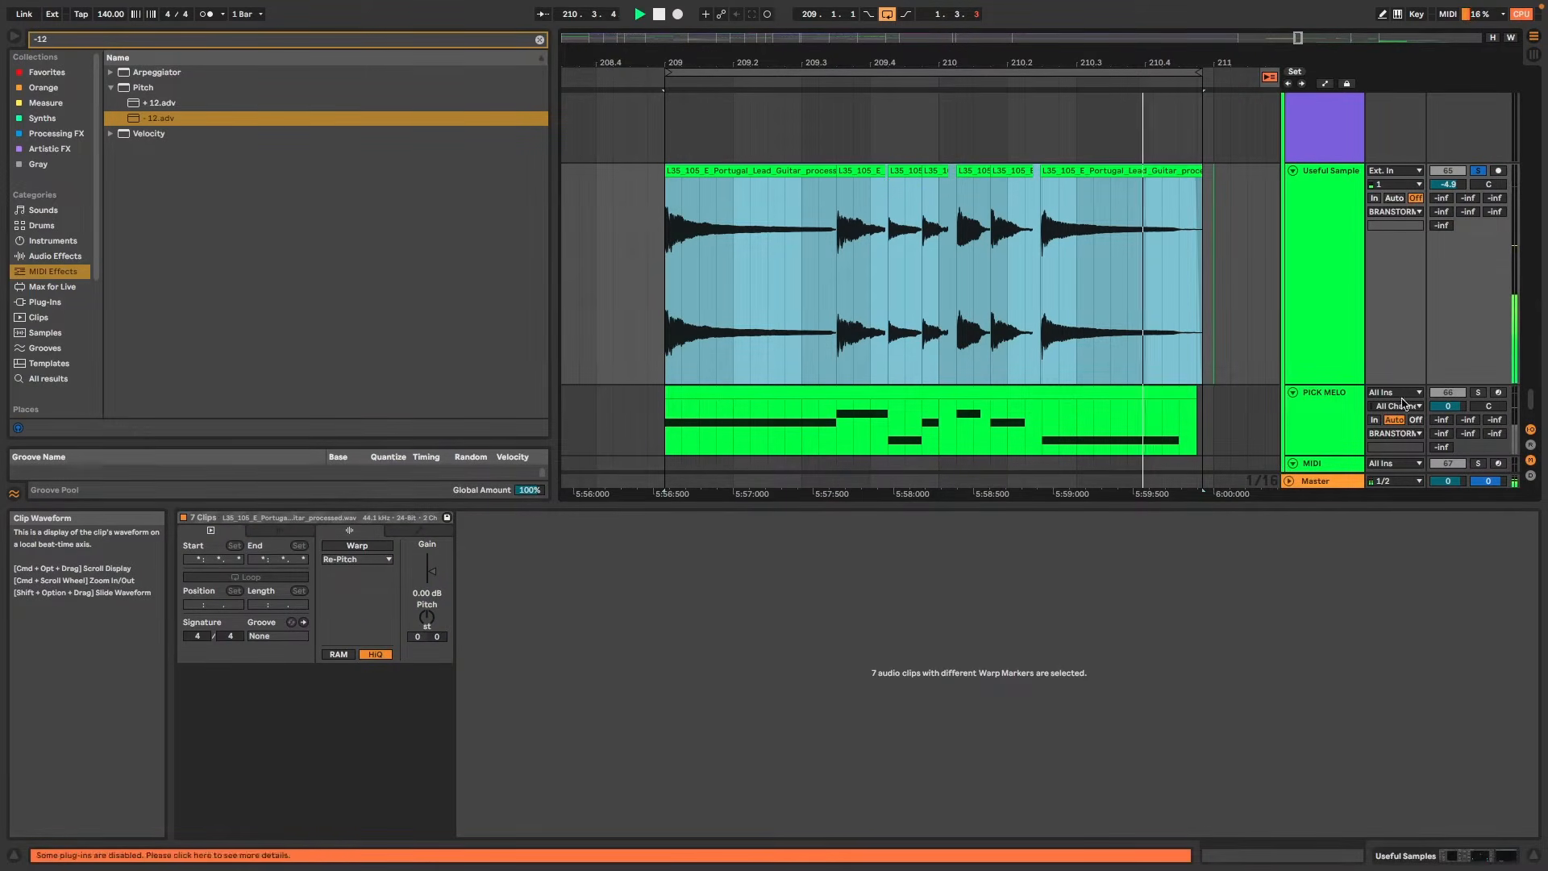
click(1480, 393)
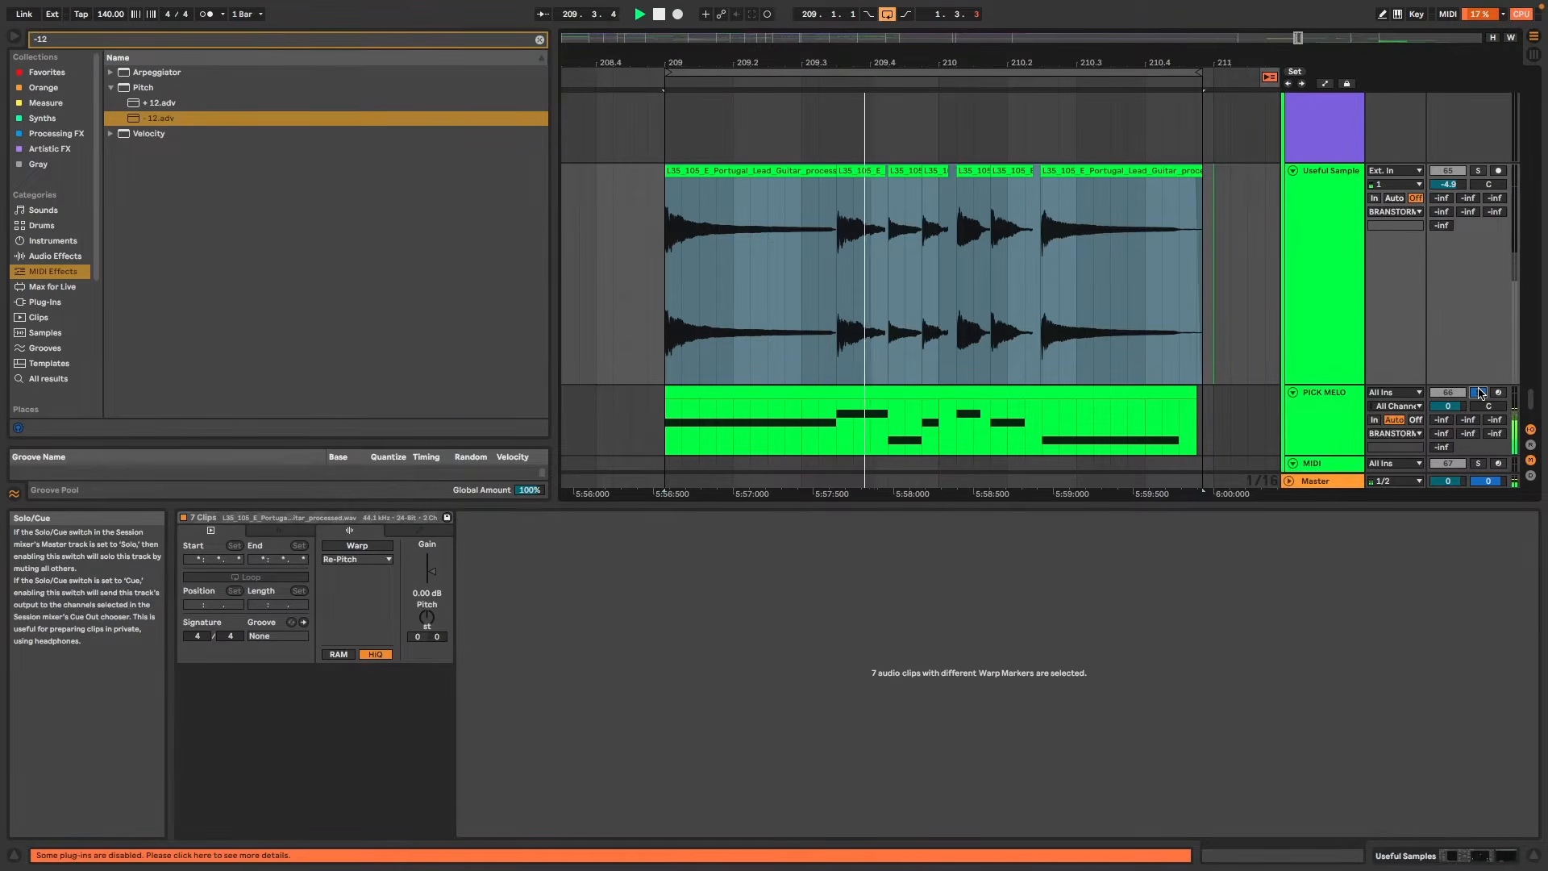
drag(842, 426, 933, 418)
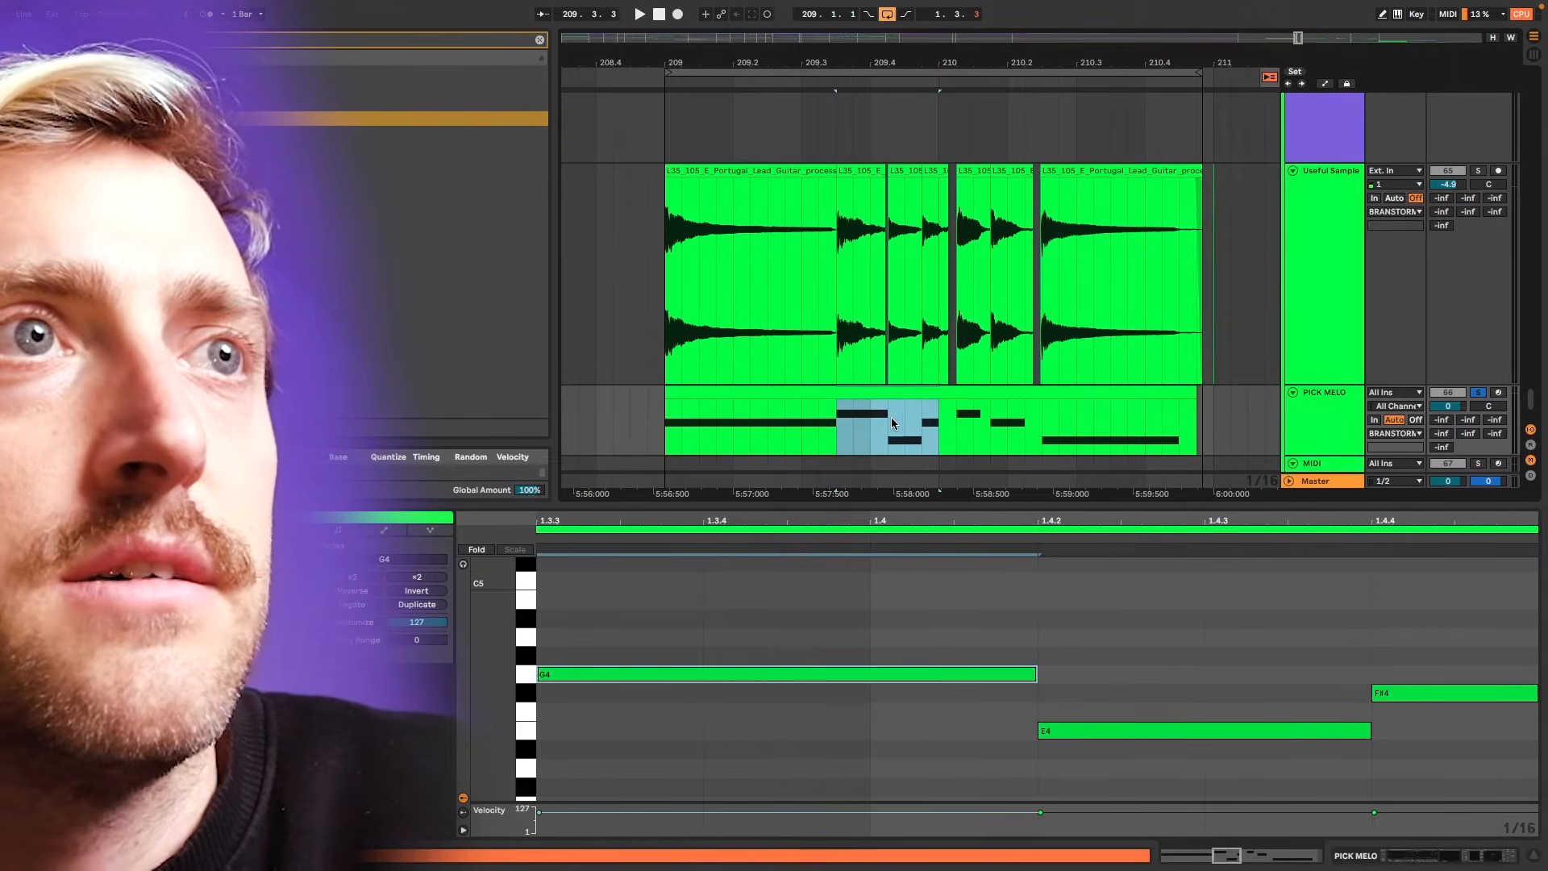
- Duplicate the second guitar slice at 209.3.3 directly after itself
drag(836, 311, 879, 309)
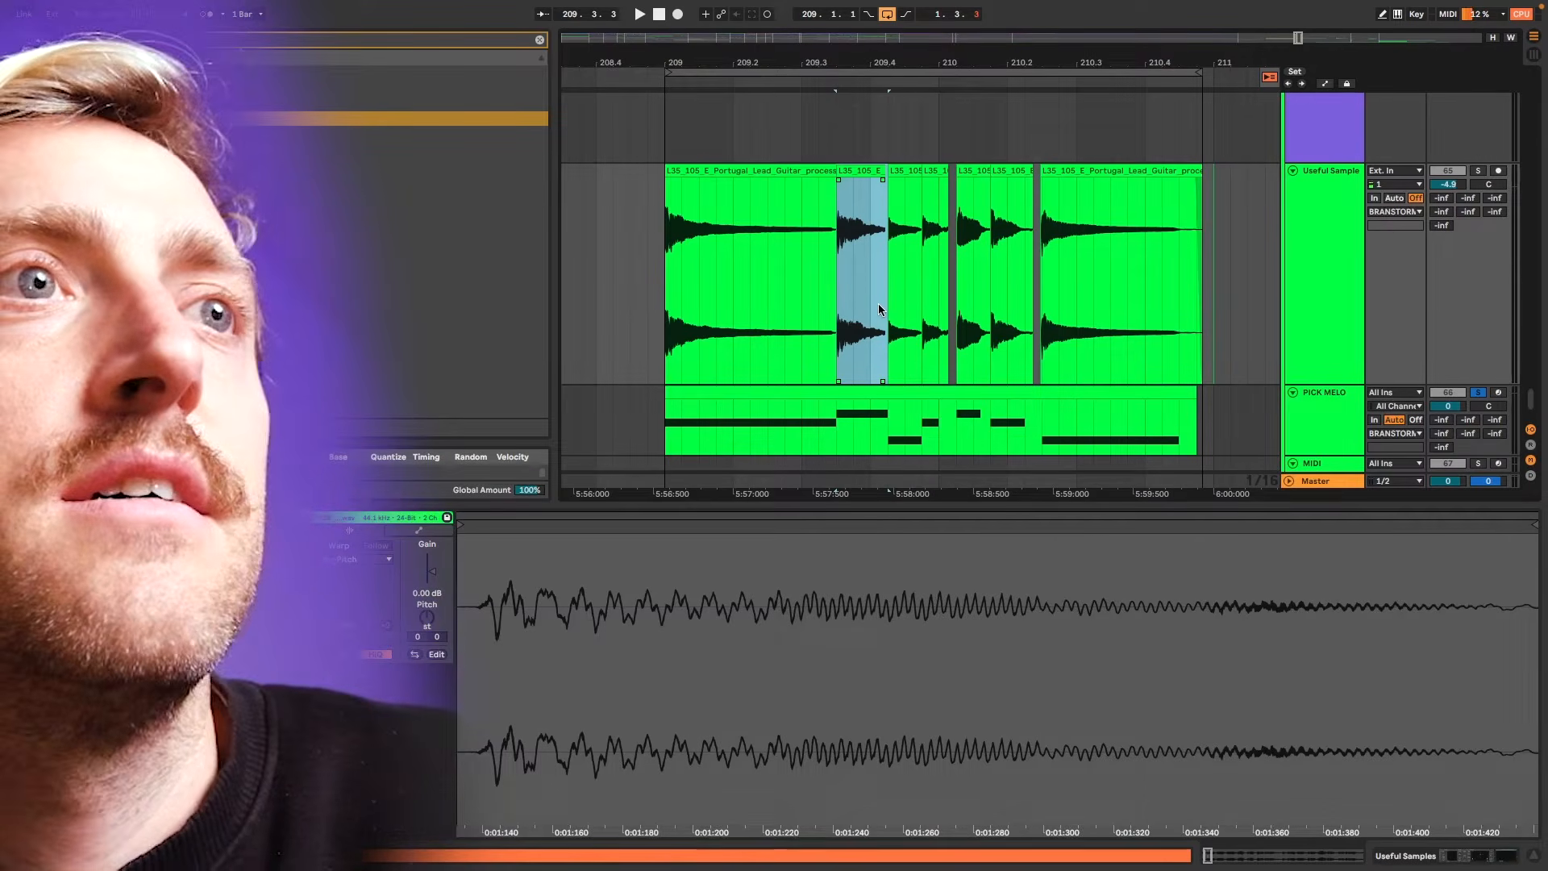
scroll(853, 305, up, 3)
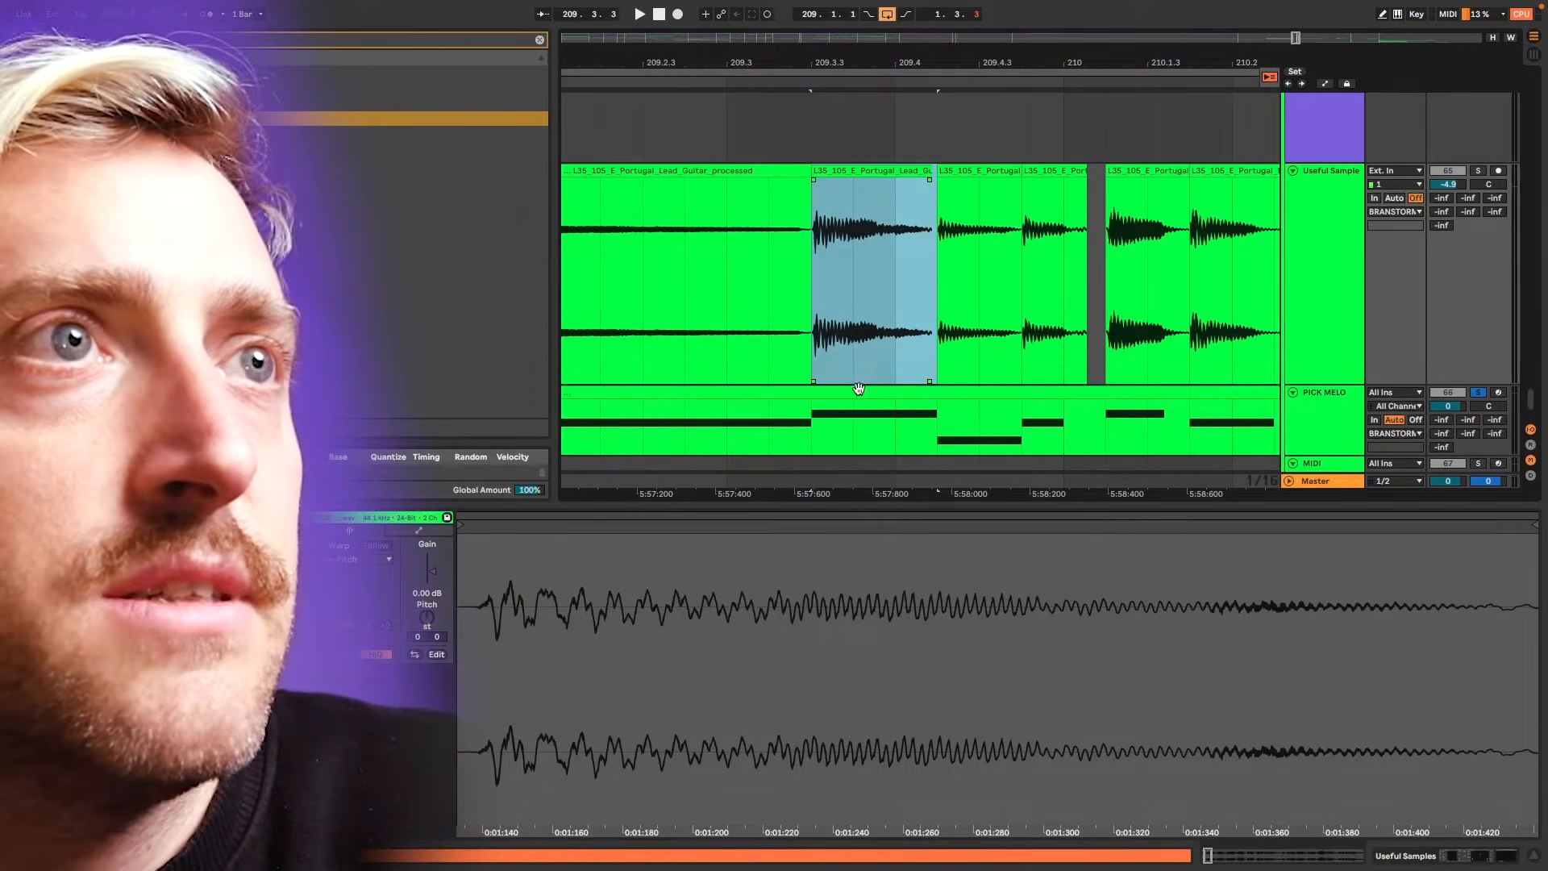
scroll(855, 395, up, 3)
key(super+d)
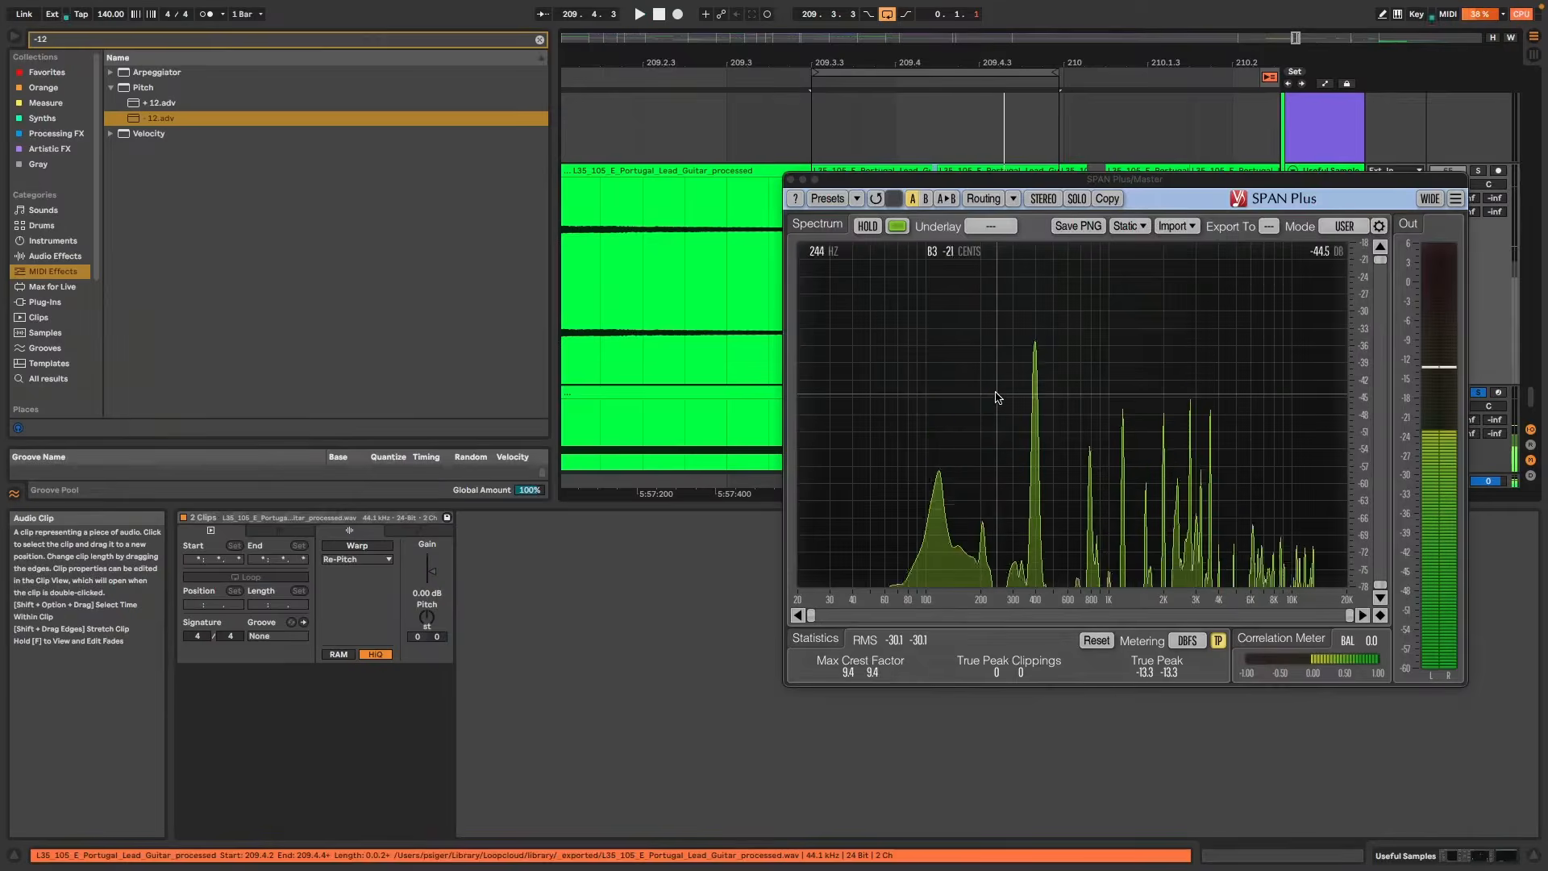
- Solo Useful Samples and examine the pitch of the looped second-slice copies in SPAN Plus
key(space)
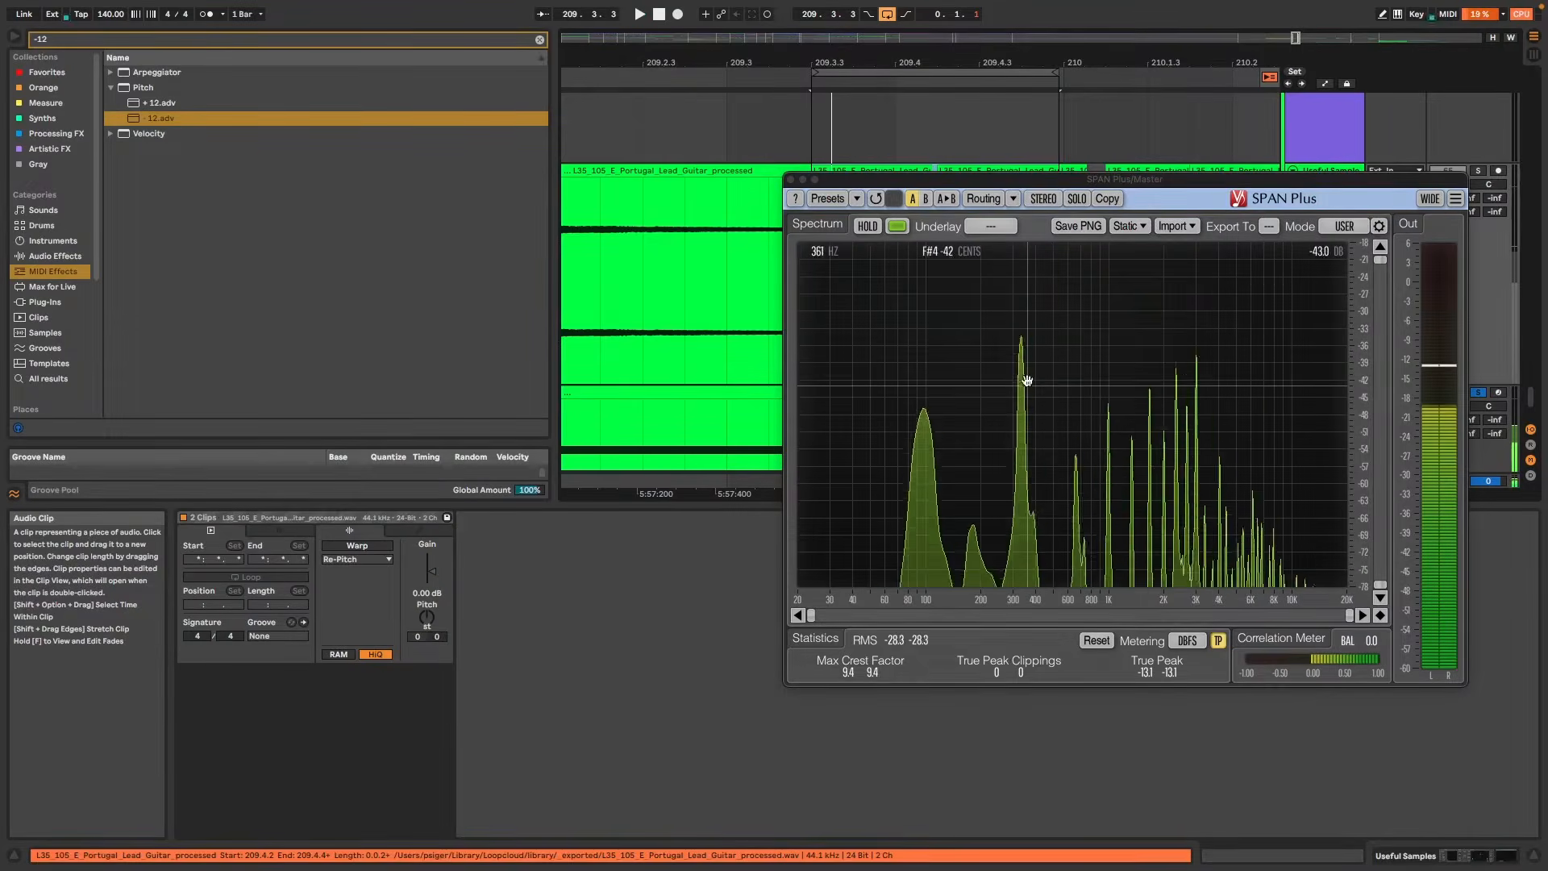
click(1478, 171)
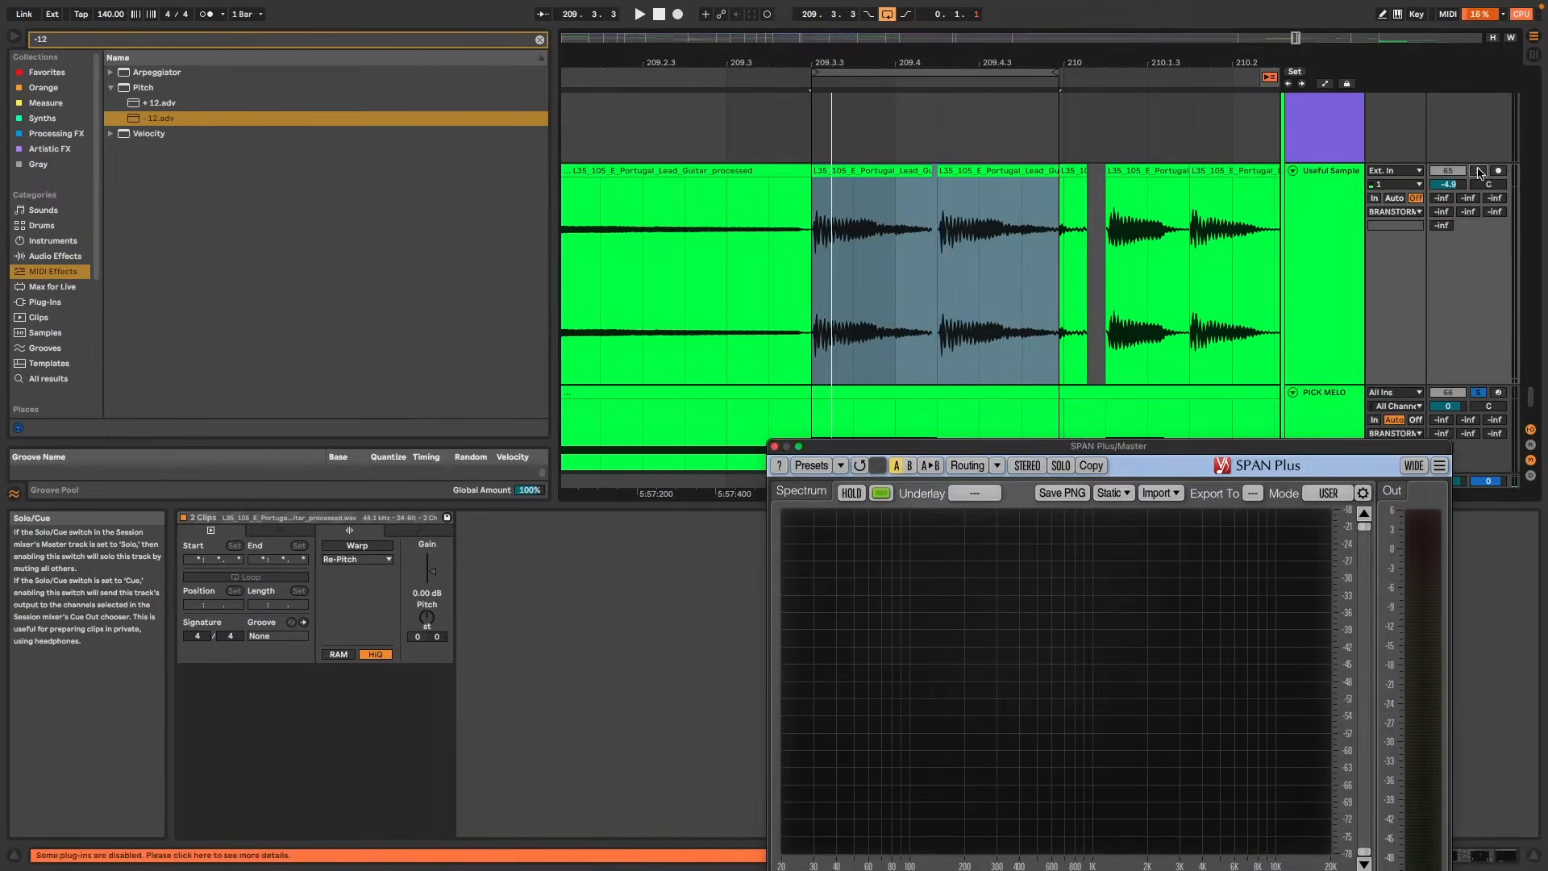
key(space)
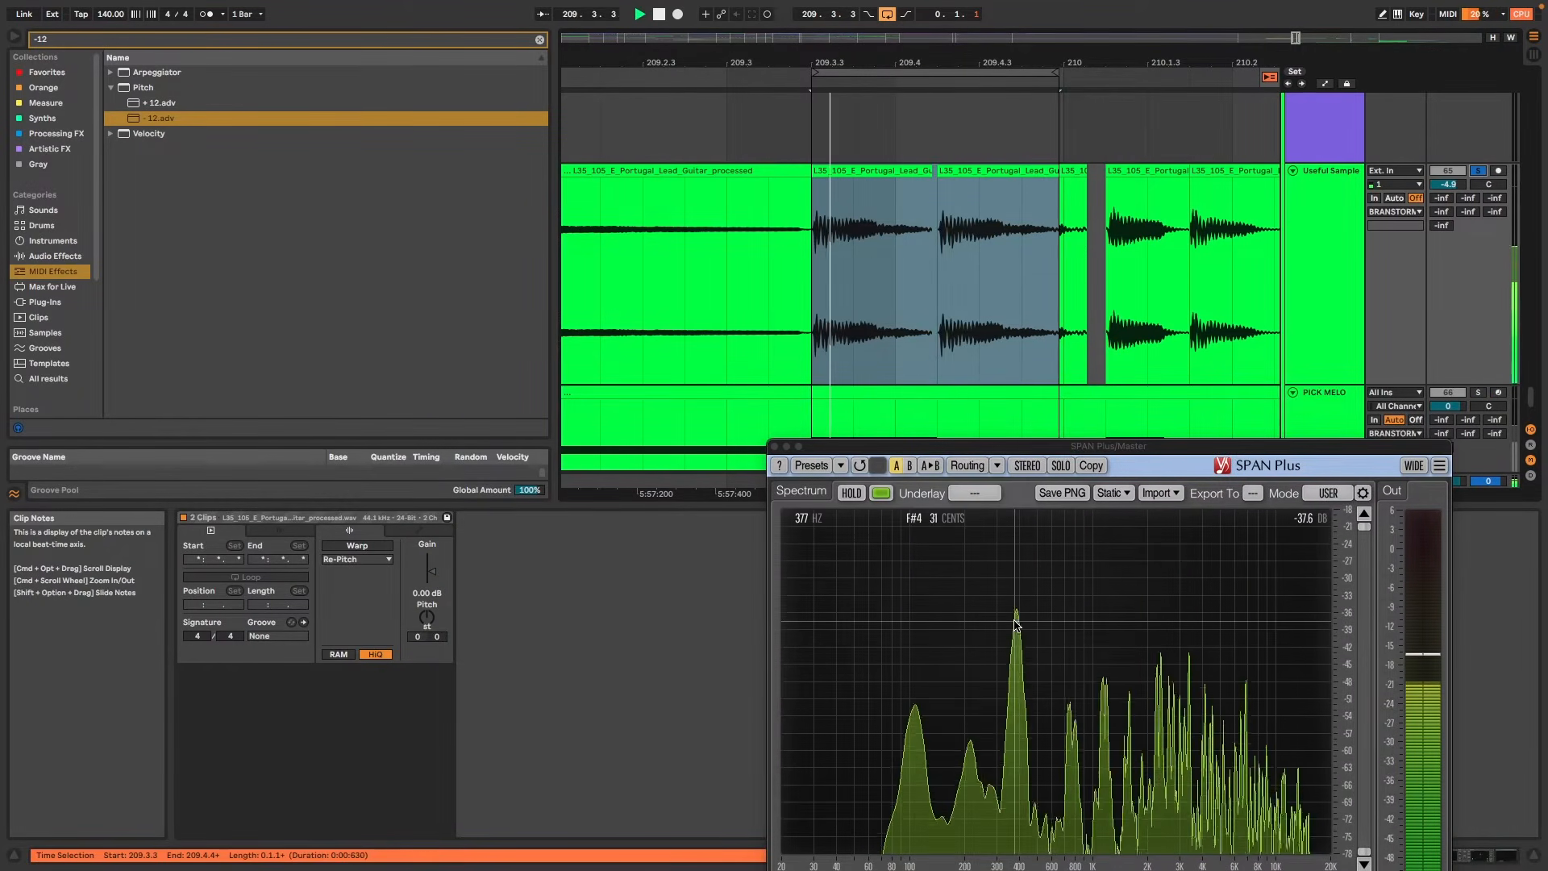
mouse_move(1017, 624)
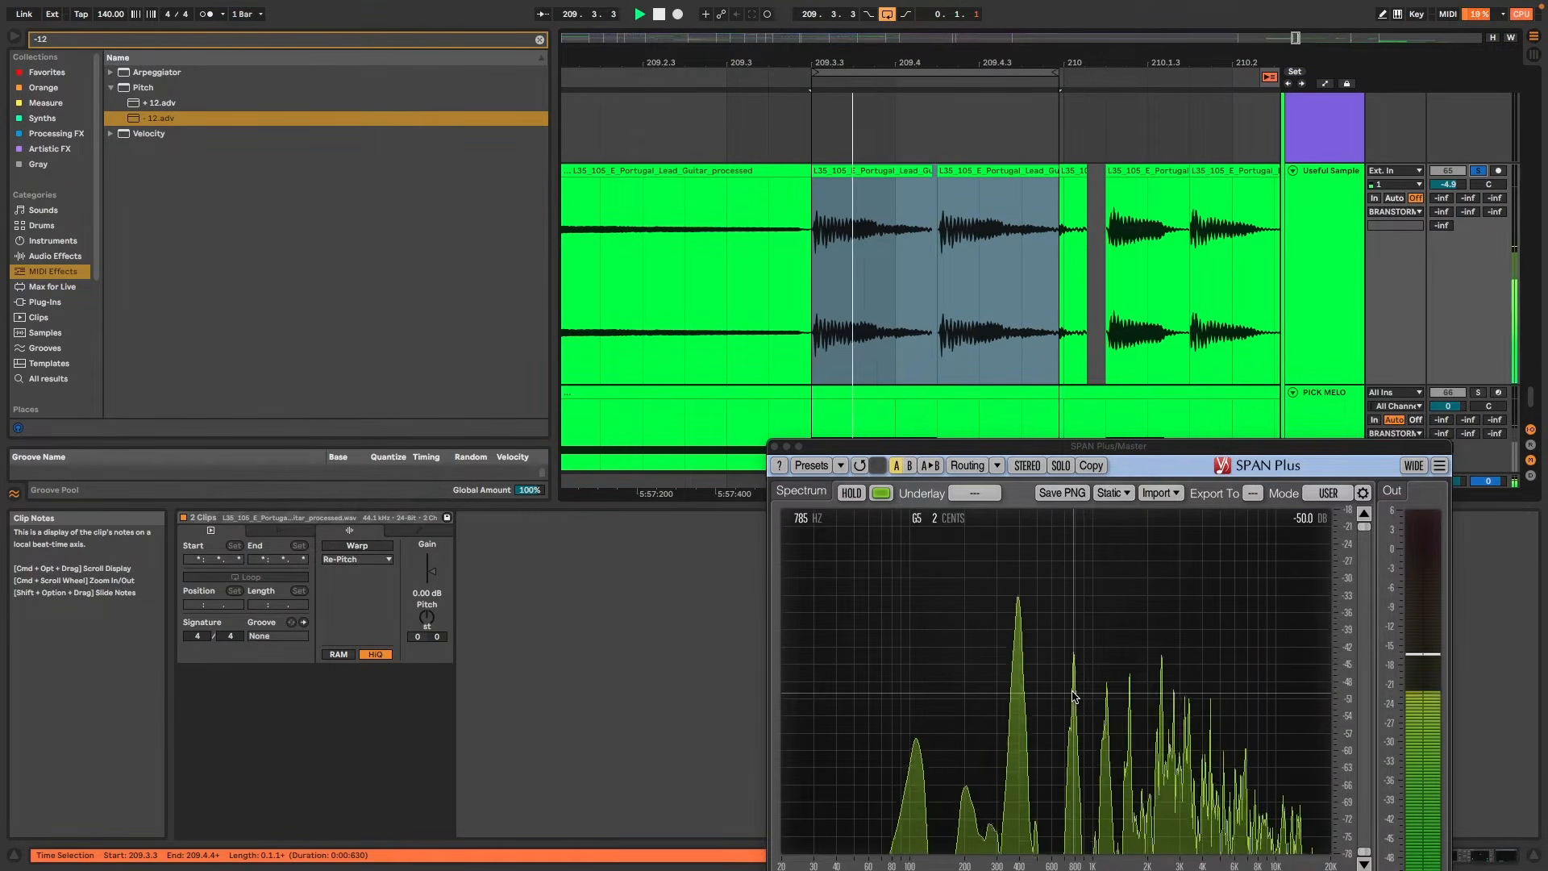
key(space)
click(775, 446)
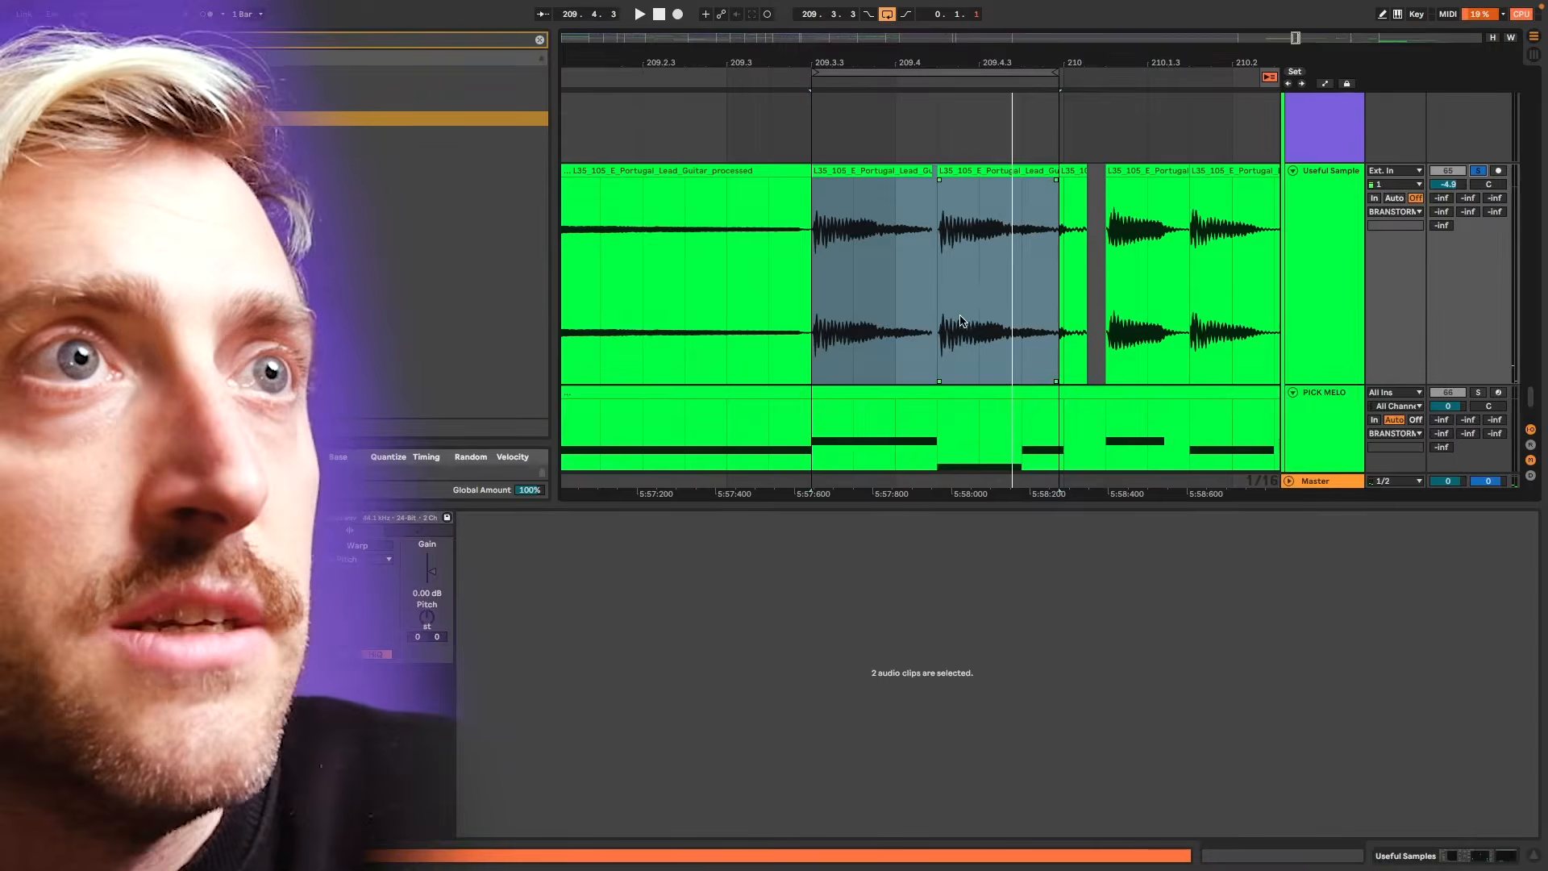
- Check the second PICK MELO note and undo the duplication of the second guitar slice
click(798, 433)
key(super+z)
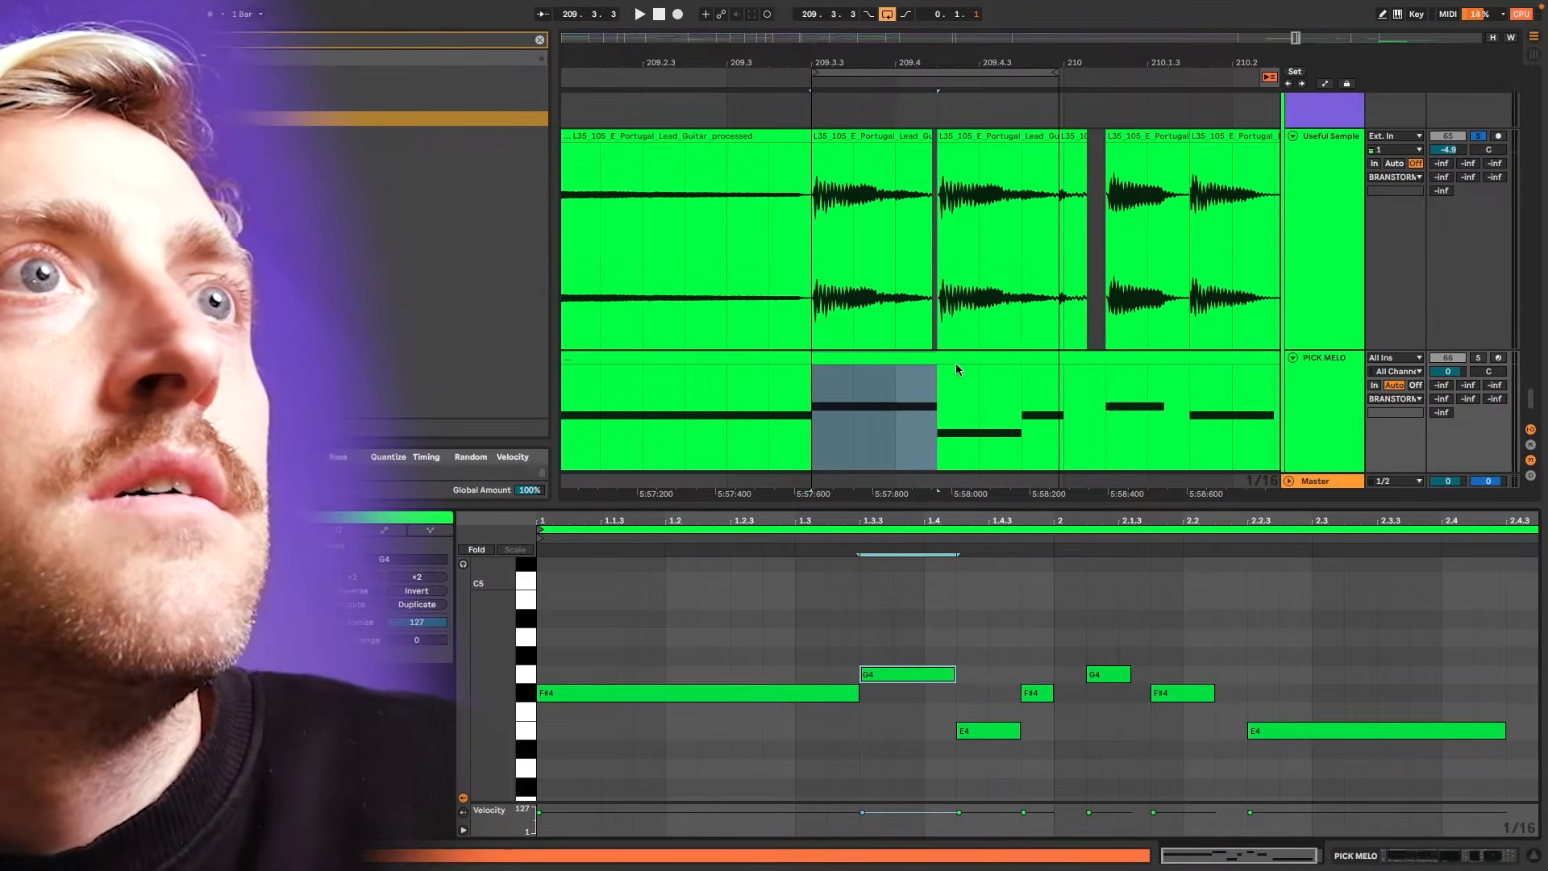
key(super+z)
- Copy the third guitar slice from 209.4.2 to 209.3.3 and duplicate it twice to fill the loop
click(987, 139)
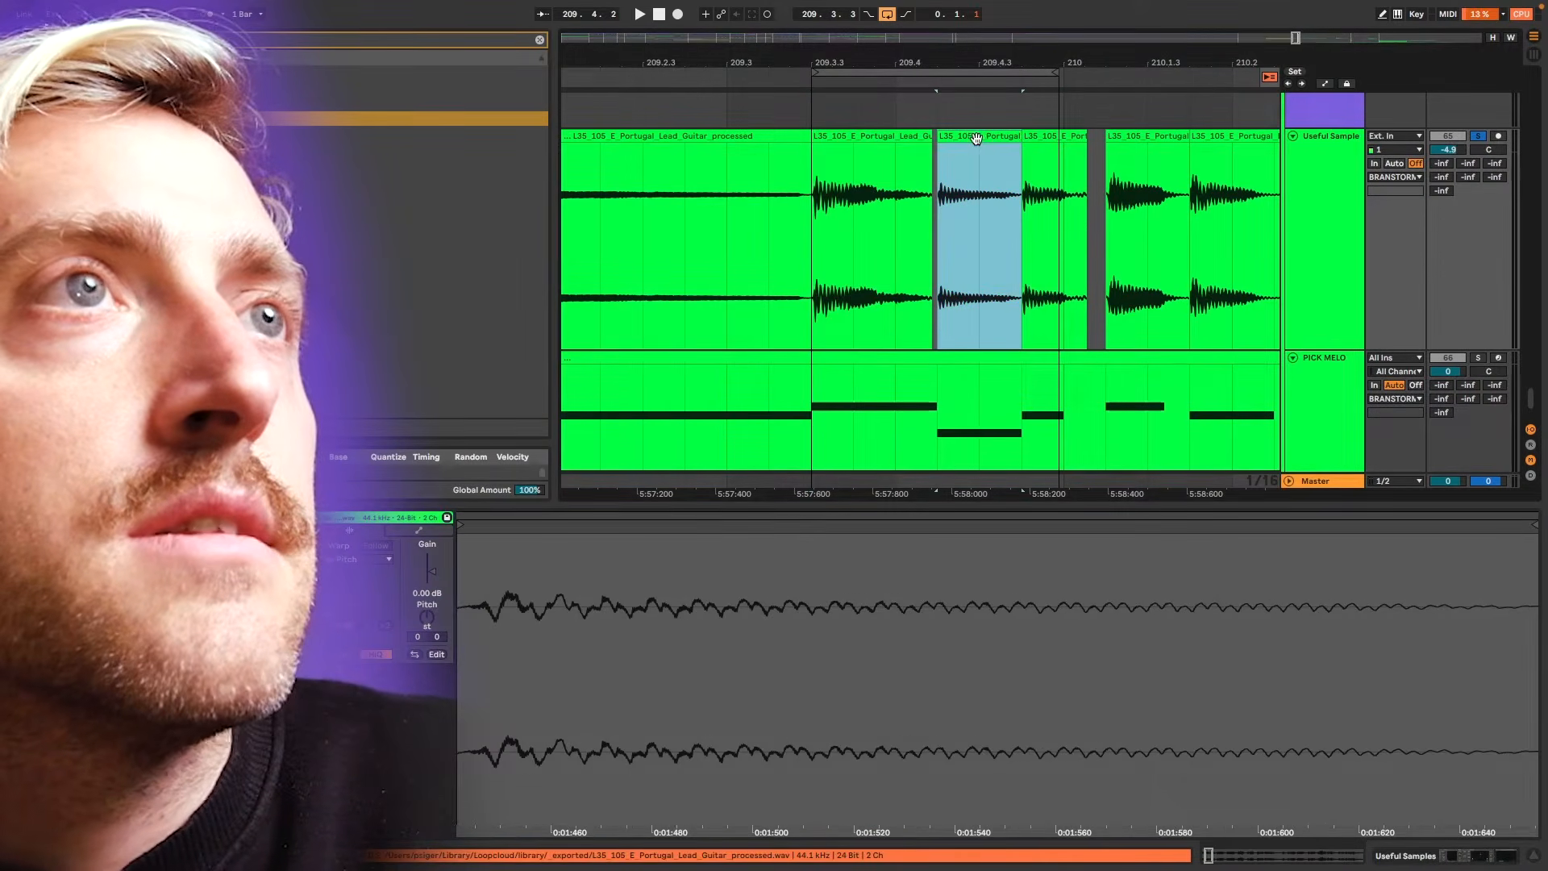
drag(985, 137, 854, 142)
key(super+d)
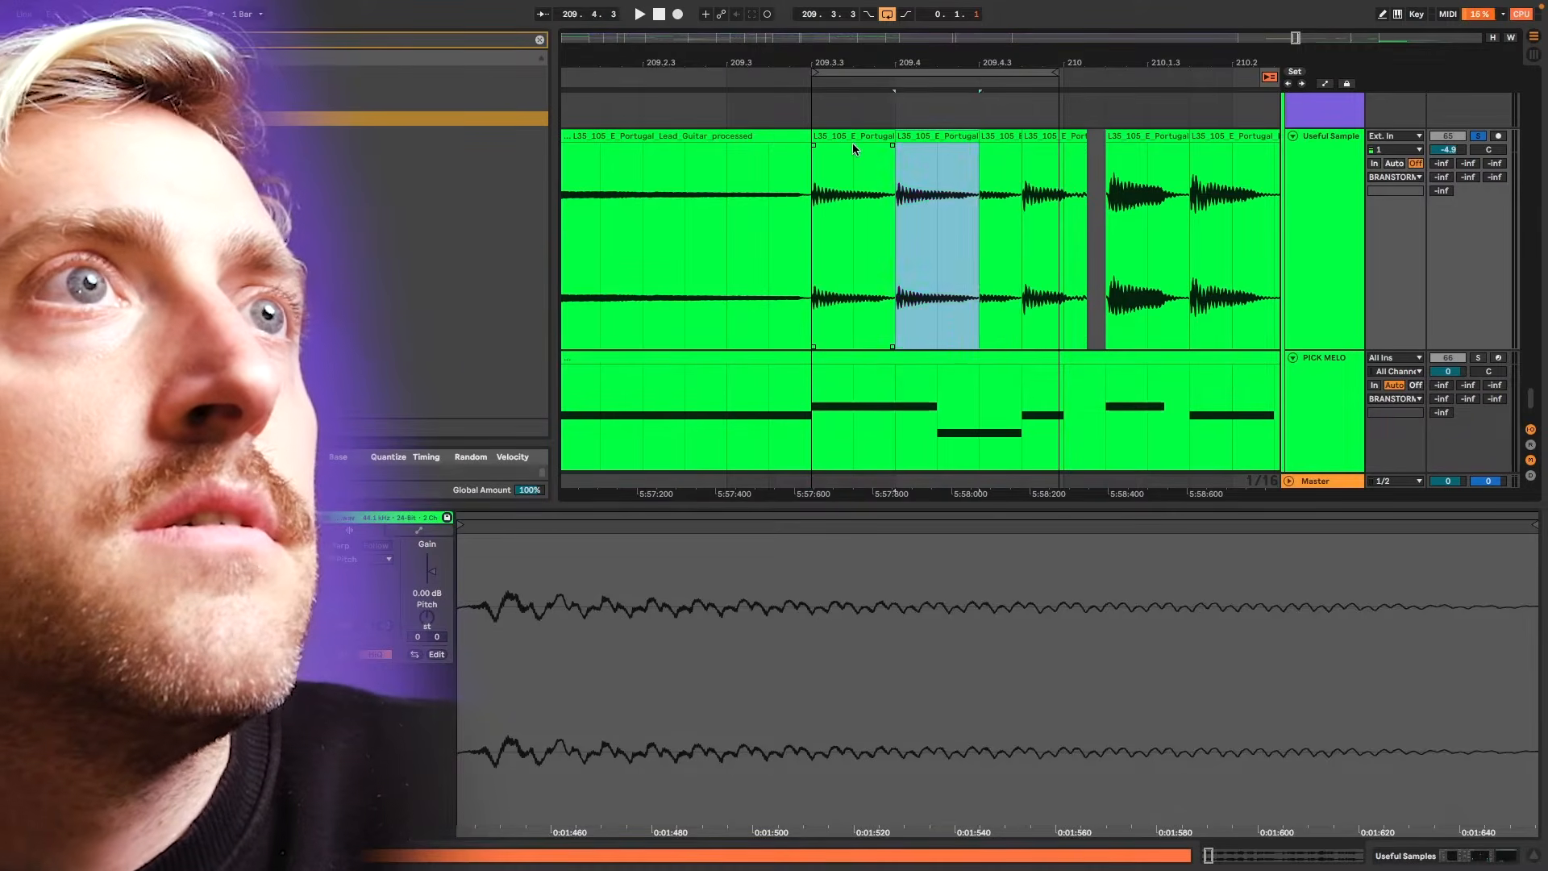
key(super+d)
- Examine the pitch of the looped third-slice copies in SPAN Plus and compare it with the third PICK MELO note
key(space)
key(super+alt+p)
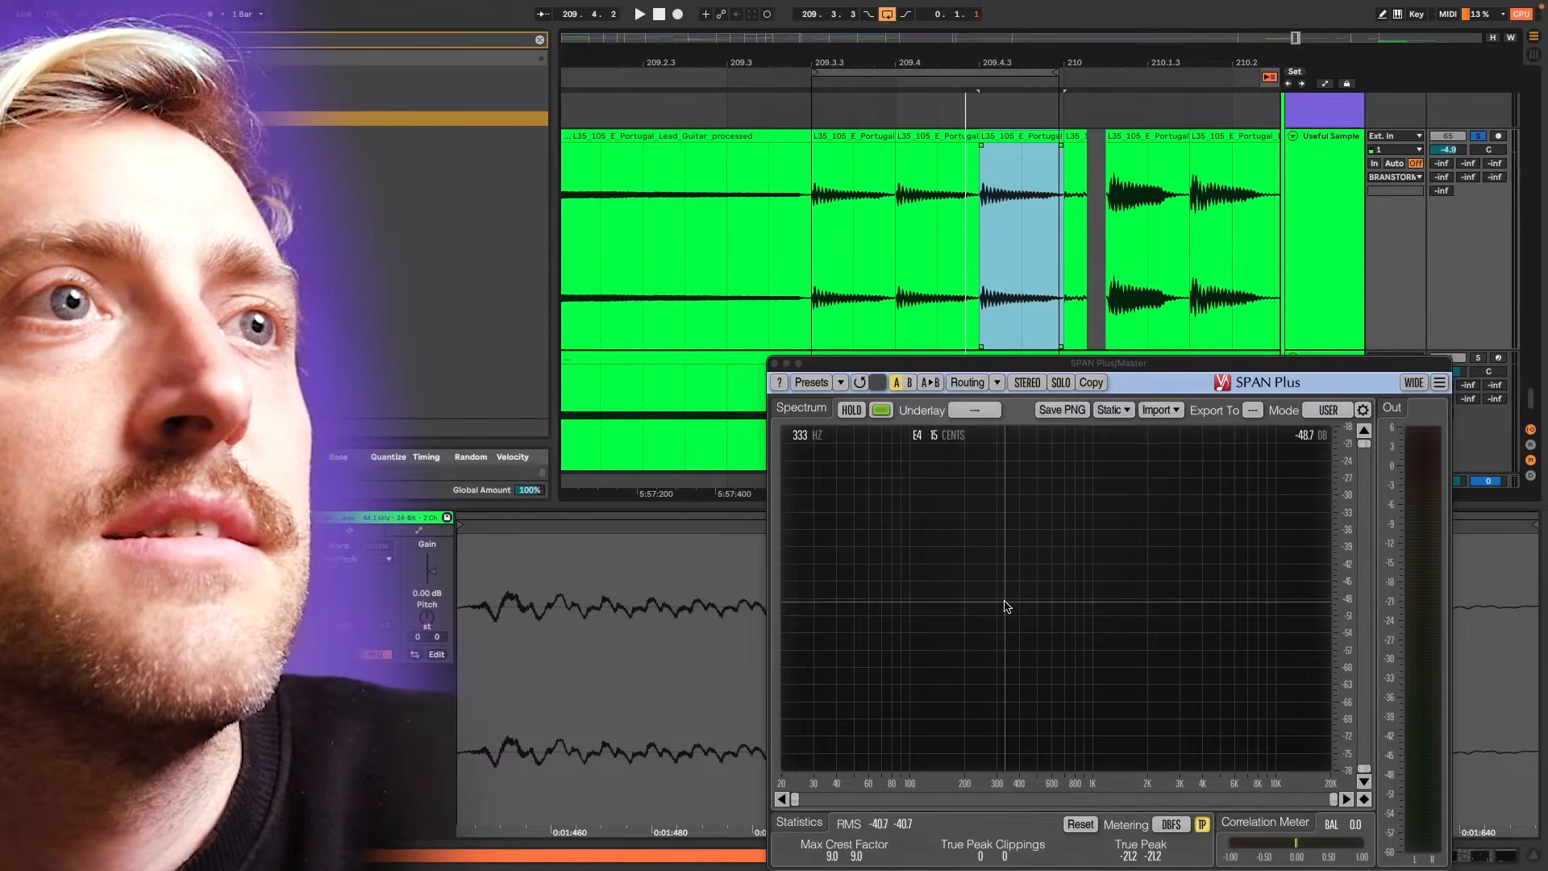
key(space)
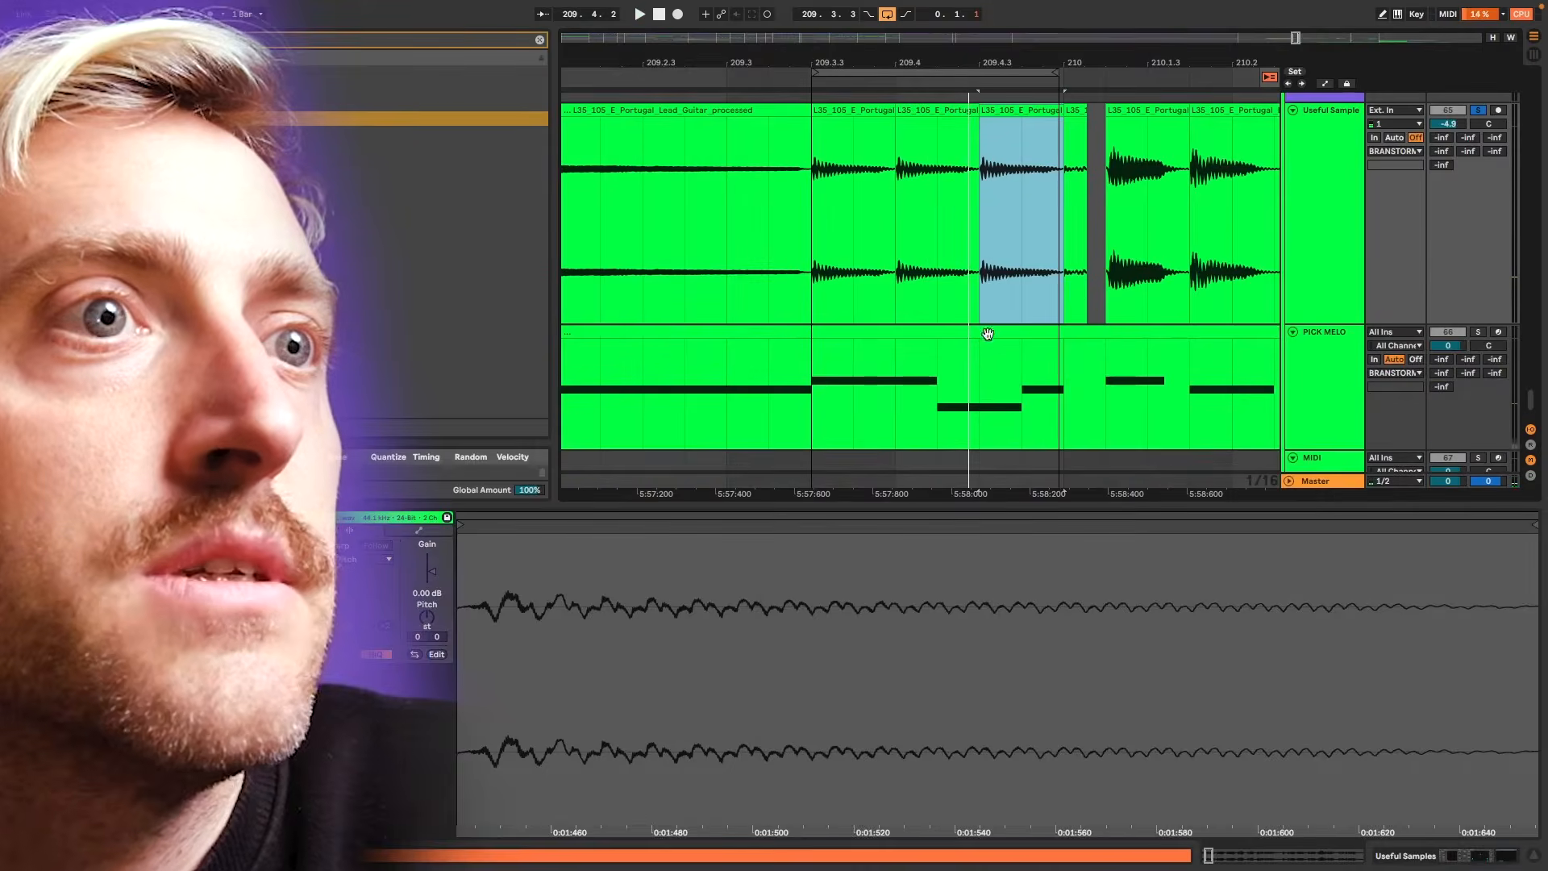
click(988, 332)
scroll(988, 332, up, 1)
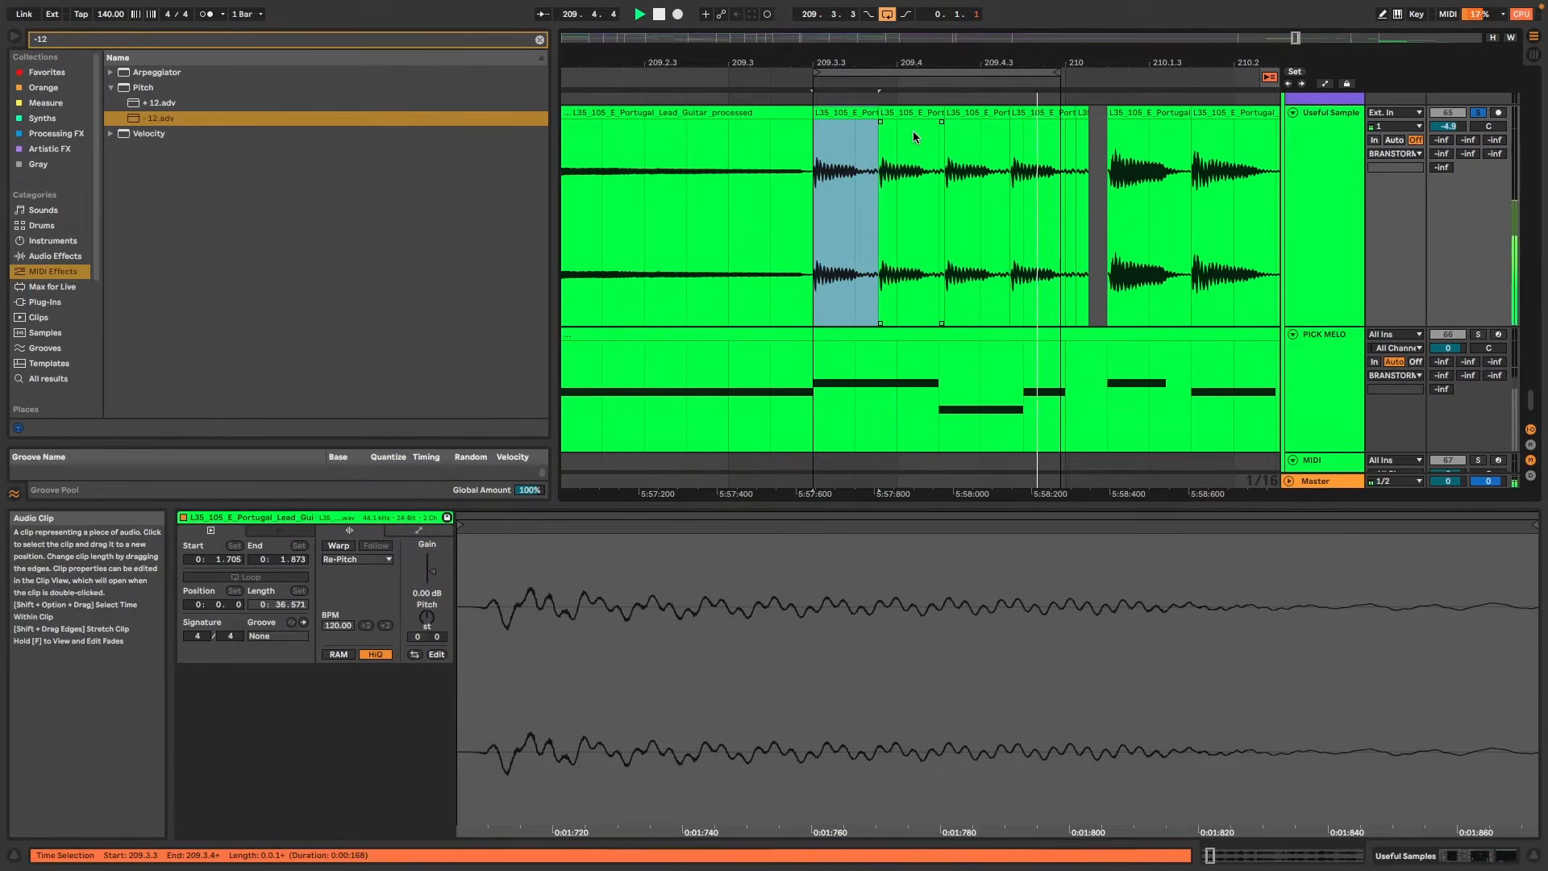
- Examine the pitch of the looped fourth-slice copies in SPAN Plus and play the original slices from 209.3.3
key(super+alt+p)
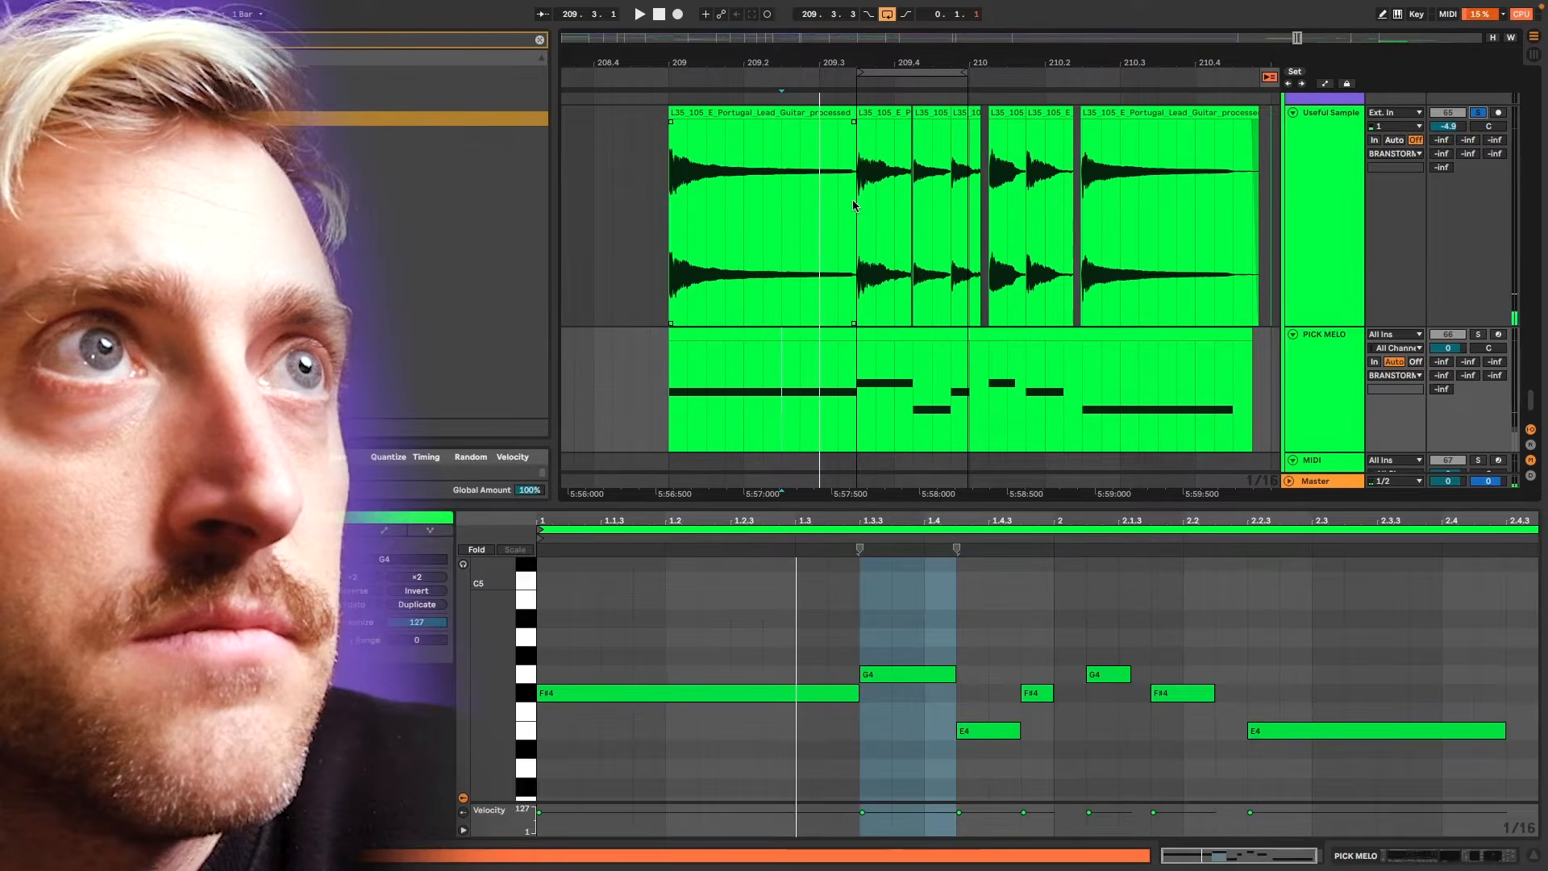
click(854, 200)
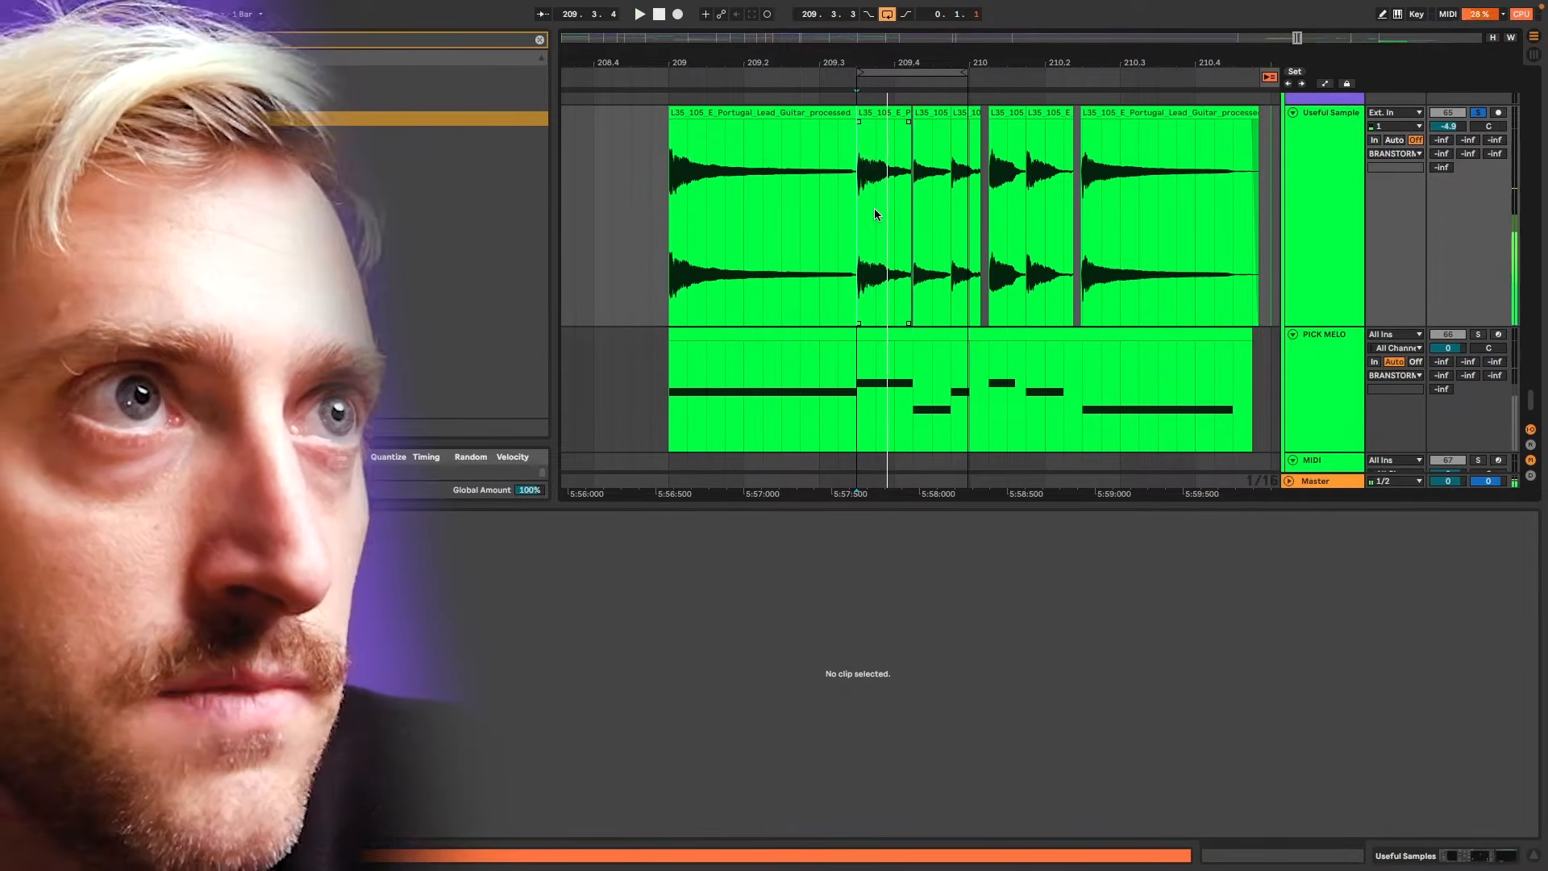
- Copy the three-note PICK MELO section starting at 209.3.3 to 207.1.1, with further copies at 207.3.1 and 208.1.1
key(minus)
drag(839, 361, 895, 359)
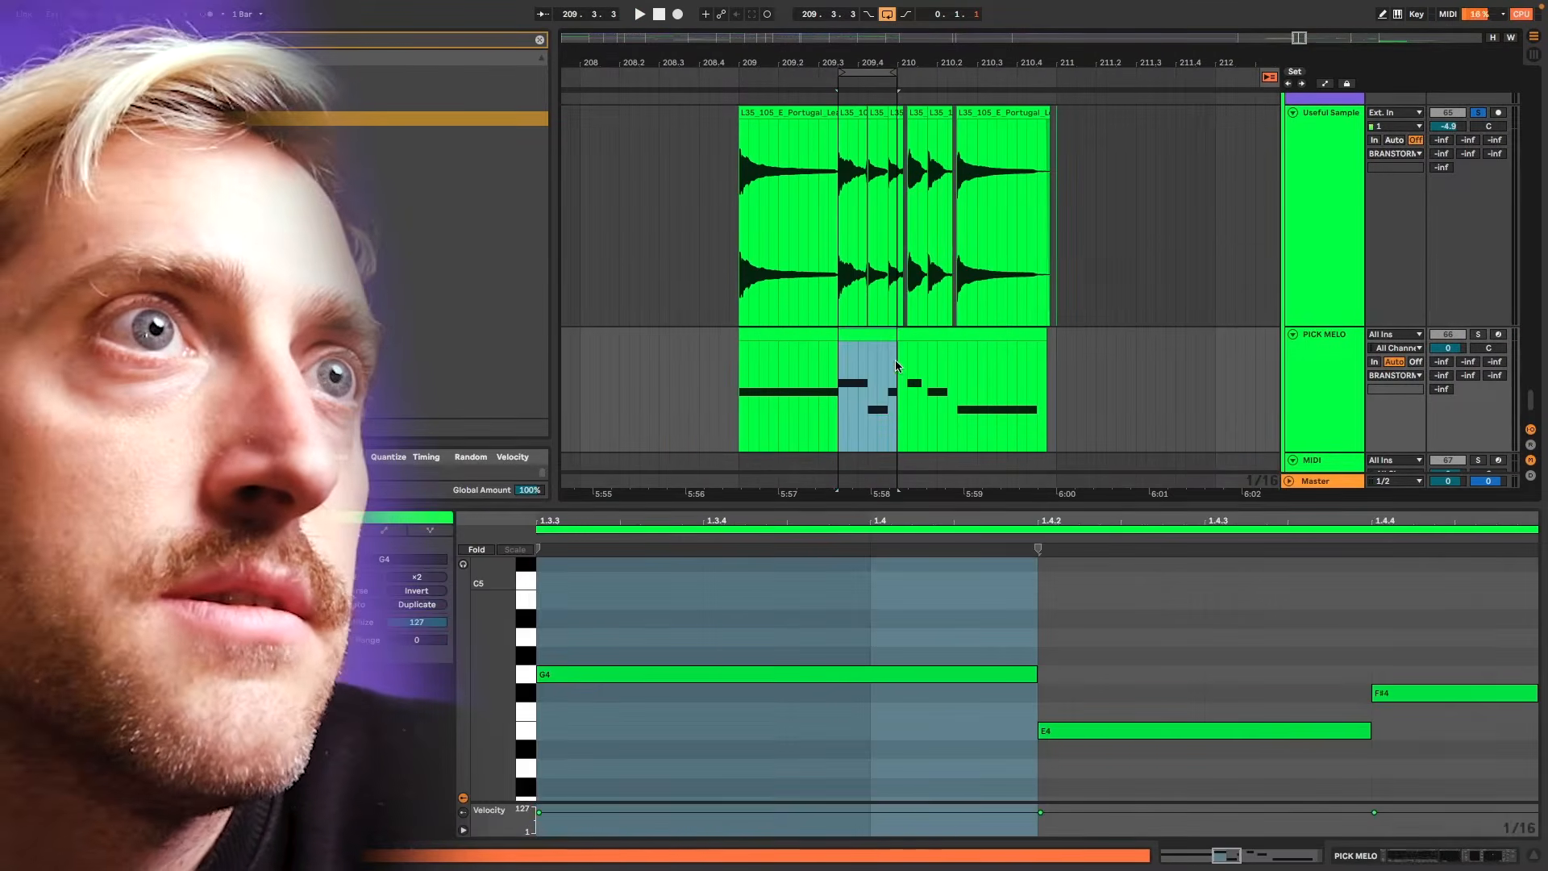
scroll(968, 346, left, 5)
drag(1038, 334, 608, 341)
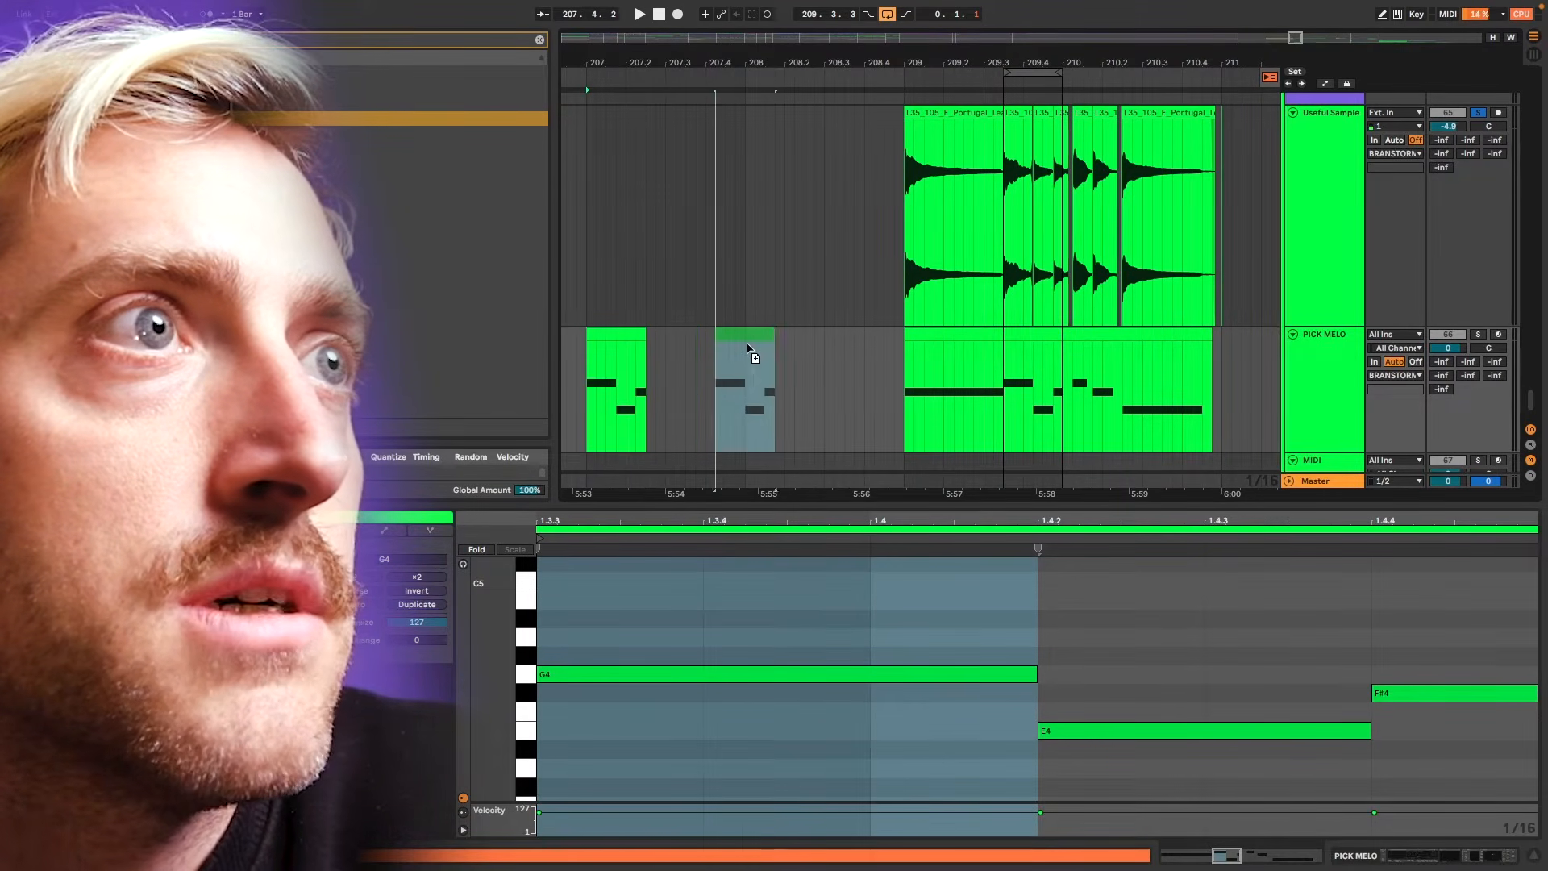
drag(707, 344, 744, 343)
drag(744, 342, 779, 343)
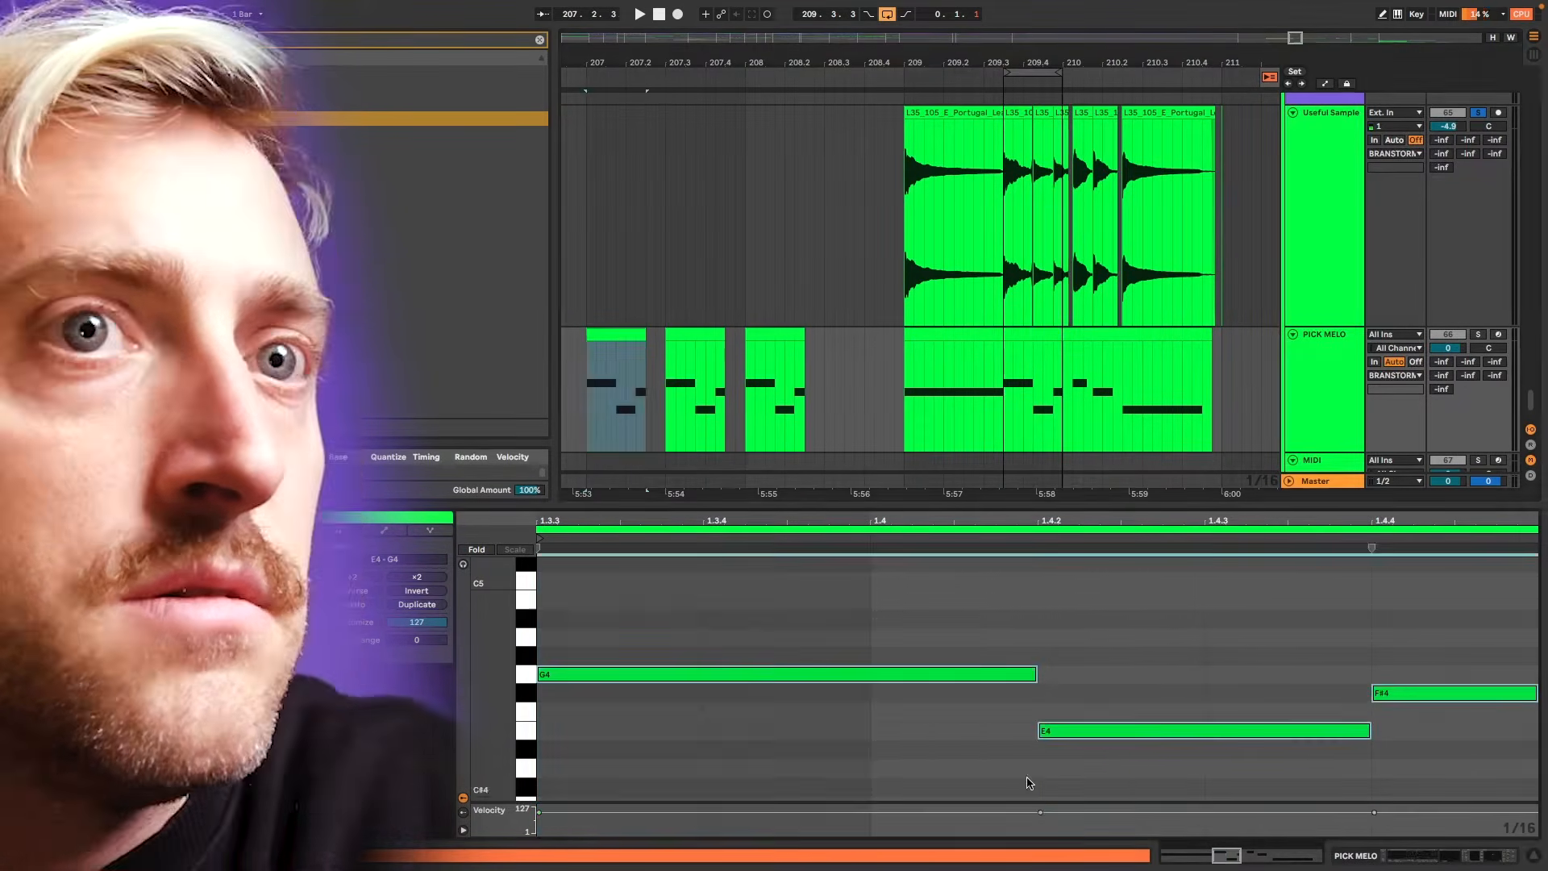
click(1029, 692)
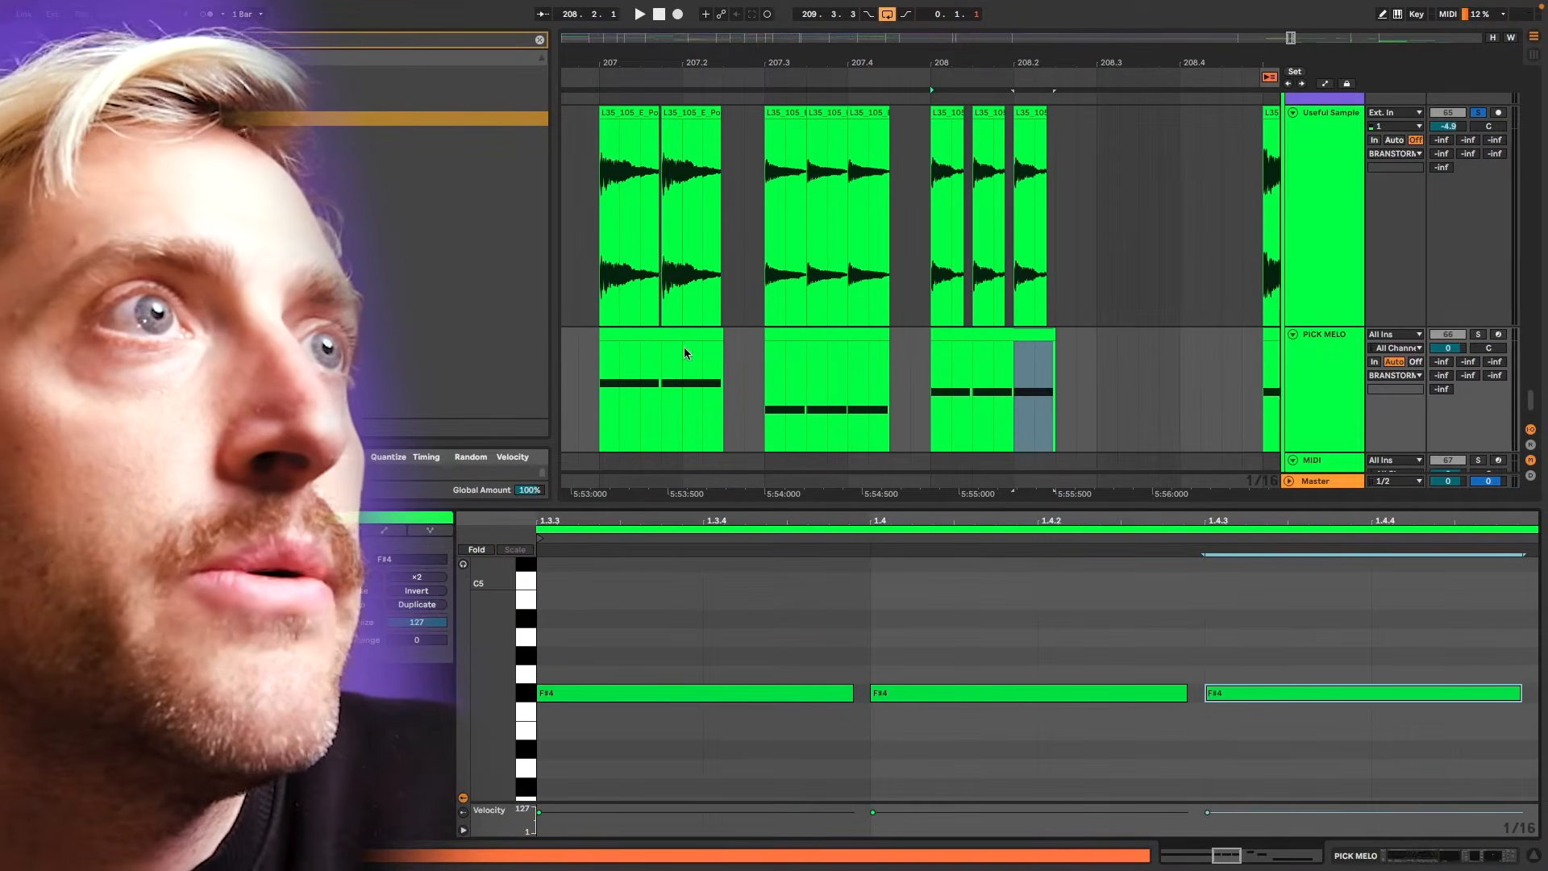
- Set the loop around the grouped slices and PICK MELO test clips from 207.1.1 to 208.3.1
scroll(814, 258, down, 1)
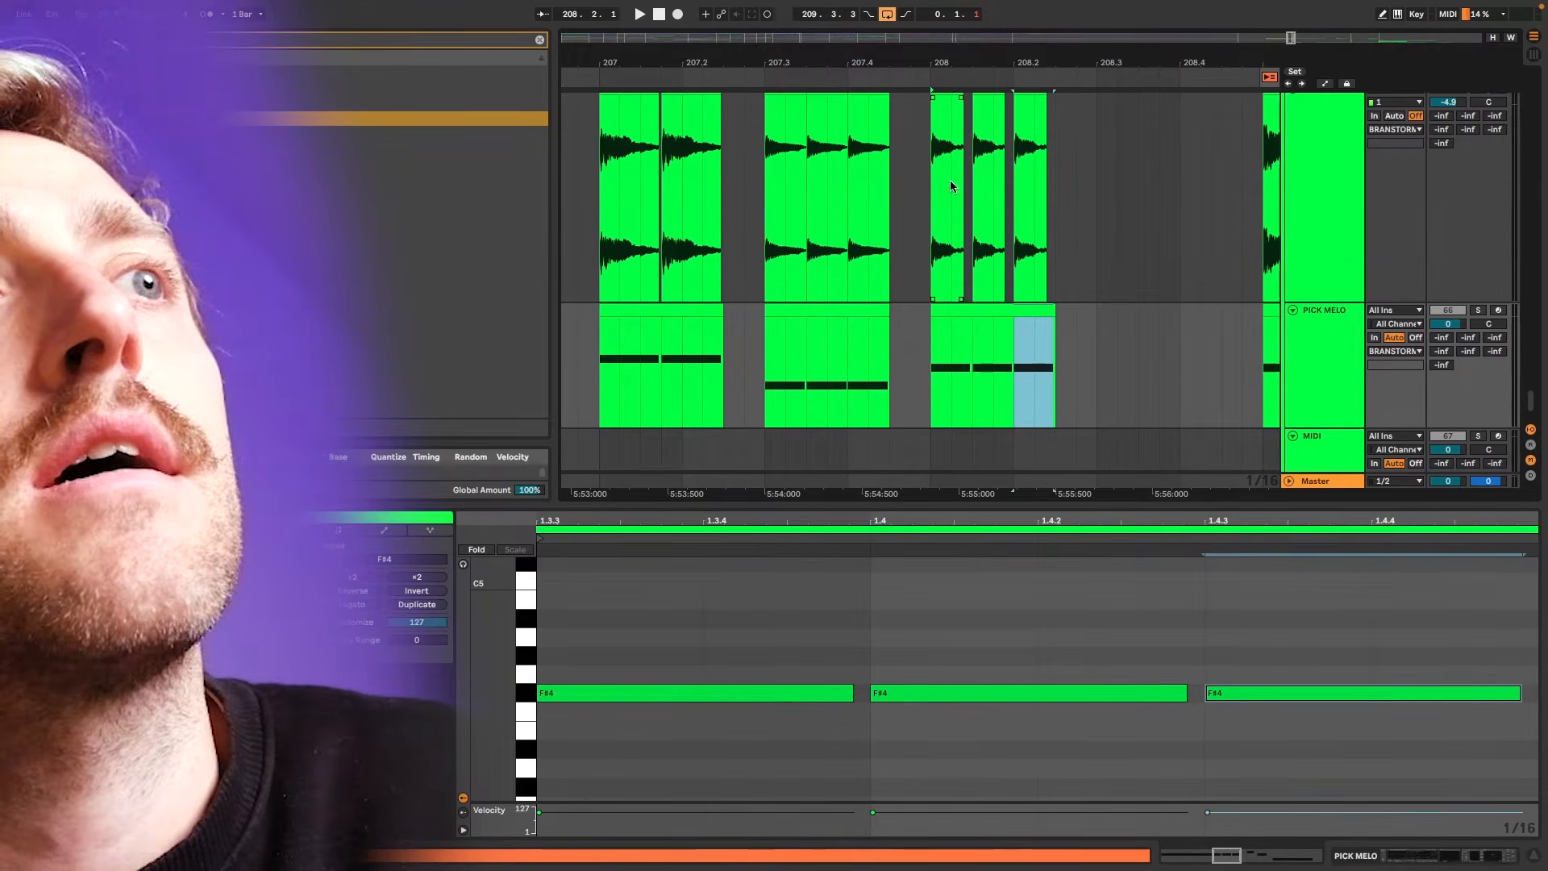
ctrl+scroll(816, 292, down, 5)
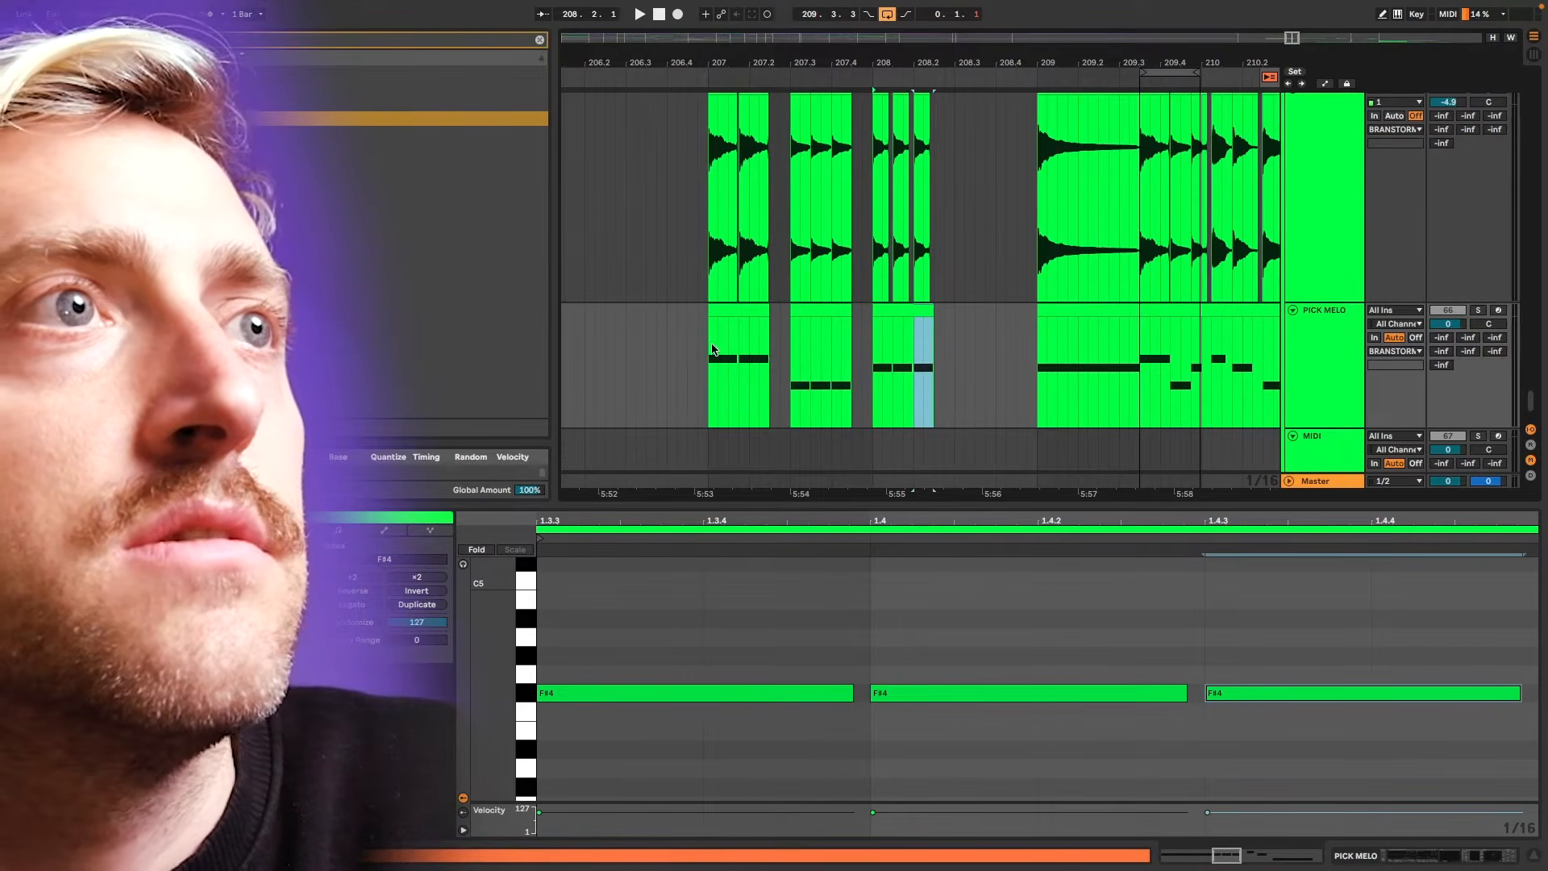
scroll(713, 349, up, 2)
click(723, 360)
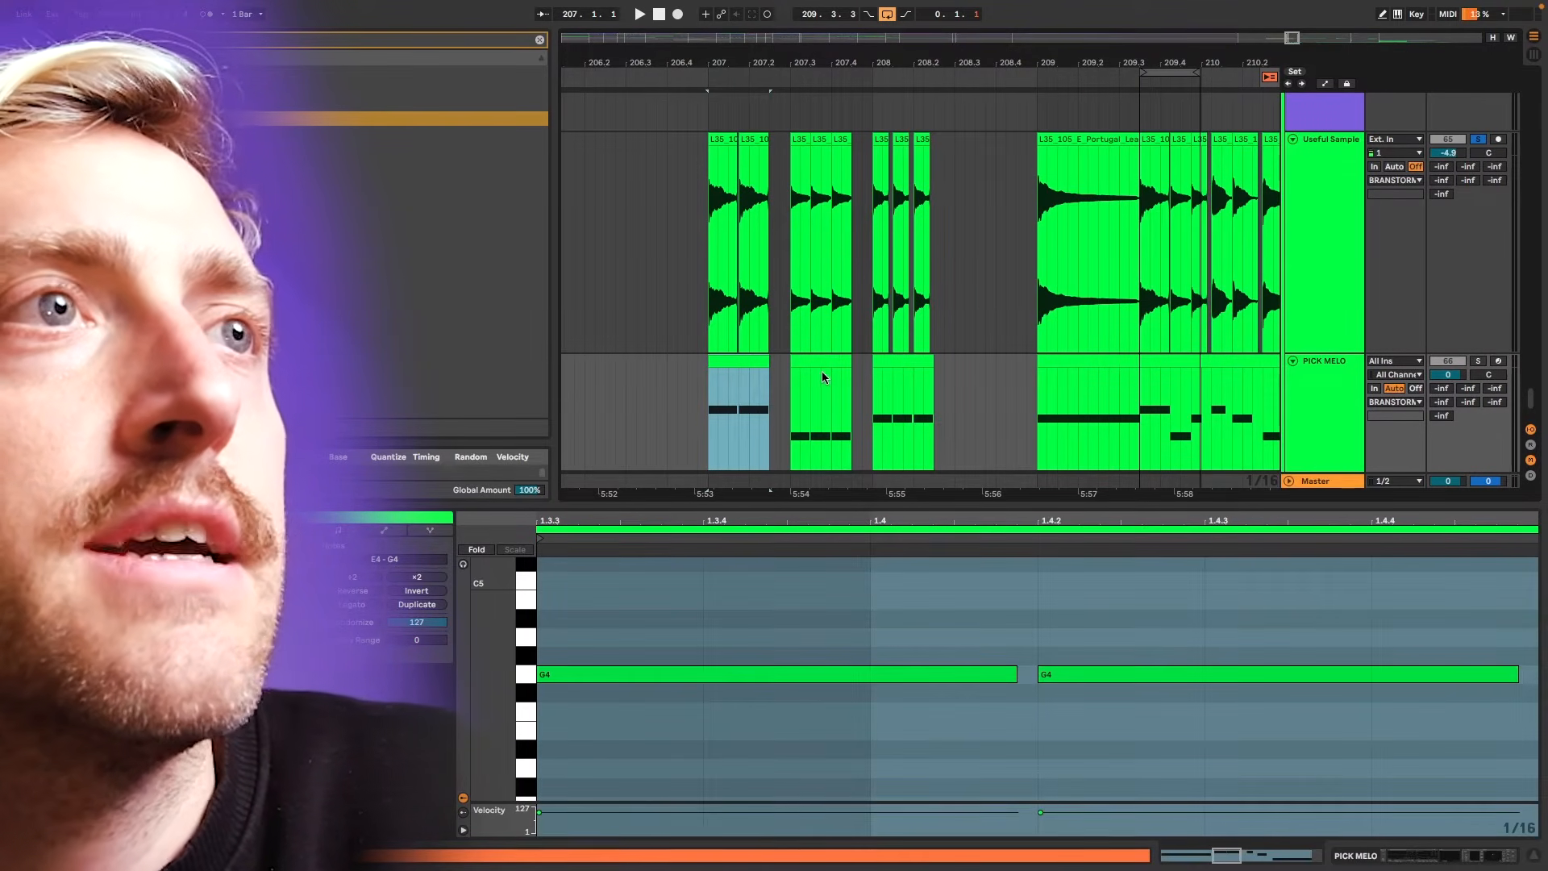
scroll(755, 363, left, 2)
click(758, 262)
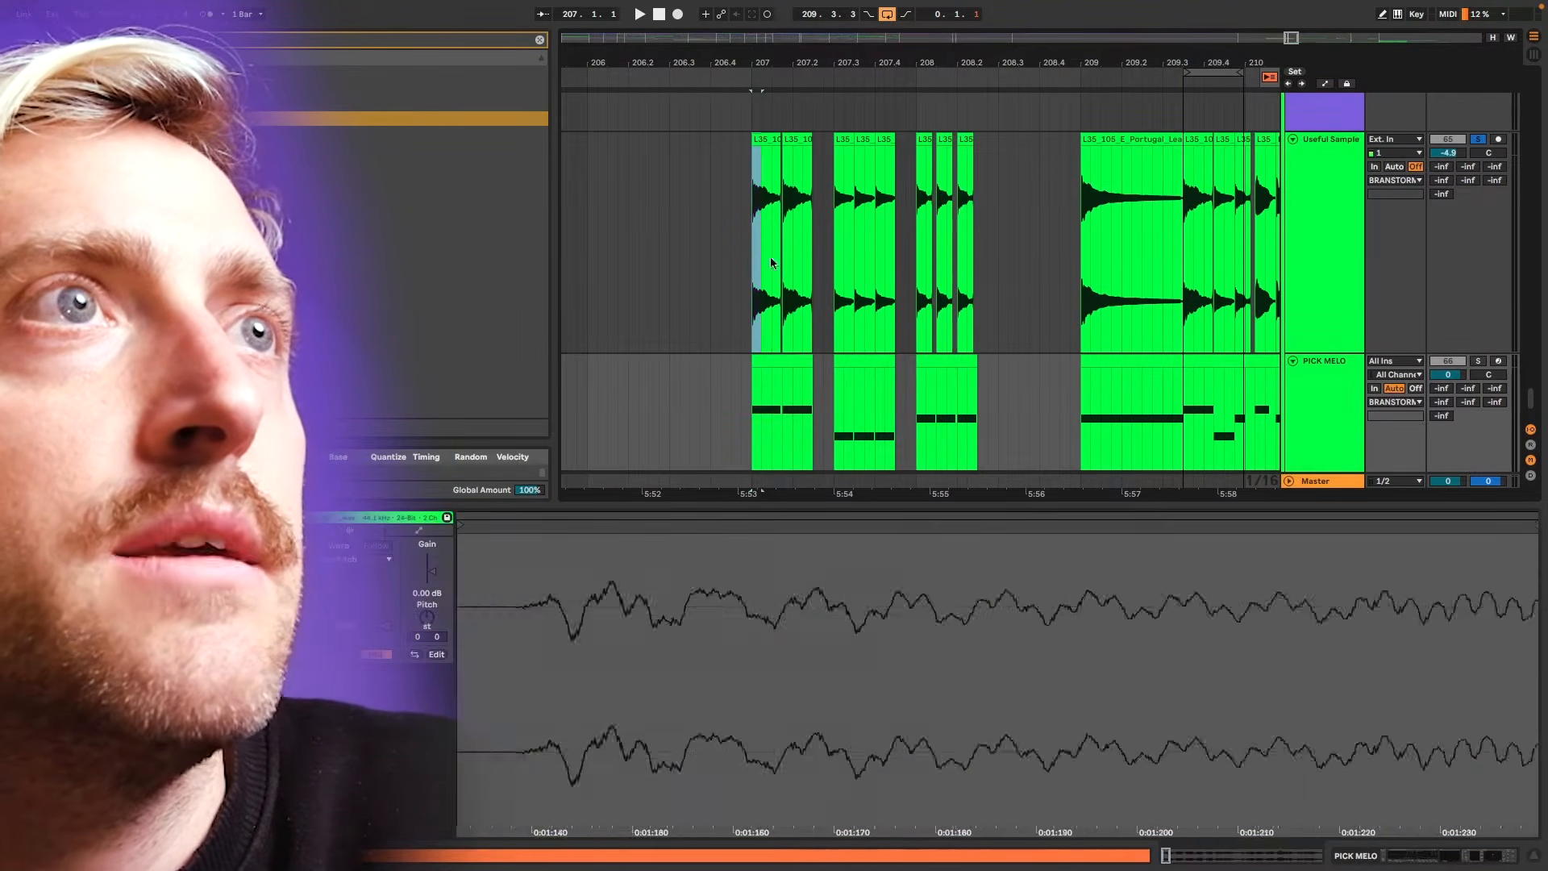
drag(771, 262, 811, 266)
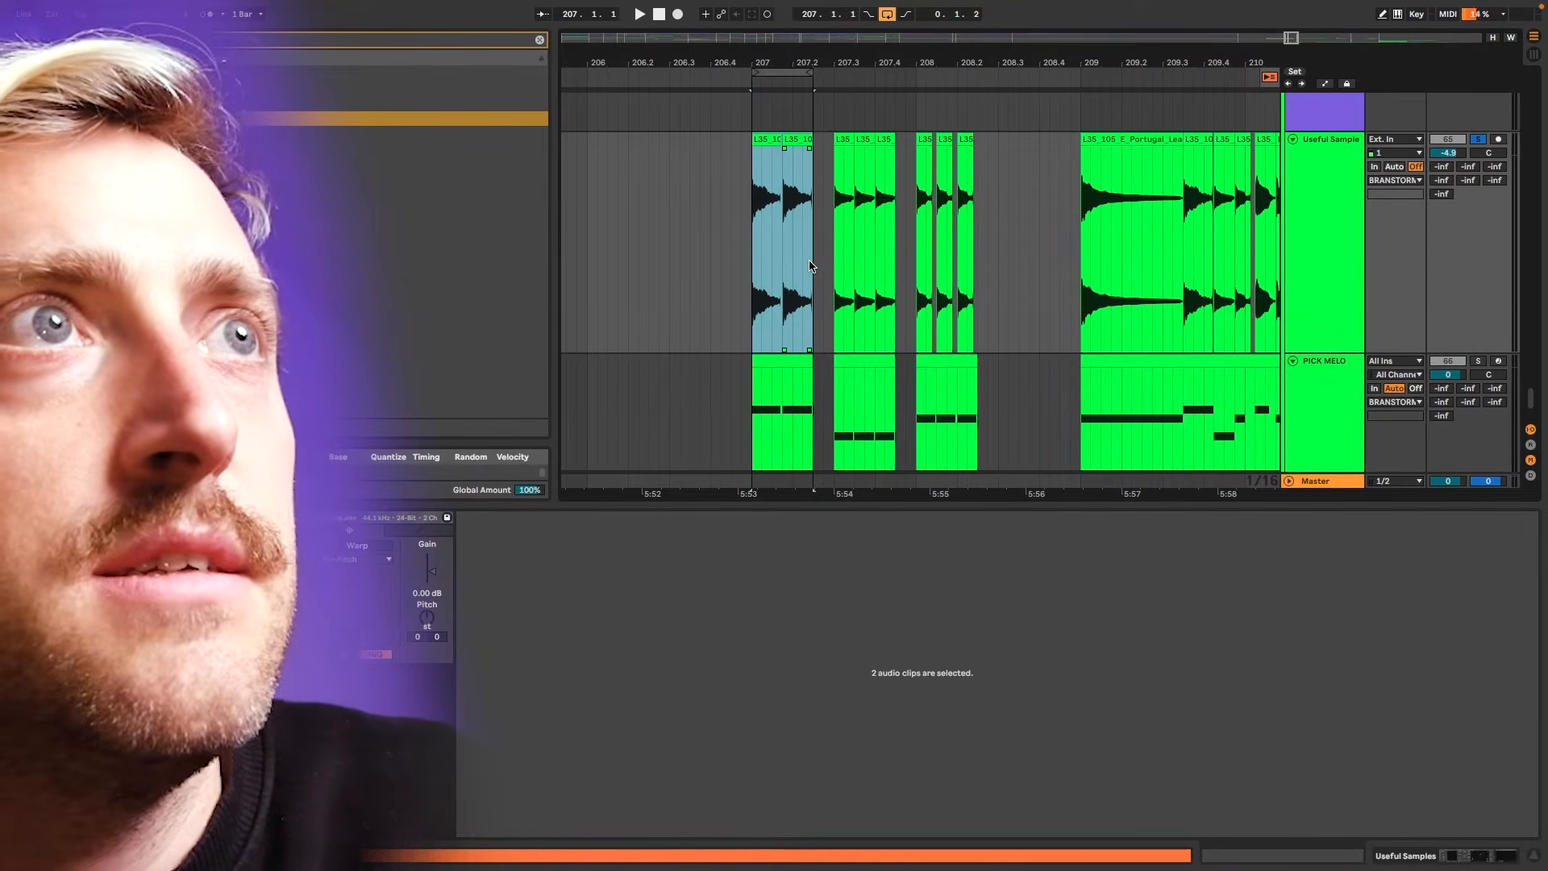
drag(808, 74, 992, 94)
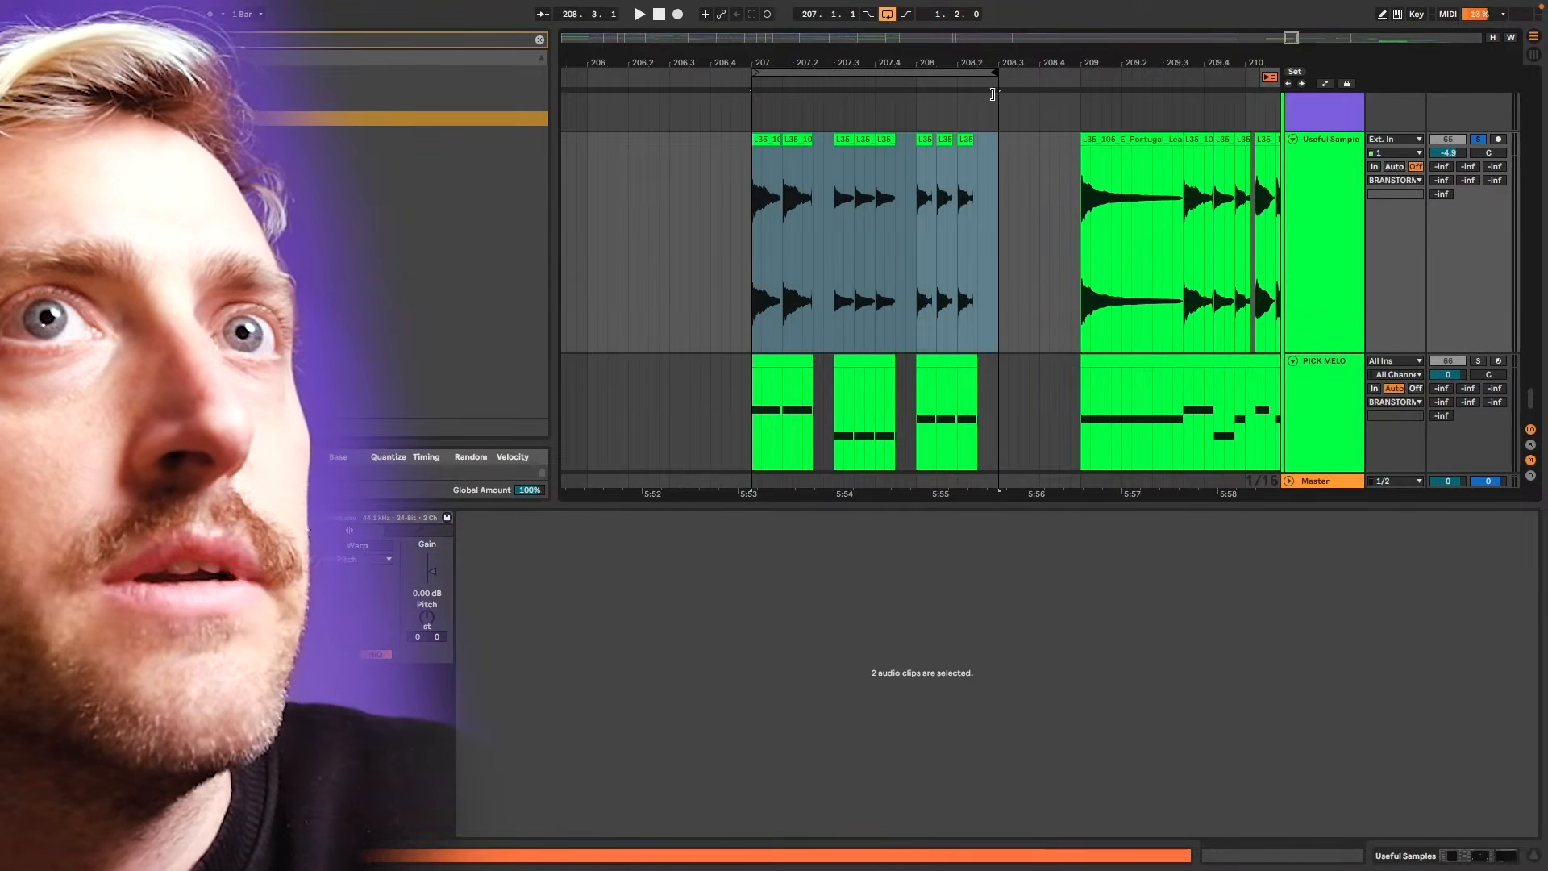
- Play the looped slice groups with Useful Samples and PICK MELO both soloed, restarting from the second group at 207.3.1
key(space)
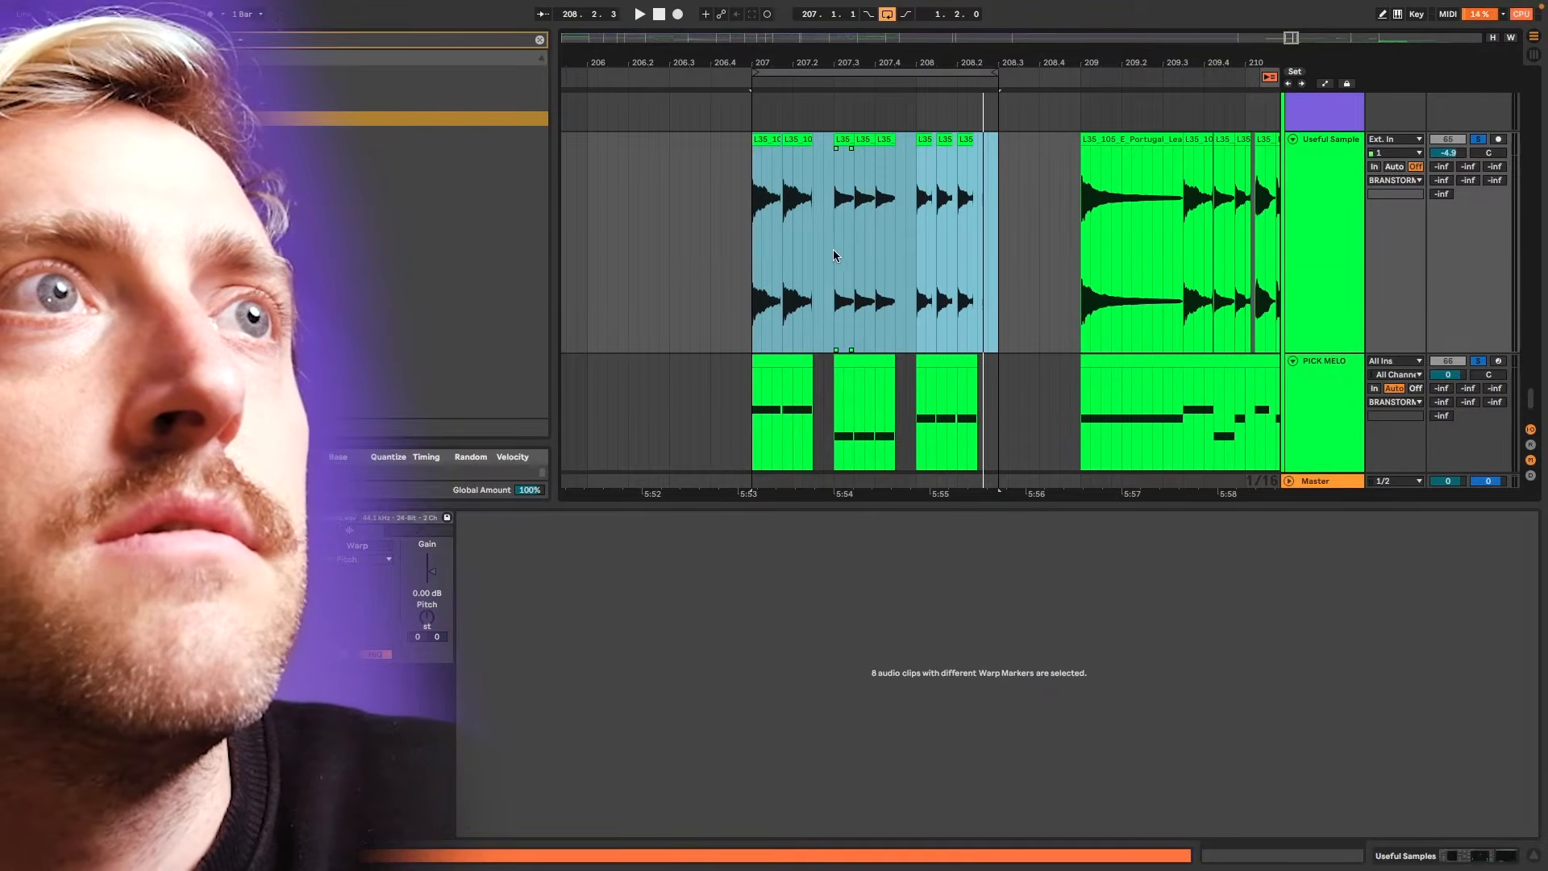
click(833, 249)
key(space)
key(space)
key(space)
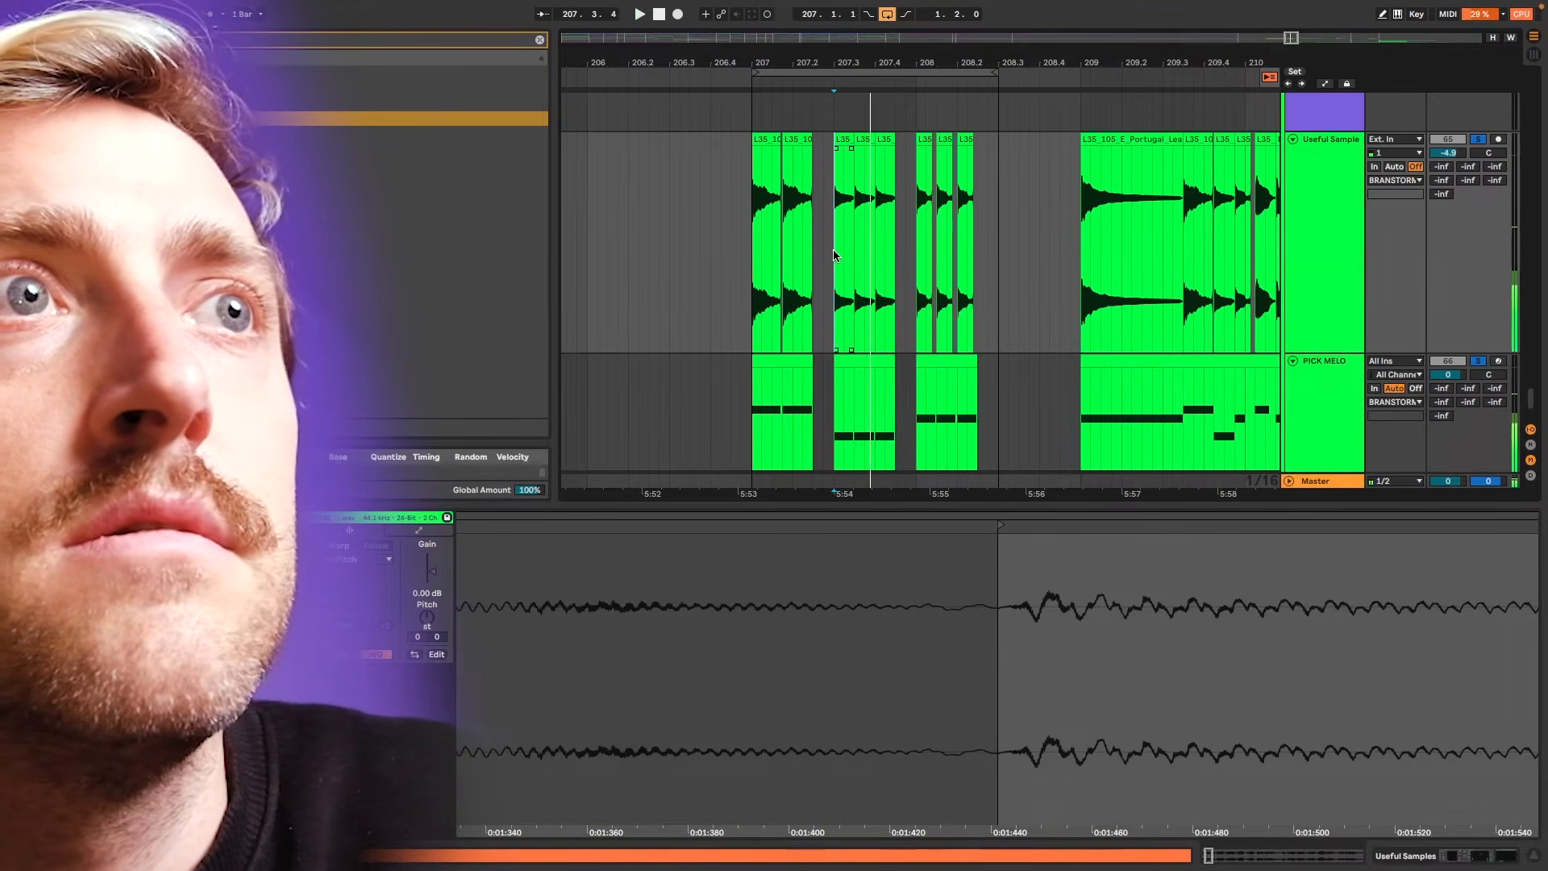
- Play the third slice group and its PICK MELO notes from 208.1.1 to compare their pitches by ear
key(space)
click(916, 252)
key(space)
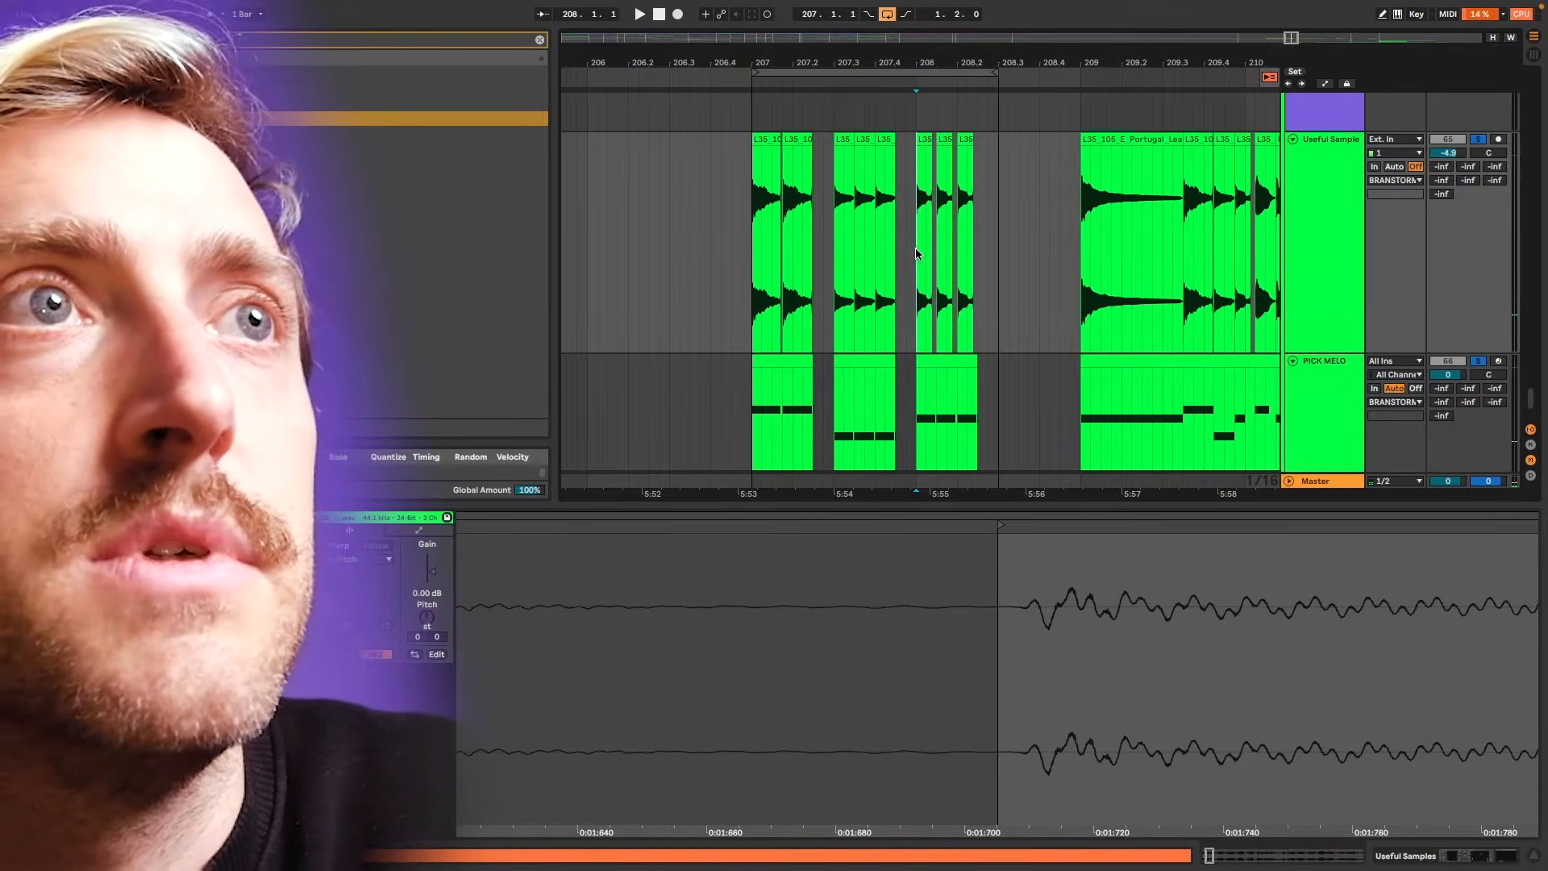
key(space)
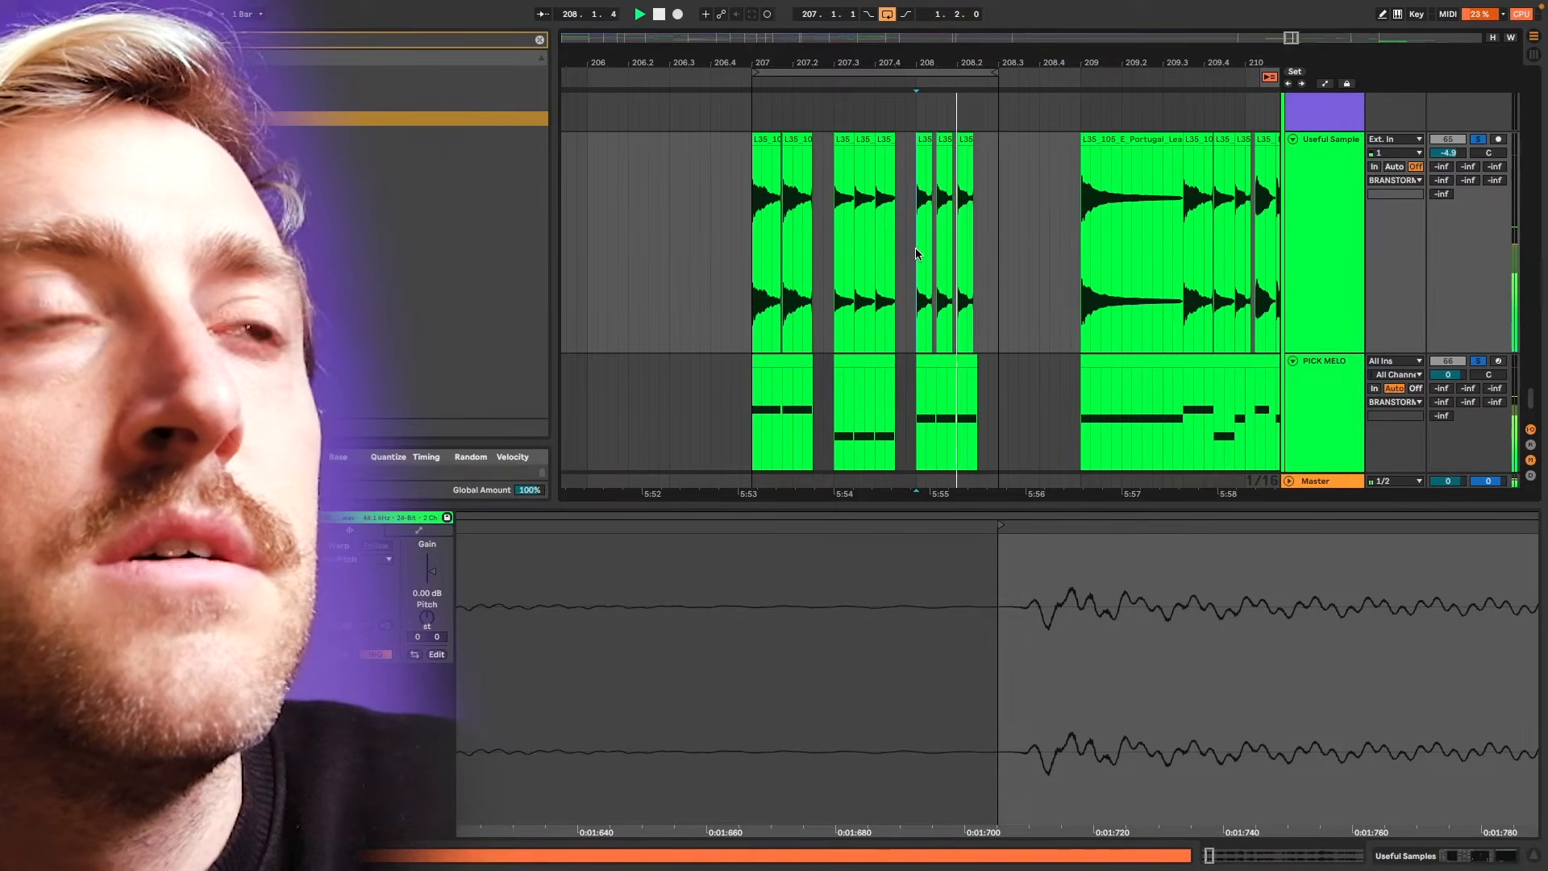
key(space)
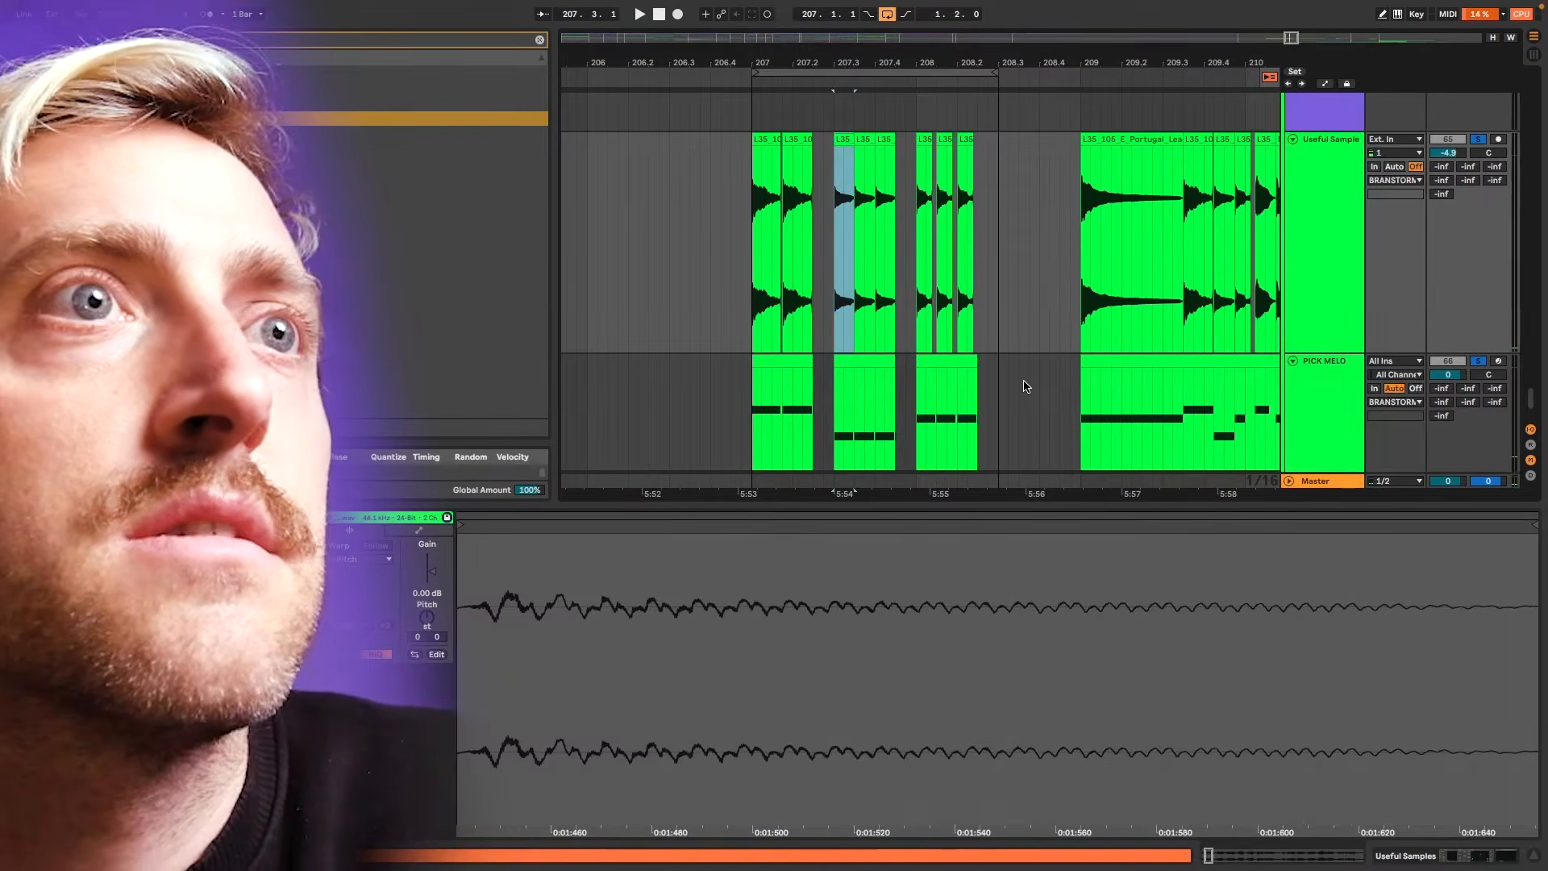
- Delete the audio and PICK MELO test groups from 207.3.1 to 208.3.3 and play the remaining group at 207.1.1
shift+click(1024, 386)
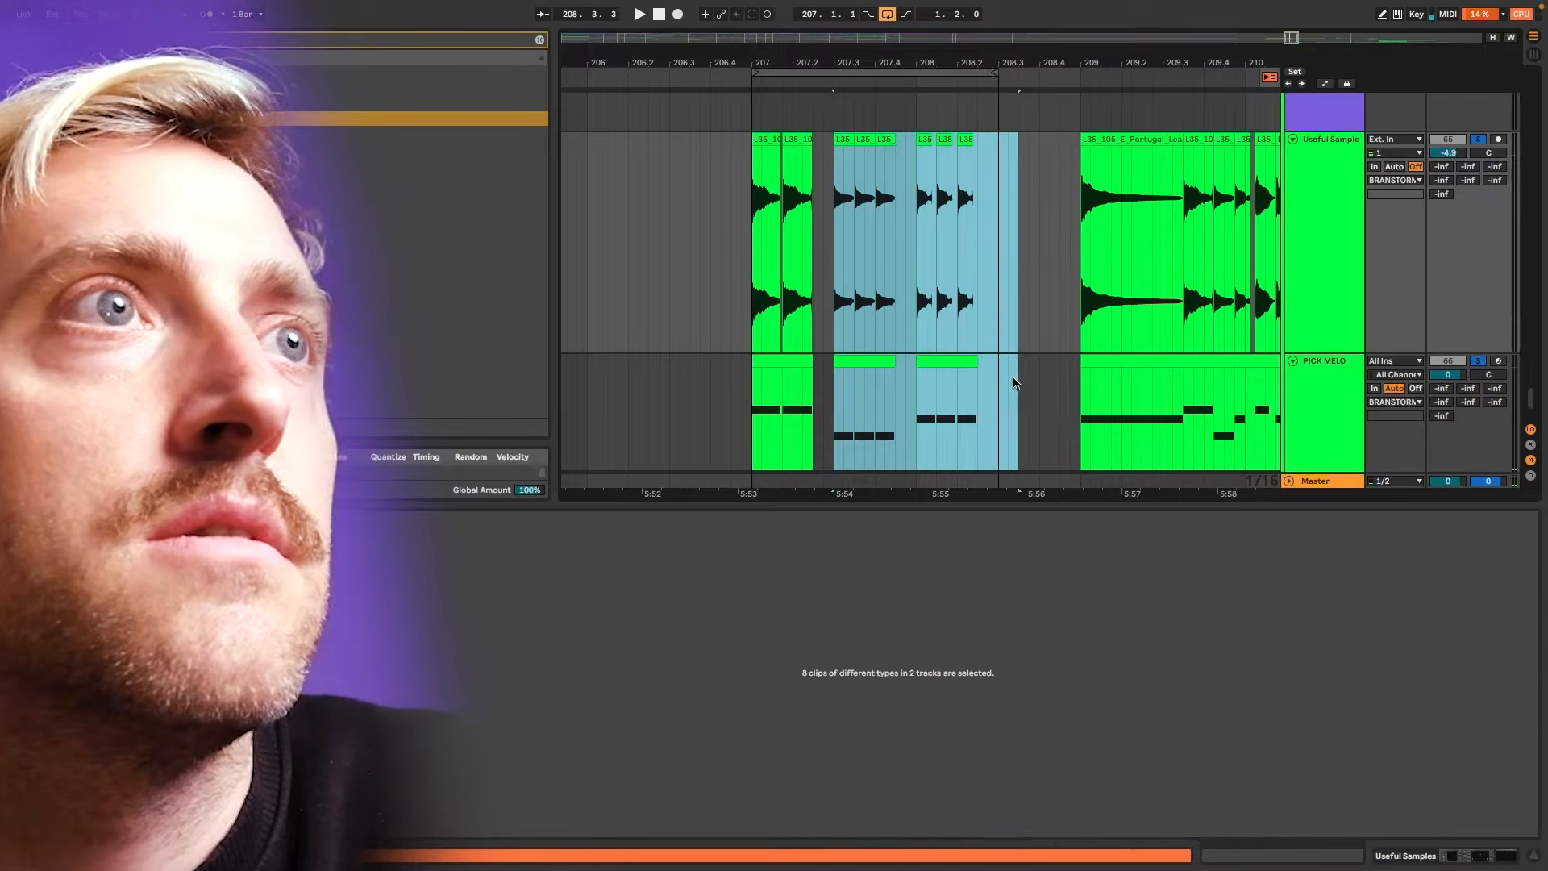
key(Delete)
click(749, 255)
key(space)
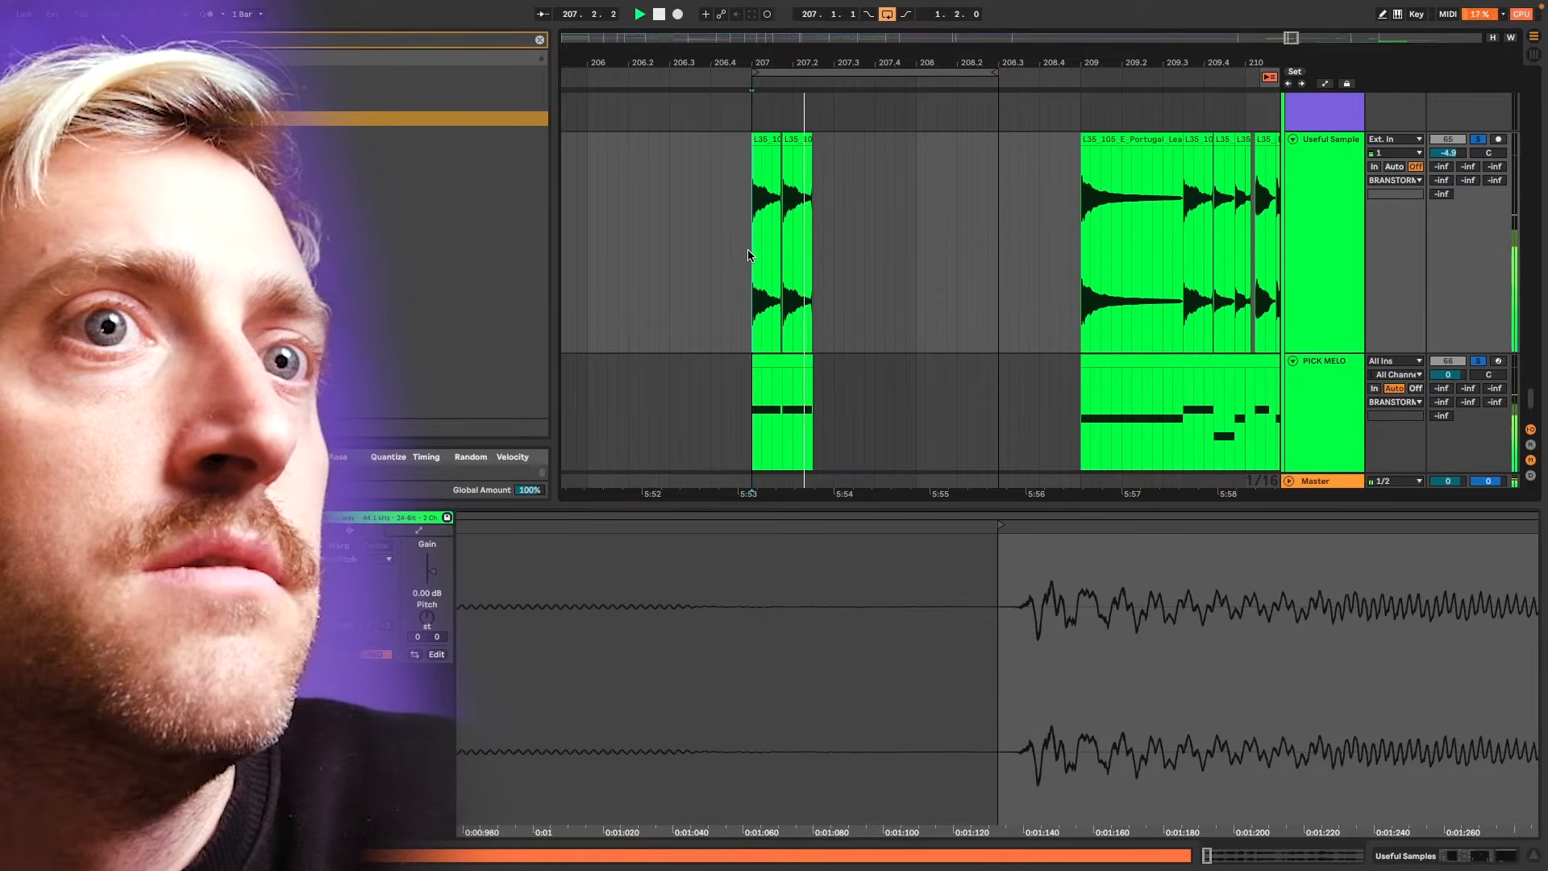
key(space)
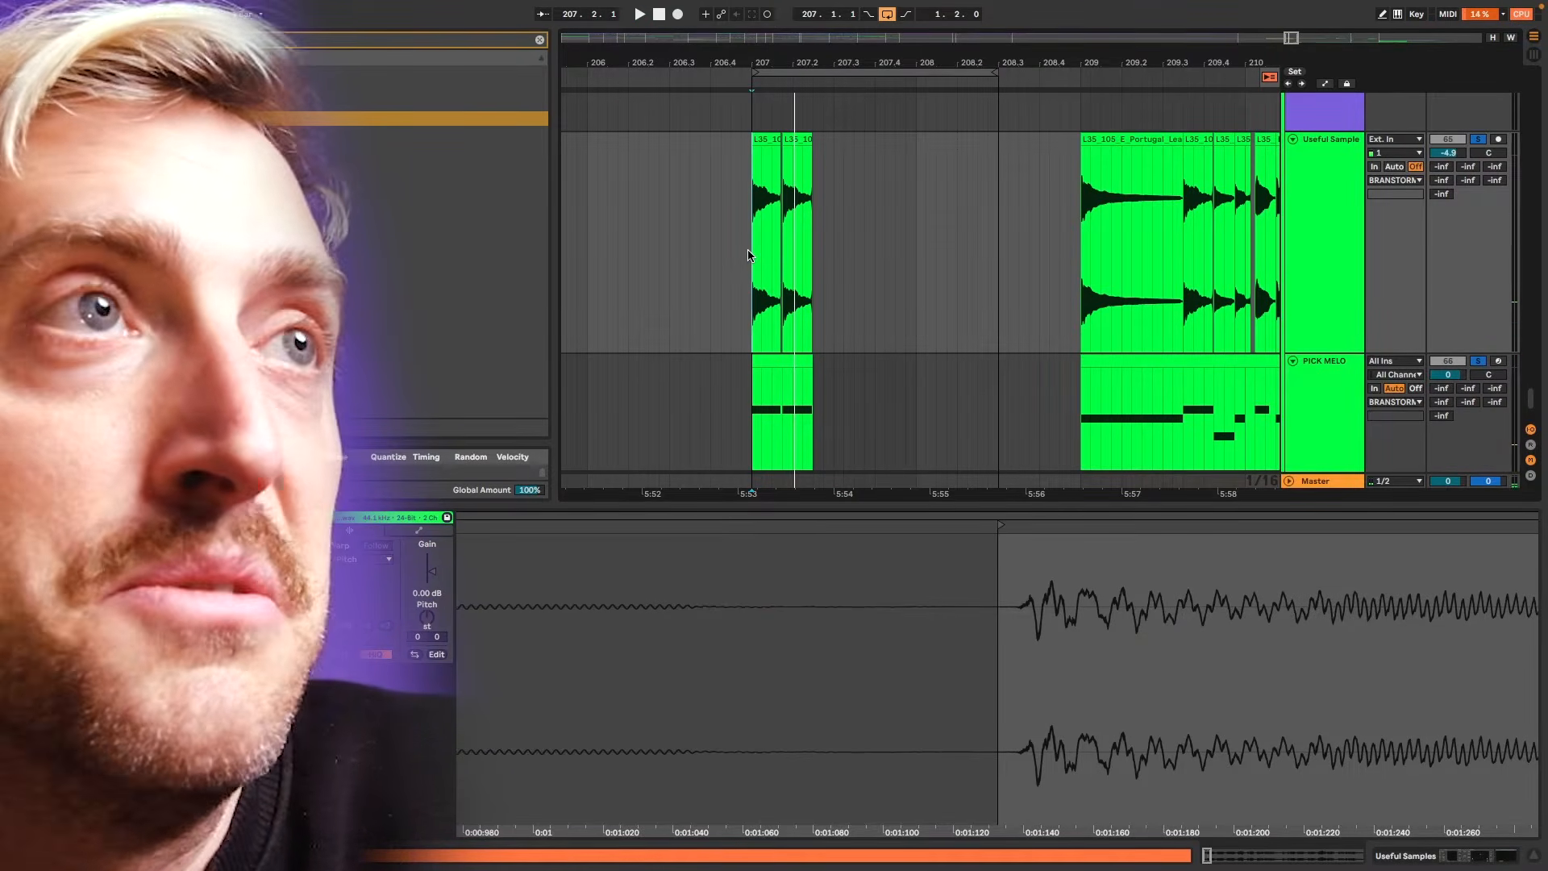
- Unsolo both tracks and turn off the arrangement's fixed grid
scroll(738, 278, up, 5)
scroll(742, 281, up, 1)
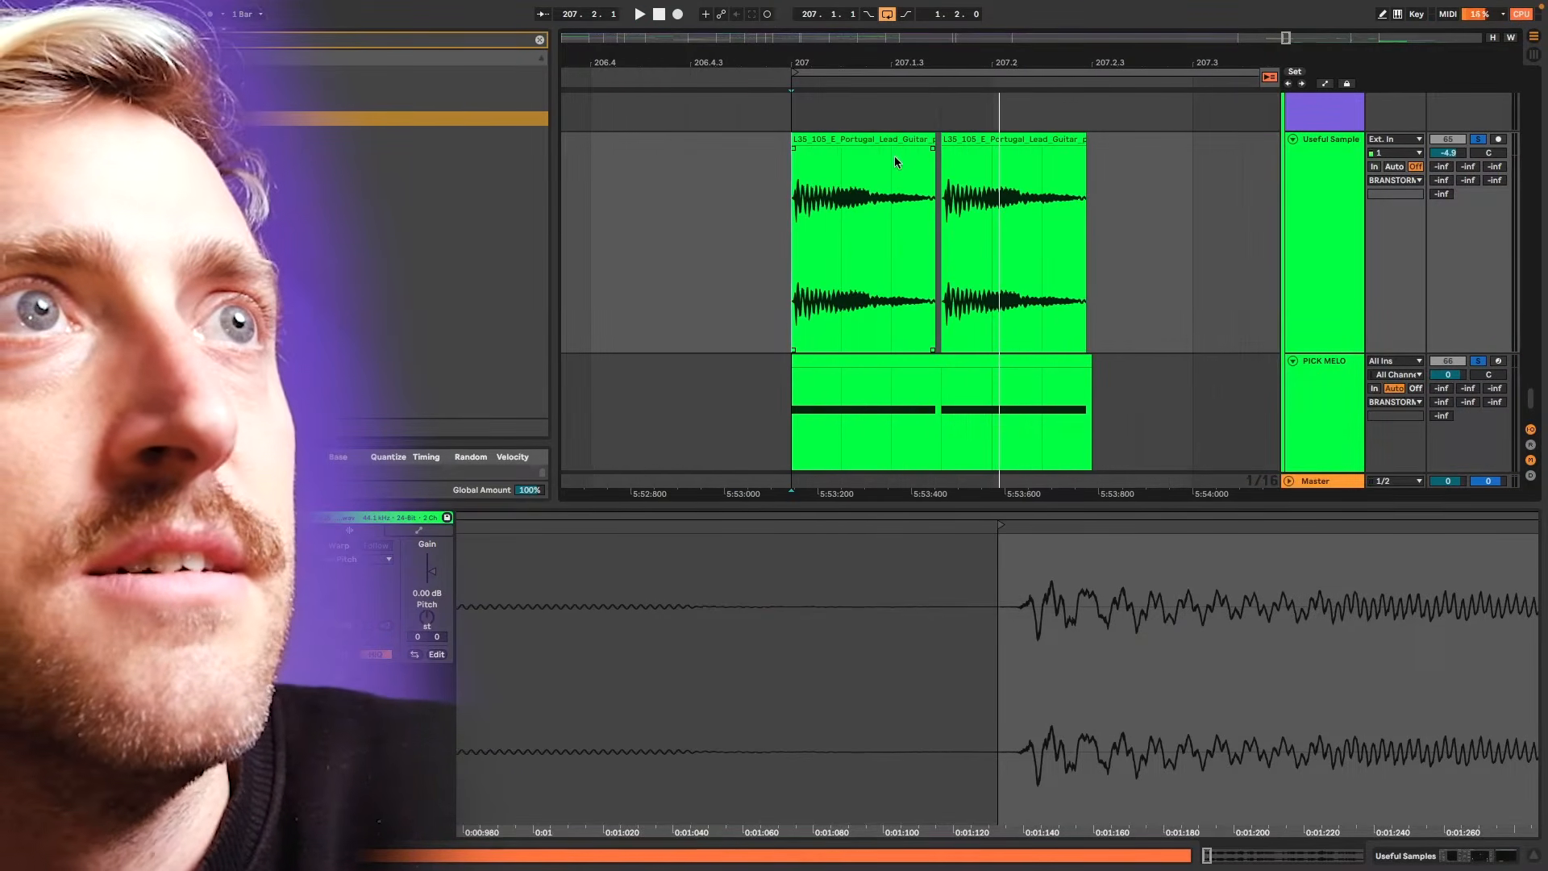
click(894, 156)
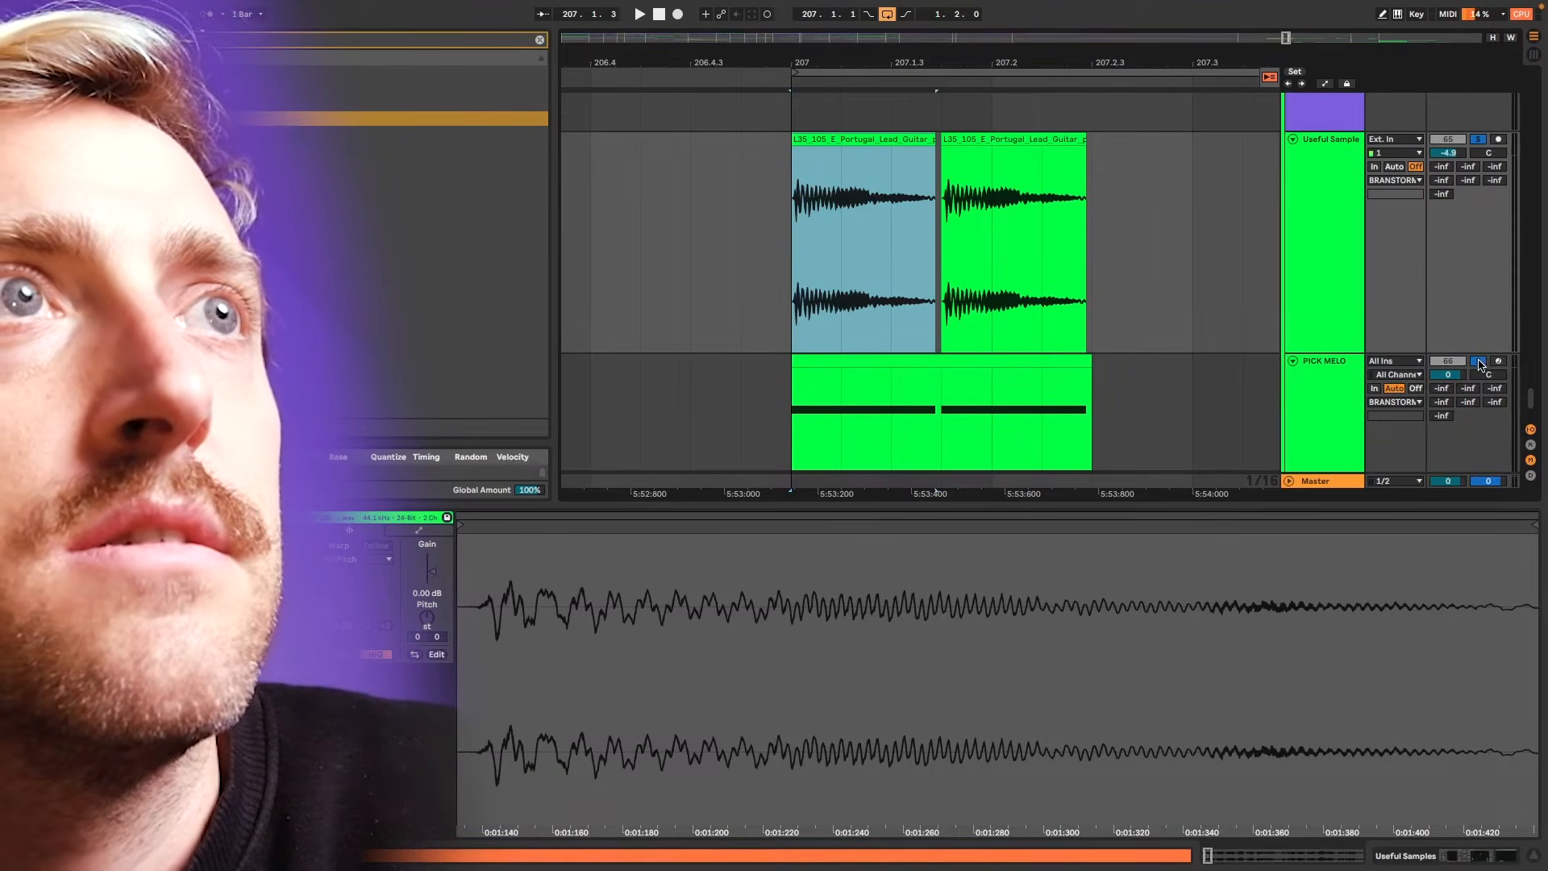
click(1480, 363)
click(861, 141)
scroll(883, 201, up, 2)
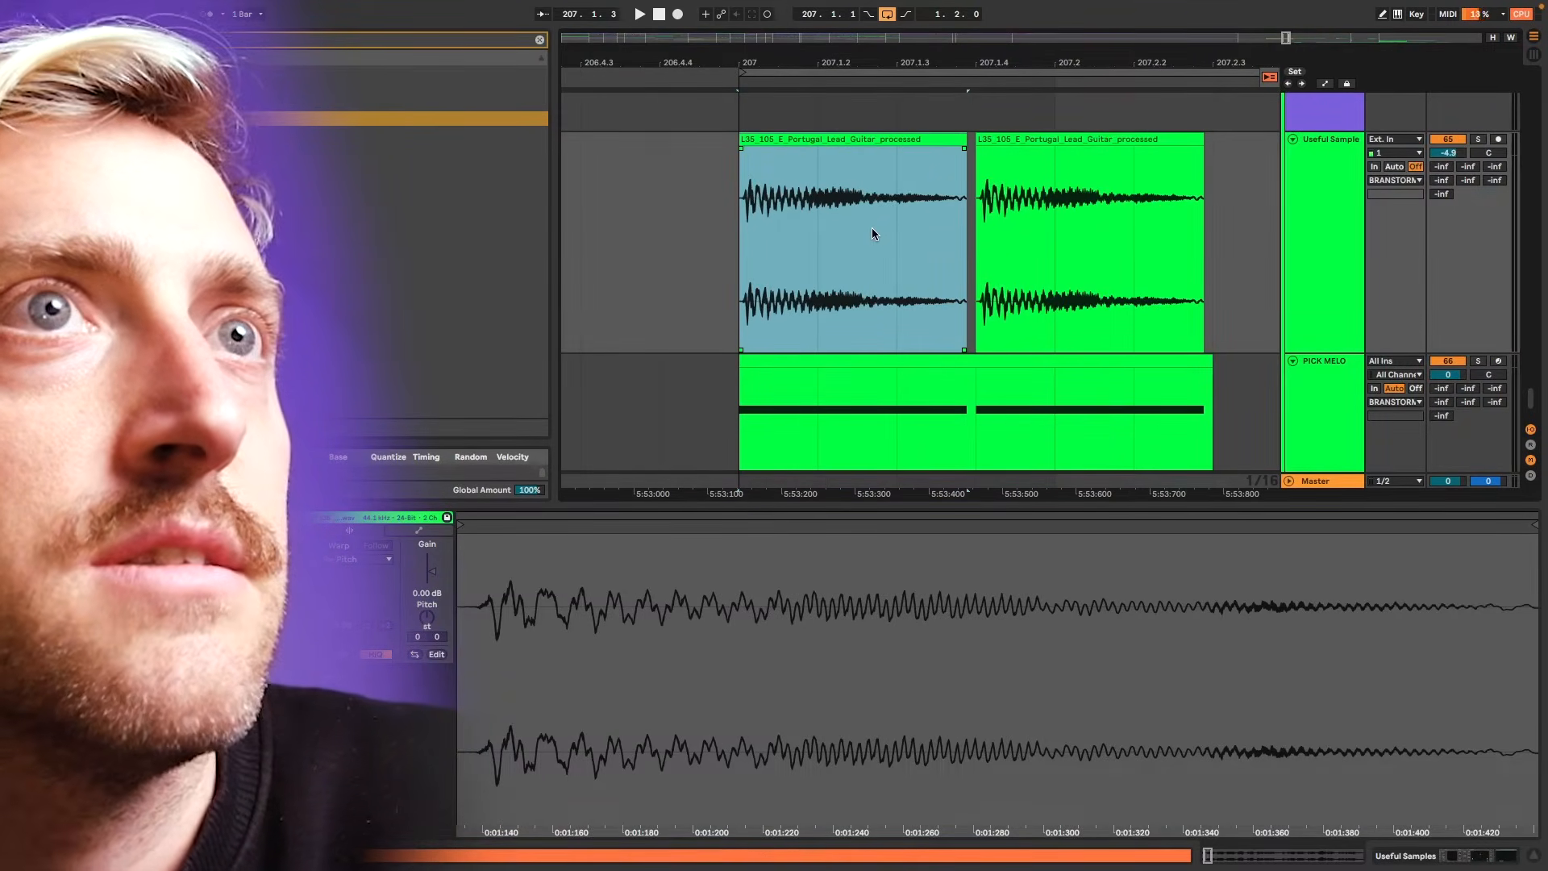
scroll(872, 232, down, 2)
right_click(992, 224)
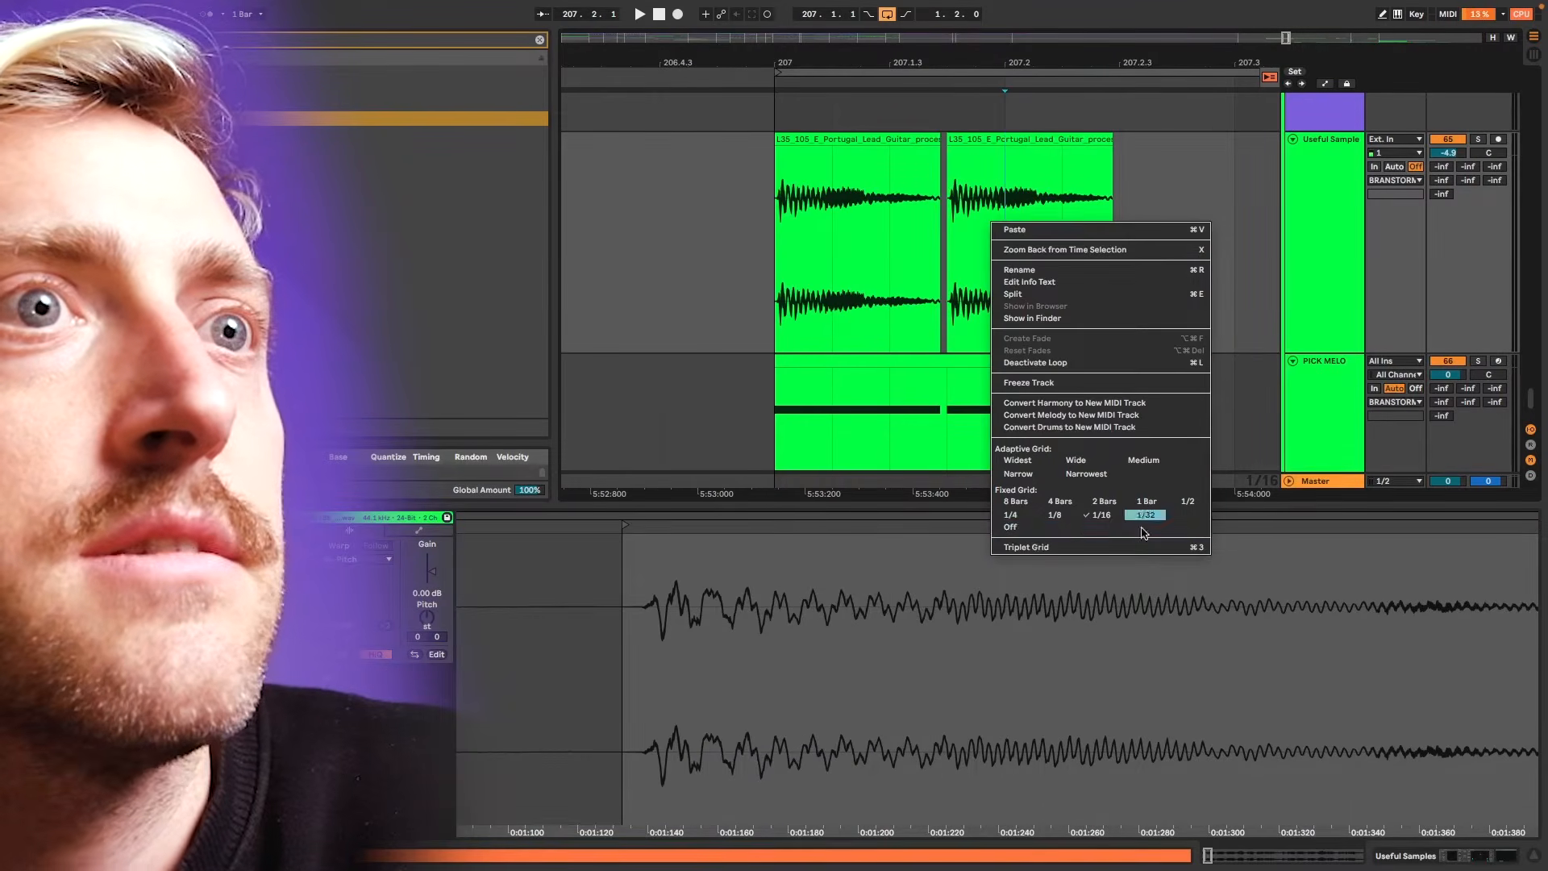
click(1049, 528)
- Split the second slice copy into attack, middle and tail fragments at the visible changes in its waveform
scroll(1072, 244, up, 3)
scroll(1027, 235, down, 1)
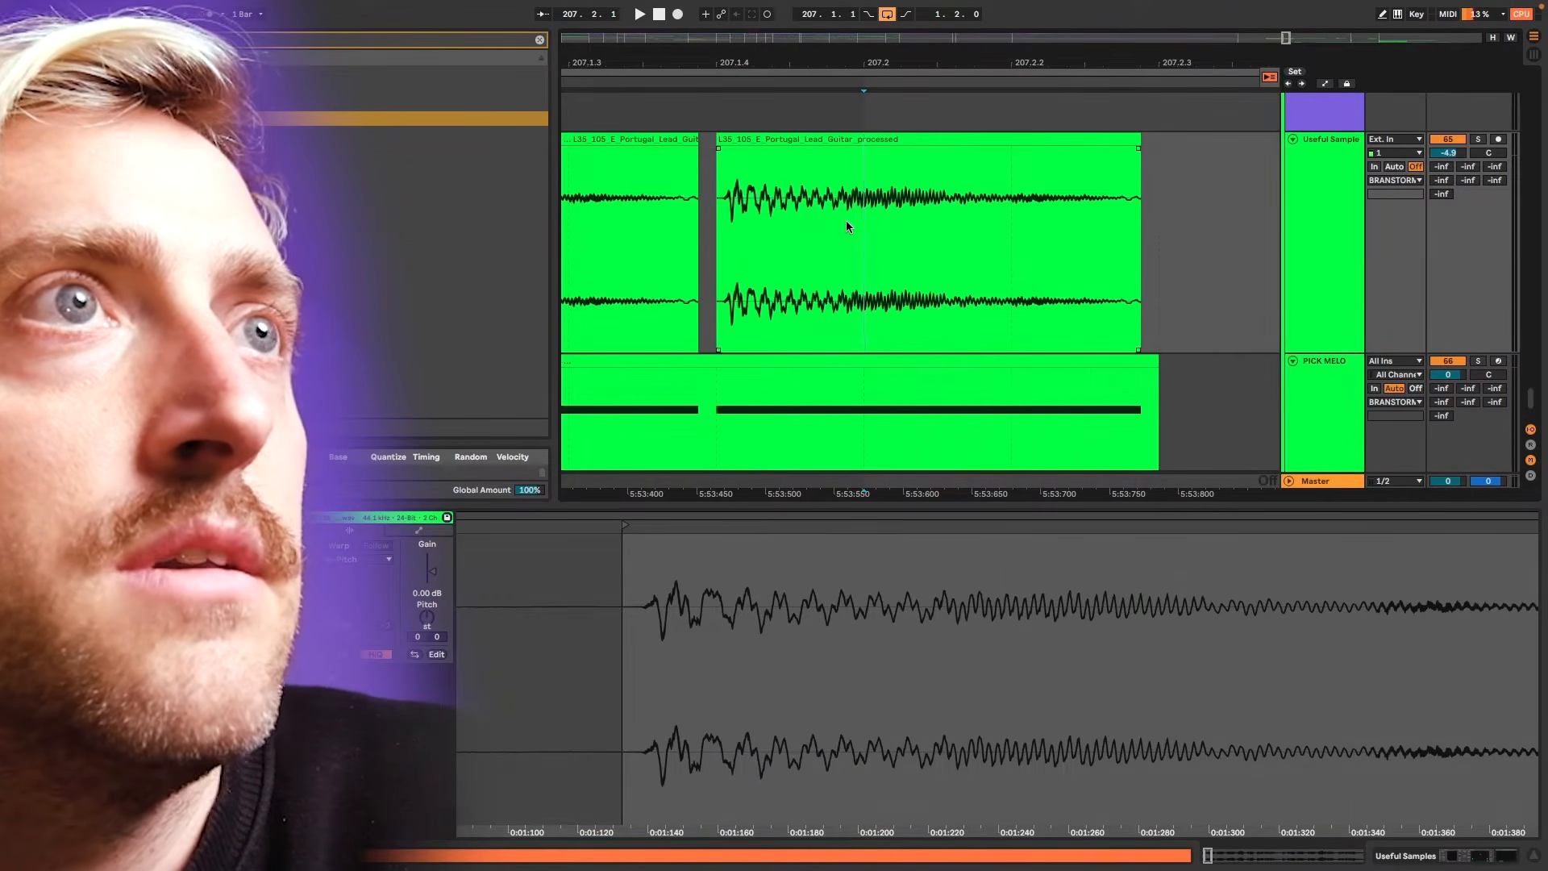
scroll(845, 220, up, 2)
scroll(845, 220, down, 3)
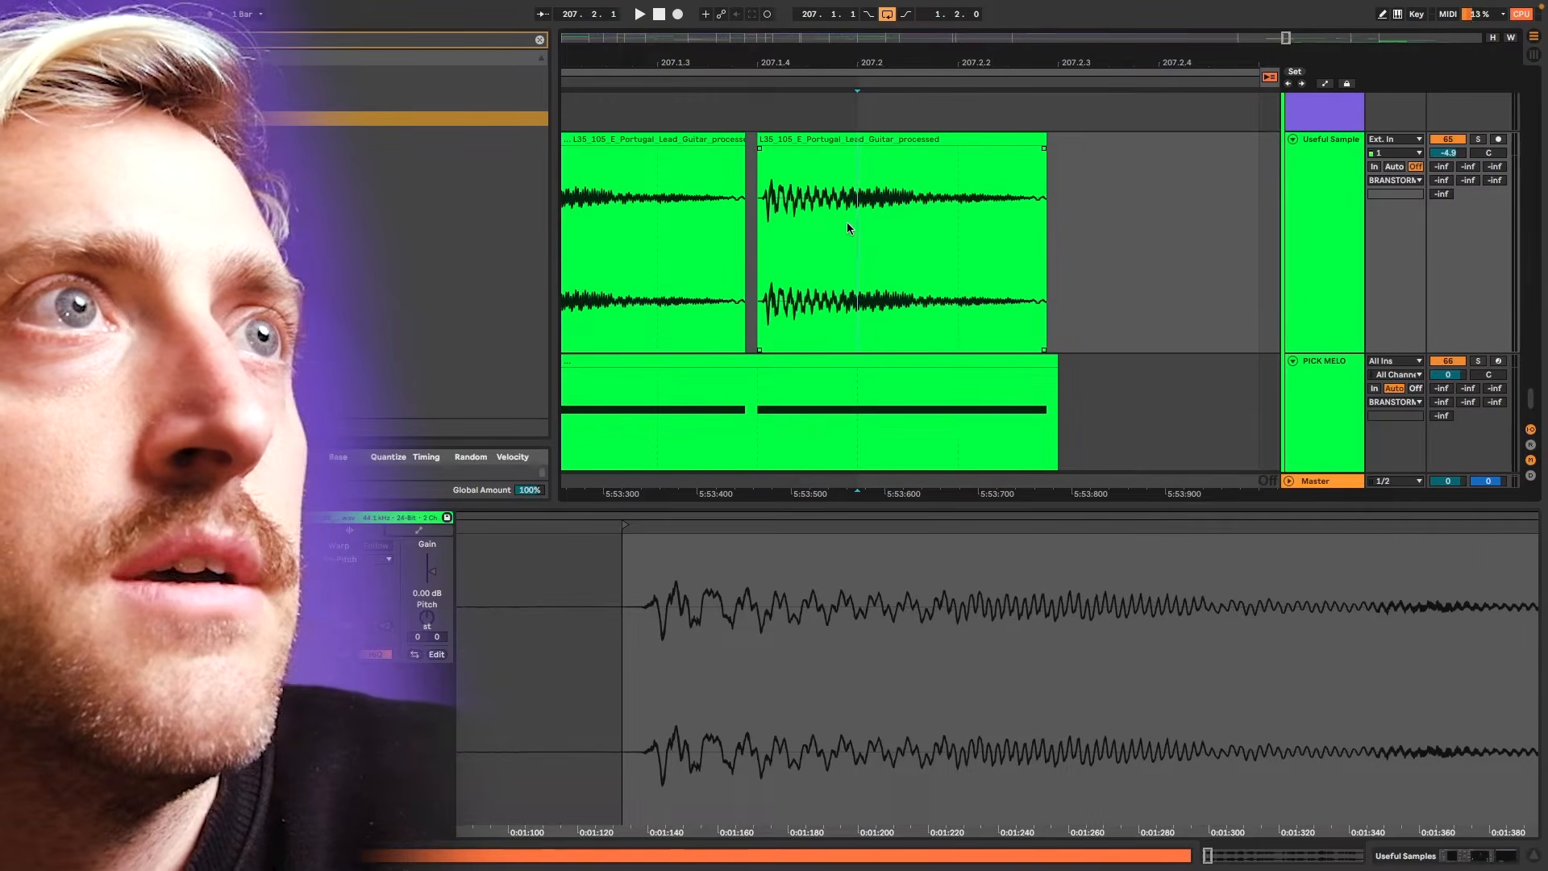
scroll(853, 246, left, 2)
click(872, 215)
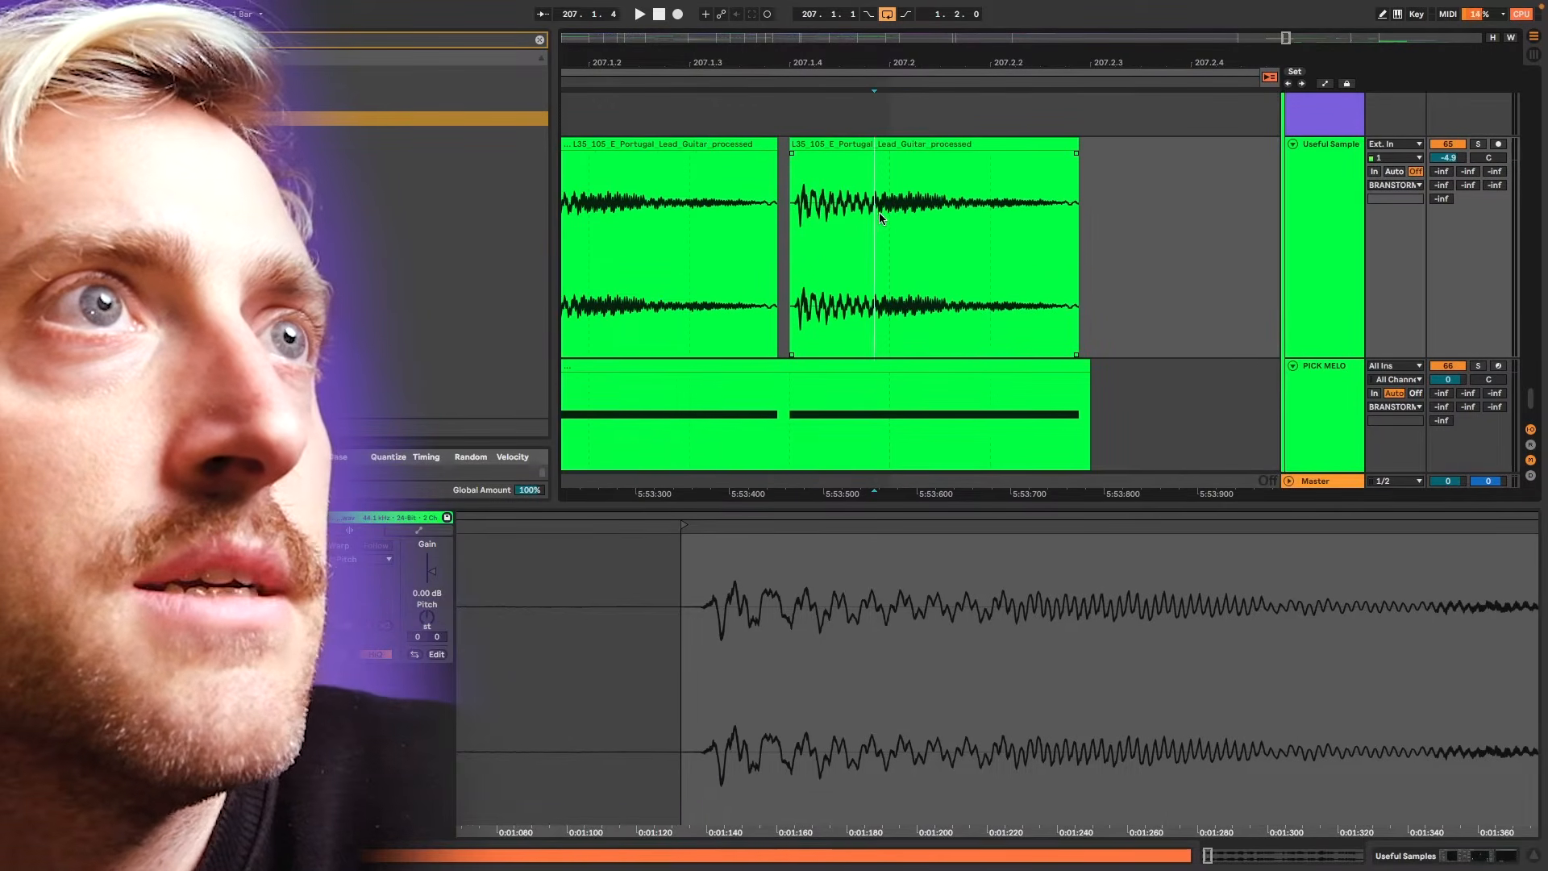
shift+click(947, 214)
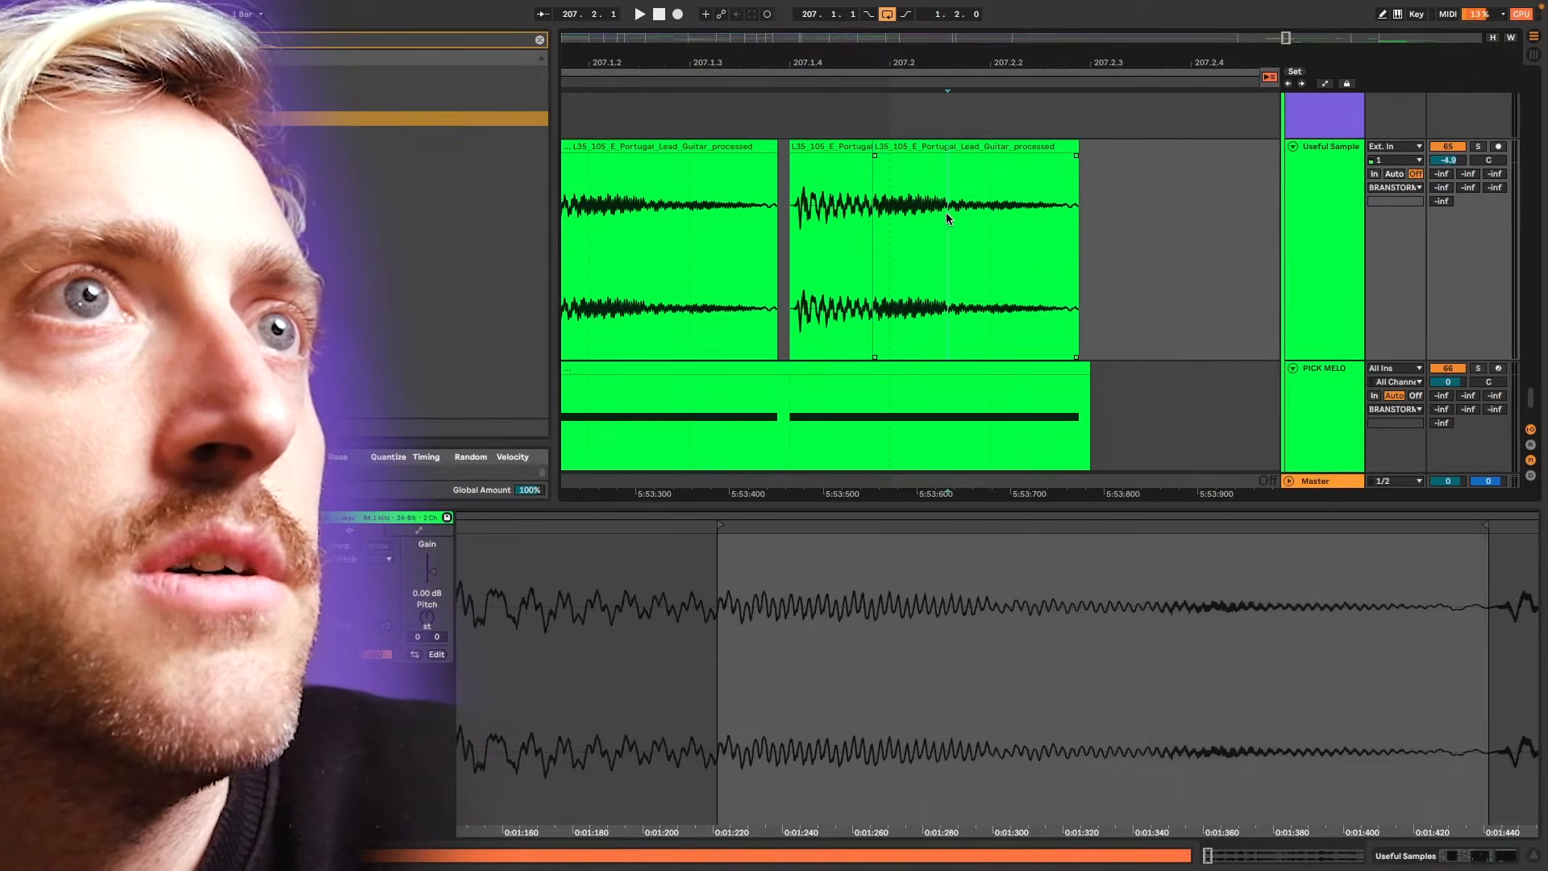
key(ctrl+e)
scroll(946, 212, down, 2)
scroll(945, 220, up, 4)
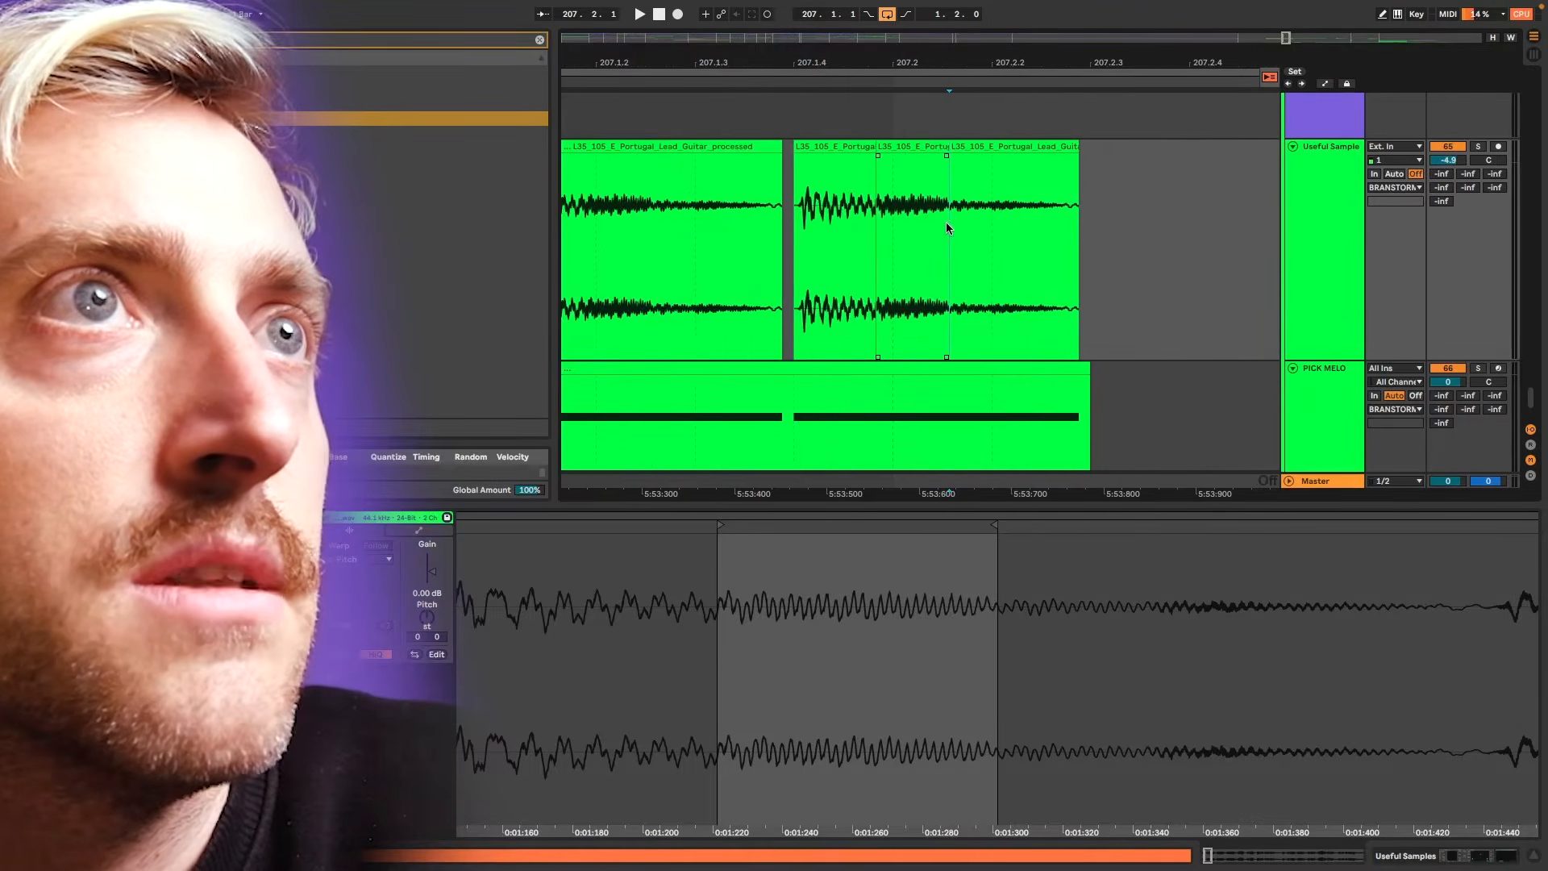
scroll(945, 226, down, 2)
- Set the fixed grid to 1/16 and move the tail fragment to 207.3.1 and the middle fragment to 207.2.4
right_click(1070, 172)
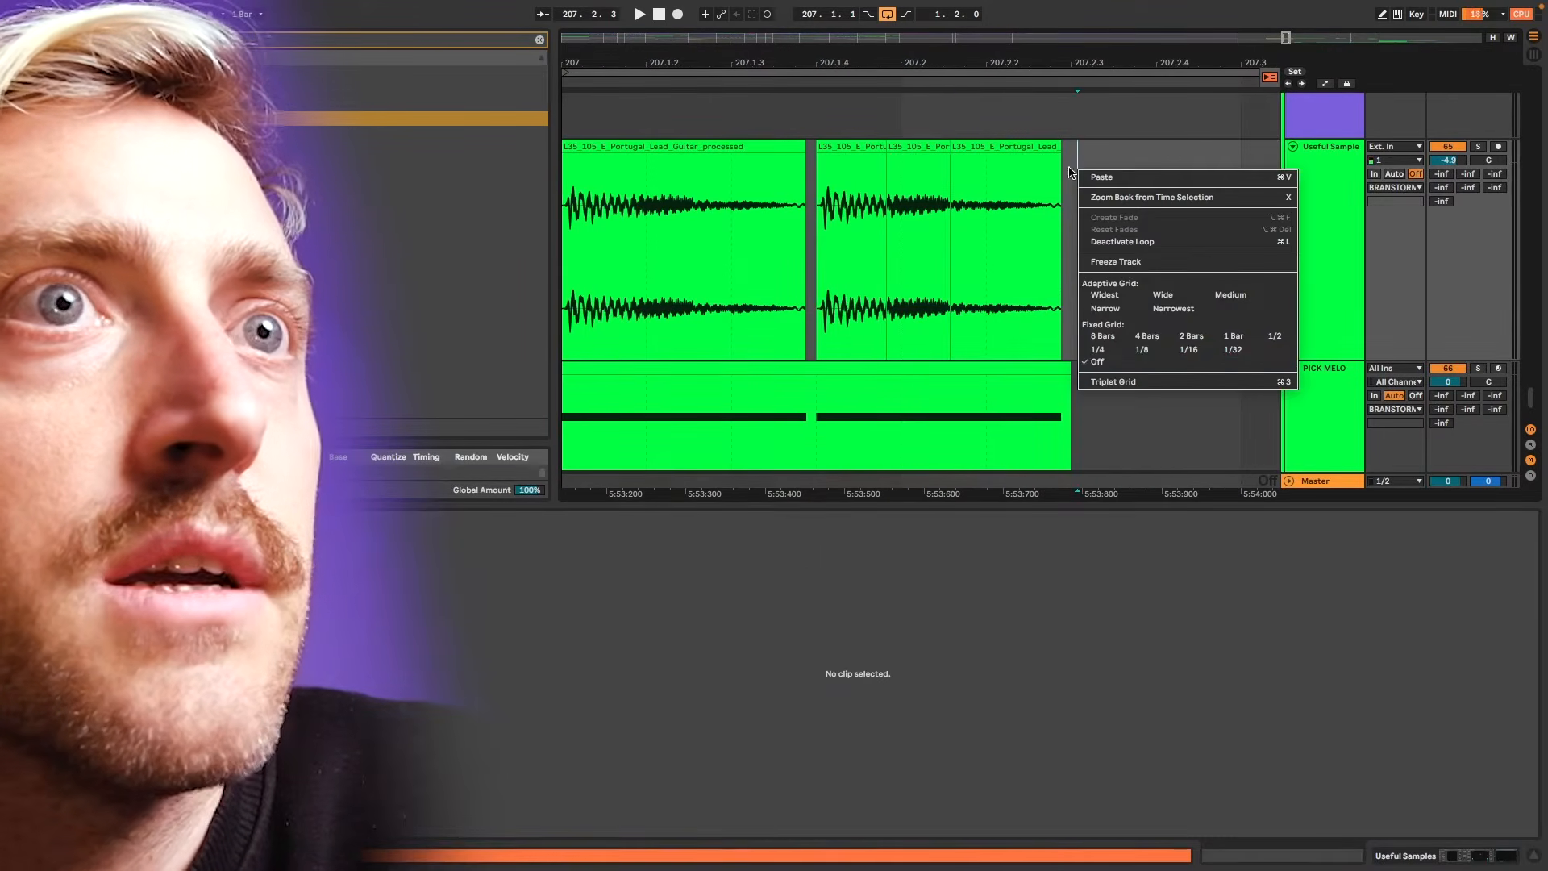
click(1188, 350)
scroll(977, 243, down, 3)
drag(997, 146, 1158, 152)
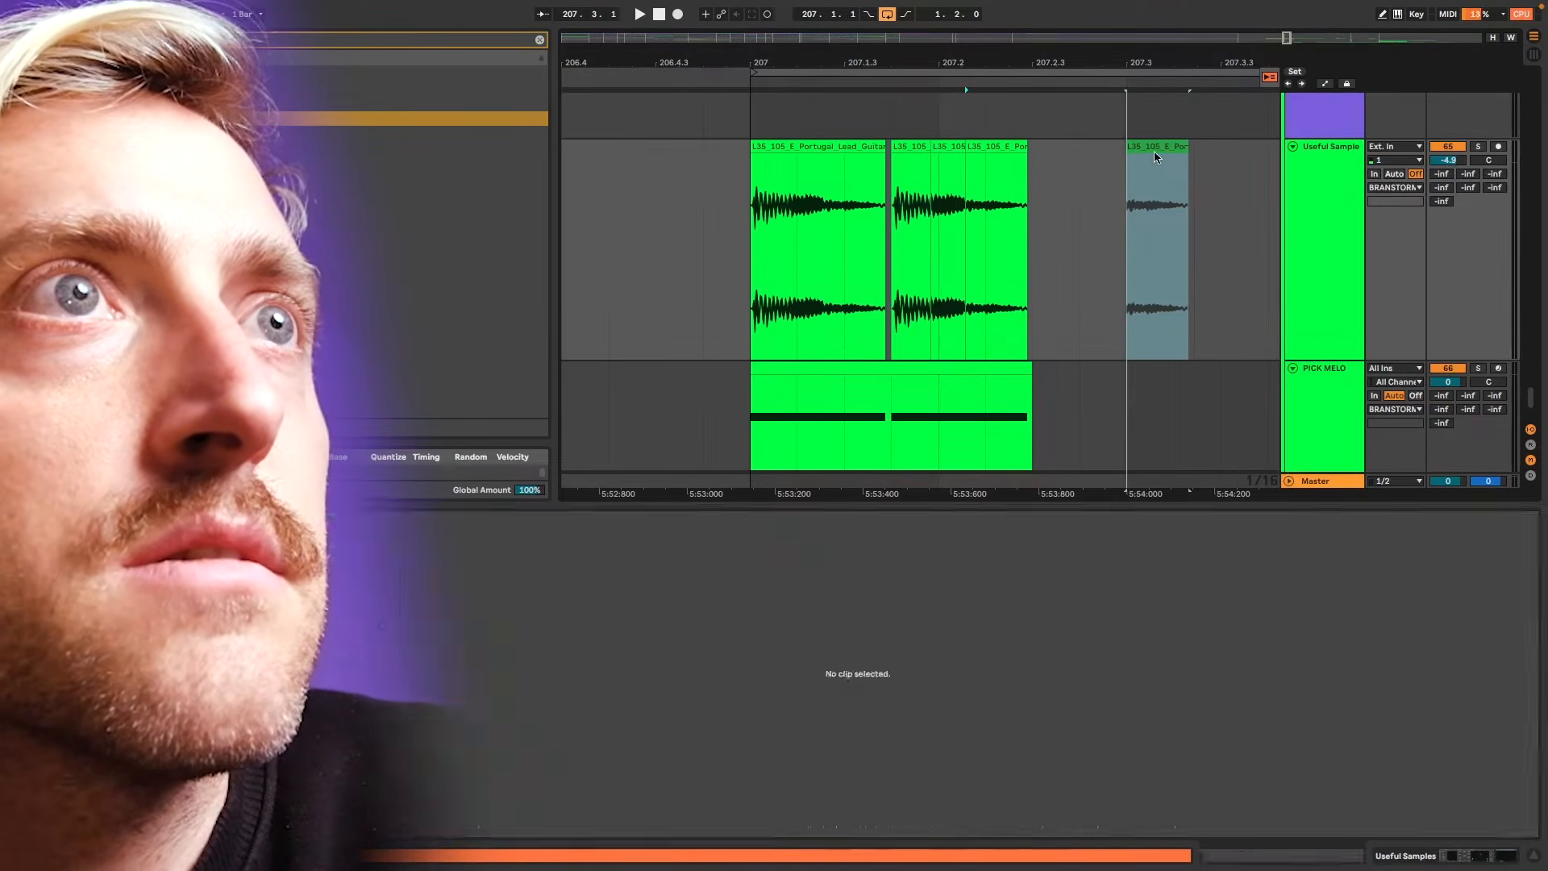
click(952, 145)
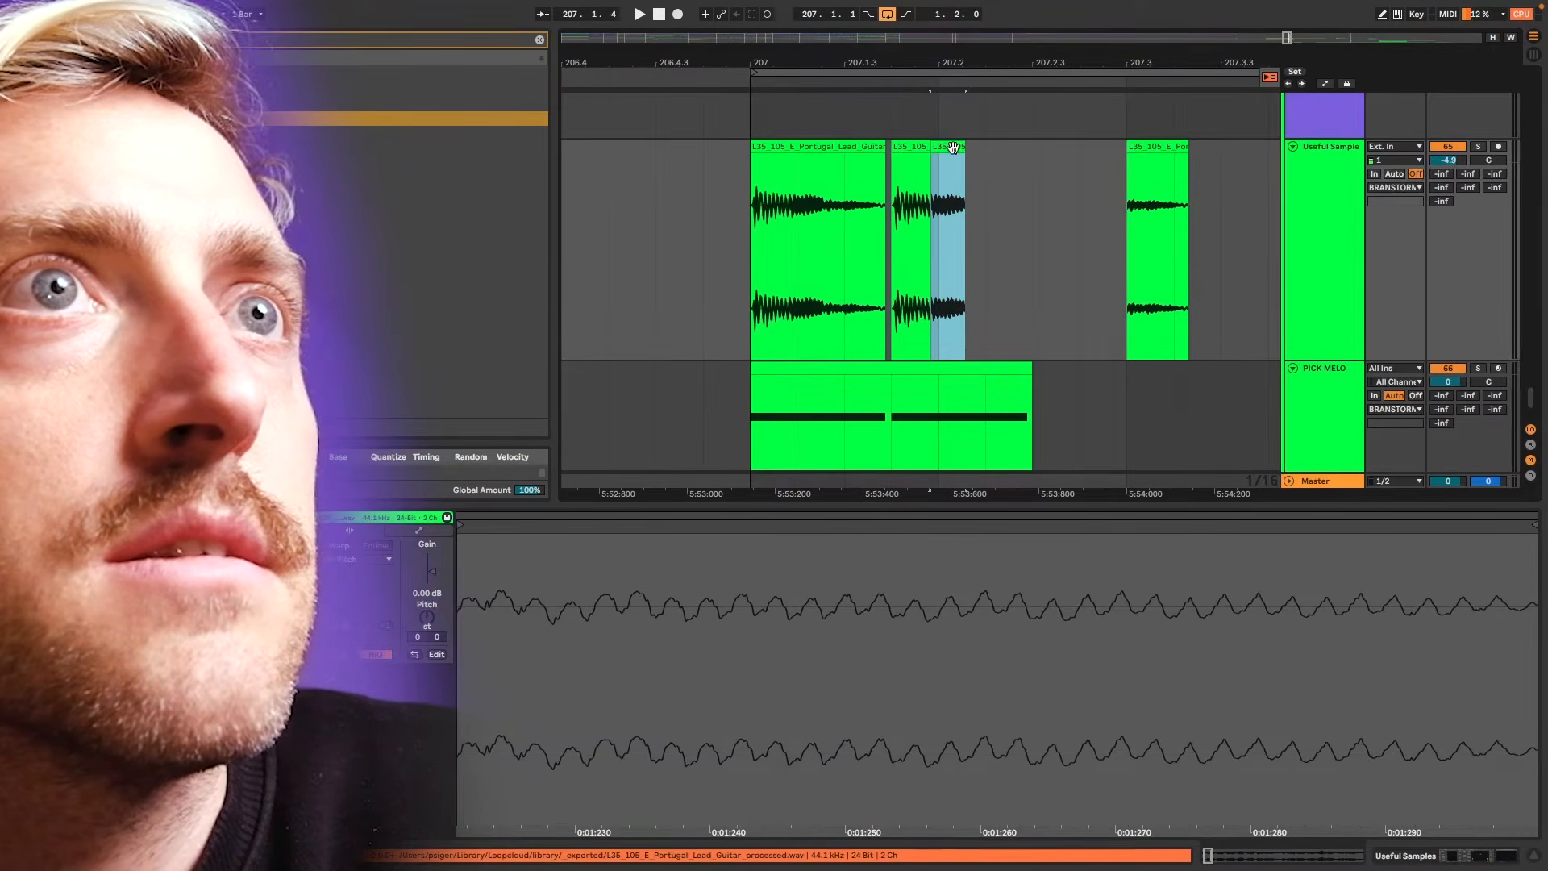
drag(953, 147, 1103, 157)
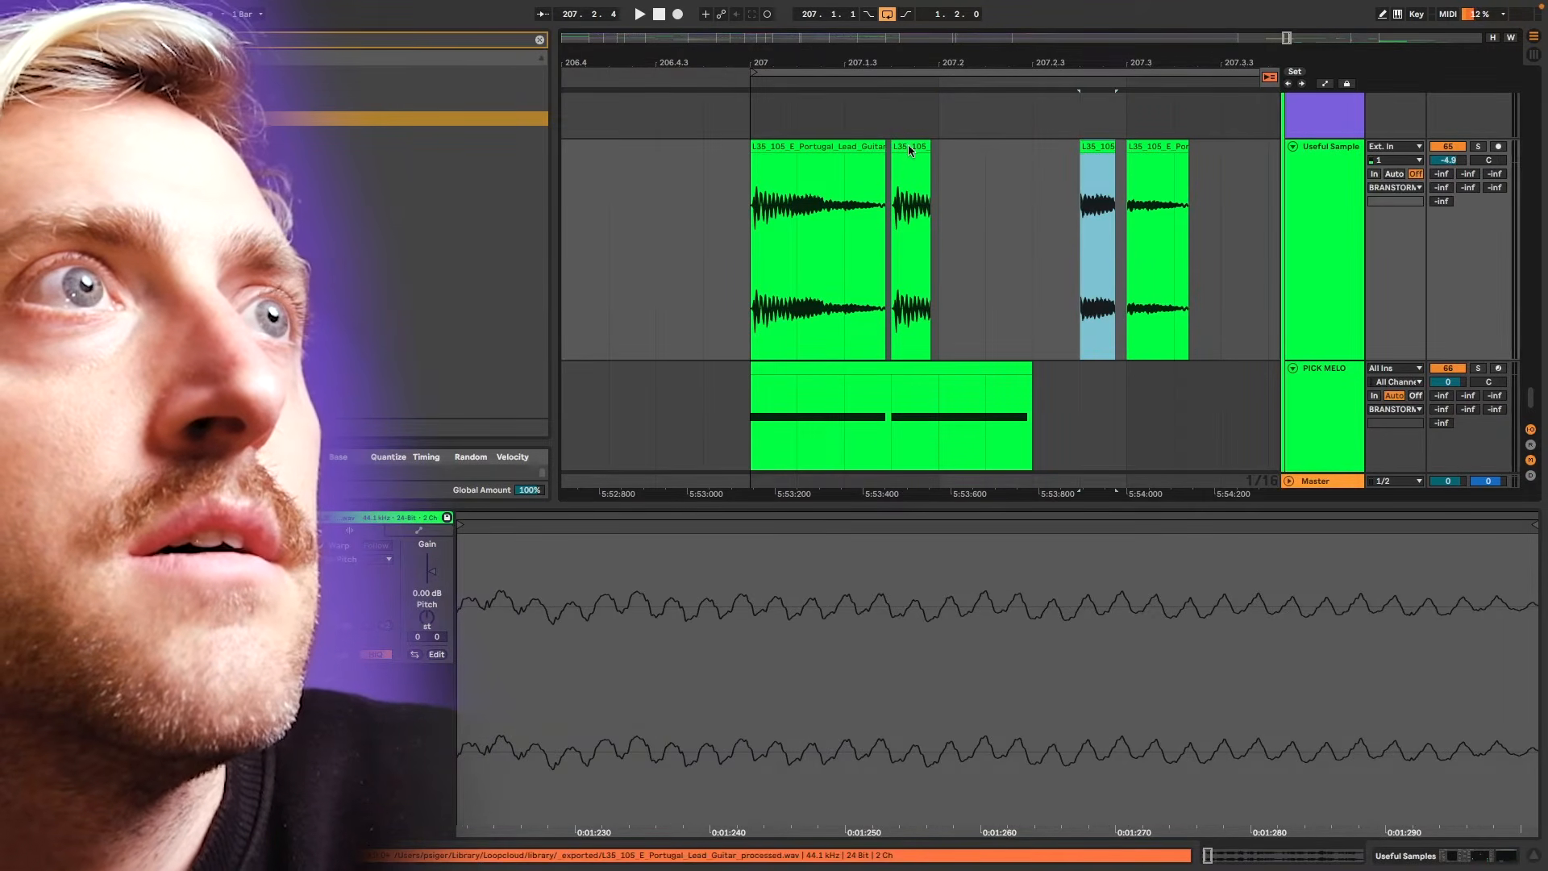
- Replace the full first slice with attack fragment copies on sixteenths from 207.1.1 and shift the middle and tail fragments past 207.3
drag(908, 143, 818, 147)
click(798, 148)
key(Delete)
drag(819, 147, 912, 147)
click(1098, 147)
shift+click(1145, 148)
drag(1145, 149, 1254, 149)
- Duplicate the four attack fragments directly after themselves from 207.2.1 and briefly play them
click(770, 147)
shift+click(912, 149)
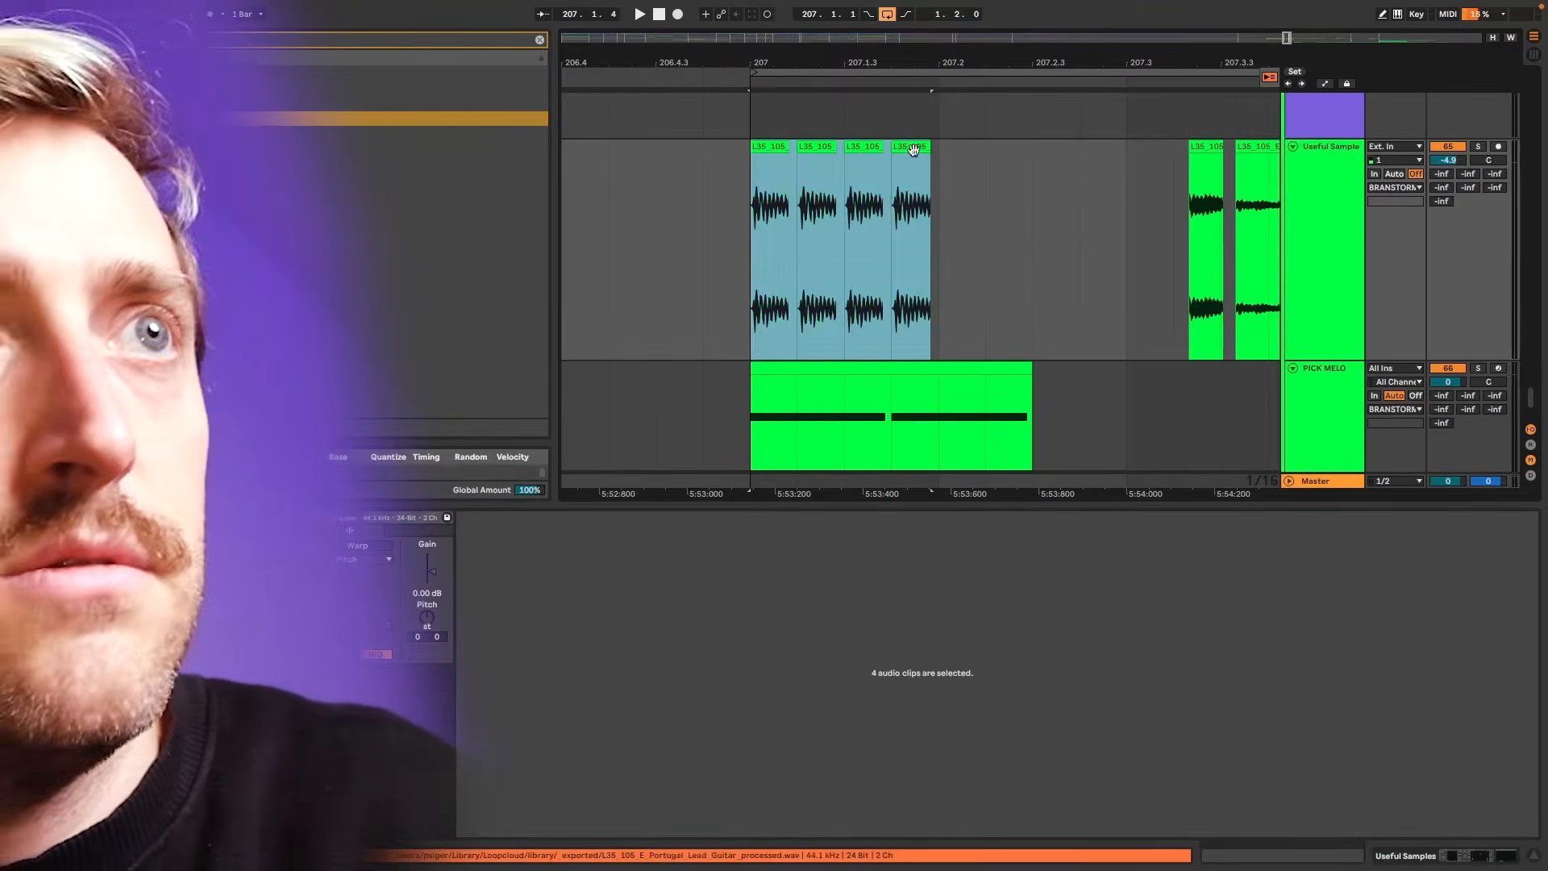
drag(912, 149, 1101, 148)
key(space)
key(space)
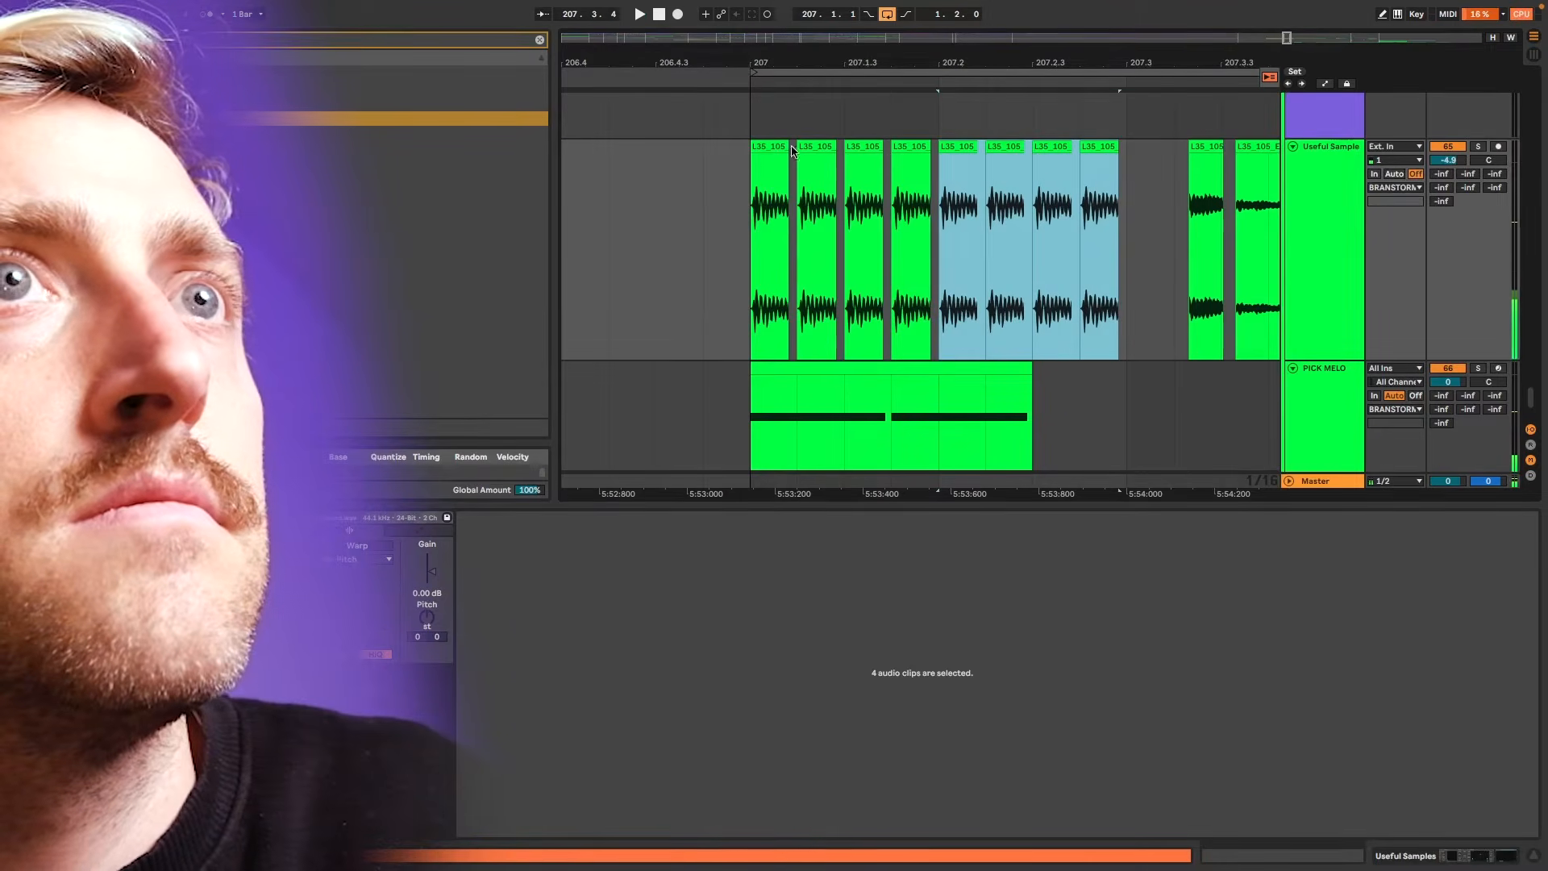
- Loop the attack fragments, shorten the loop to end at 207.2.3, and play it
click(773, 148)
shift+click(1098, 148)
key(ctrl+l)
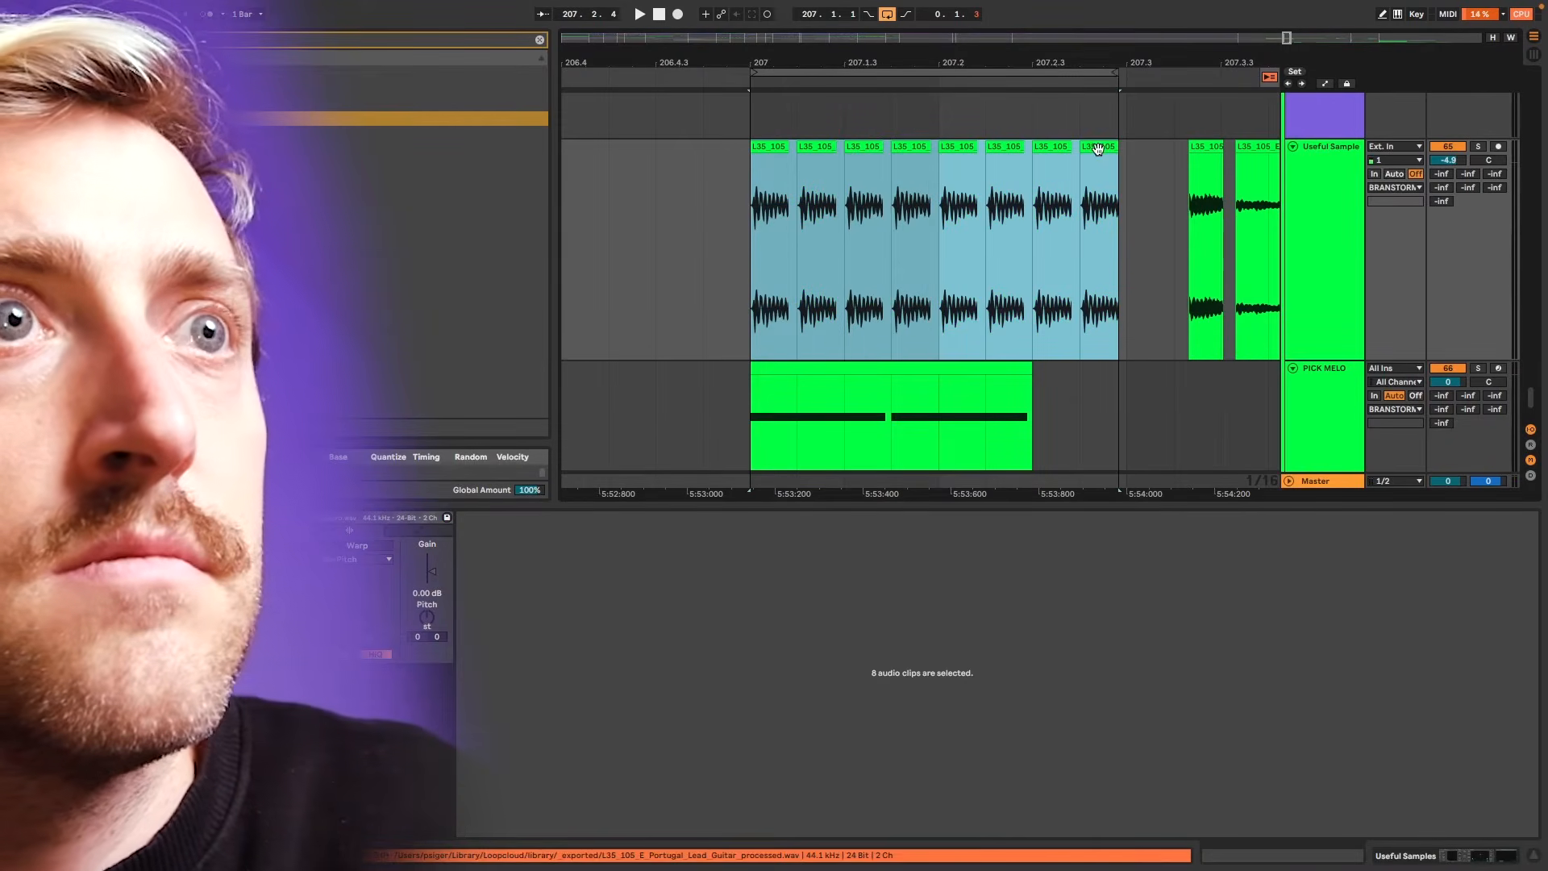
key(space)
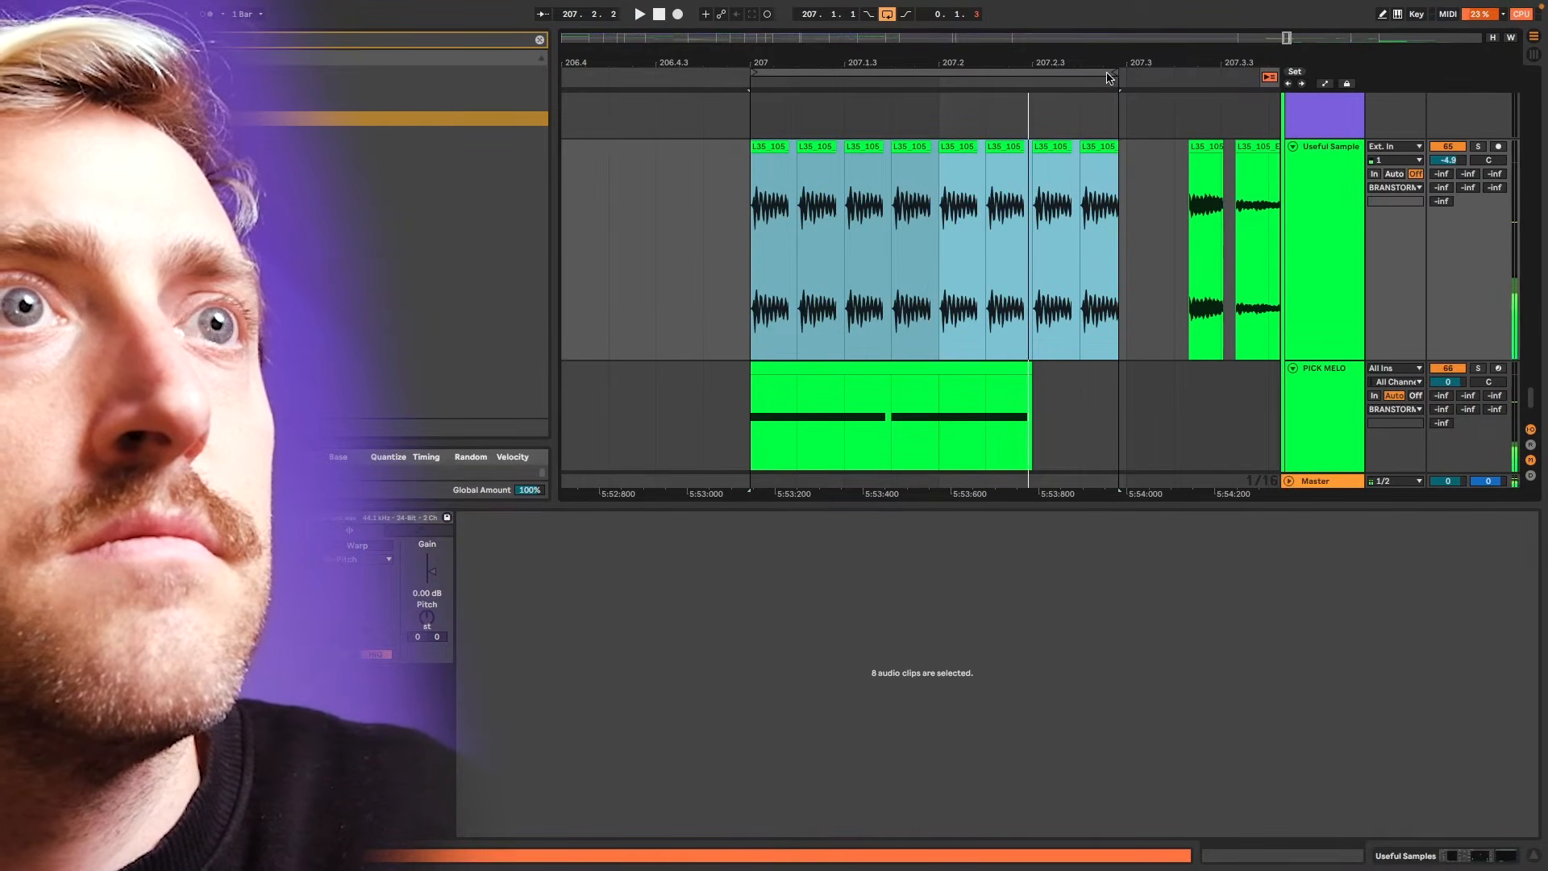
drag(1114, 72, 1031, 72)
key(space)
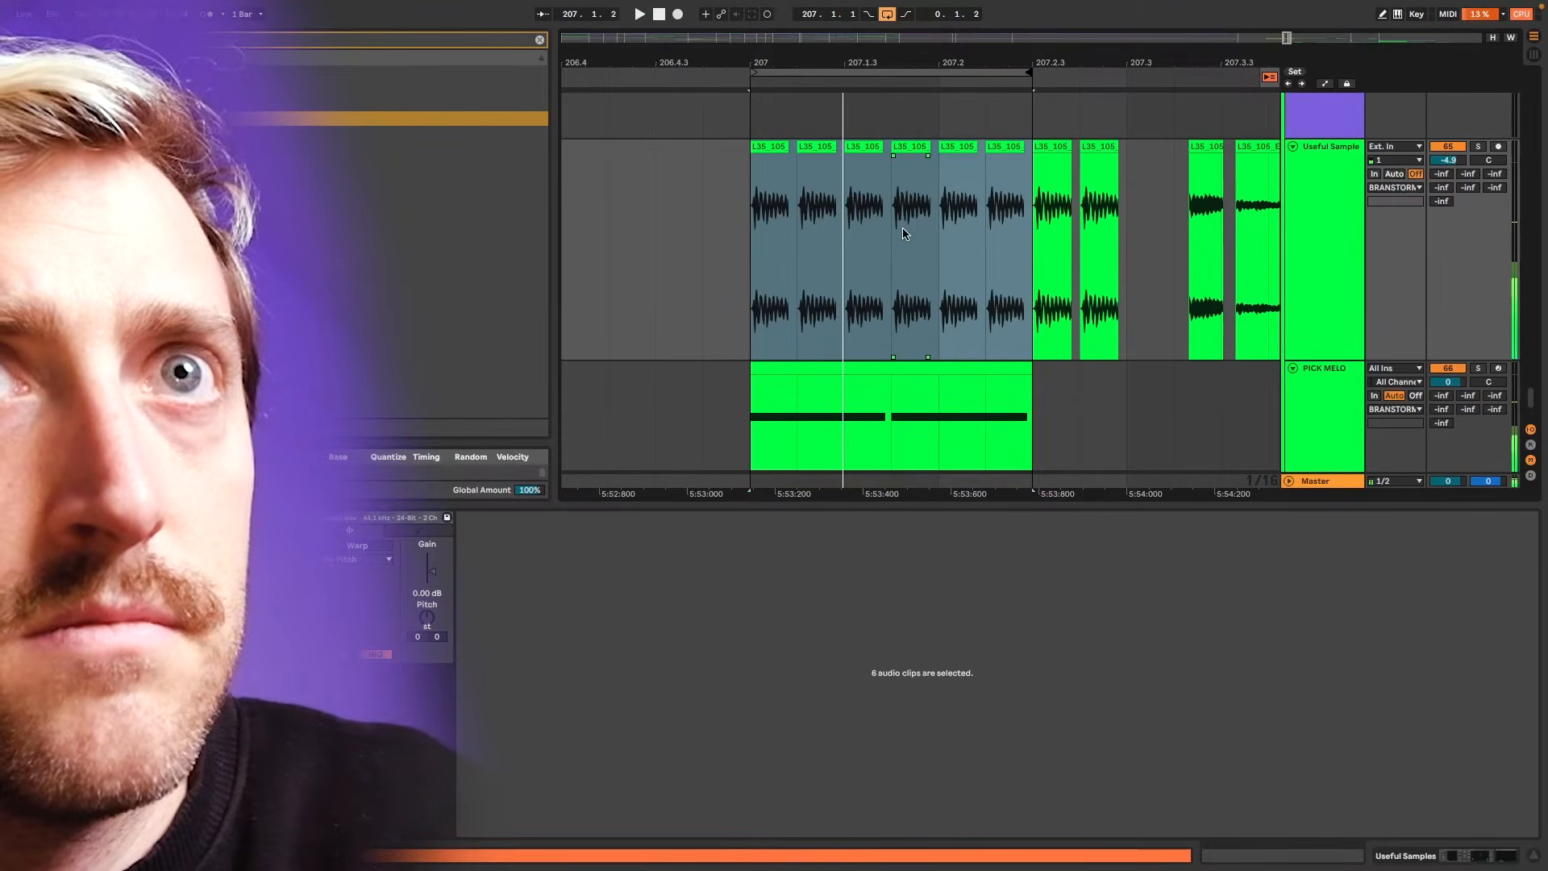
- Solo Useful Samples and examine the pitch of the looped attack fragments in SPAN Plus
click(1478, 146)
key(space)
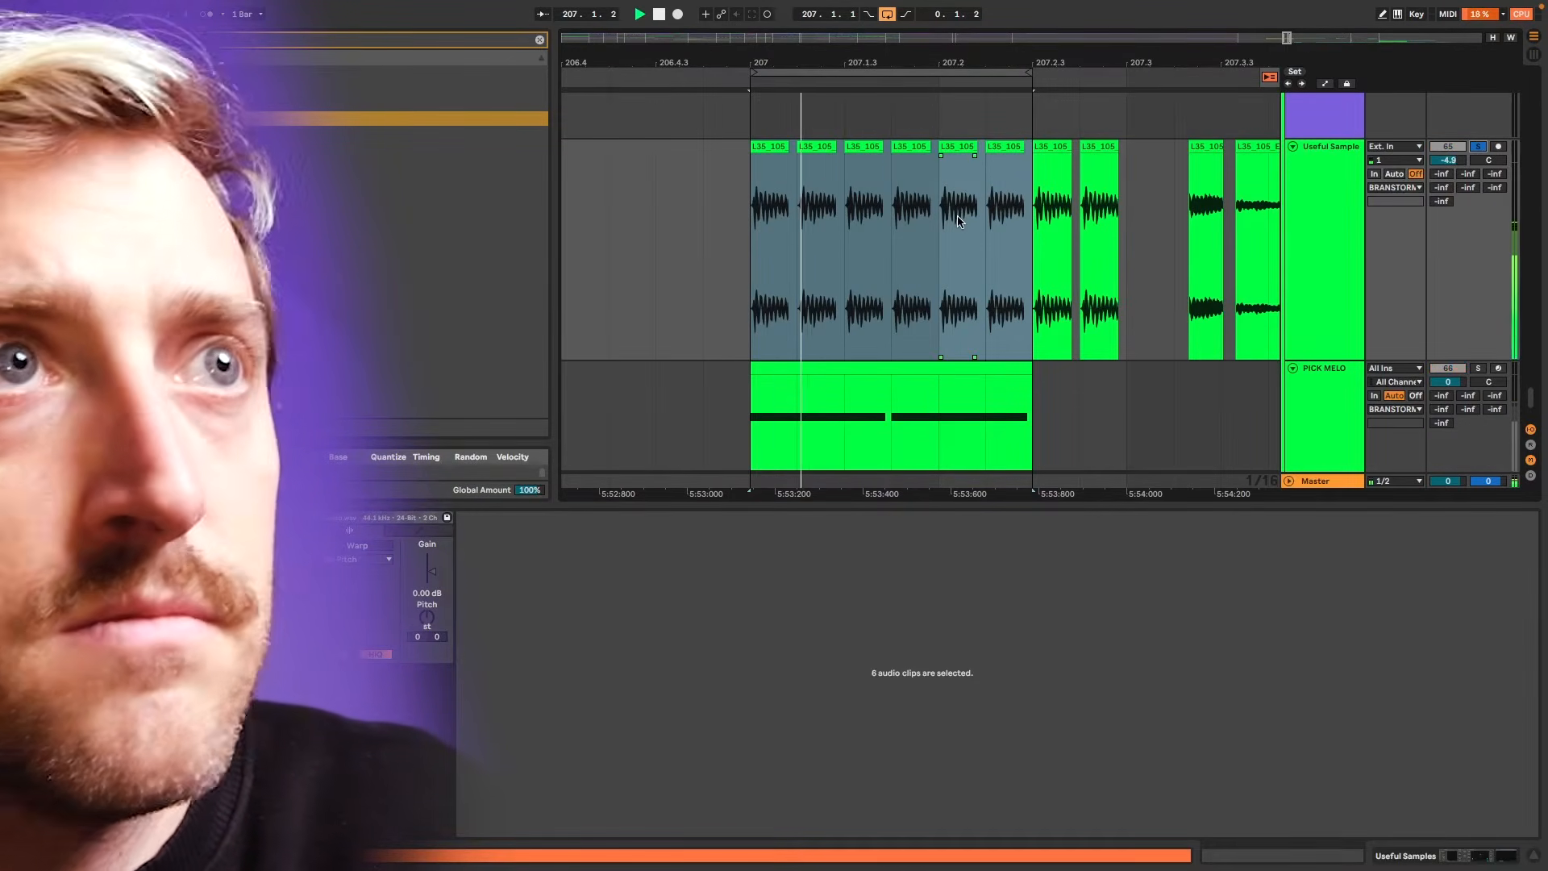
key(super+alt+p)
mouse_move(1014, 554)
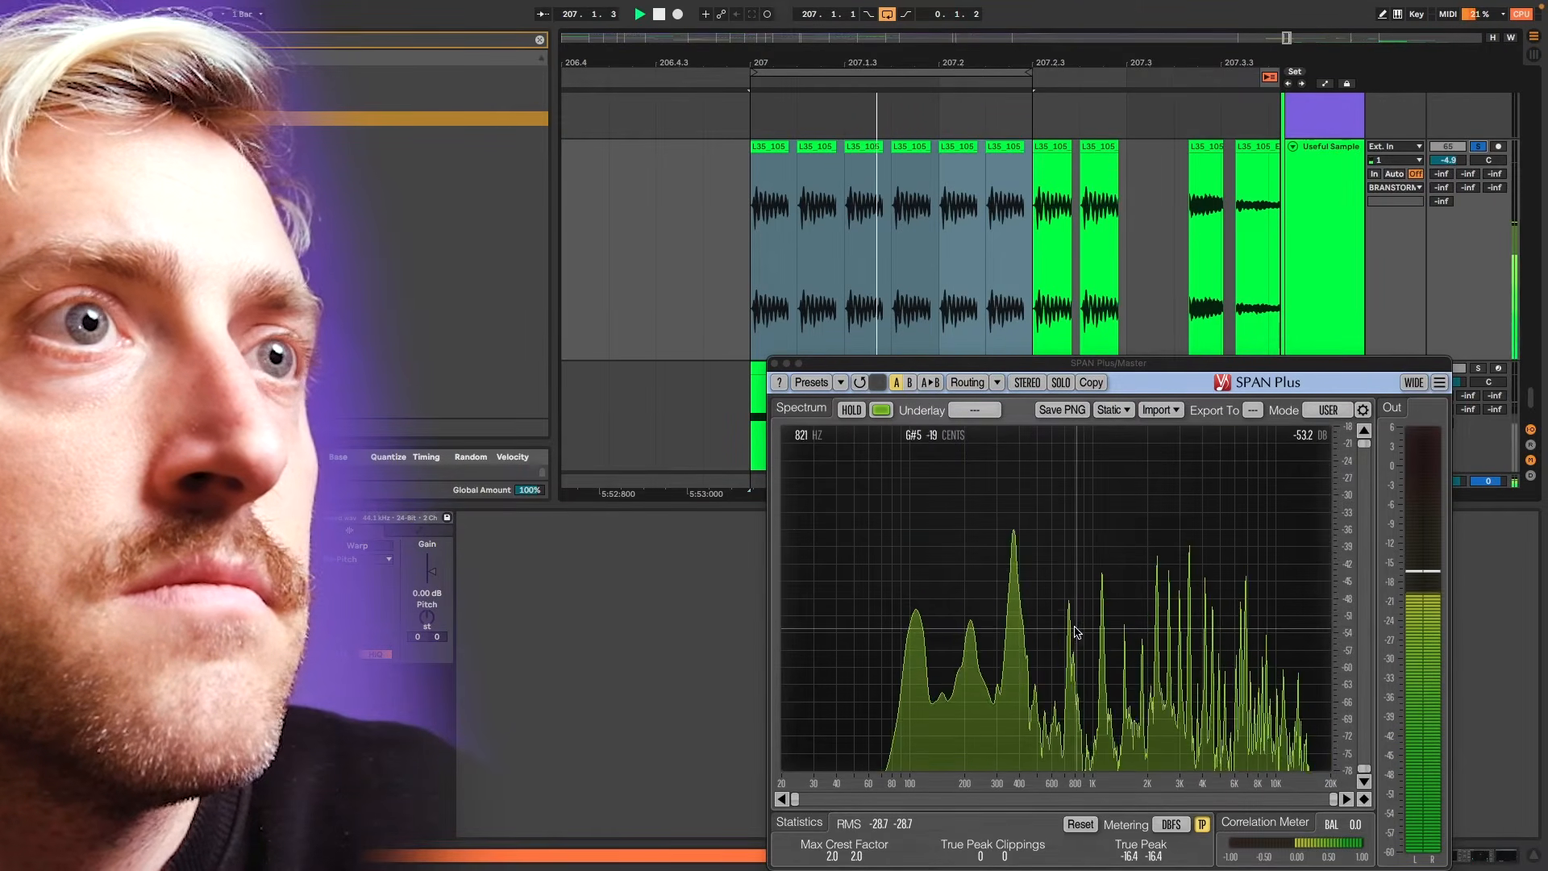
key(space)
key(super+alt+p)
- Replace the attack fragments after the first six with six sixteenth-spaced middle fragment copies from 207.2.3, and loop the middle fragments
scroll(888, 268, down, 5)
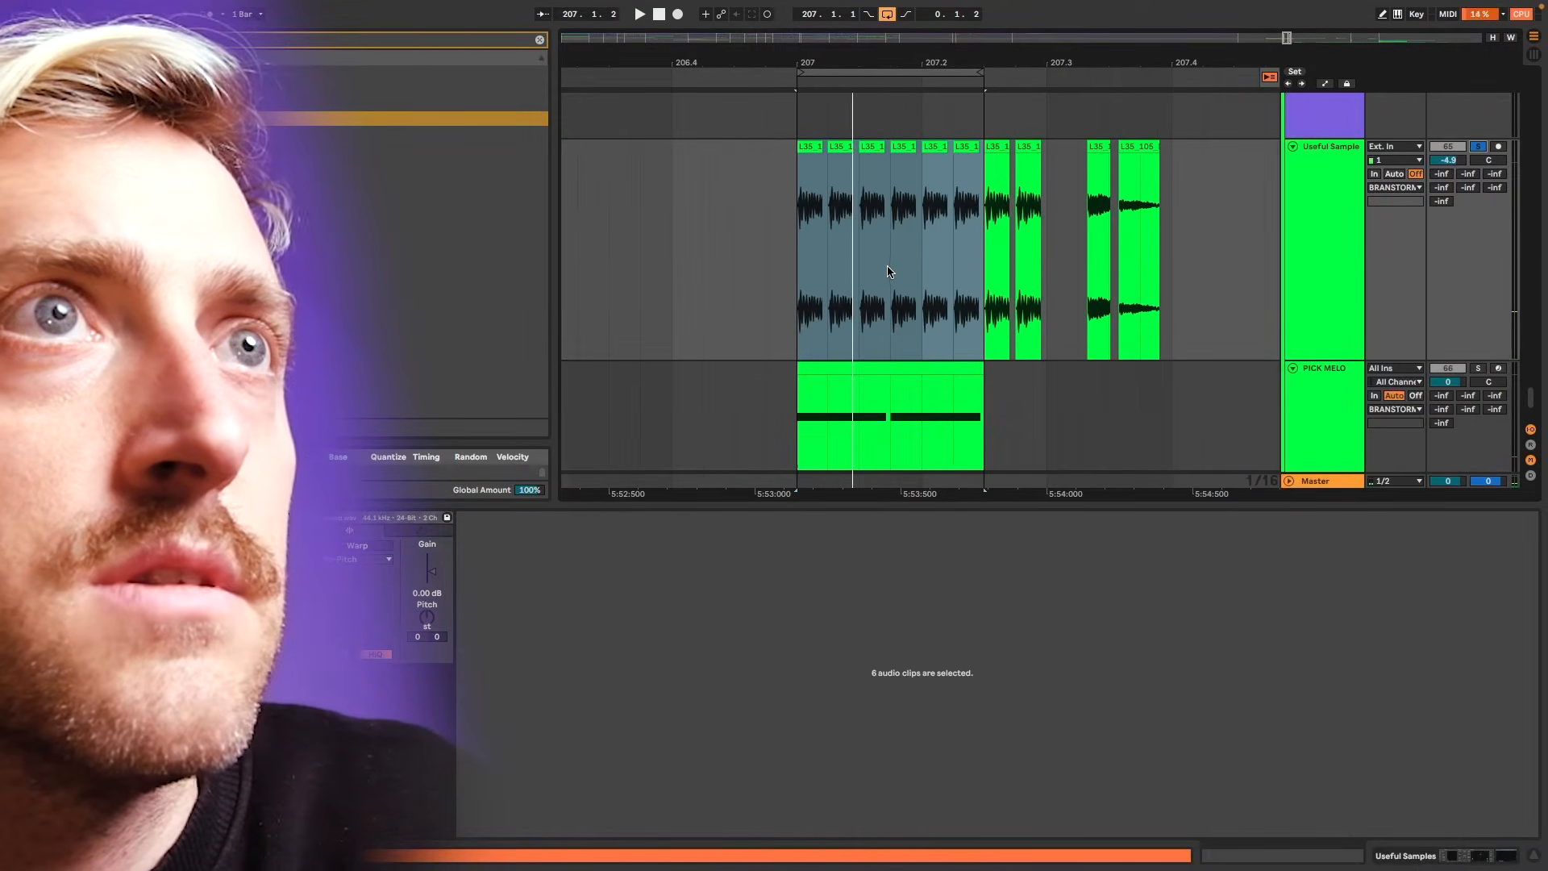
drag(1040, 147, 965, 147)
drag(1040, 146, 988, 147)
drag(1040, 147, 1158, 147)
drag(1040, 146, 1084, 146)
scroll(1056, 147, up, 3)
drag(1108, 242, 886, 242)
key(super+l)
- Play the looped middle fragments and examine their frequency peaks in SPAN Plus
key(super+alt+p)
key(space)
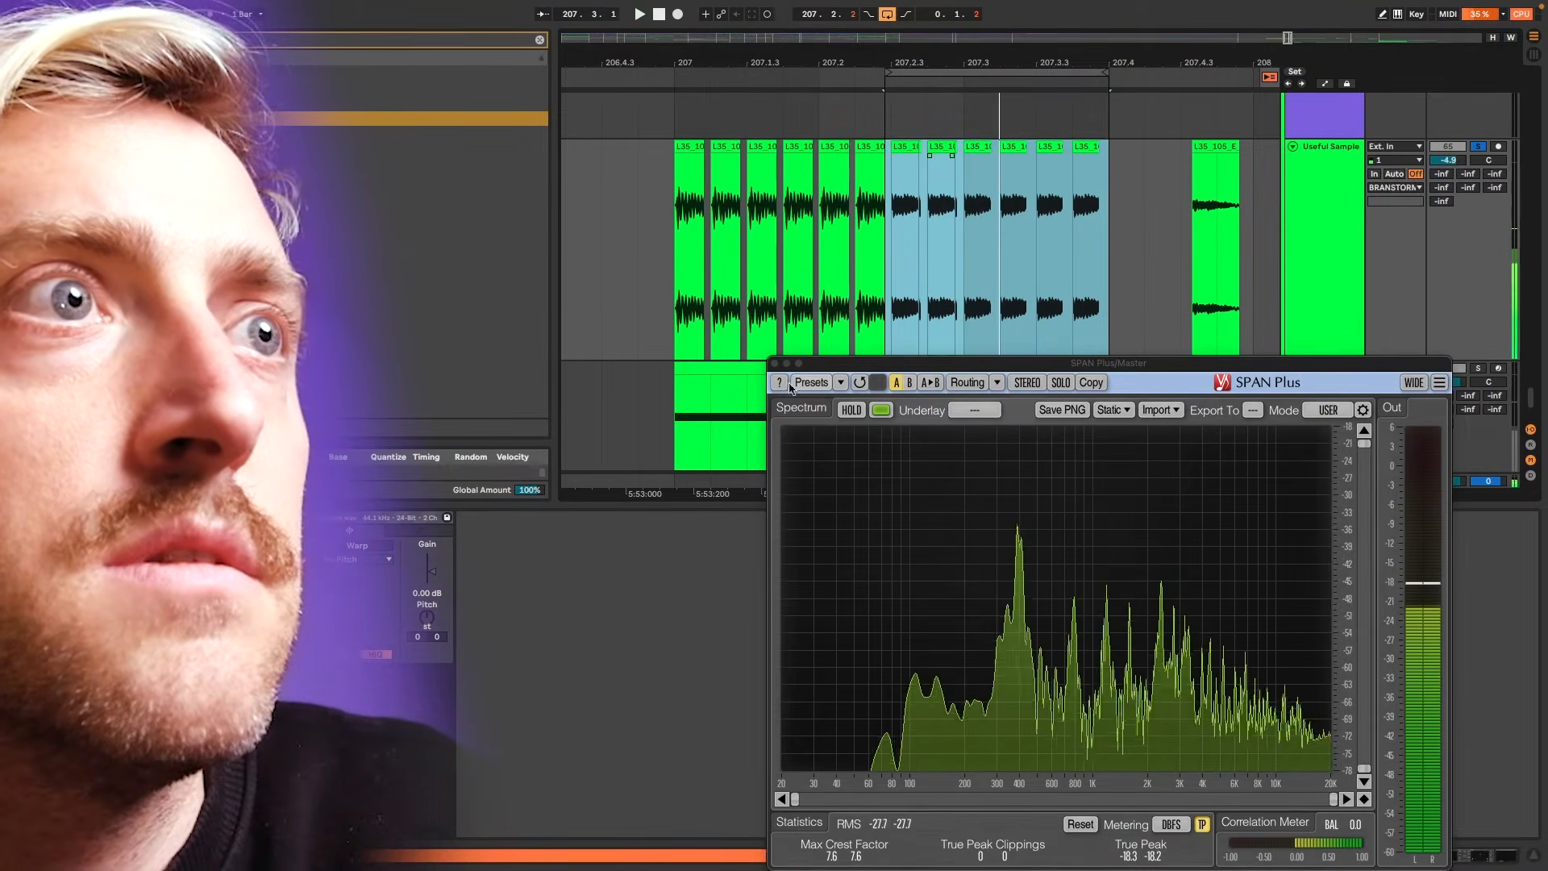
key(space)
key(super+alt+p)
- Make three back-to-back copies of the tail fragment from 207.4.1 and set the loop around them
scroll(857, 278, down, 2)
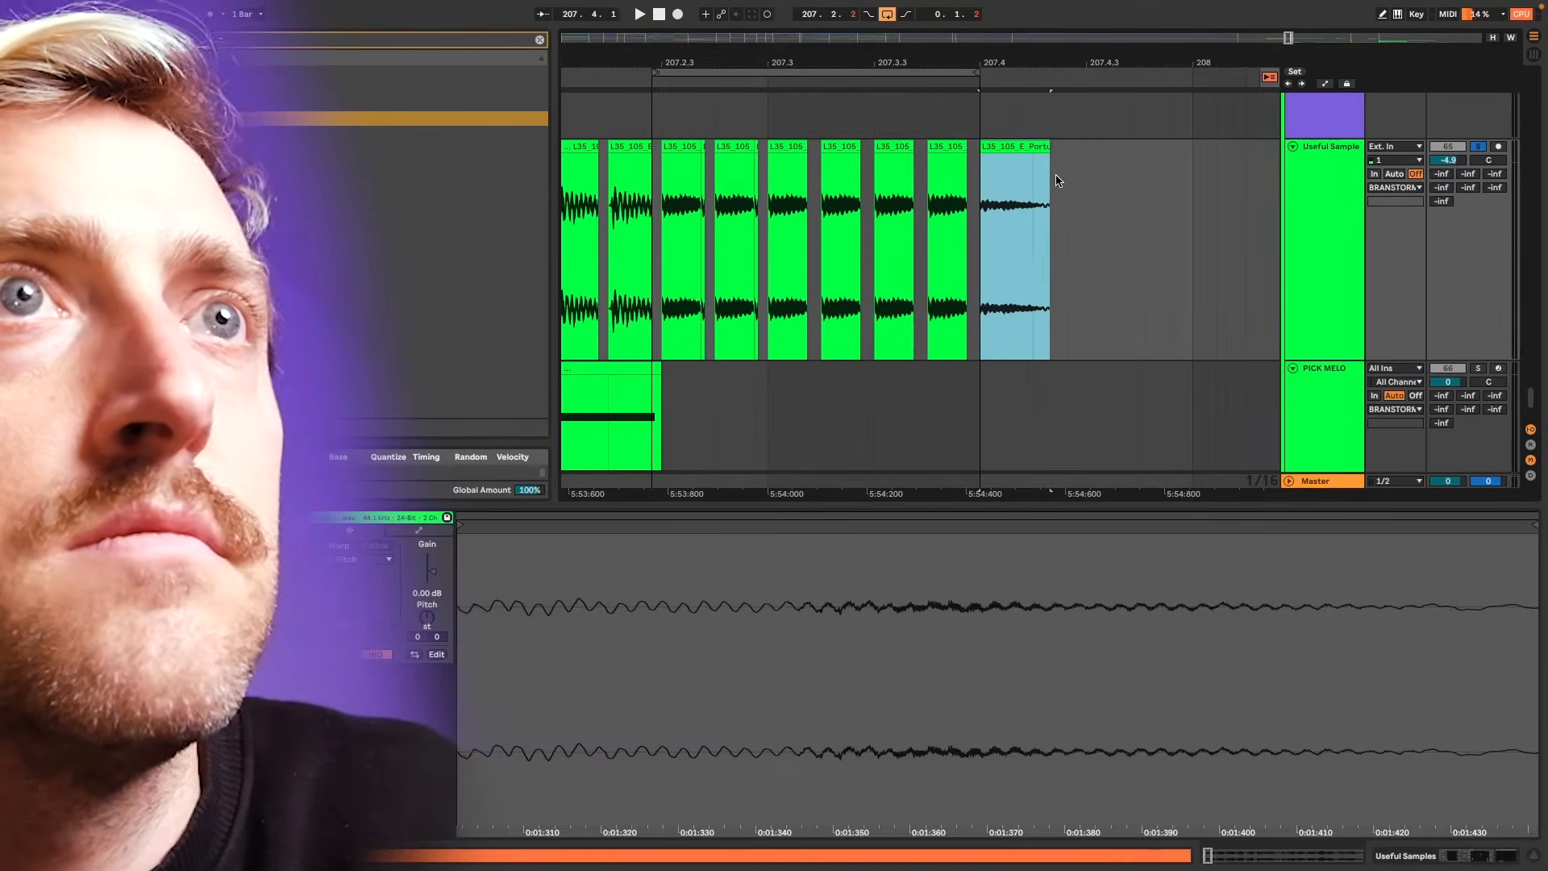
drag(1016, 147, 1084, 147)
drag(1085, 146, 1153, 147)
key(super+l)
- Play the looped tail fragments and check the pitch of their strongest peak in SPAN Plus
key(space)
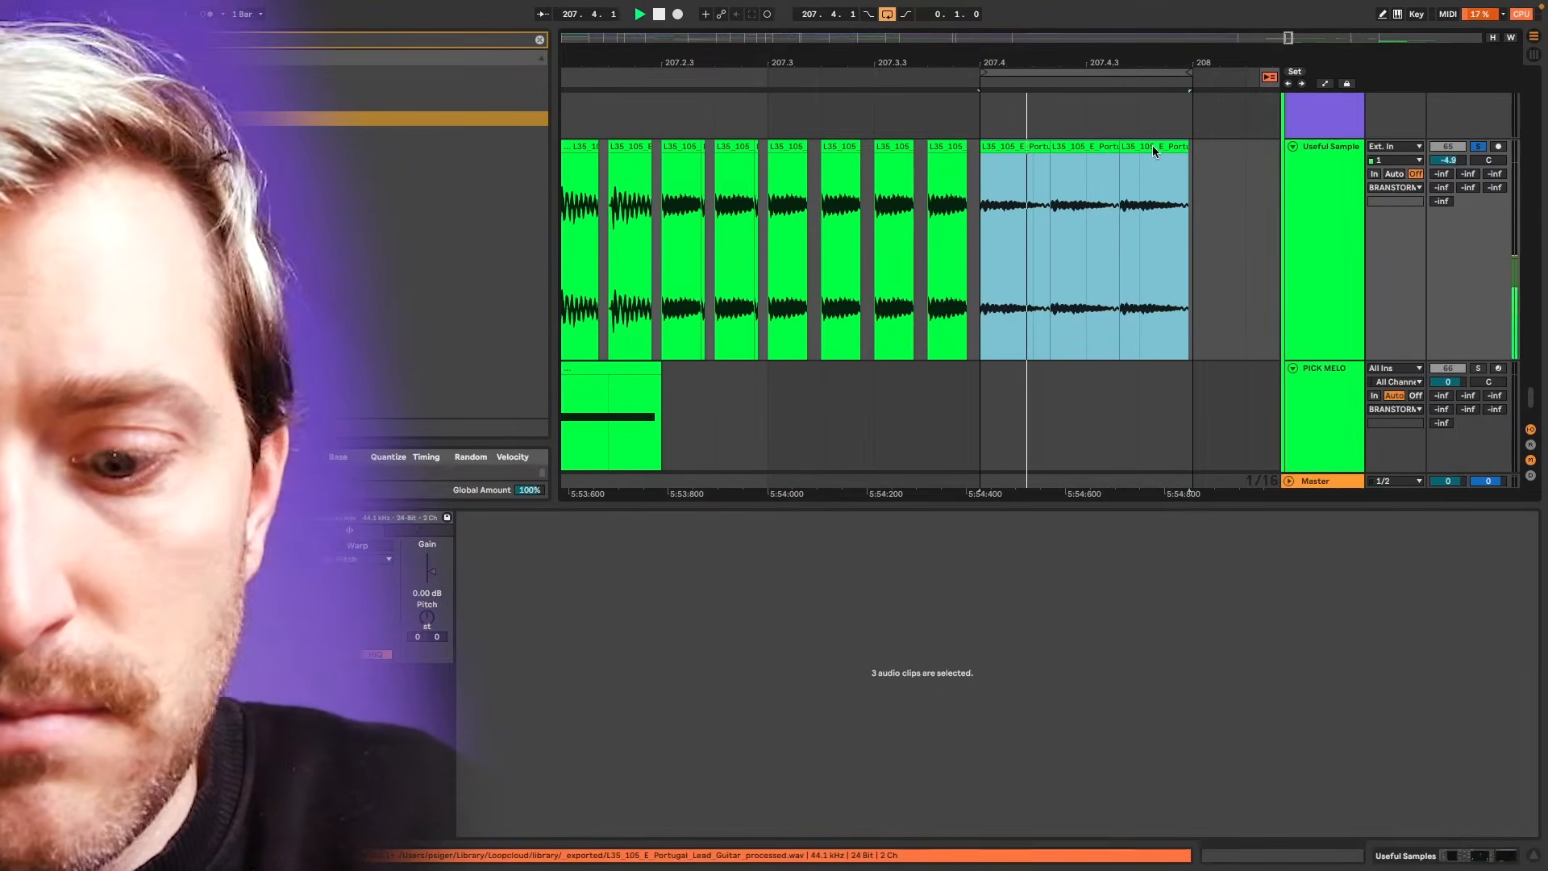
key(super+alt+p)
mouse_move(1021, 529)
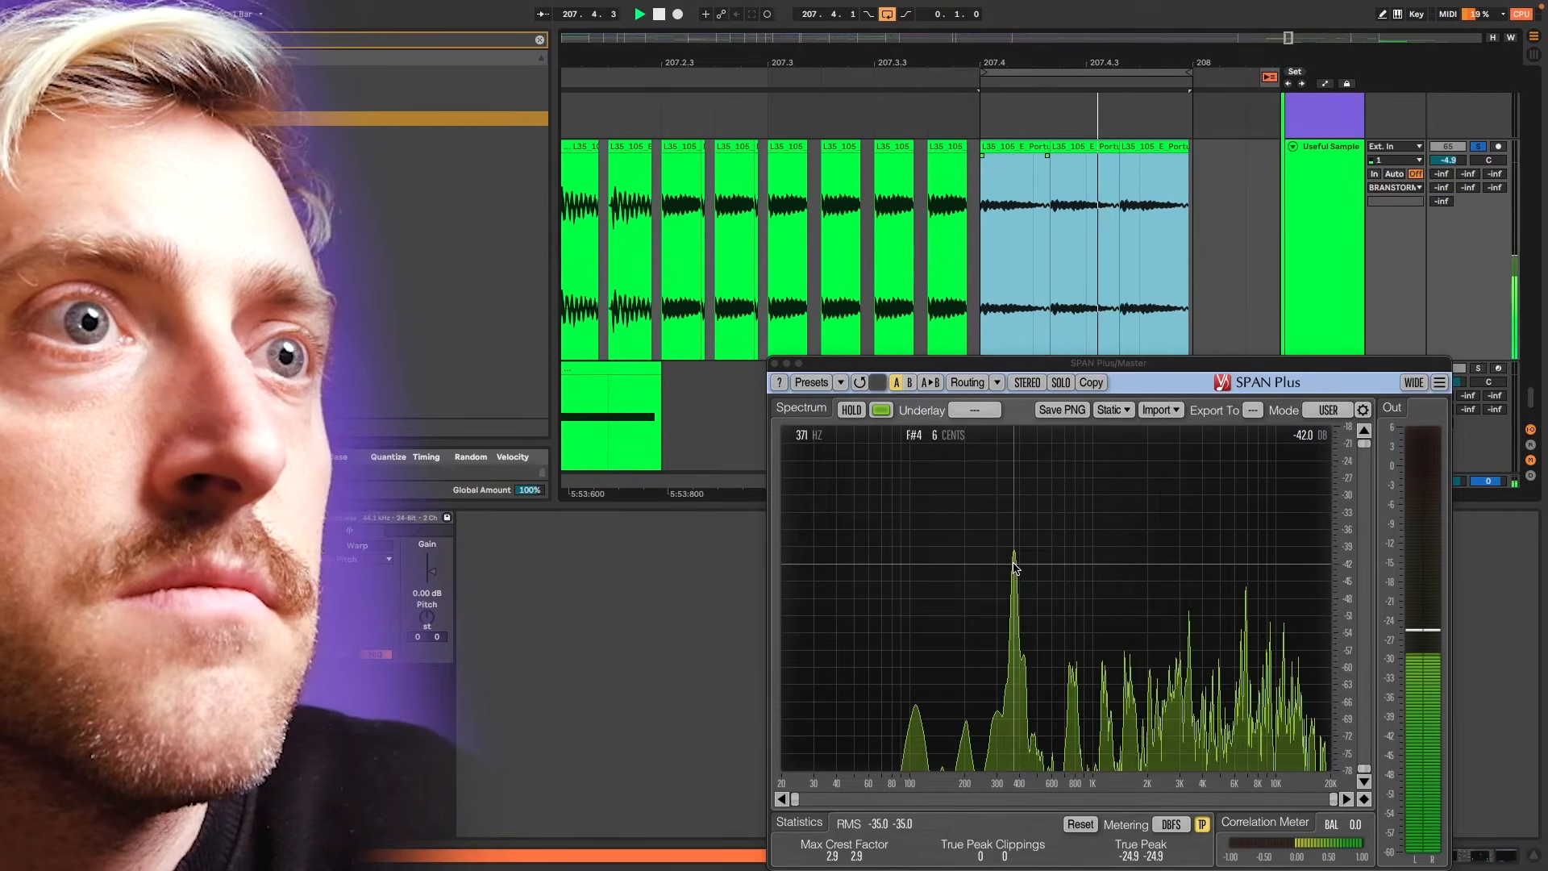
key(space)
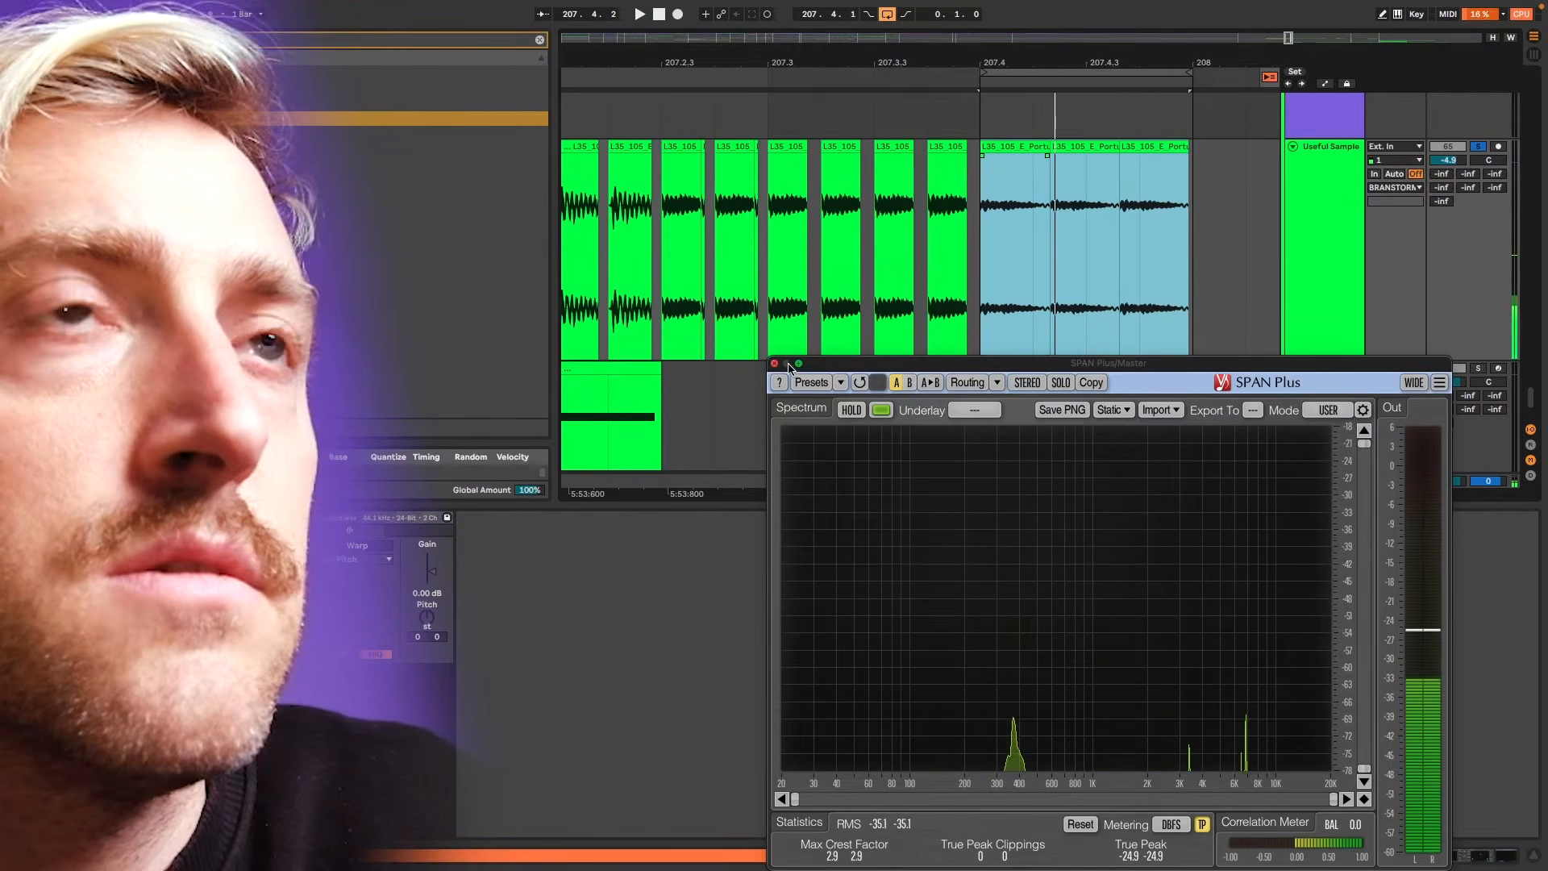
click(787, 364)
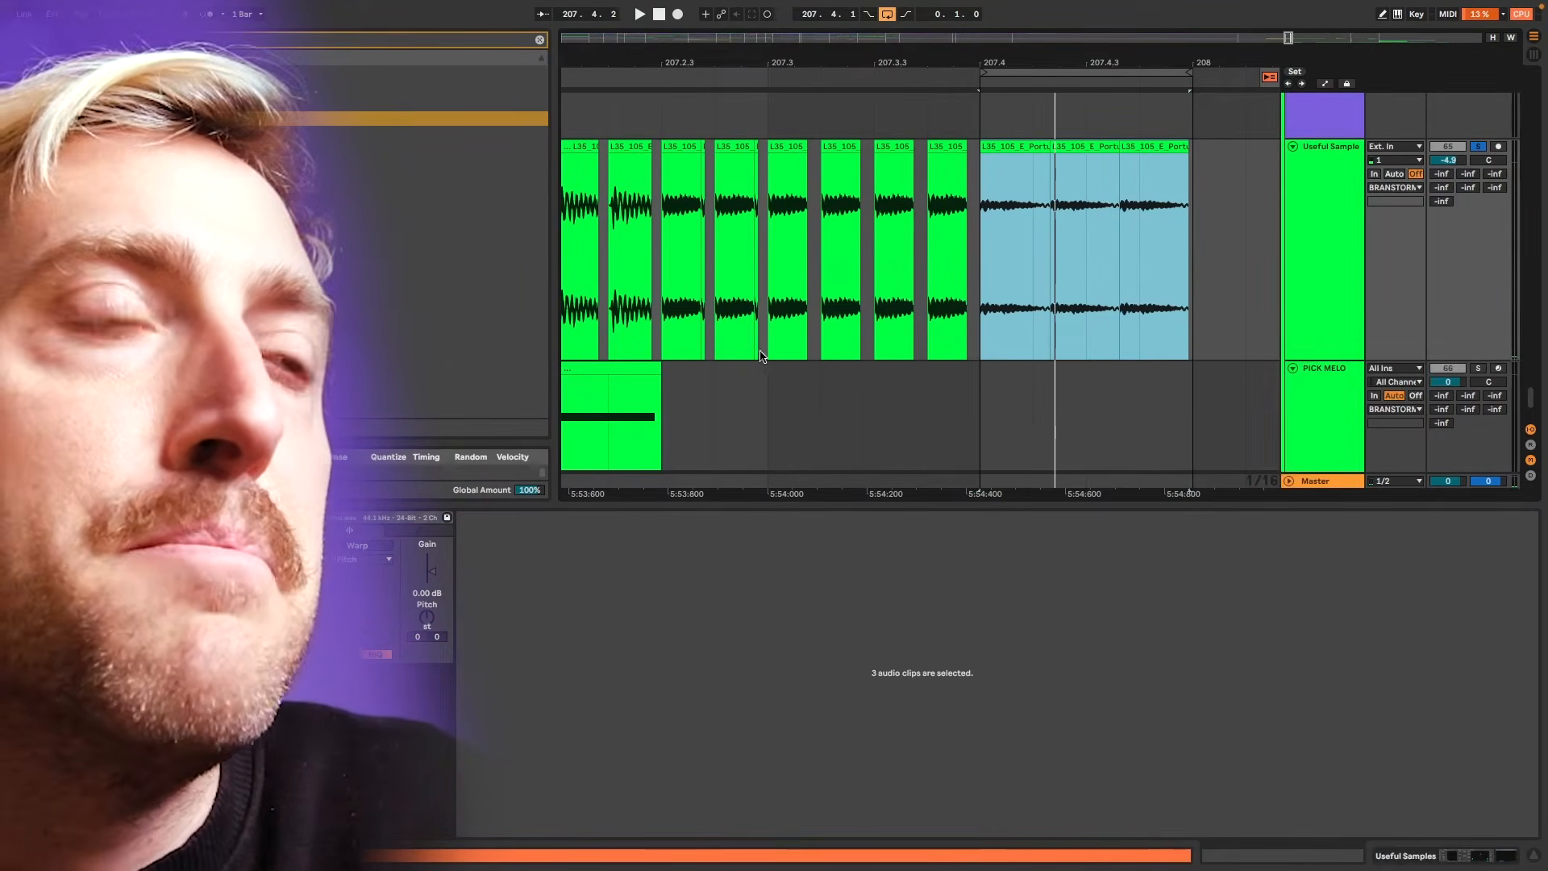
- Extend the first attack fragment at 207.1.1 over the other fragments up to bar 208, restoring the original guitar phrase
scroll(760, 356, down, 6)
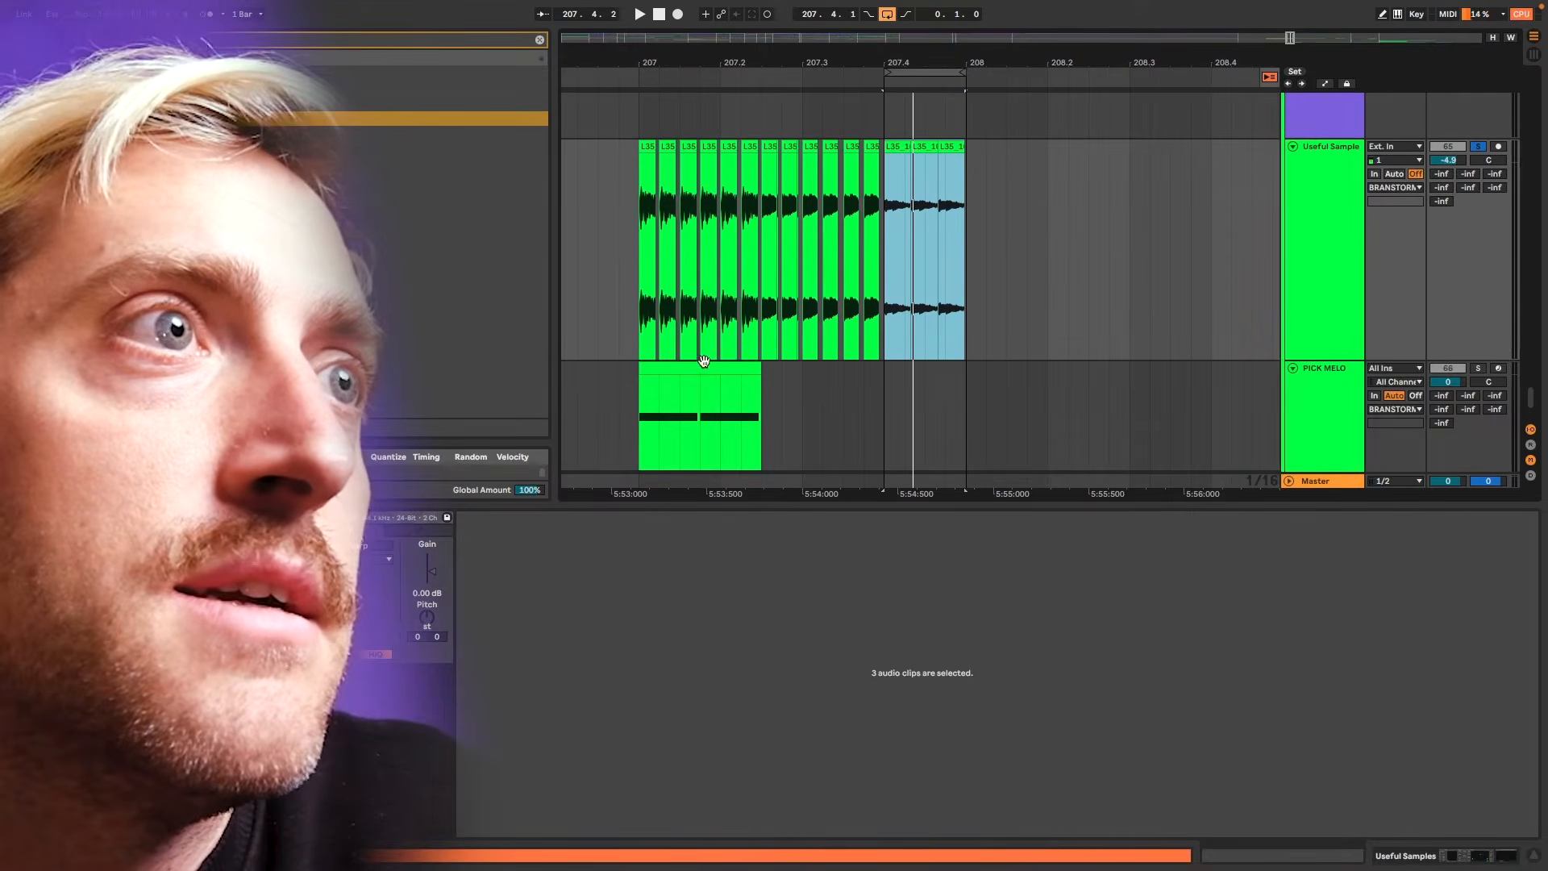
click(703, 363)
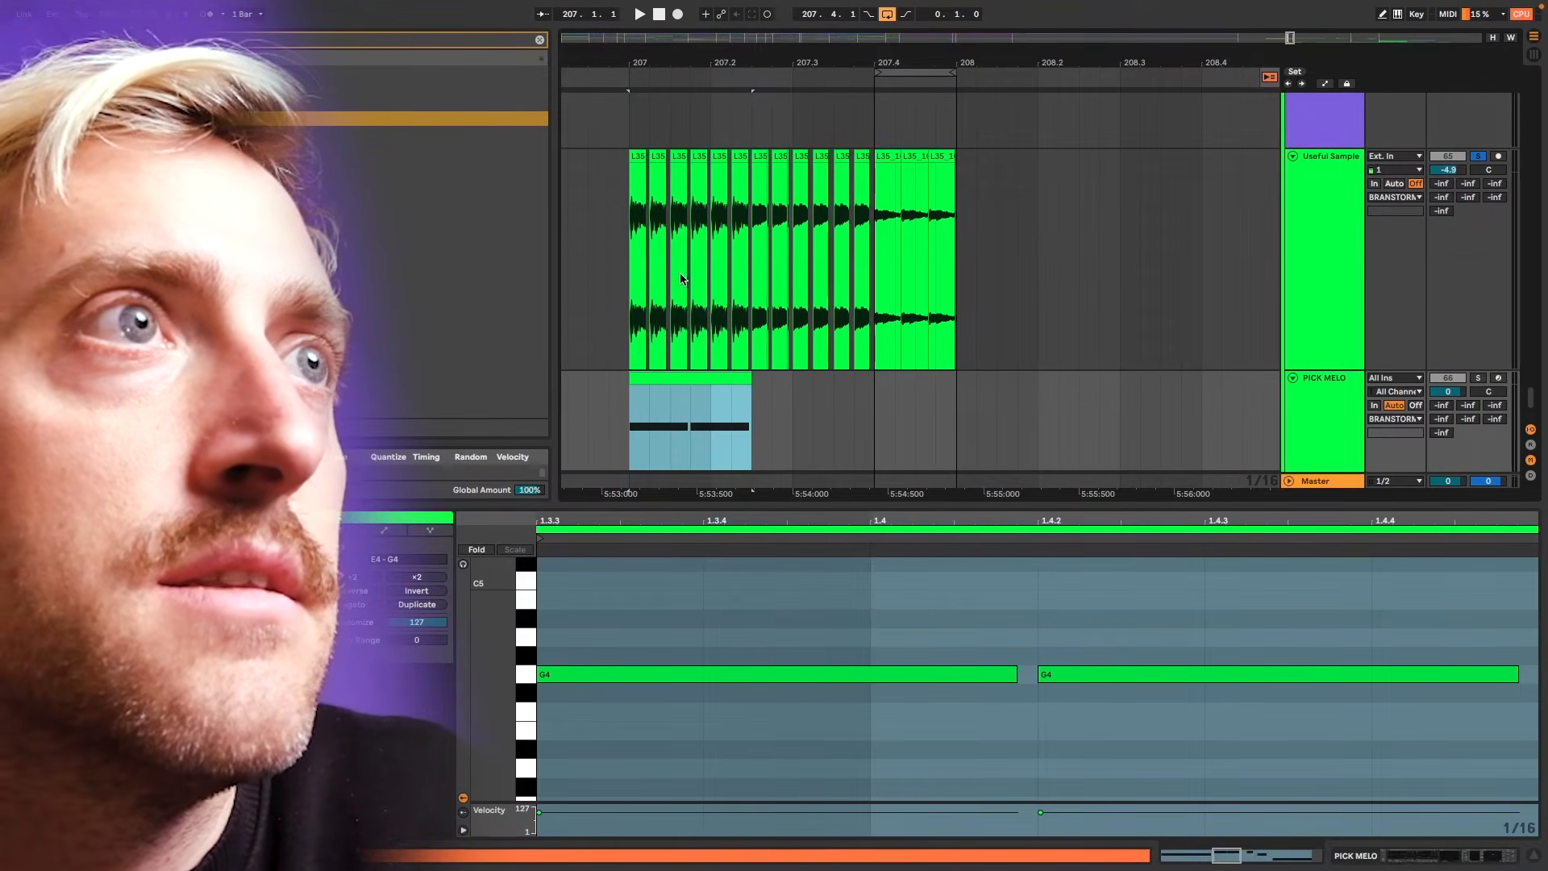
scroll(680, 279, up, 4)
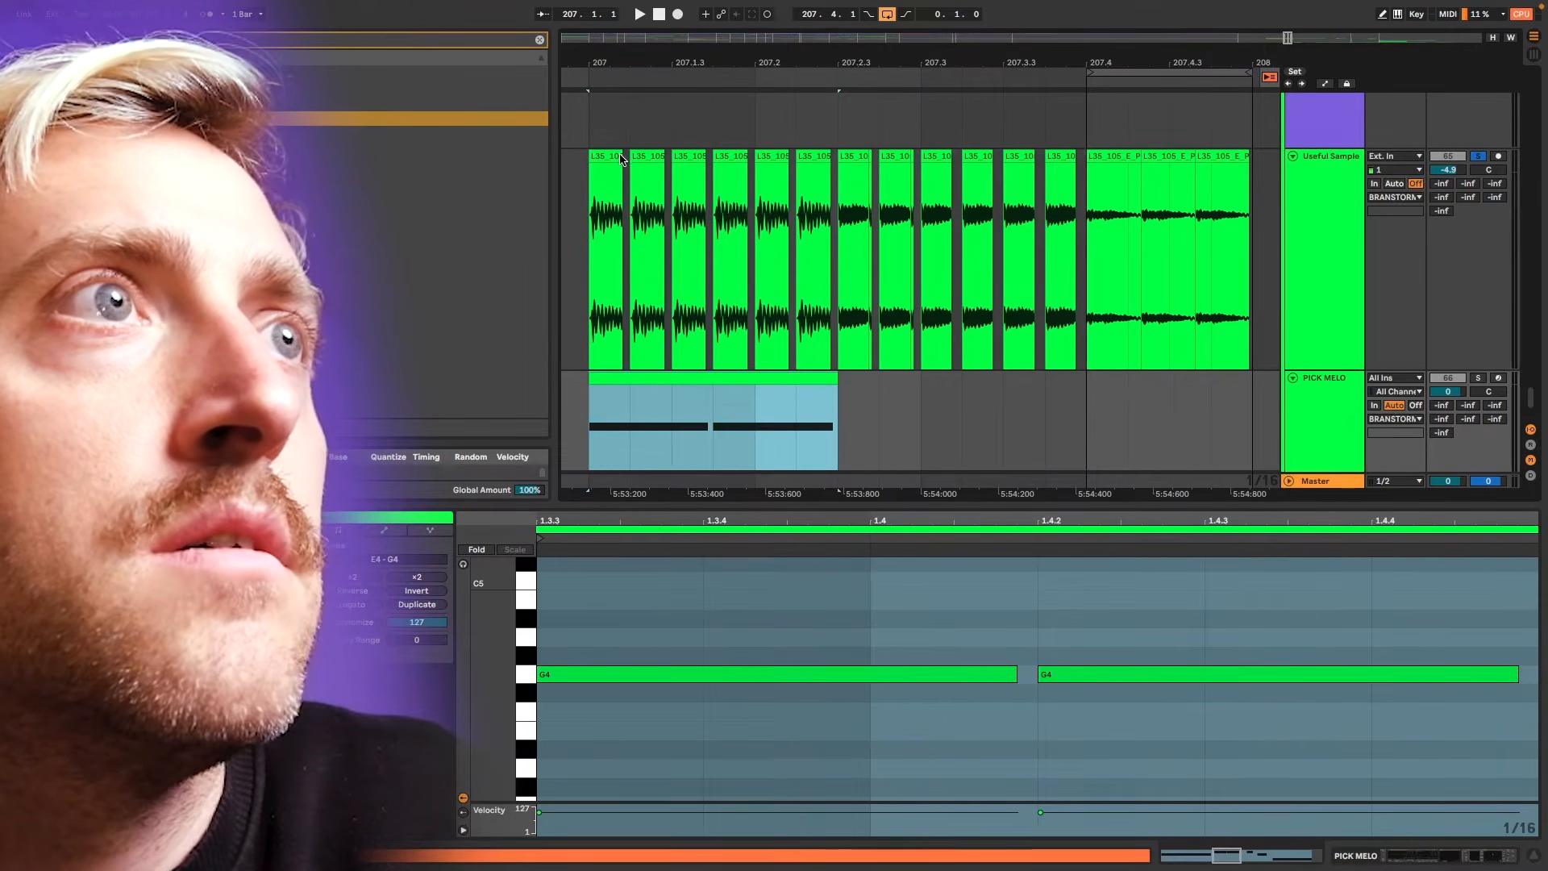
drag(622, 155, 1253, 159)
- Split the restored guitar clip at 207.1.4 and make three back-to-back copies of its first slice
click(707, 187)
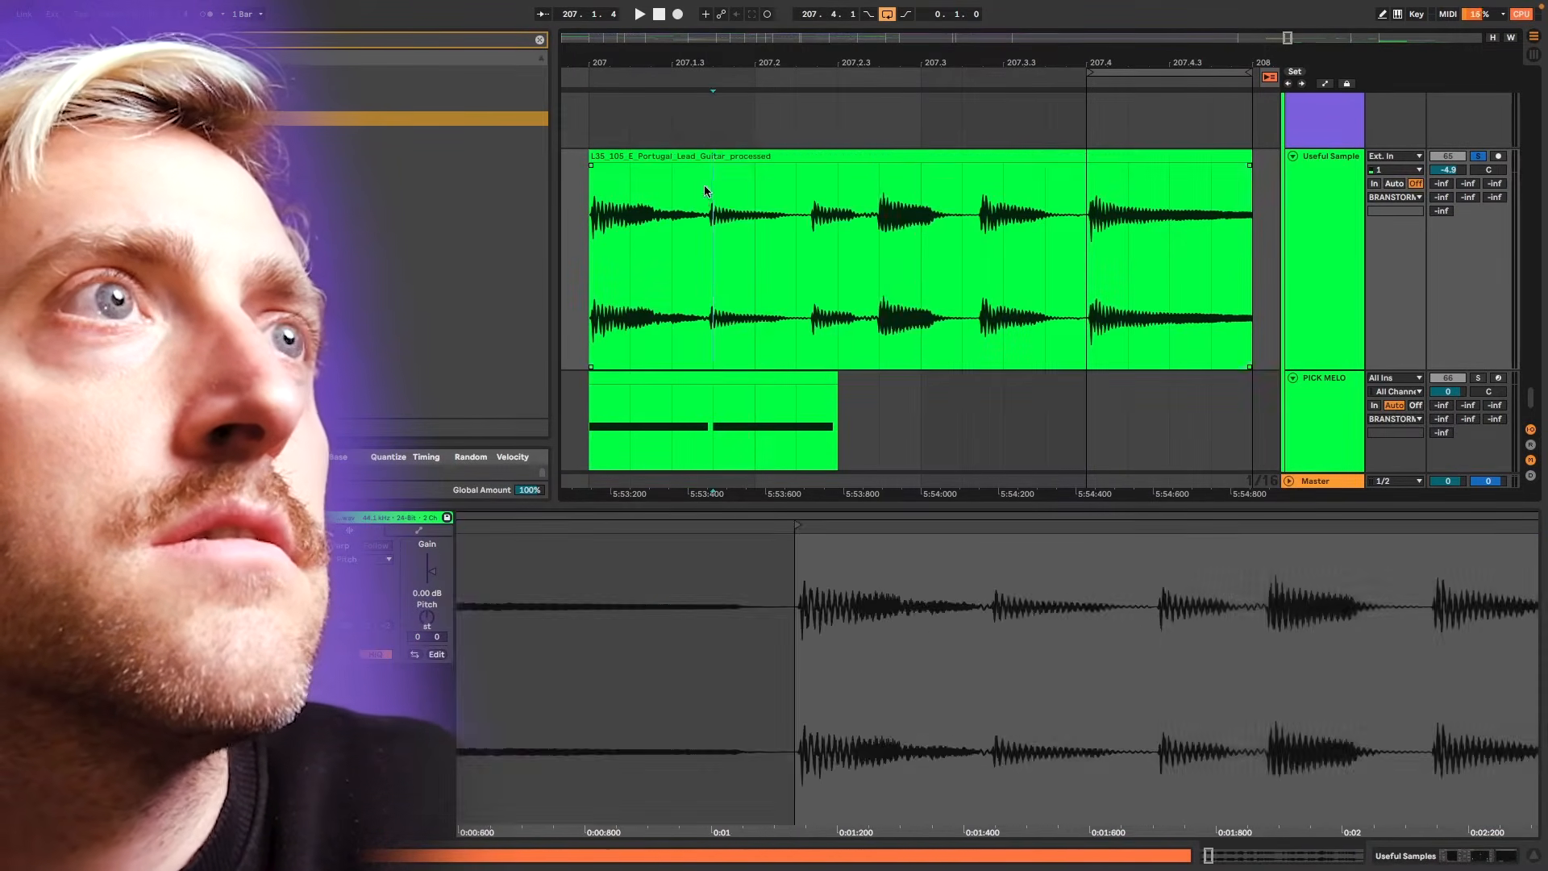
key(super+e)
click(674, 156)
key(super+d)
key(super+d)
key(super+d)
- Loop the four identical slices from 207.1.1 to 207.4.1 and play them to hear how the note bends
click(674, 156)
shift+click(1023, 158)
key(super+l)
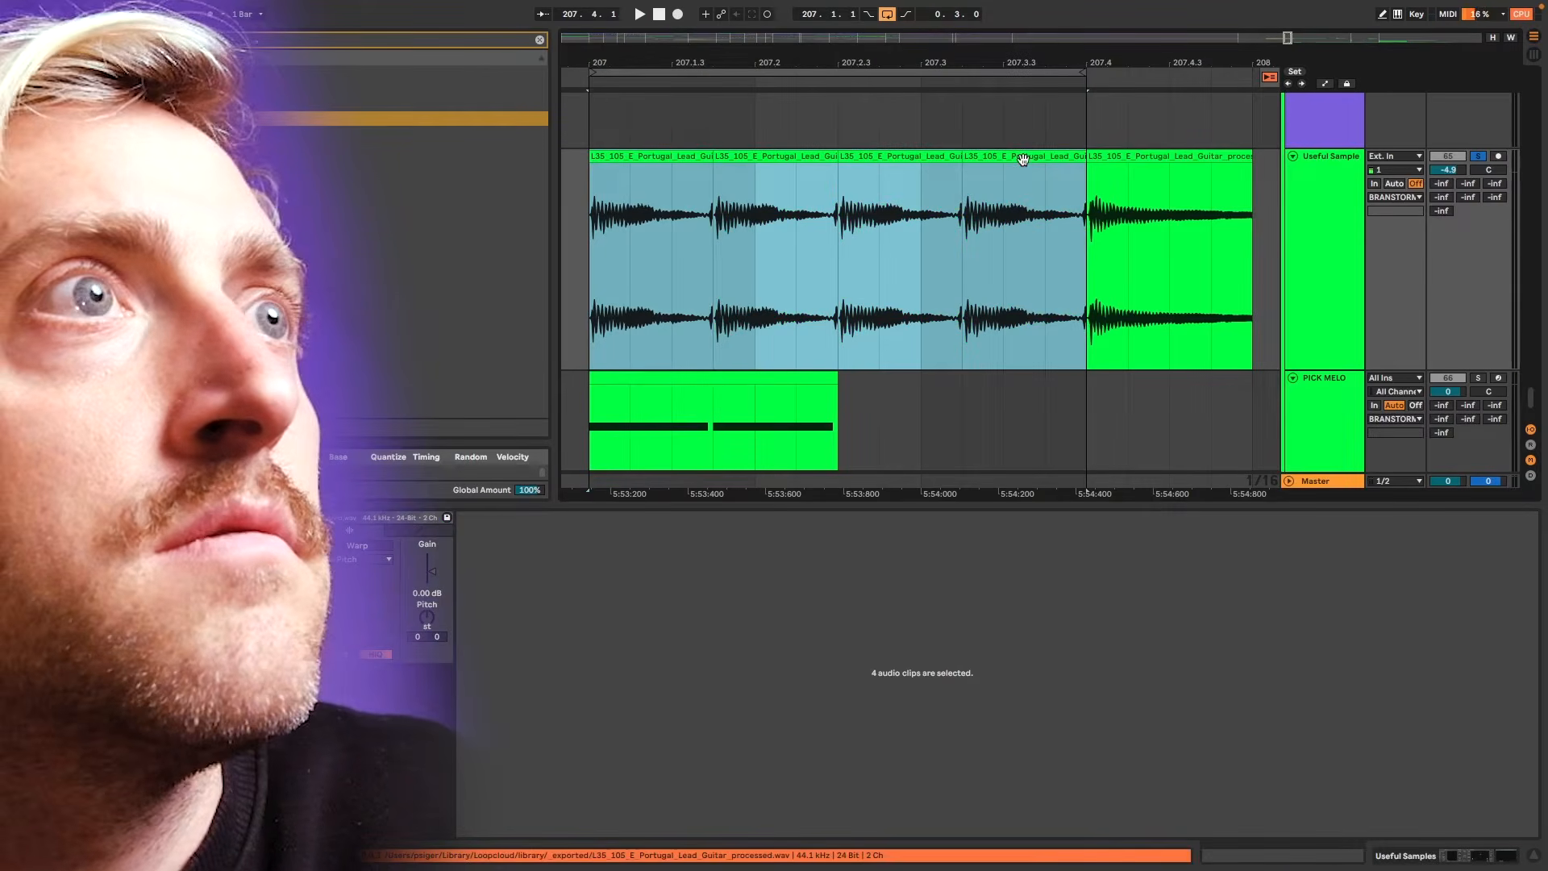
key(space)
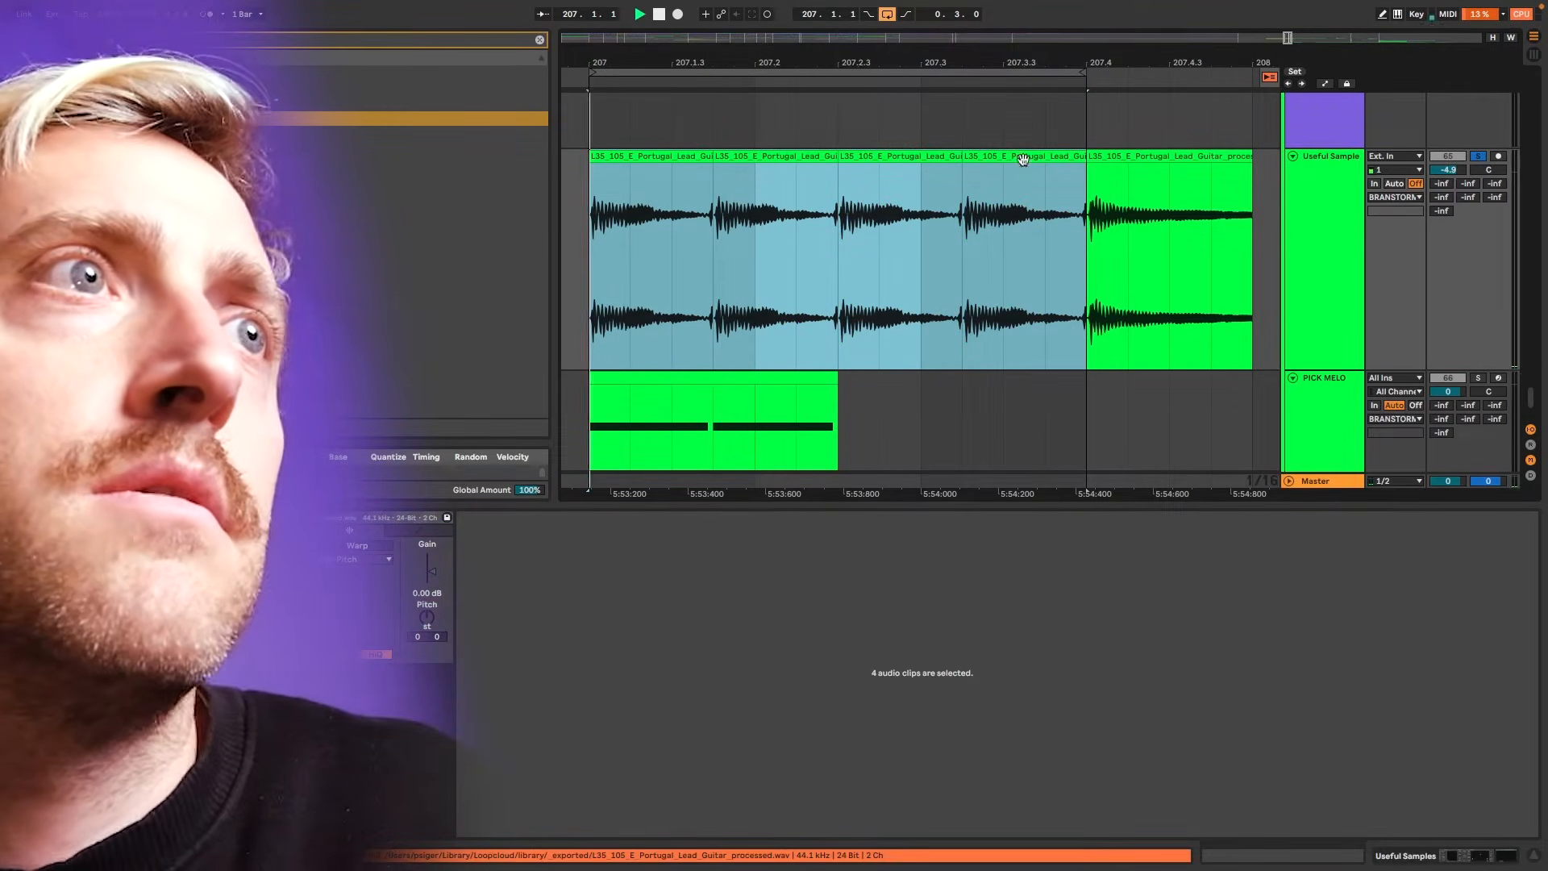
key(space)
- Lower the two G4 notes in the PICK MELO clip at bar 207 by one semitone
scroll(660, 391, down, 1)
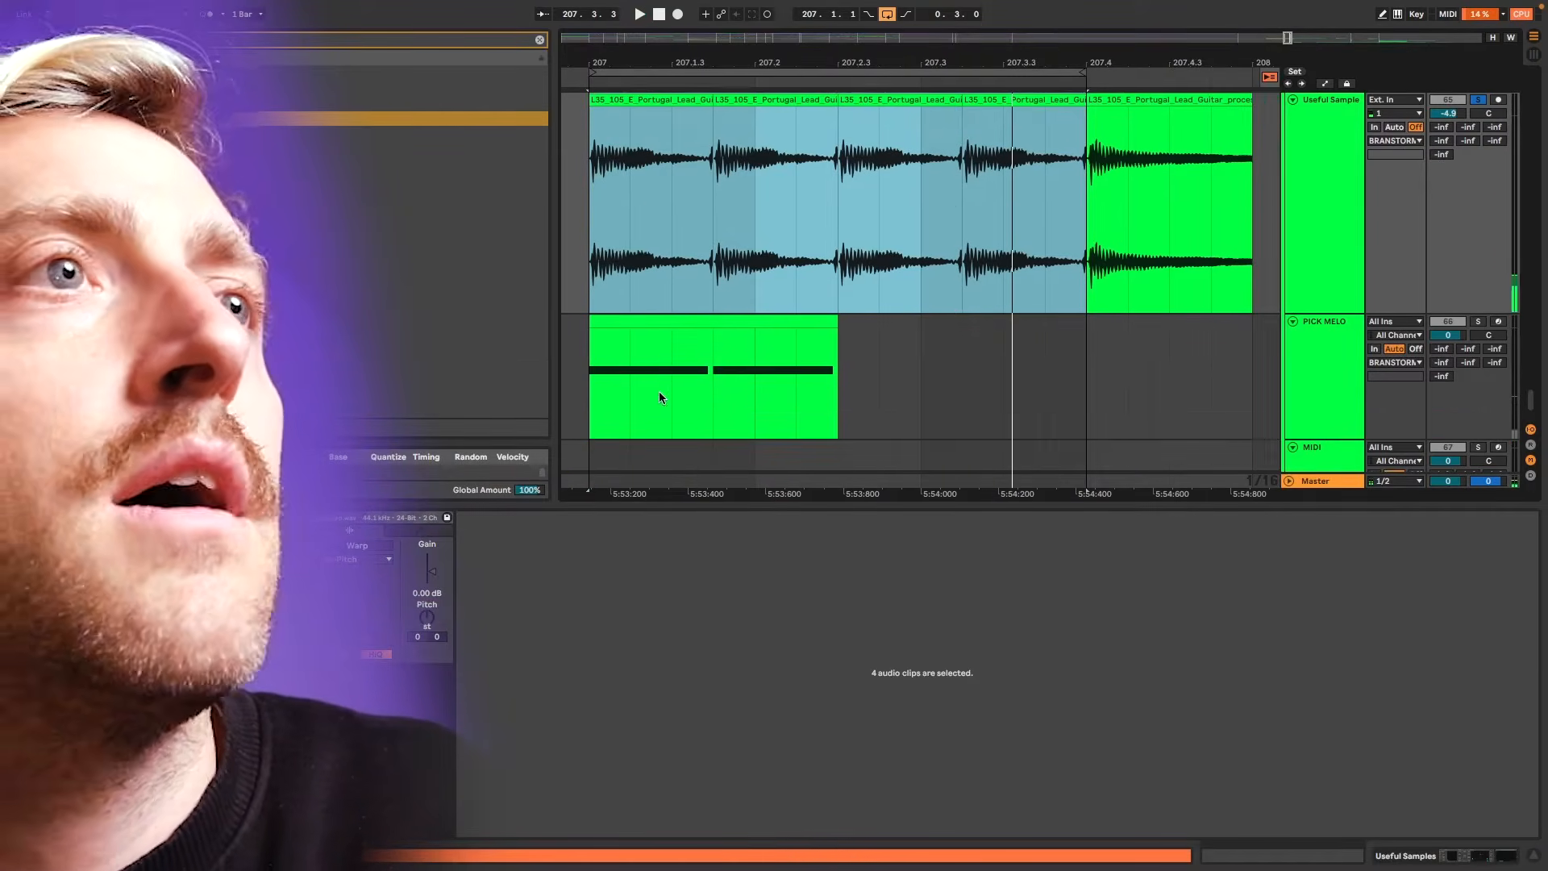
scroll(700, 333, left, 1)
click(701, 322)
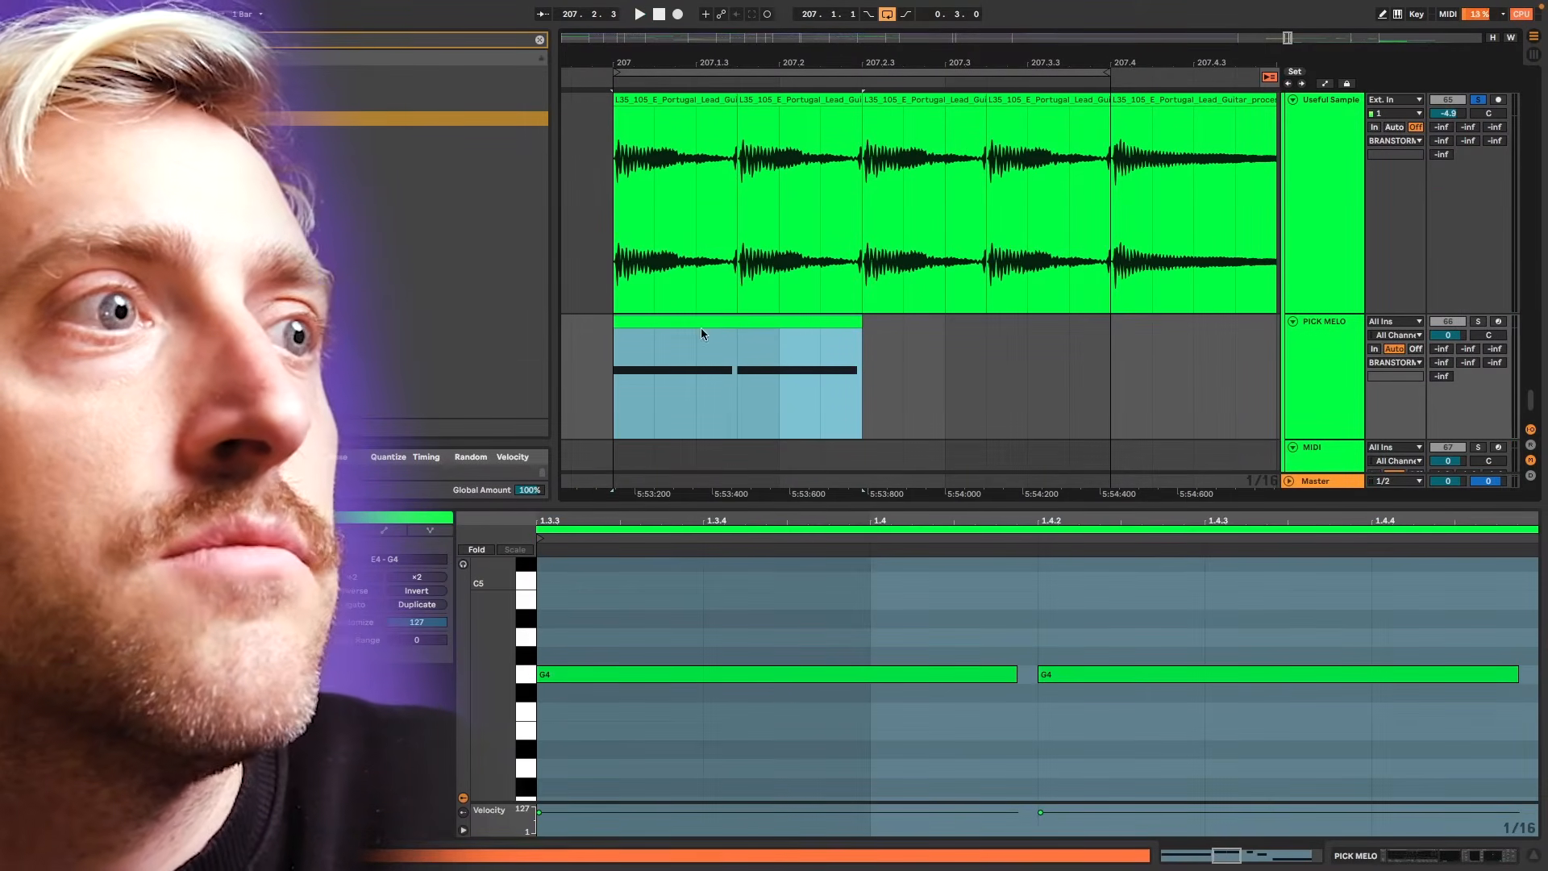
click(1134, 676)
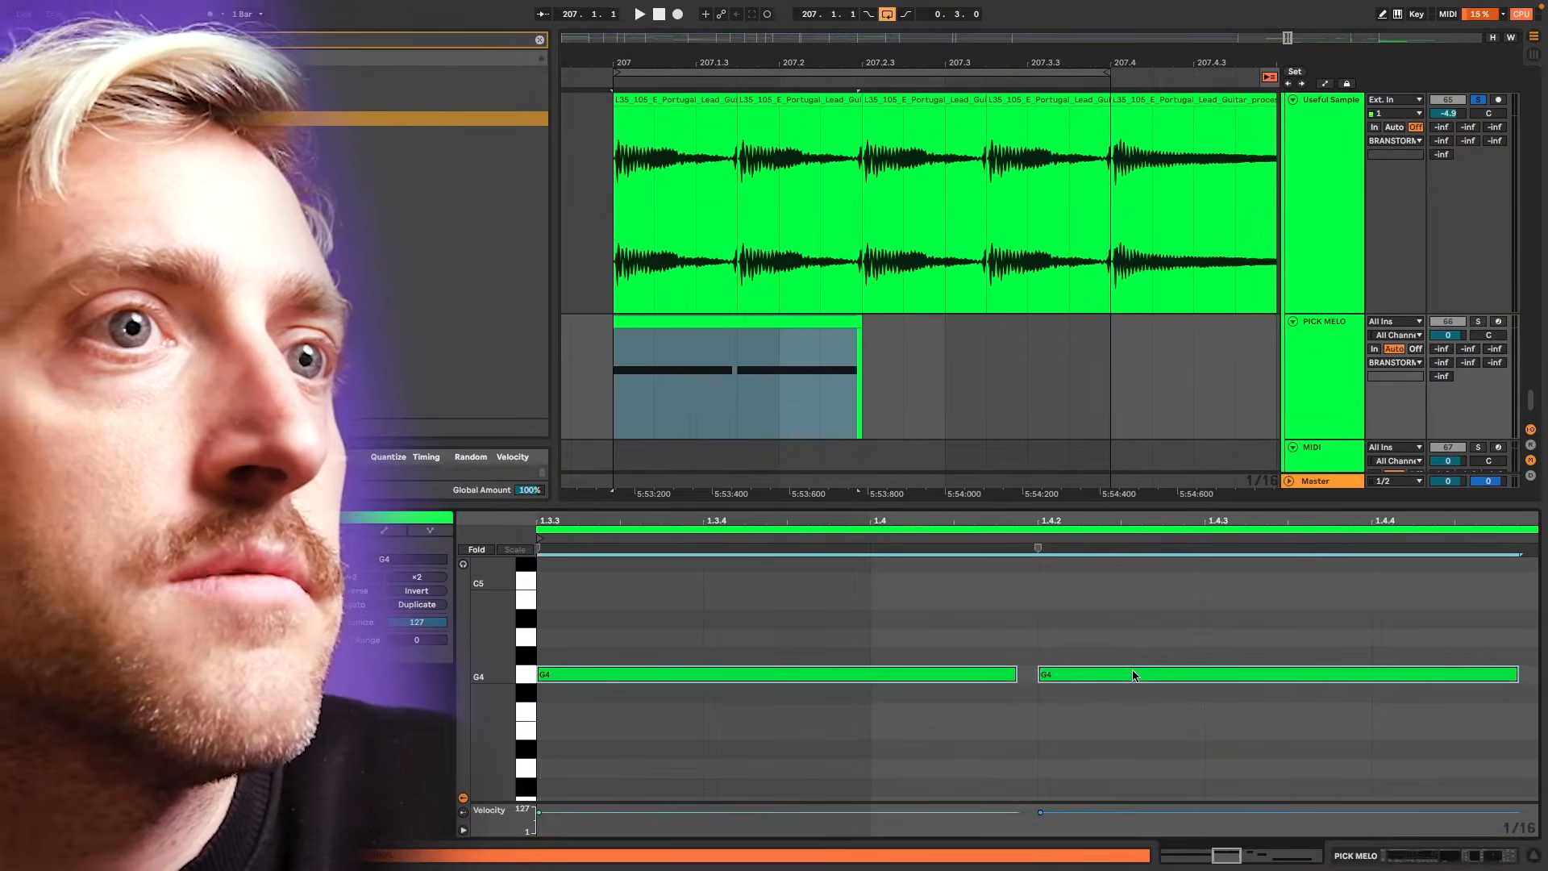
key(Down)
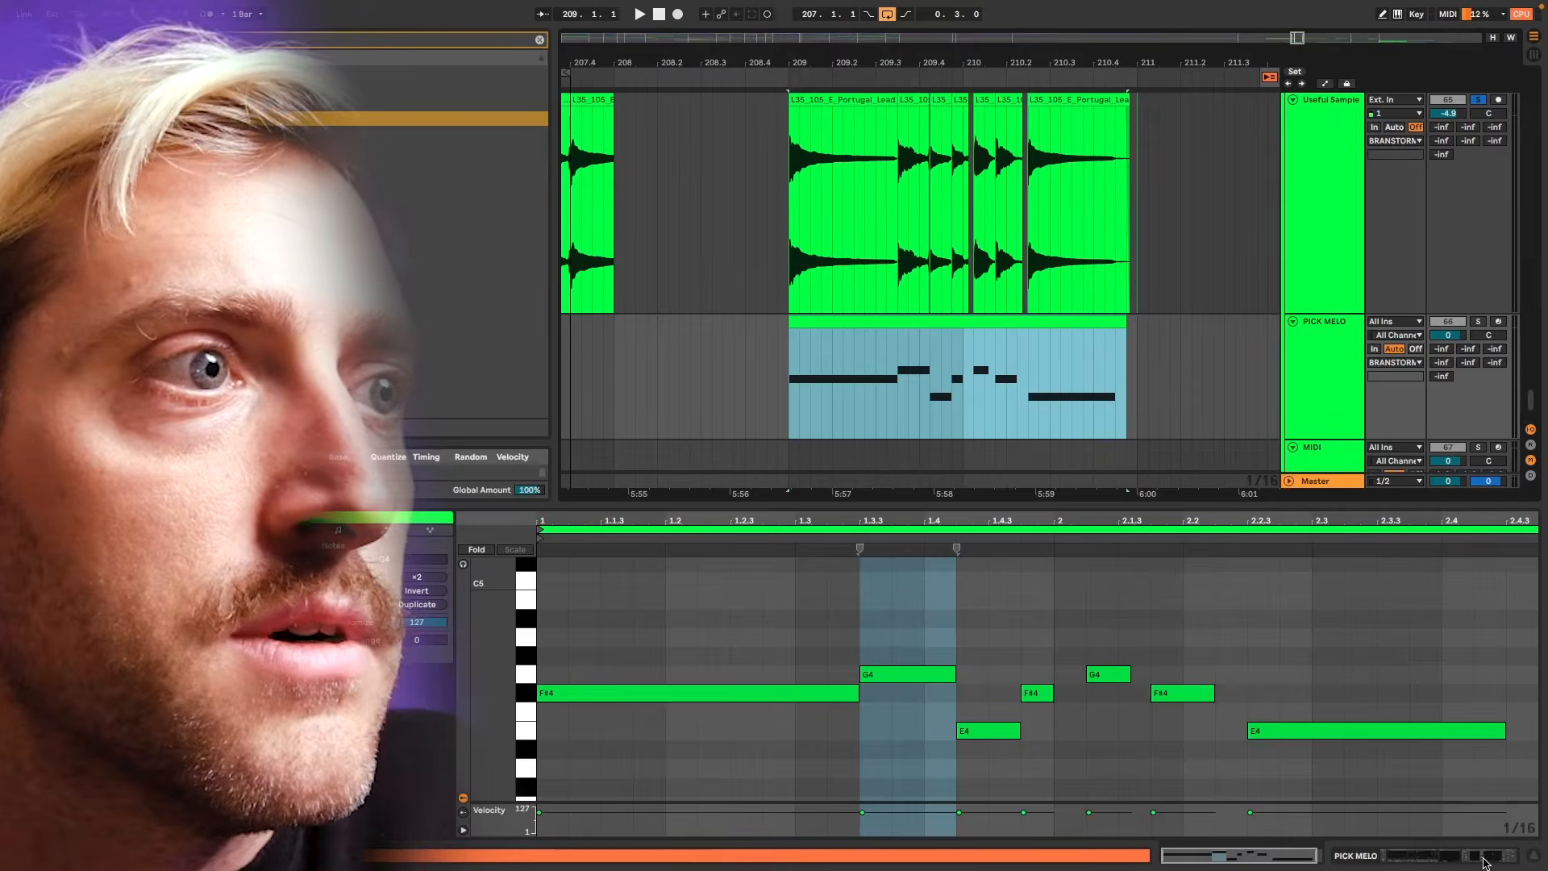
- Set the PICK MELO sampler's Detune to +50 ct and show the arrangement's automation lanes
click(1483, 863)
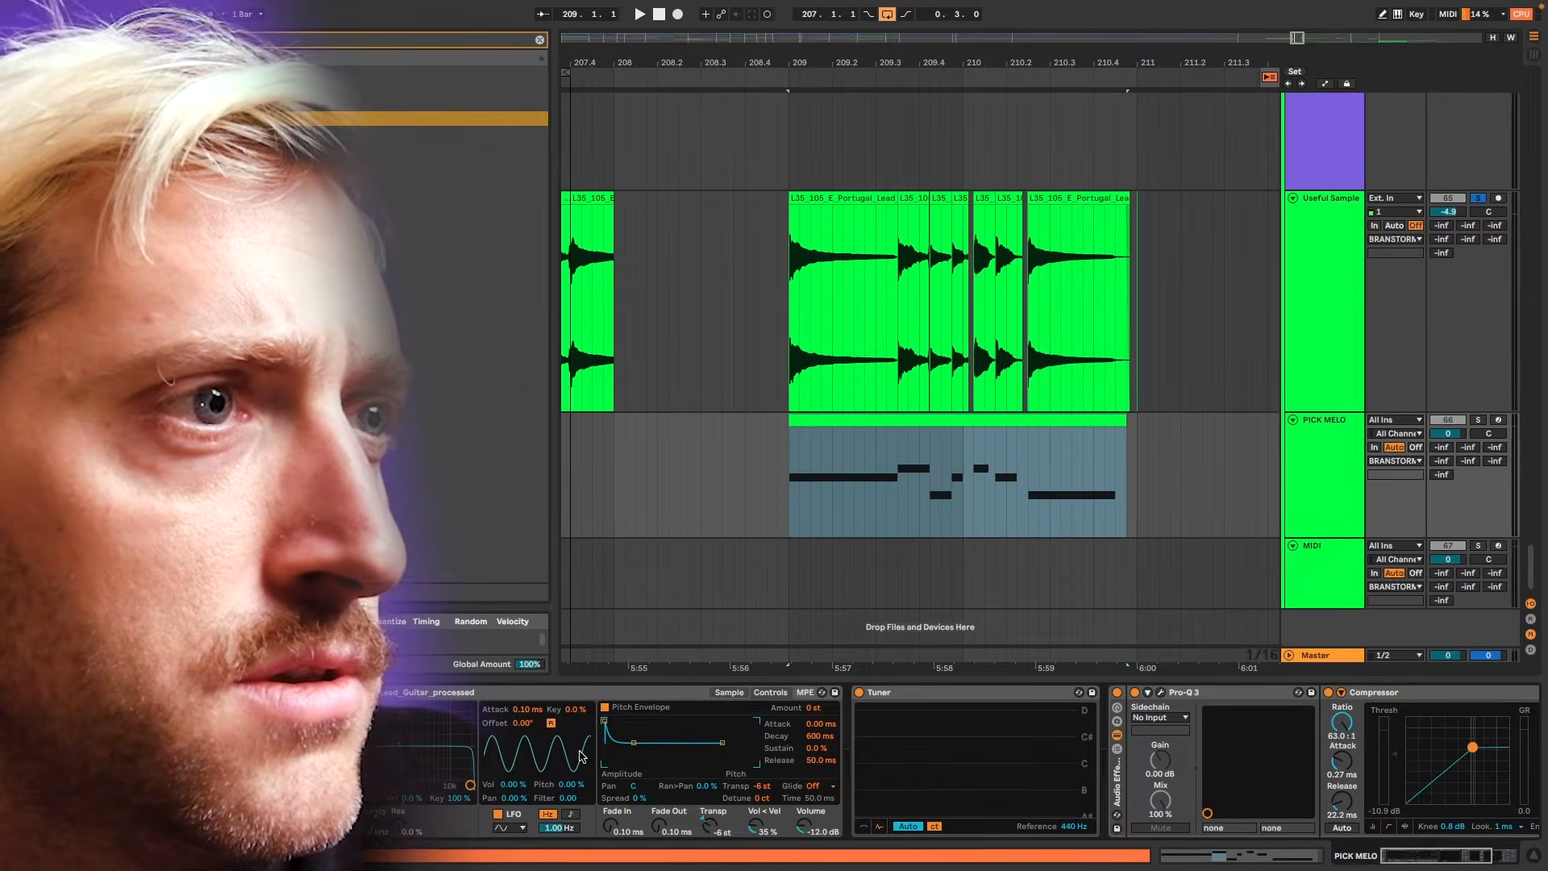
click(762, 786)
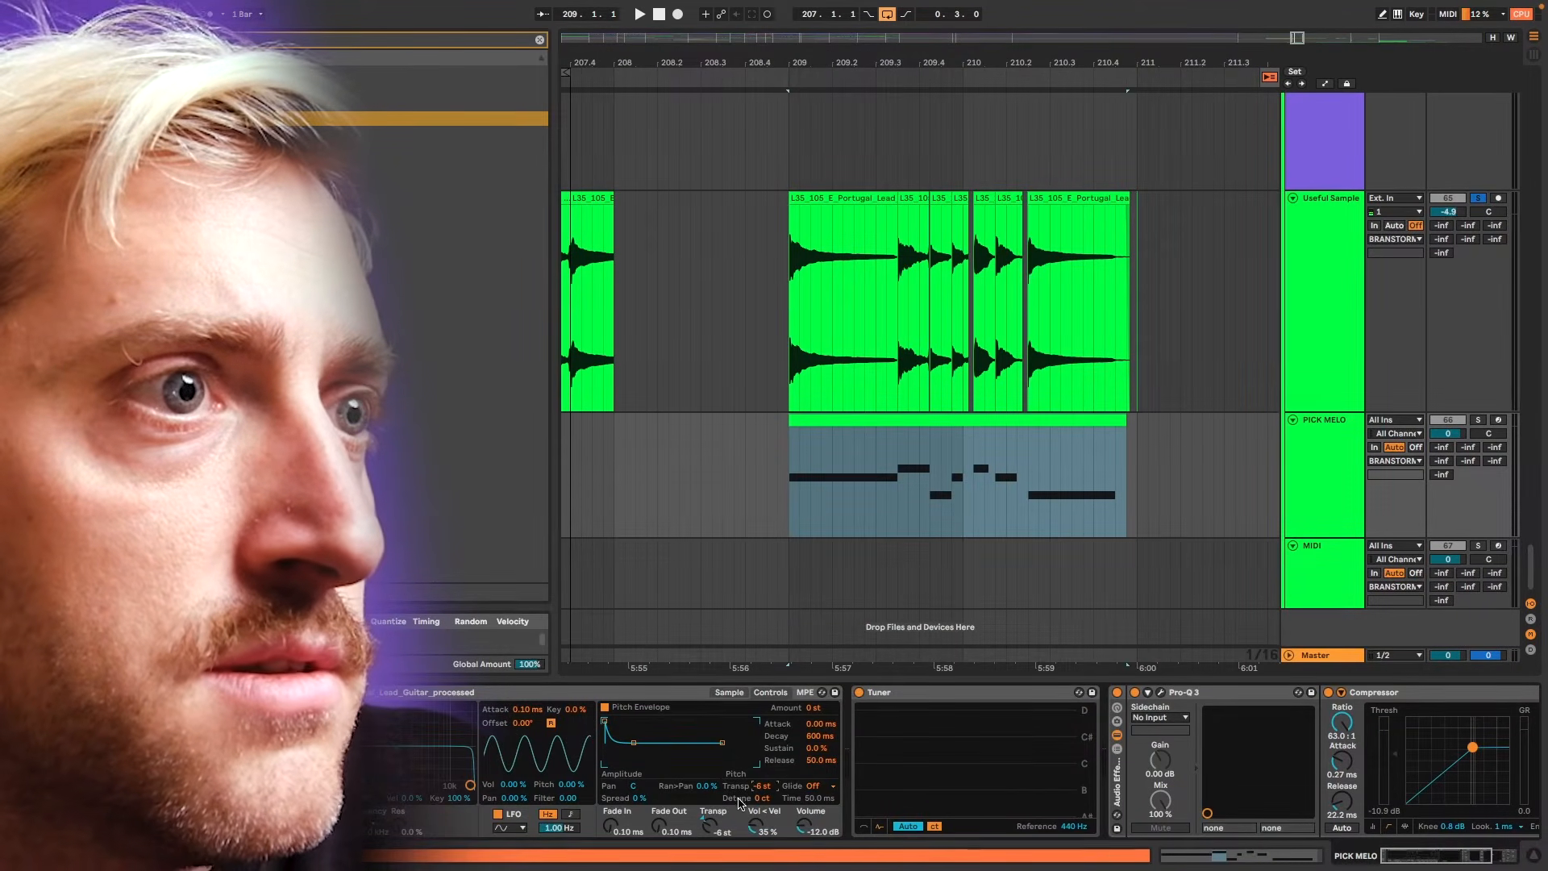
key(a)
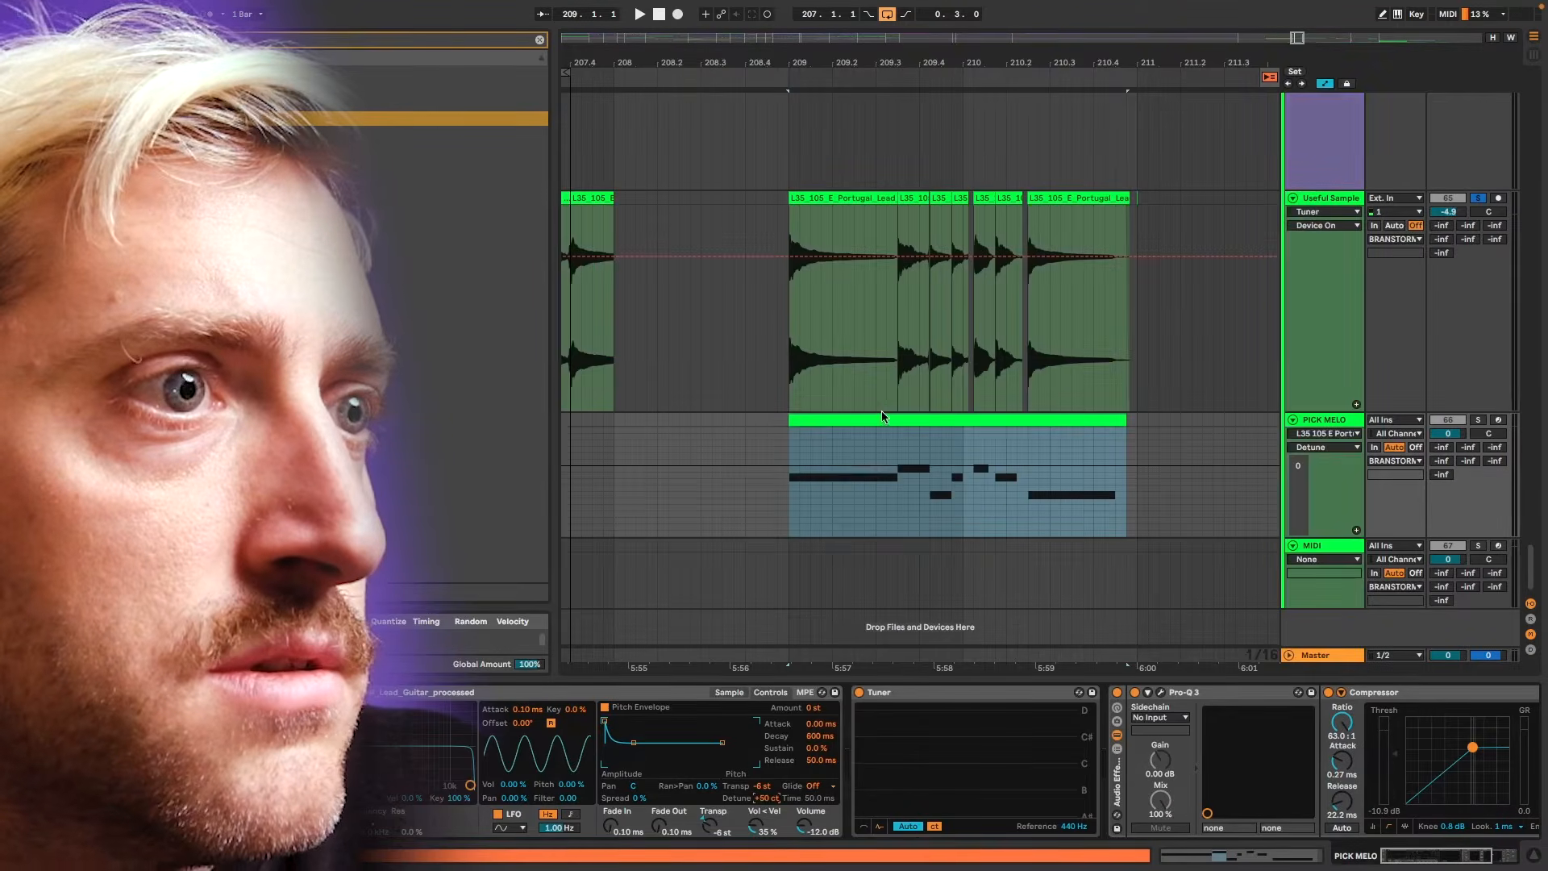
- Lower the G4 note at 1.3.3 in the bar 209 PICK MELO clip to F#4
click(1231, 859)
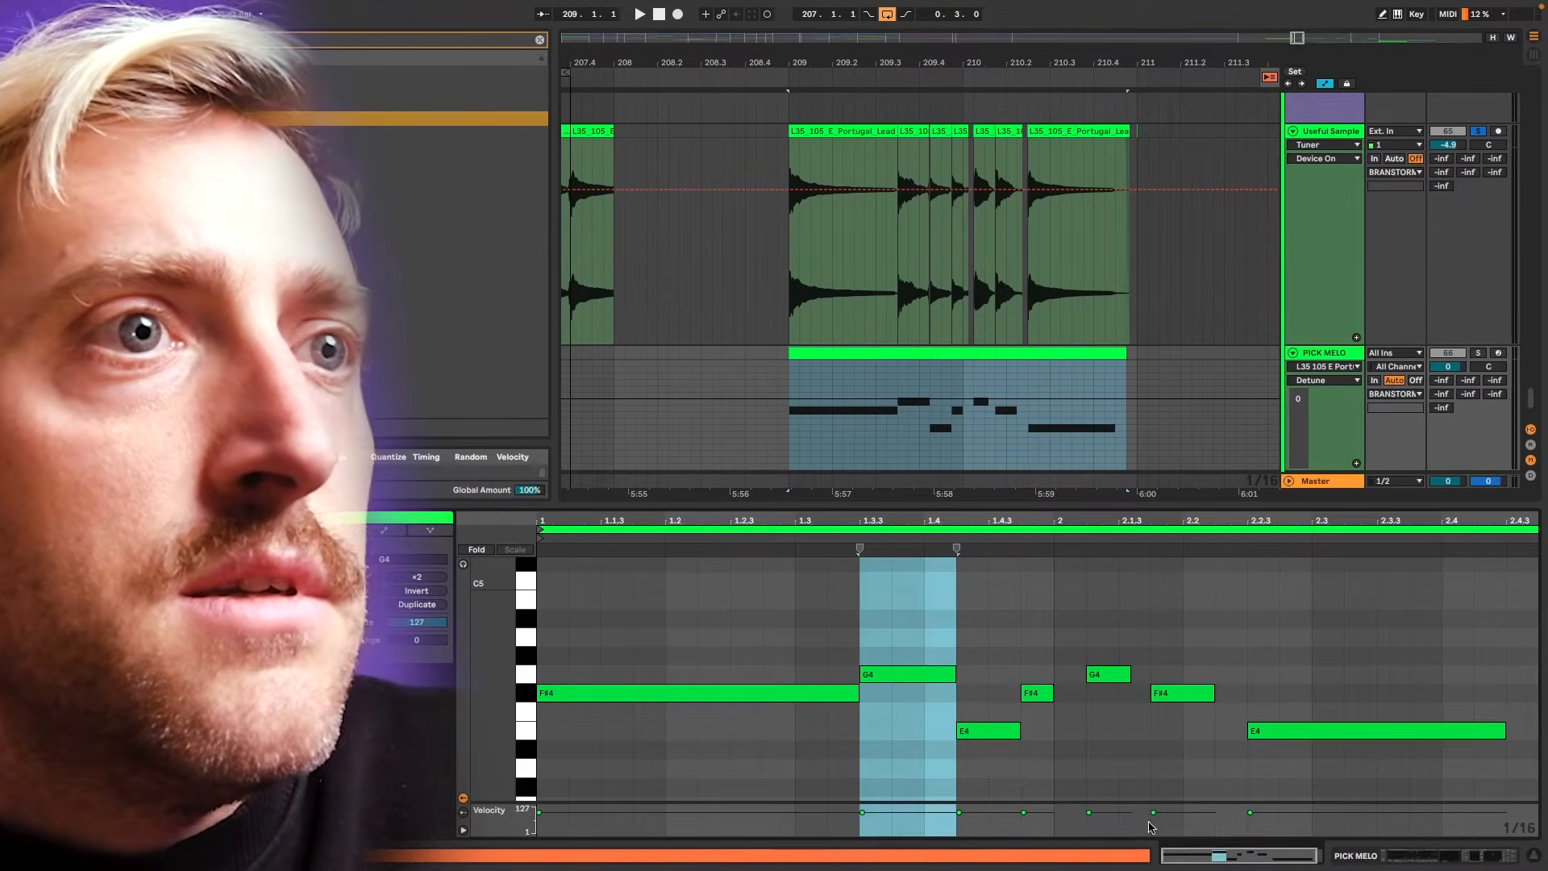
click(896, 718)
click(940, 668)
key(Down)
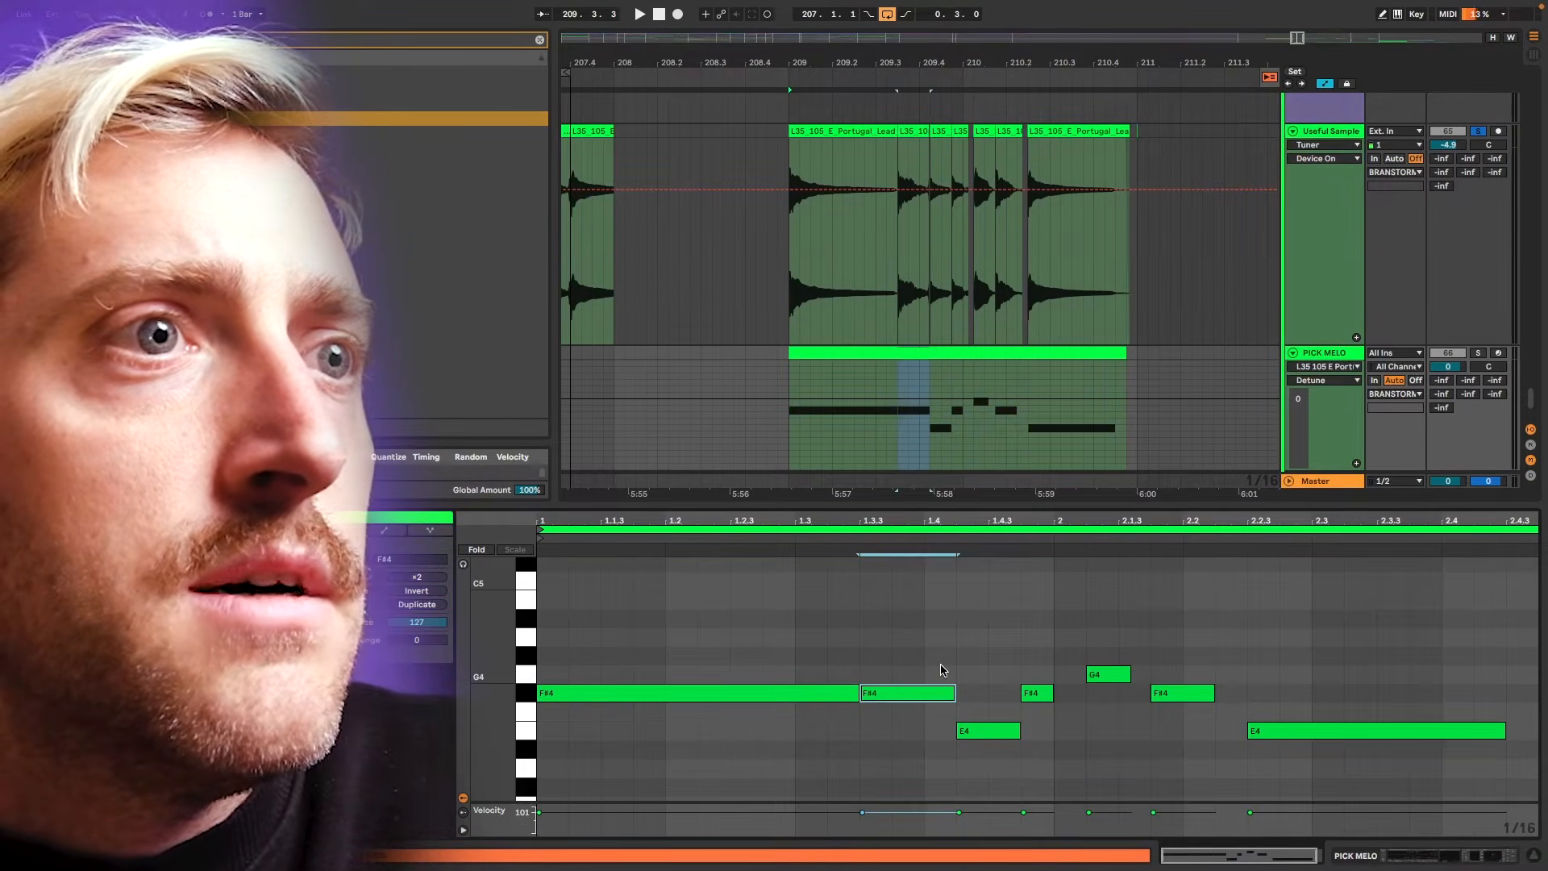
- Show the sampler's Detune automation in an enlarged PICK MELO lane around 209.3.3 and reset Detune to 0 ct
click(1394, 854)
scroll(923, 491, up, 10)
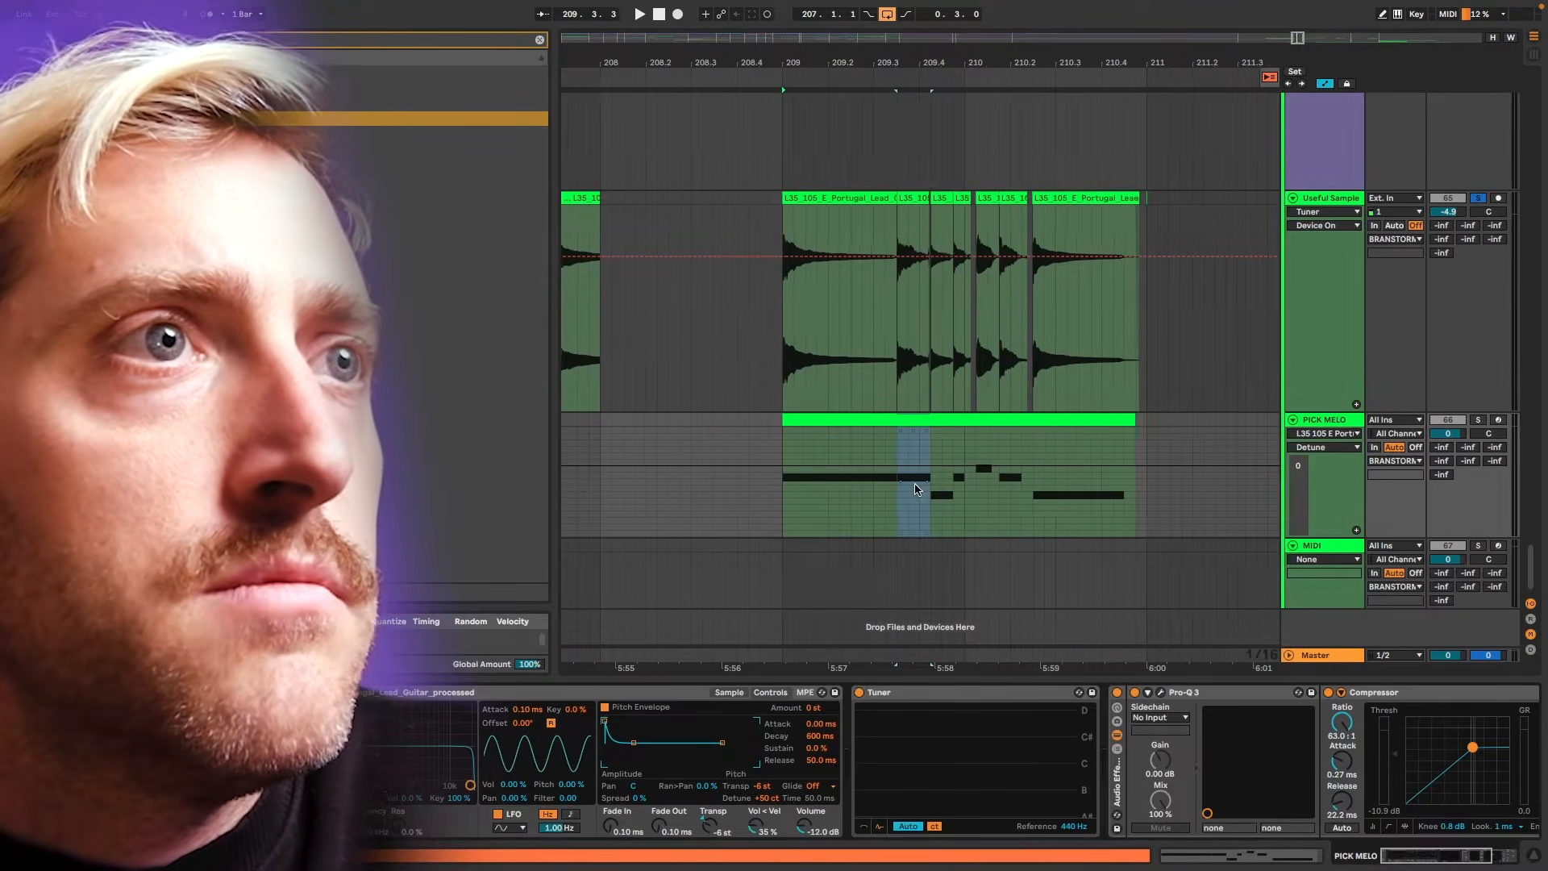
right_click(768, 796)
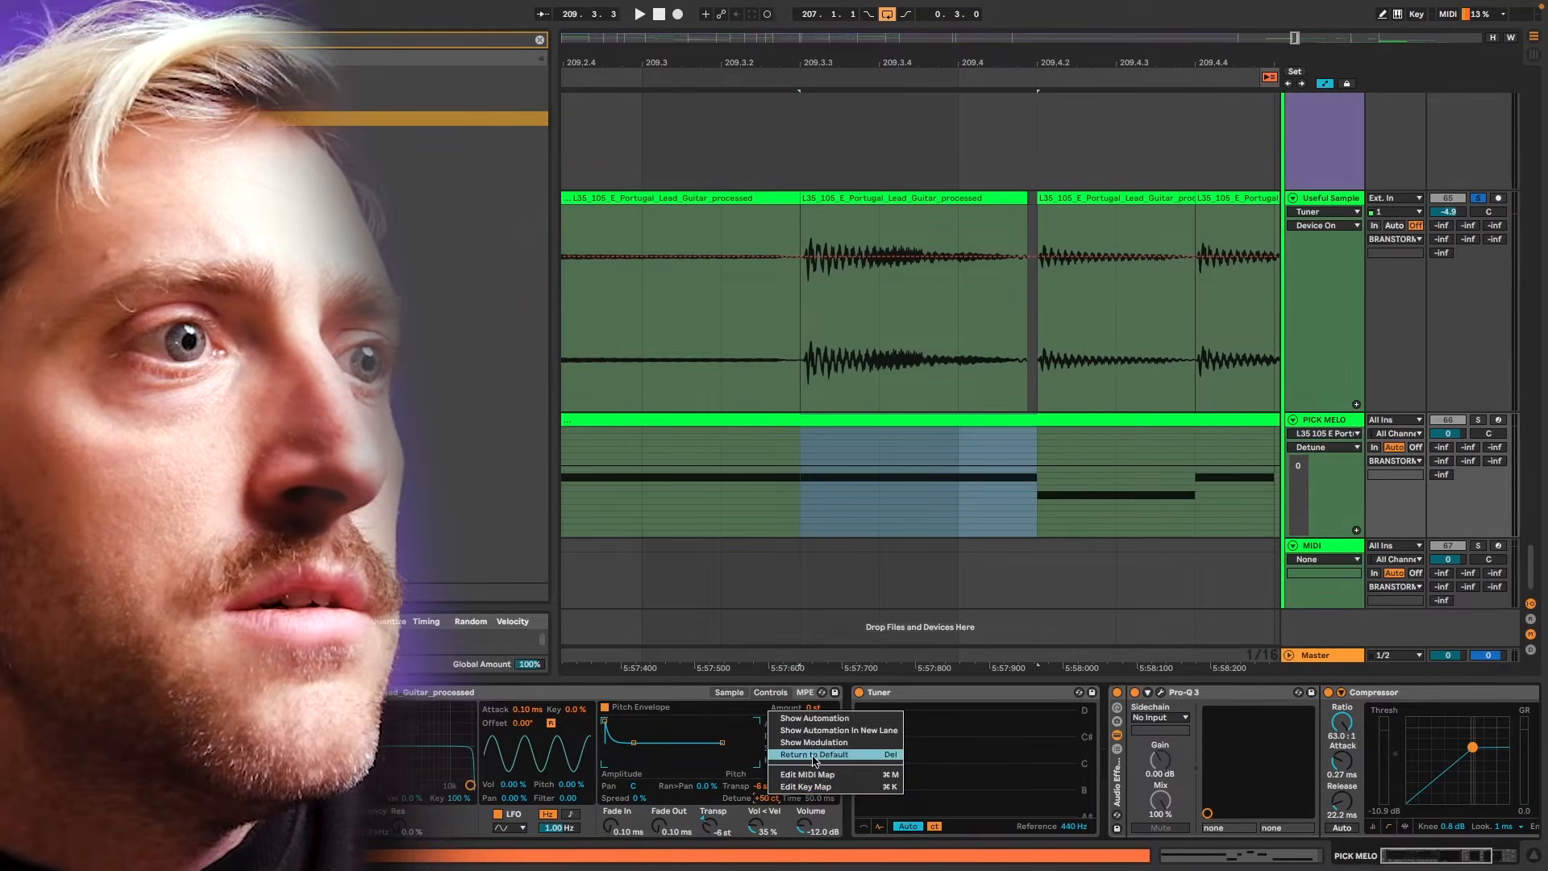
click(823, 722)
scroll(894, 468, up, 5)
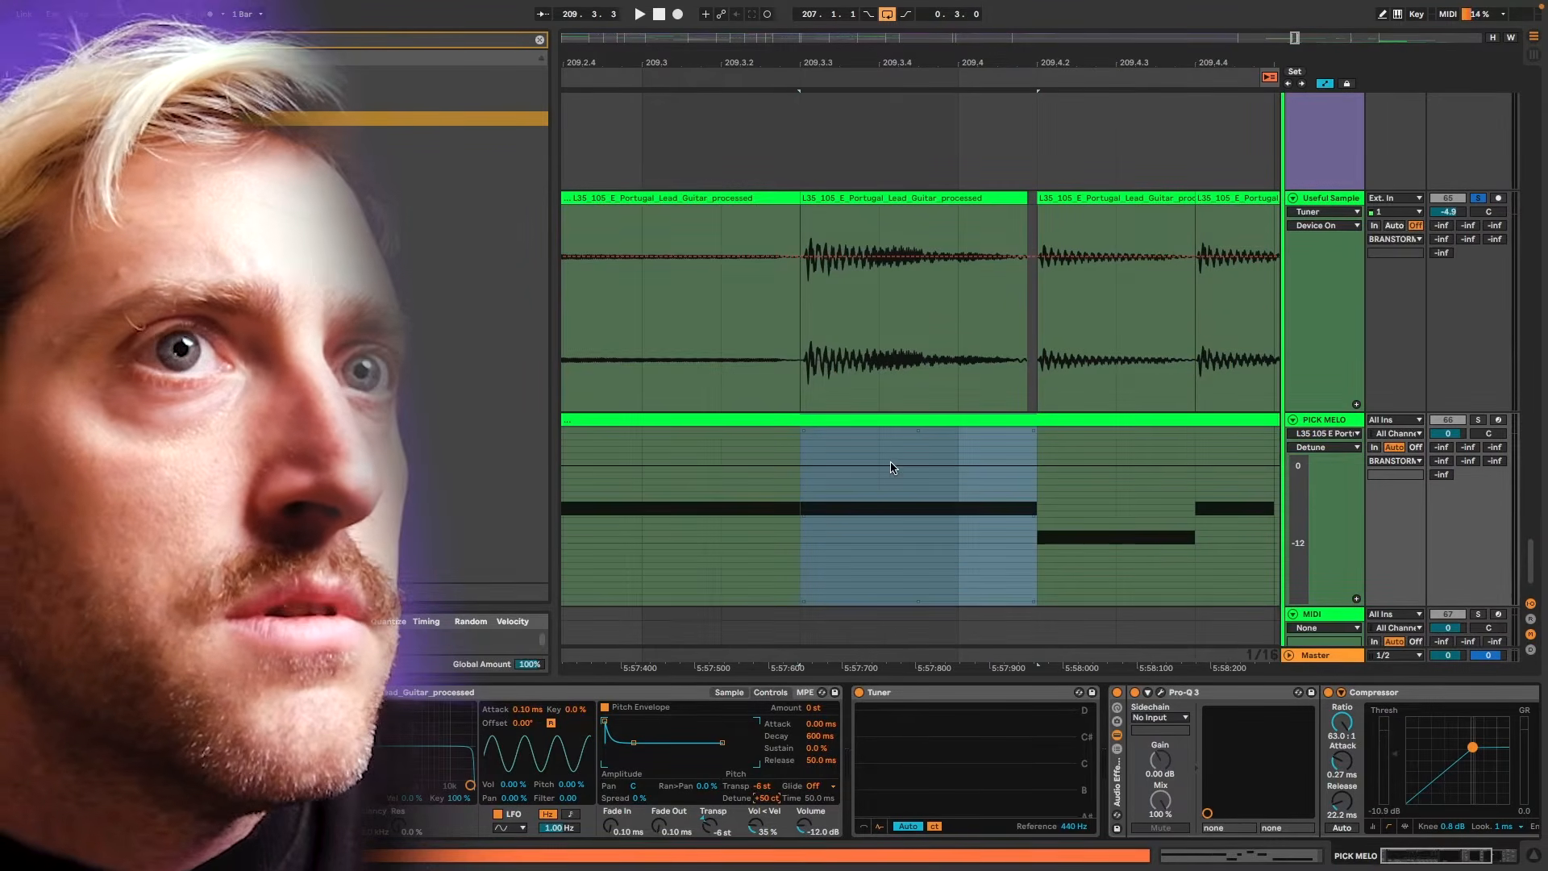
key(Up)
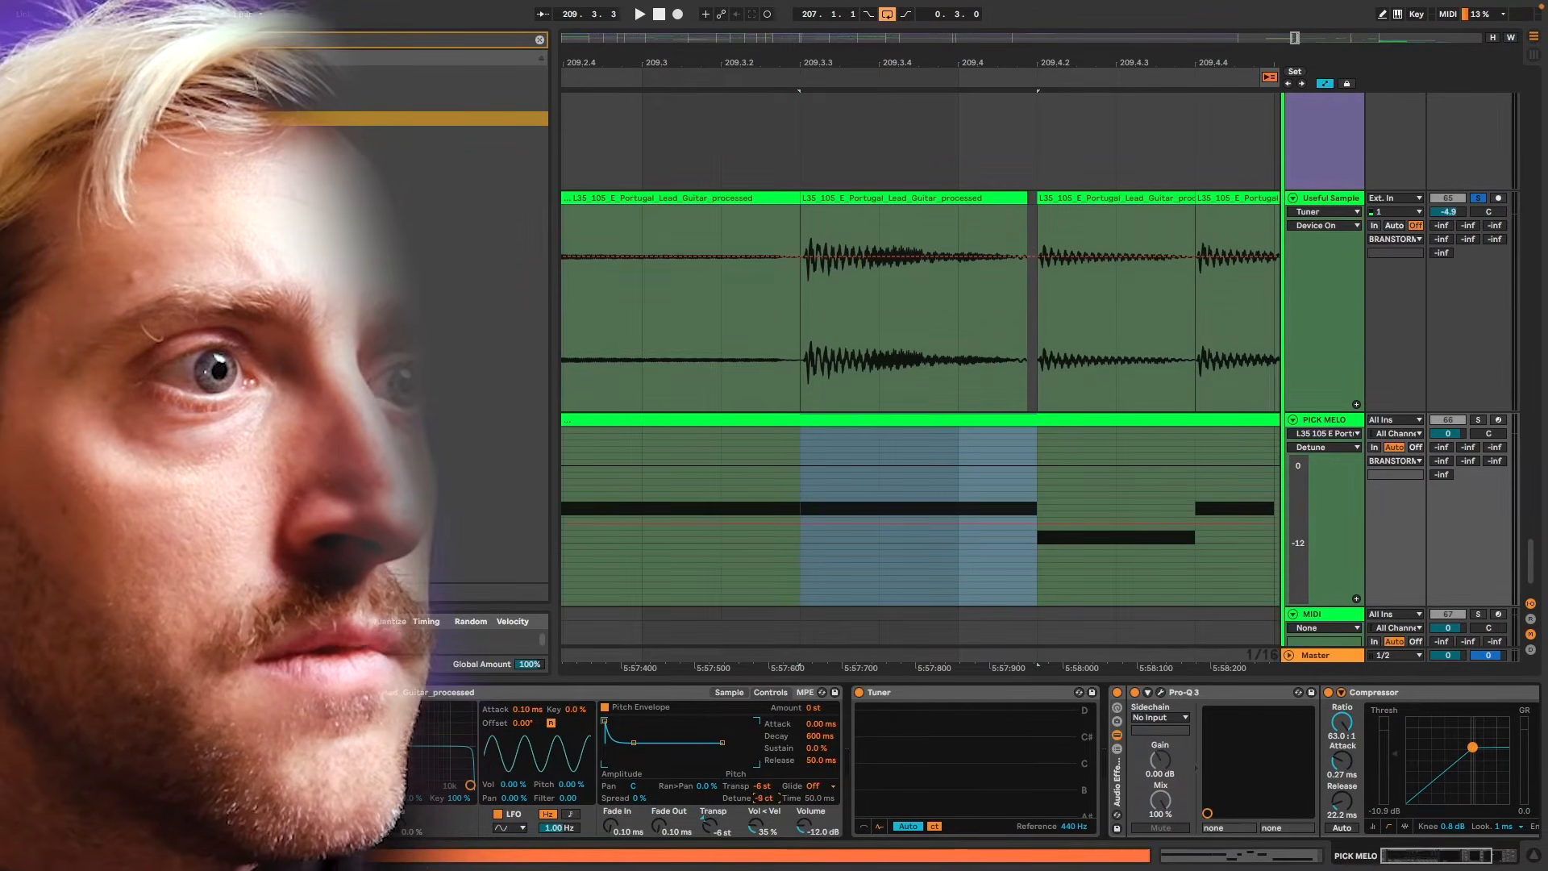
key(Up)
key(Up)
key(Up)
- Draw a Detune bend from 0 ct at 209.3.3 up to +50 ct and back to 0 ct just before 209.4.2
click(801, 465)
drag(878, 465, 878, 427)
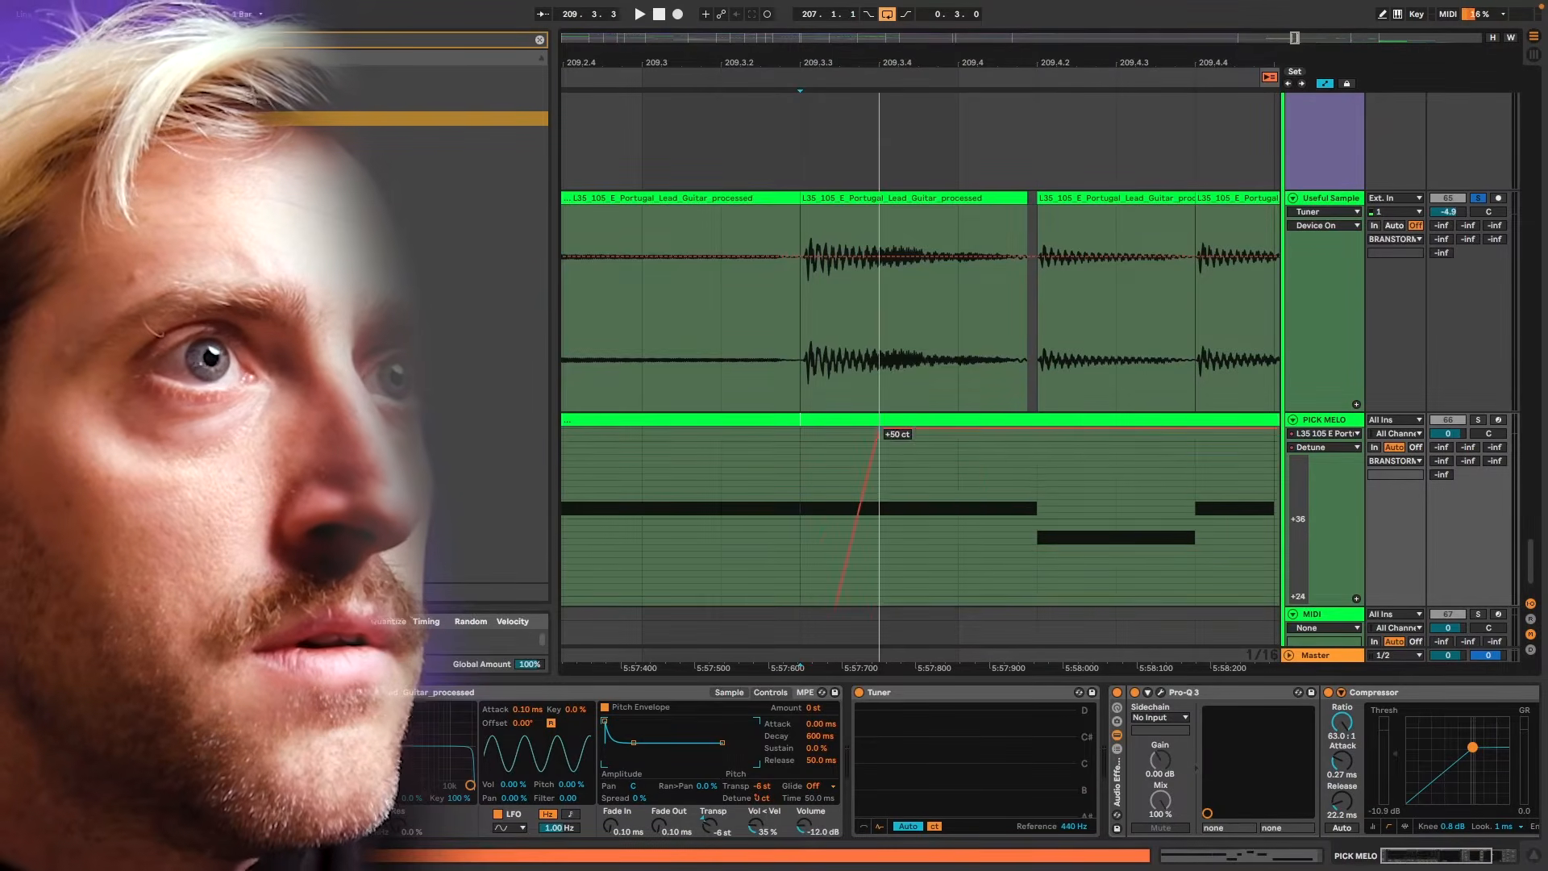
drag(1030, 428, 1030, 497)
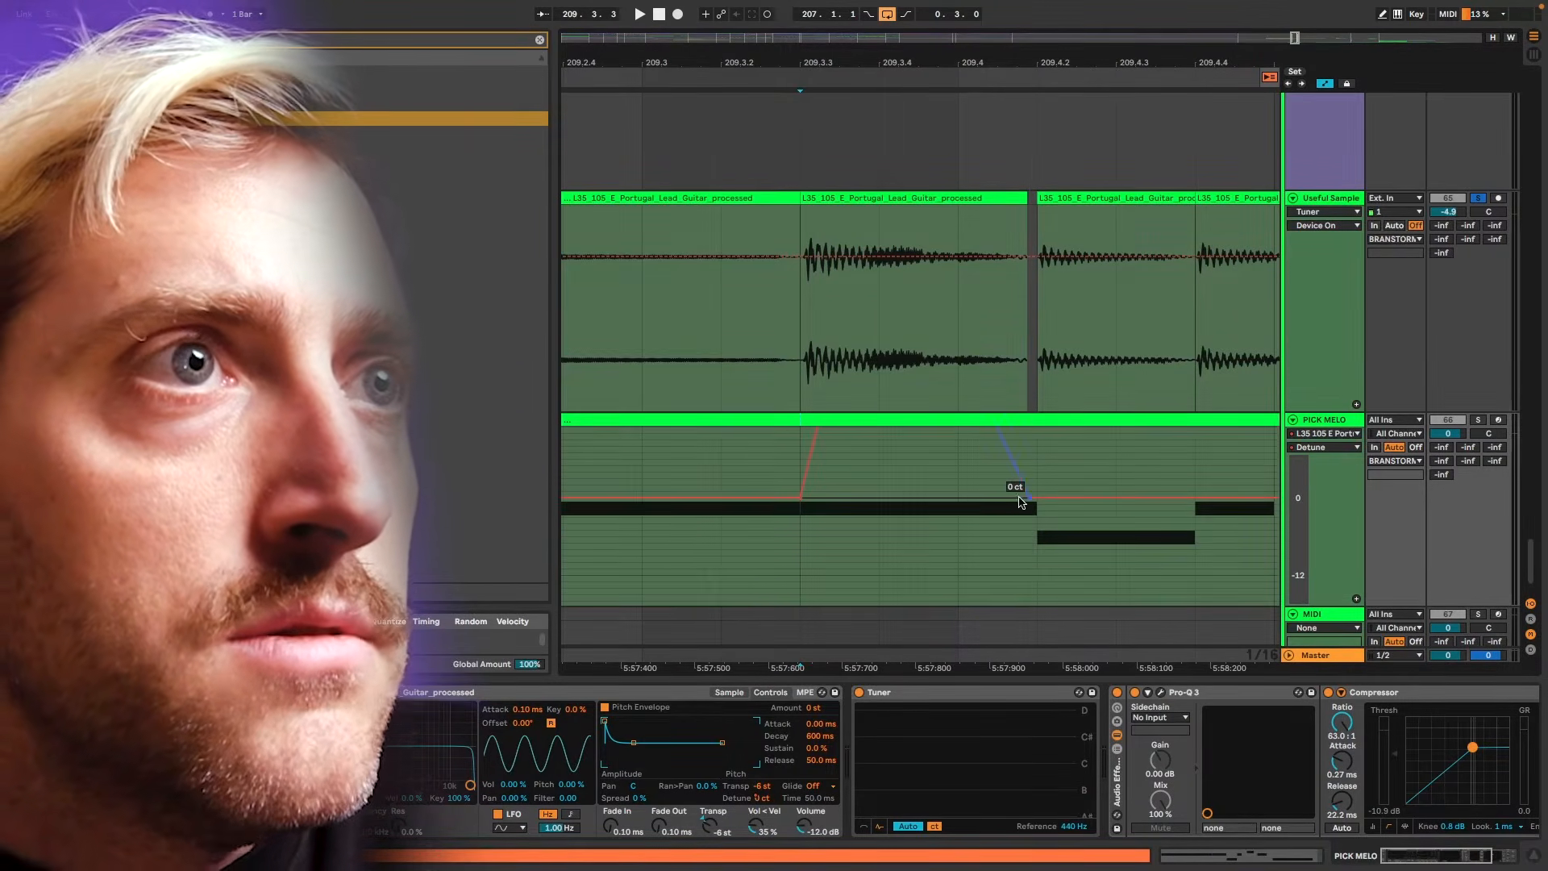
- Solo PICK MELO, play the melody, and raise the breakpoint on the rising side of the Detune bend
scroll(978, 506, up, 4)
click(1482, 421)
key(space)
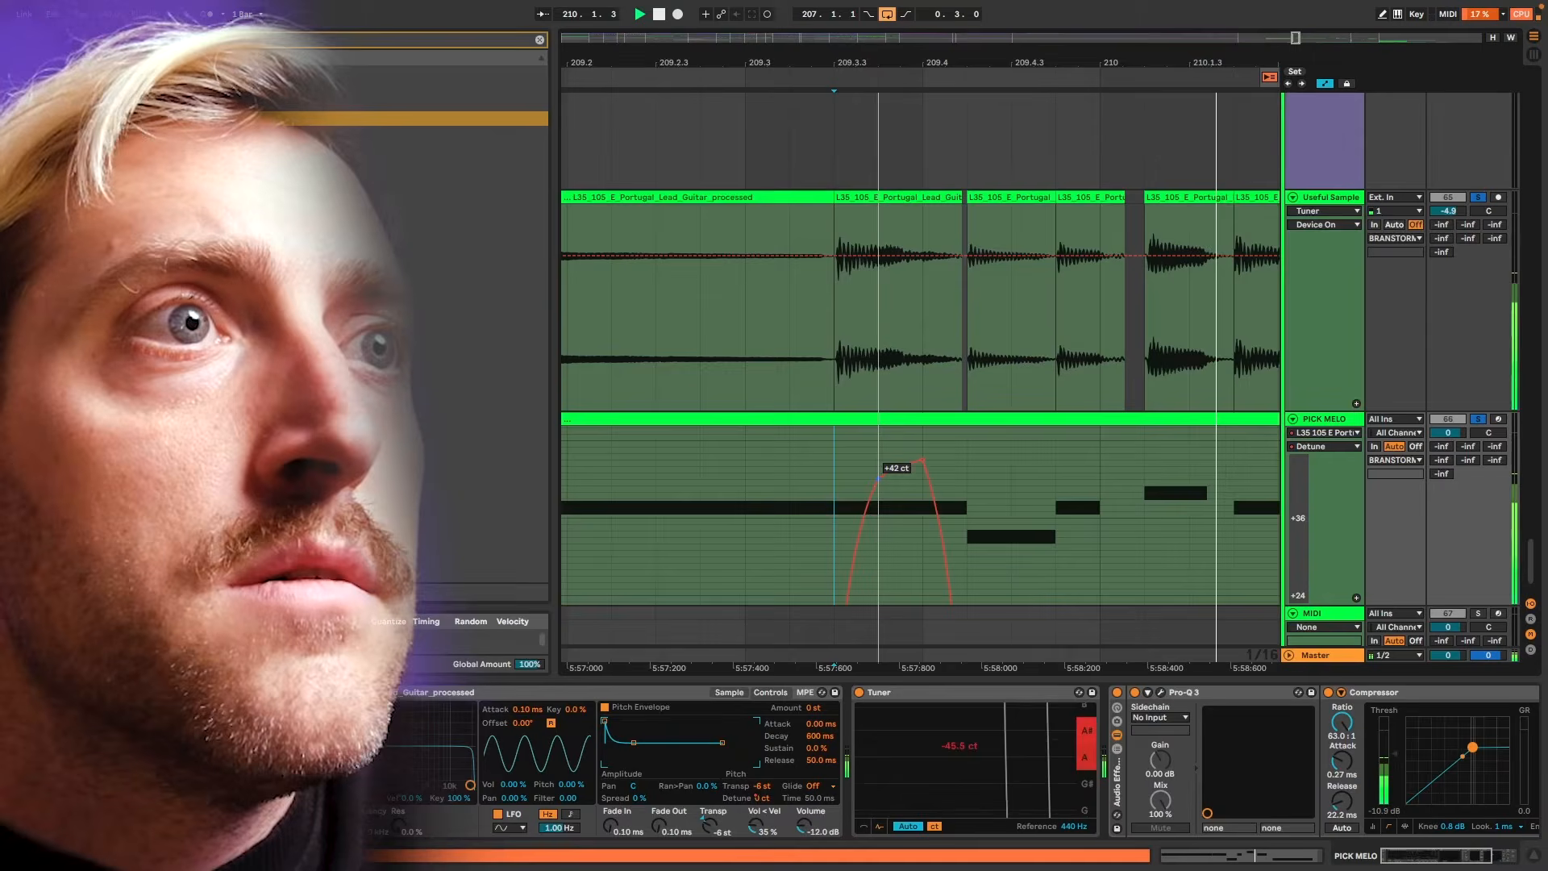
drag(879, 480, 879, 448)
key(space)
key(space)
key(space)
key(space)
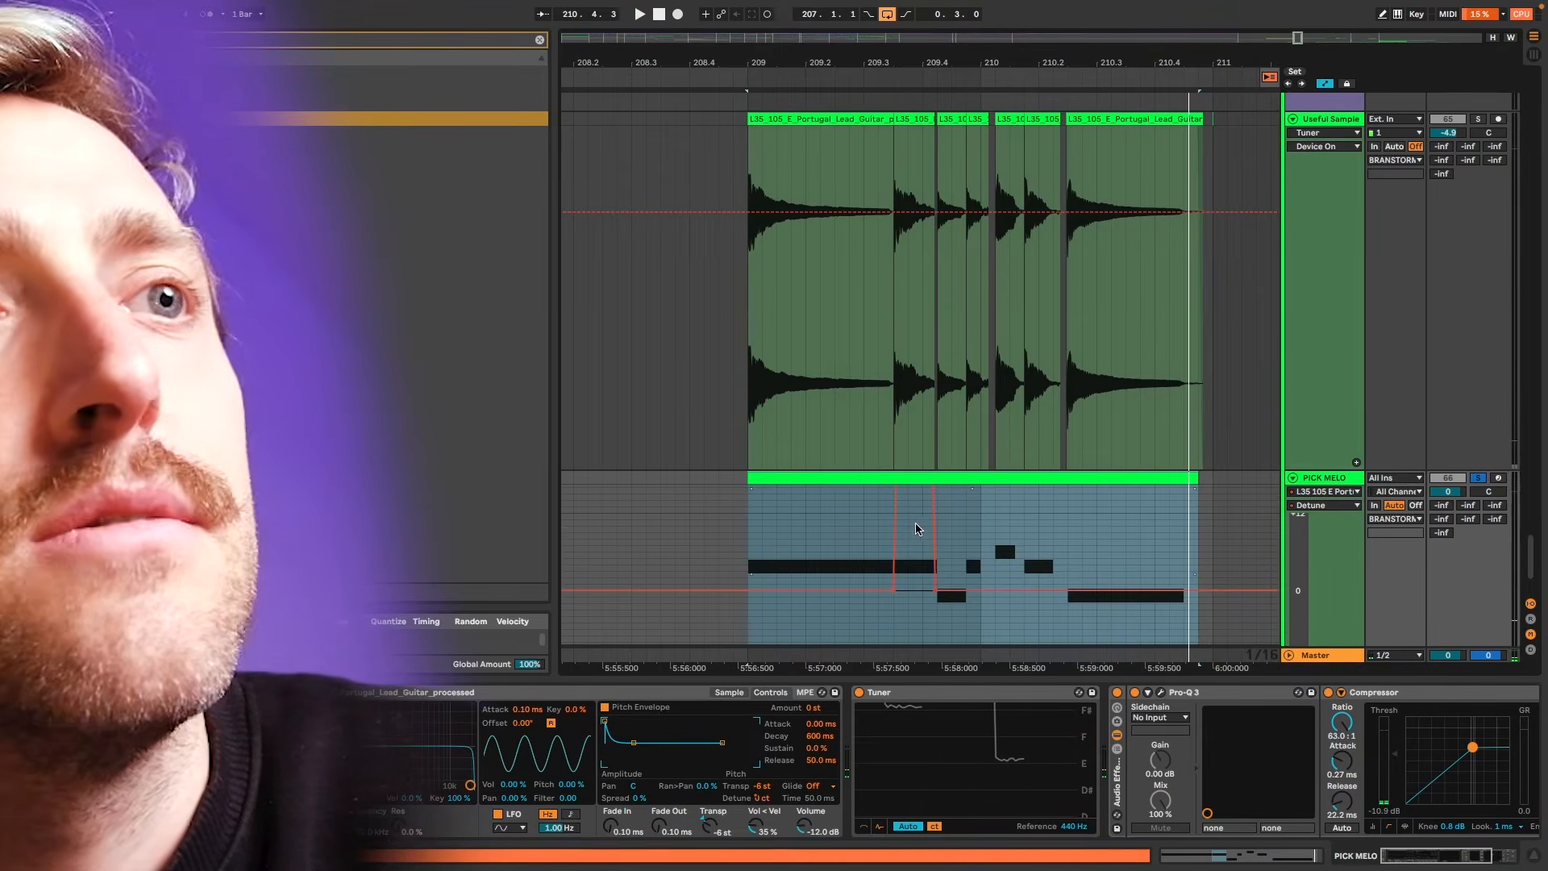
- Reshape the falling side of the Detune bend with a breakpoint at about +37 ct while playing the melody
scroll(916, 529, up, 3)
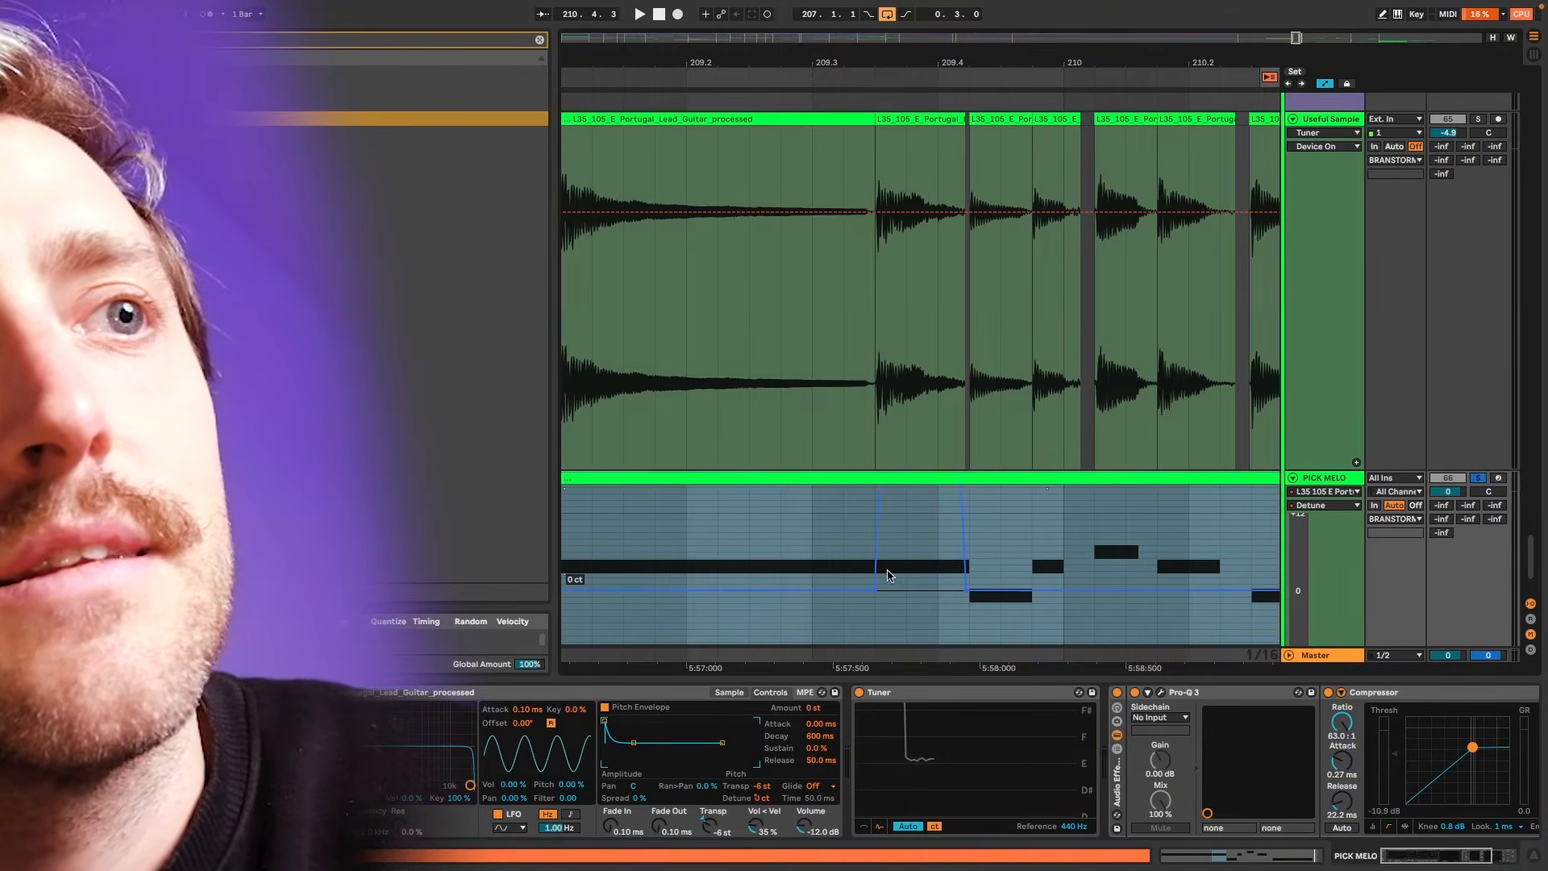
scroll(926, 592, up, 2)
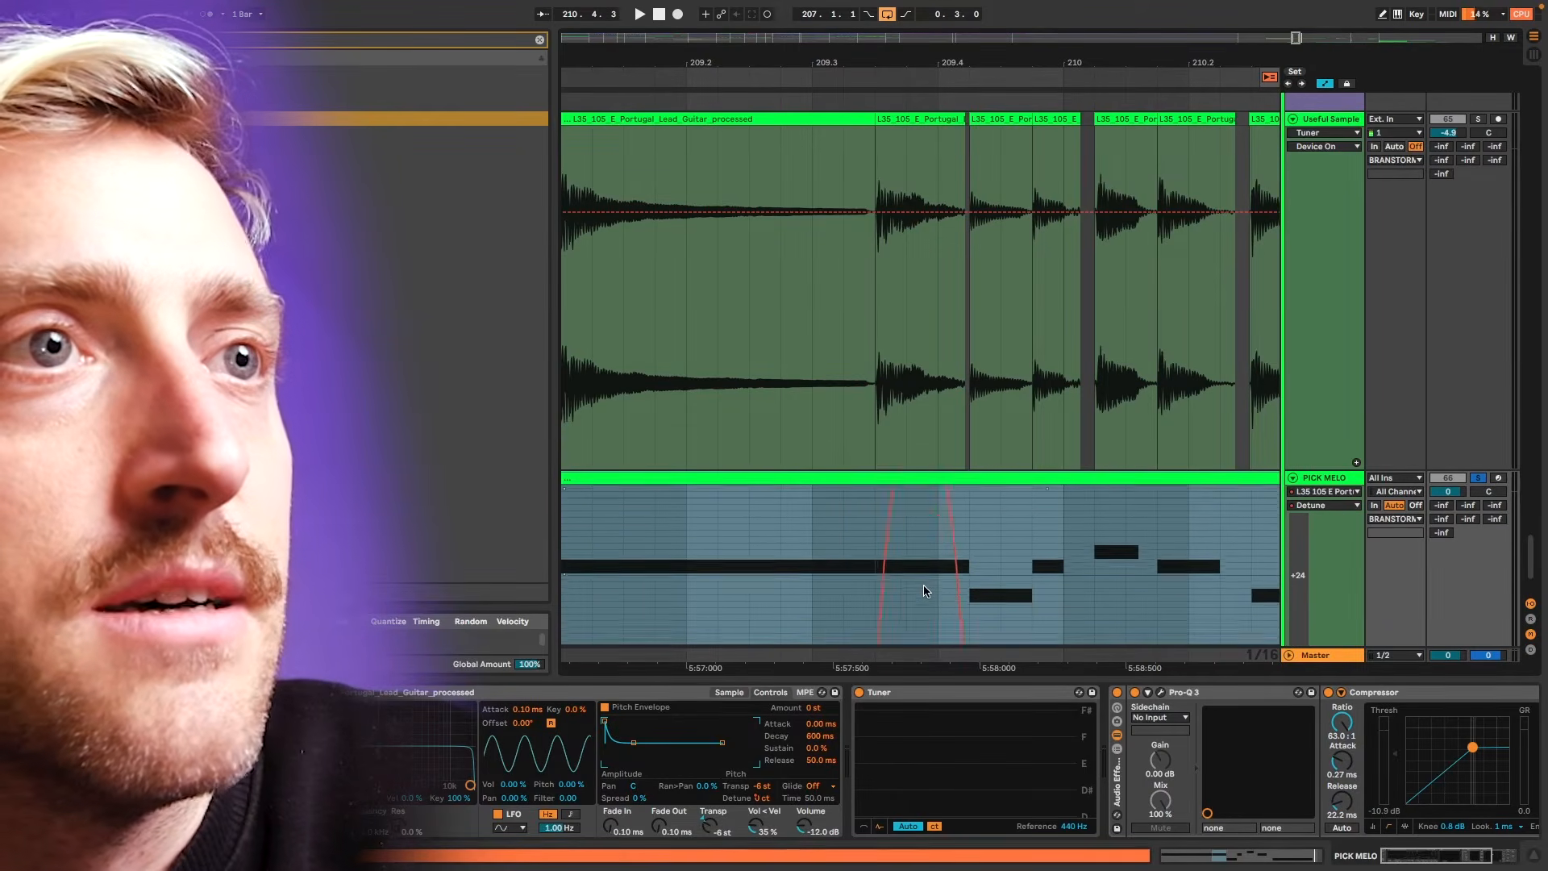
scroll(924, 592, left, 1)
scroll(925, 590, down, 2)
scroll(925, 587, up, 4)
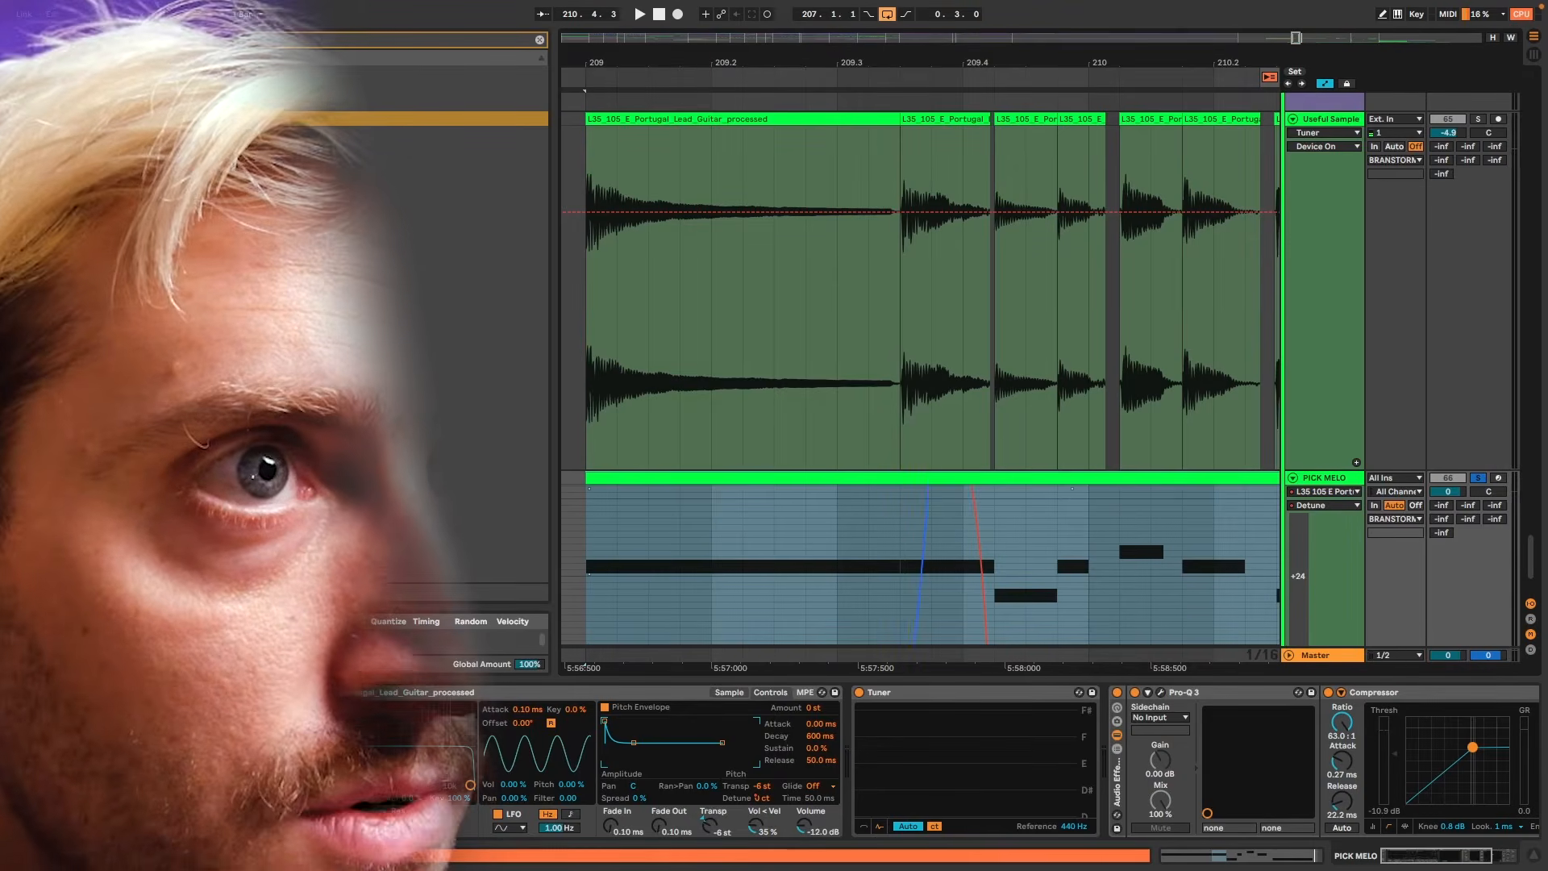
scroll(974, 545, up, 3)
mouse_move(965, 527)
mouse_down()
mouse_move(948, 552)
mouse_move(963, 558)
mouse_up()
key(space)
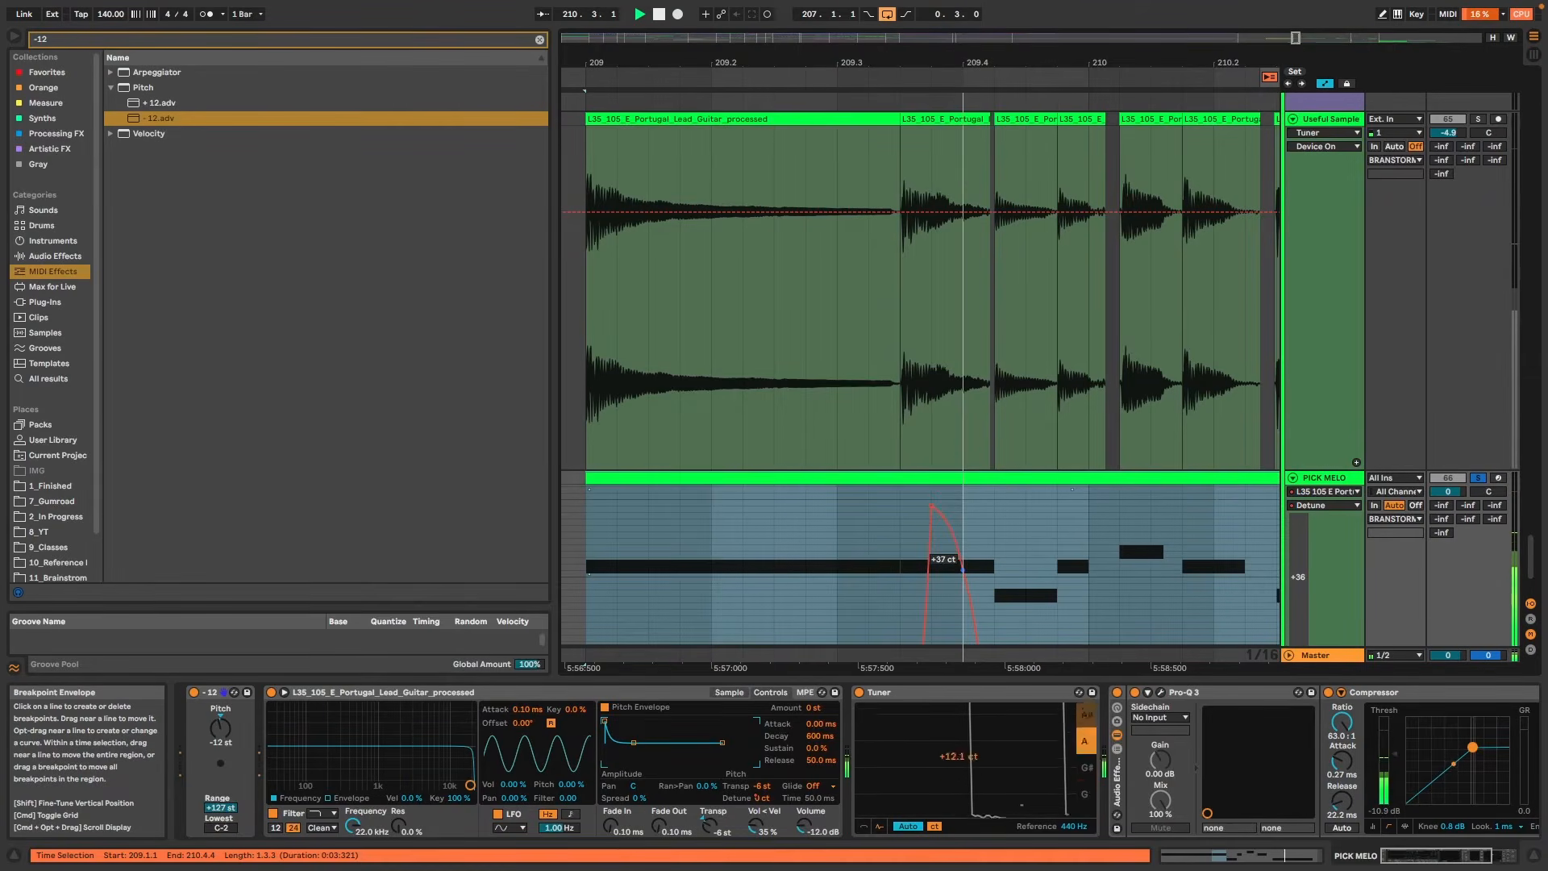
drag(962, 553, 922, 508)
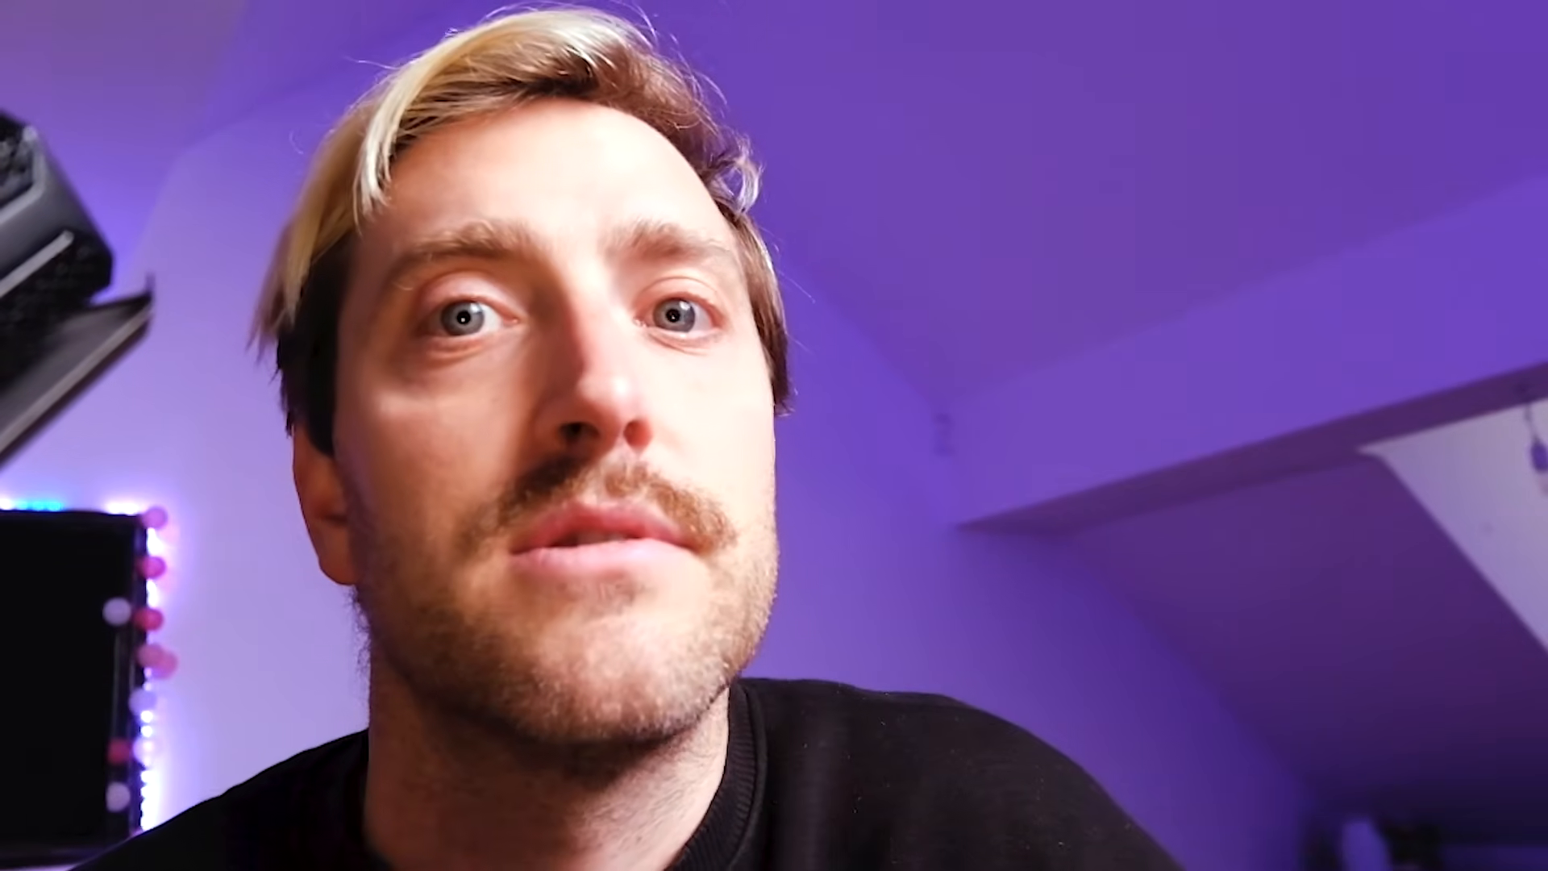